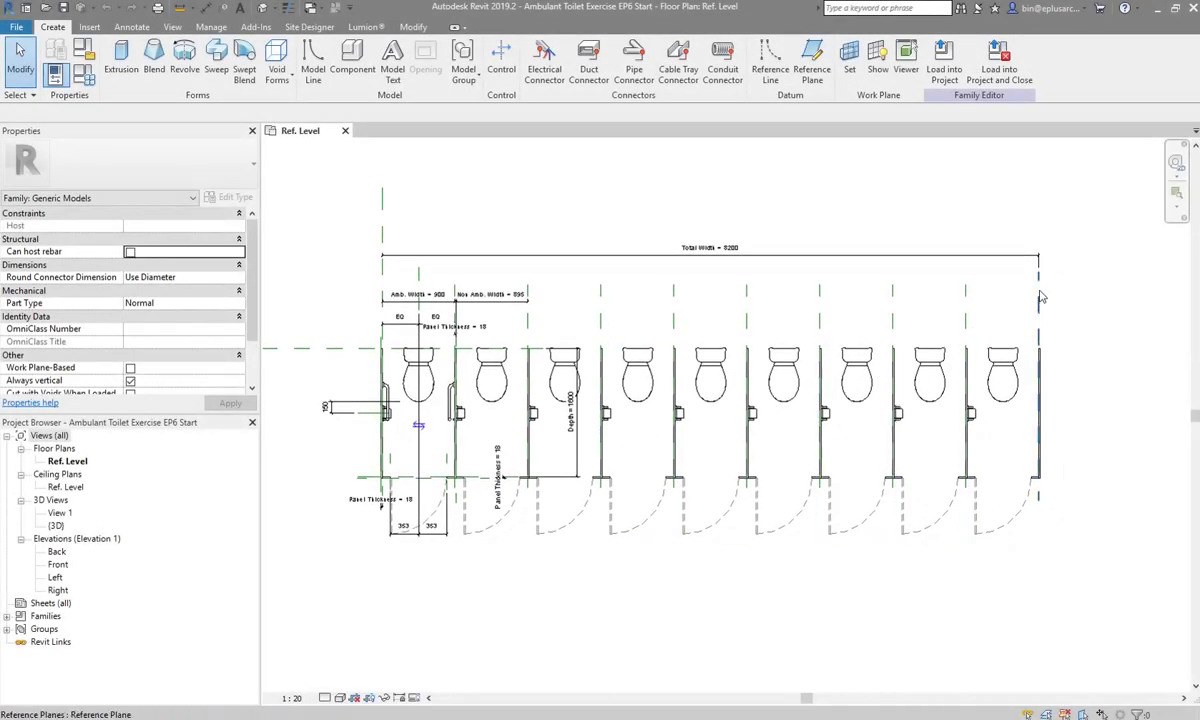
# Try narrowing the row via the right reference plane, cancel the invalid width, and list family parameters
pyautogui.click(1039, 297)
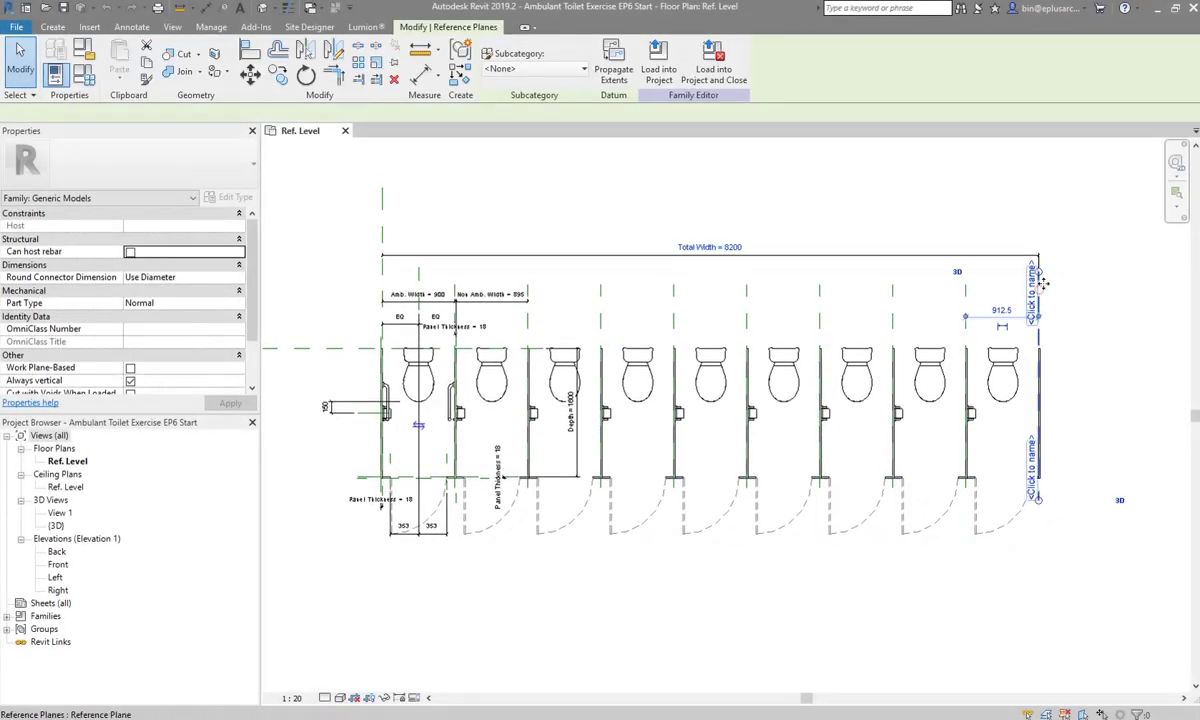
pyautogui.click(1109, 249)
pyautogui.moveTo(1036, 213)
pyautogui.mouseDown()
pyautogui.moveTo(703, 226)
pyautogui.moveTo(830, 250)
pyautogui.moveTo(575, 225)
pyautogui.mouseUp()
pyautogui.press('Escape')
pyautogui.press('Escape')
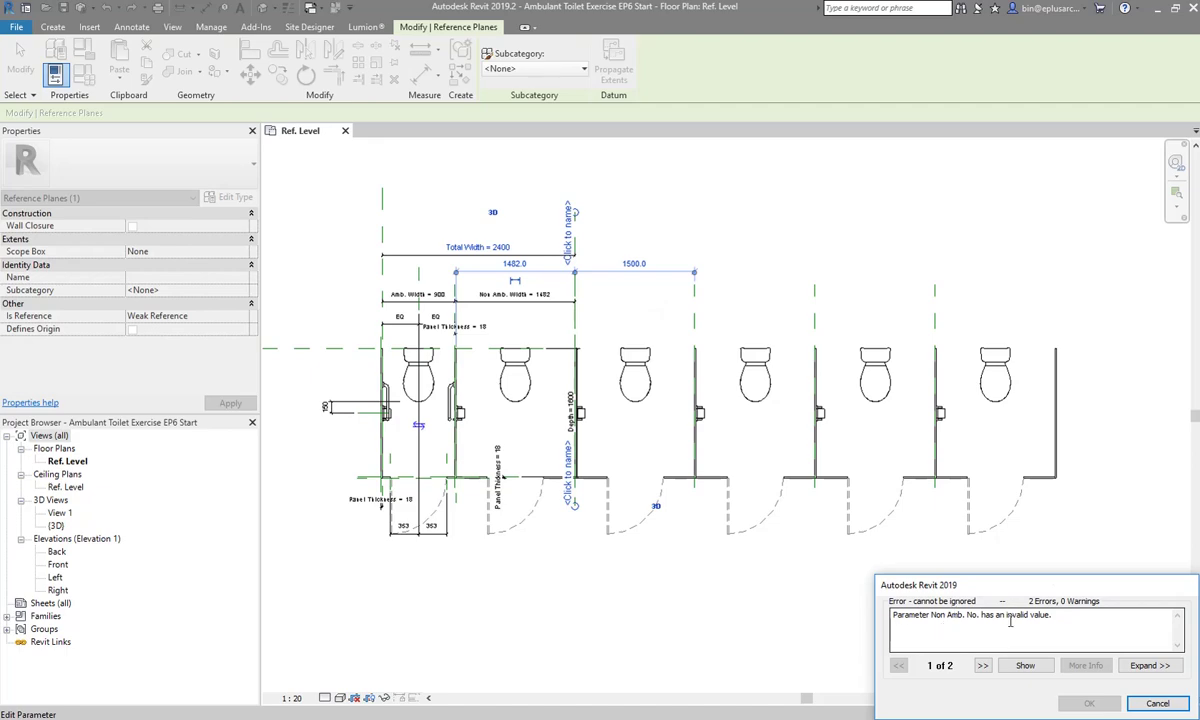
pyautogui.click(1157, 703)
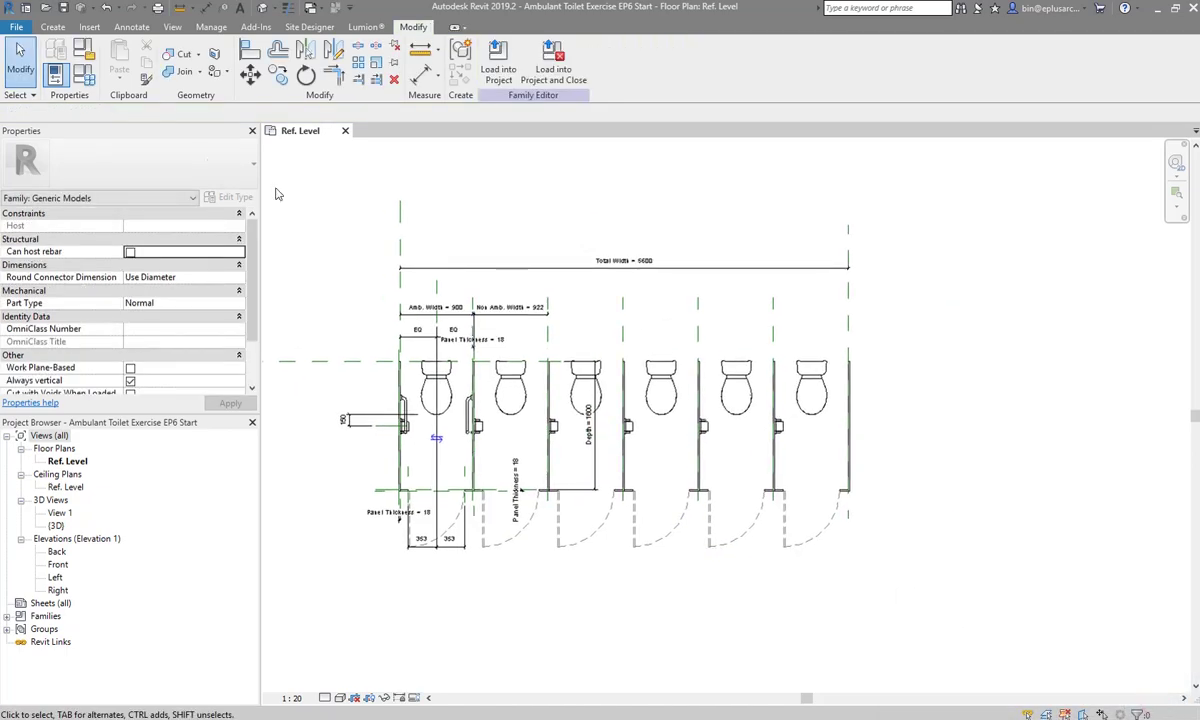
pyautogui.click(80, 74)
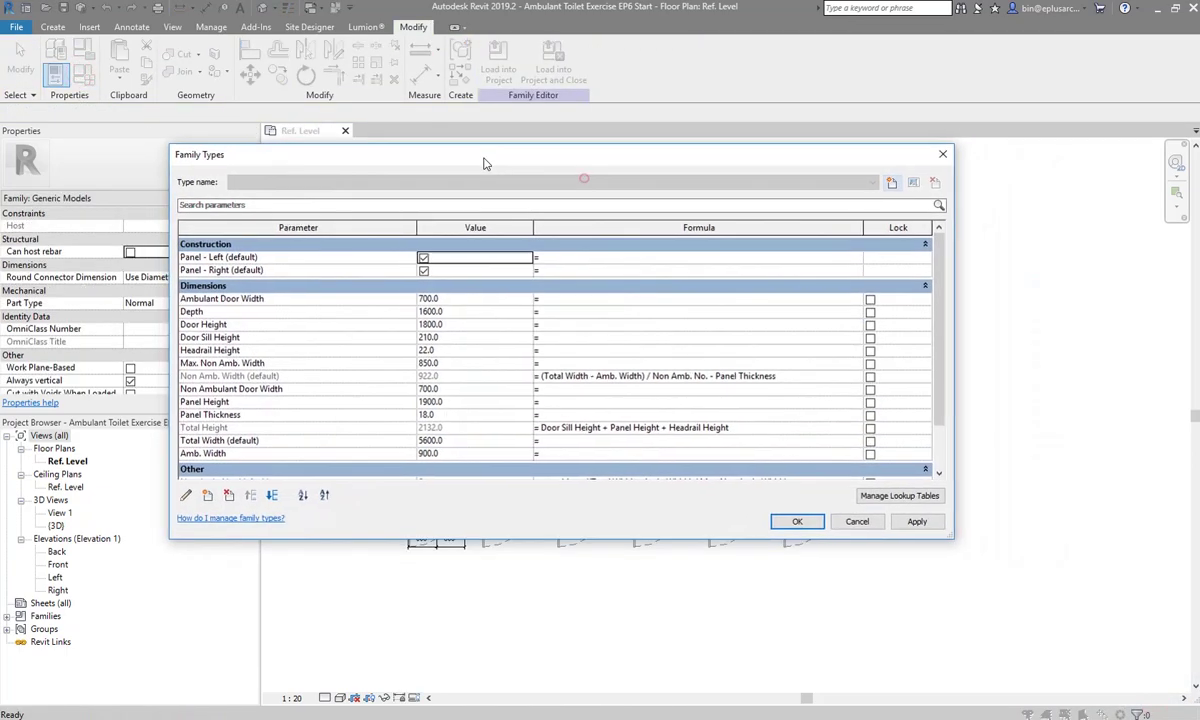
# Create an integer instance parameter named Non Amb. No. 2nPlus
pyautogui.moveTo(485, 163); pyautogui.dragTo(534, 165)
pyautogui.scroll(-2, 478, 357)
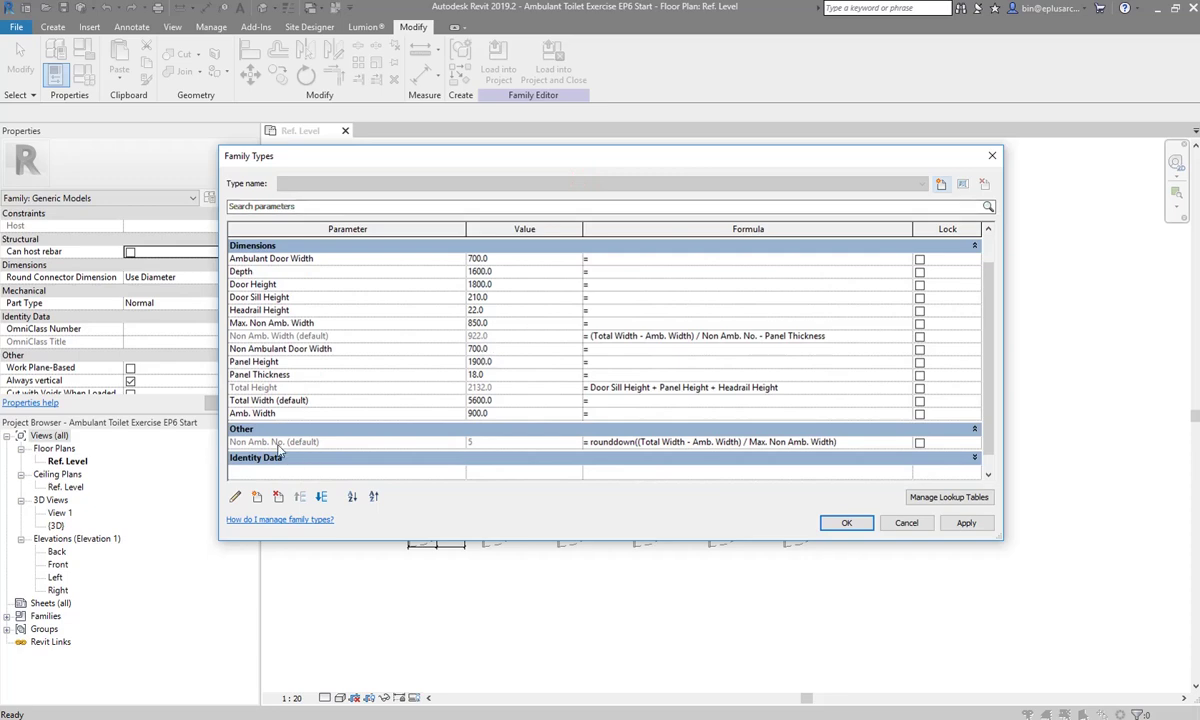
pyautogui.click(257, 497)
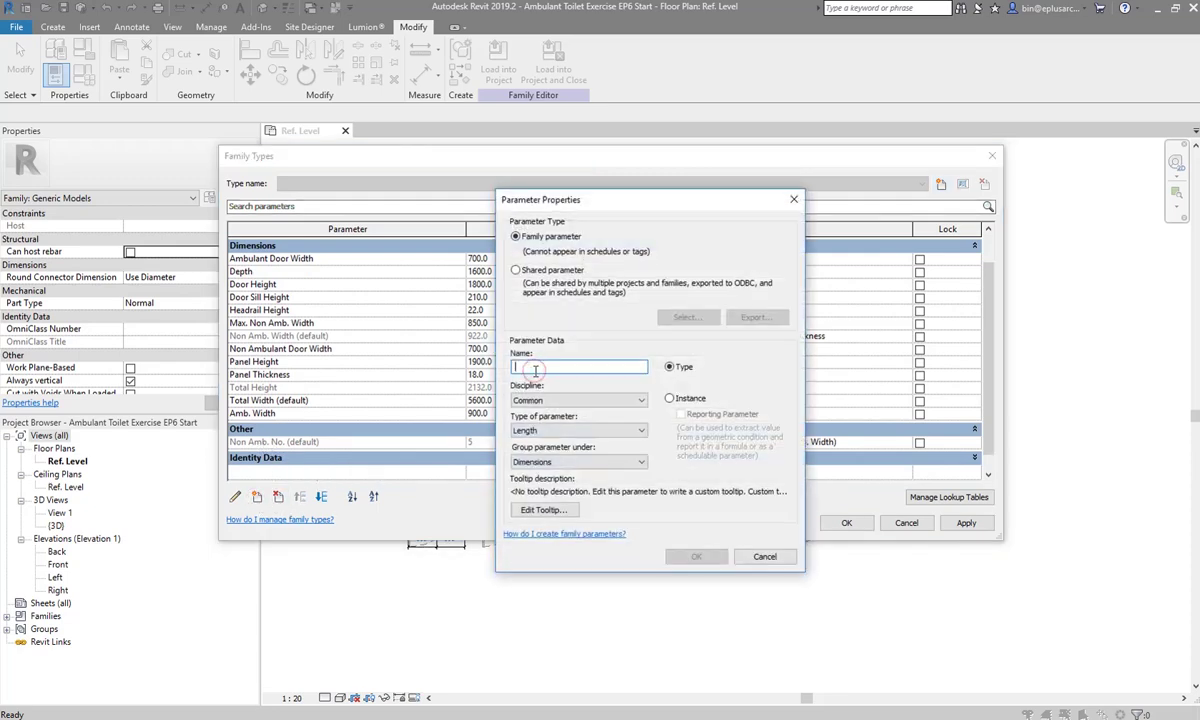
pyautogui.write('Non Amb. No. 2nPlus')
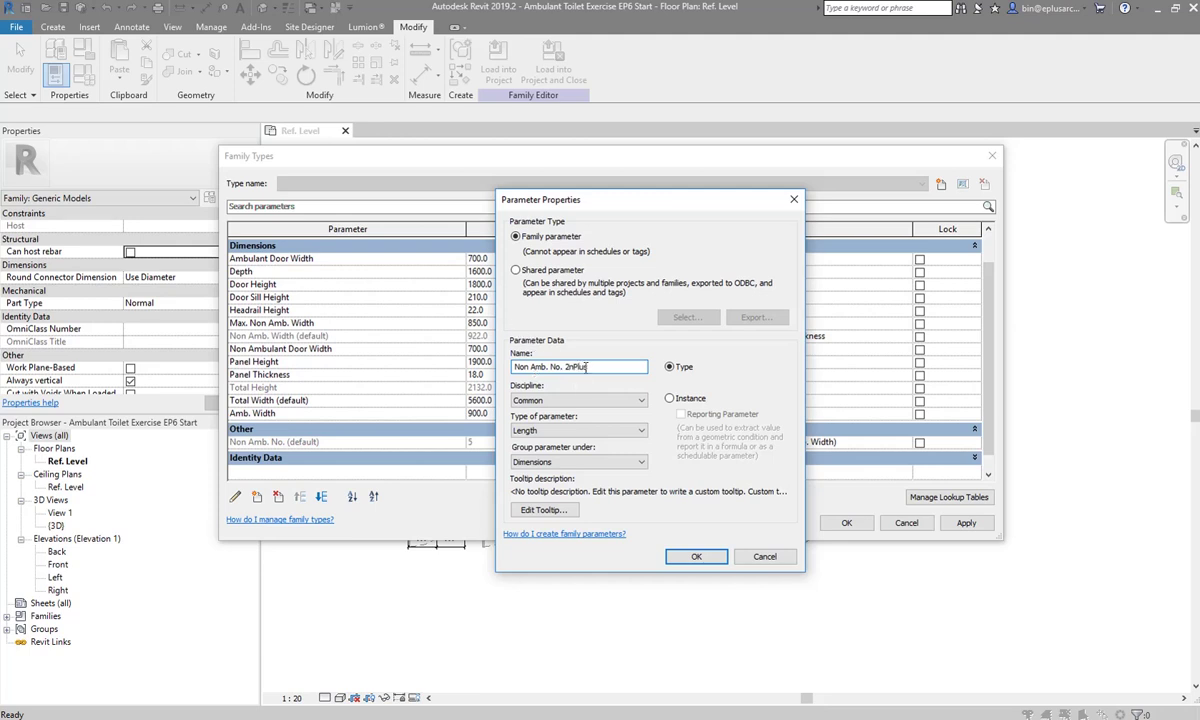
pyautogui.click(670, 398)
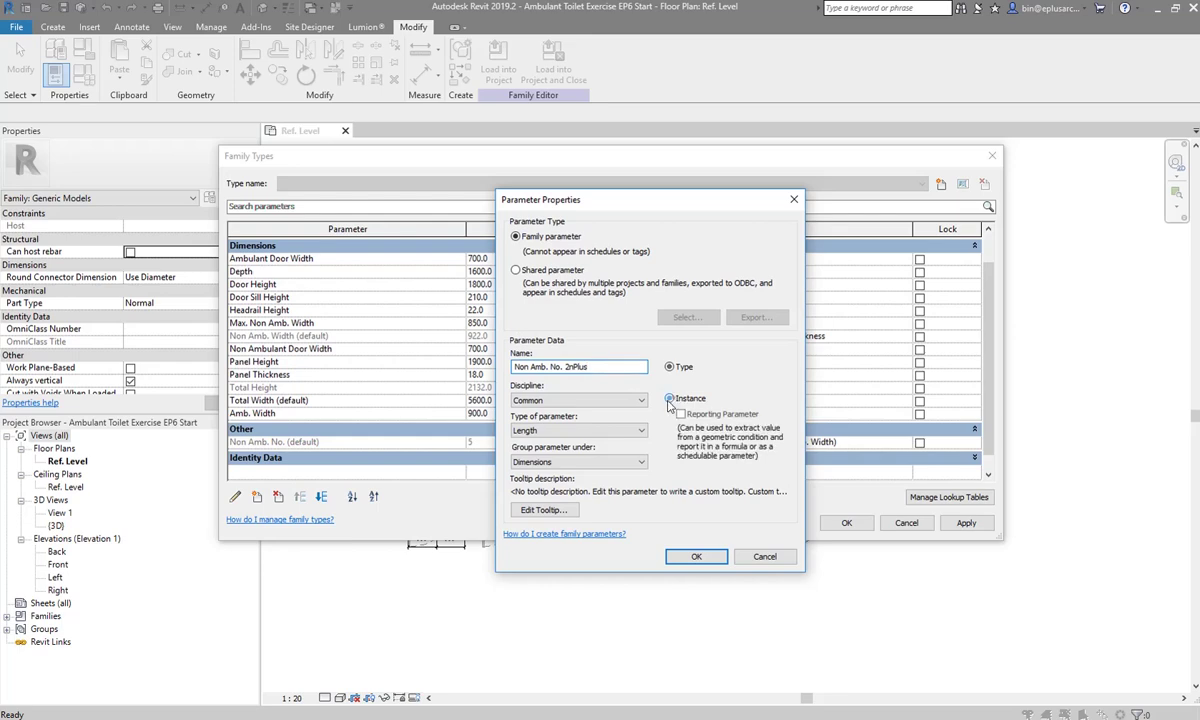
pyautogui.click(565, 430)
pyautogui.click(527, 453)
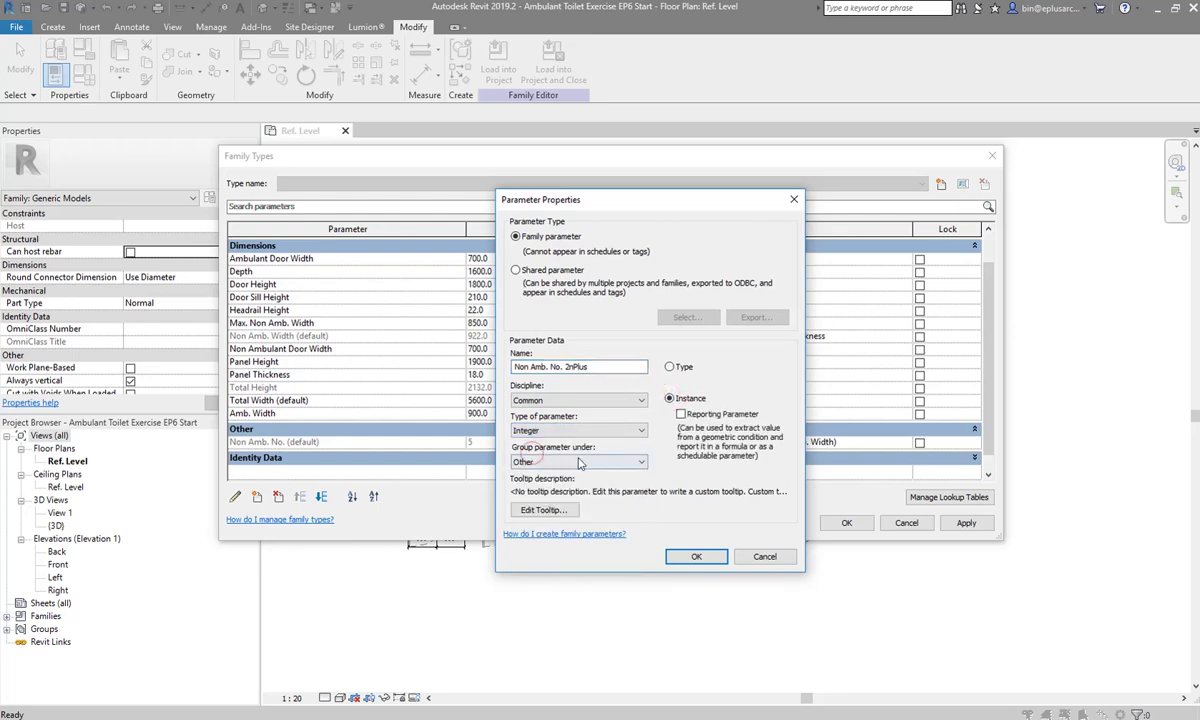
pyautogui.click(692, 555)
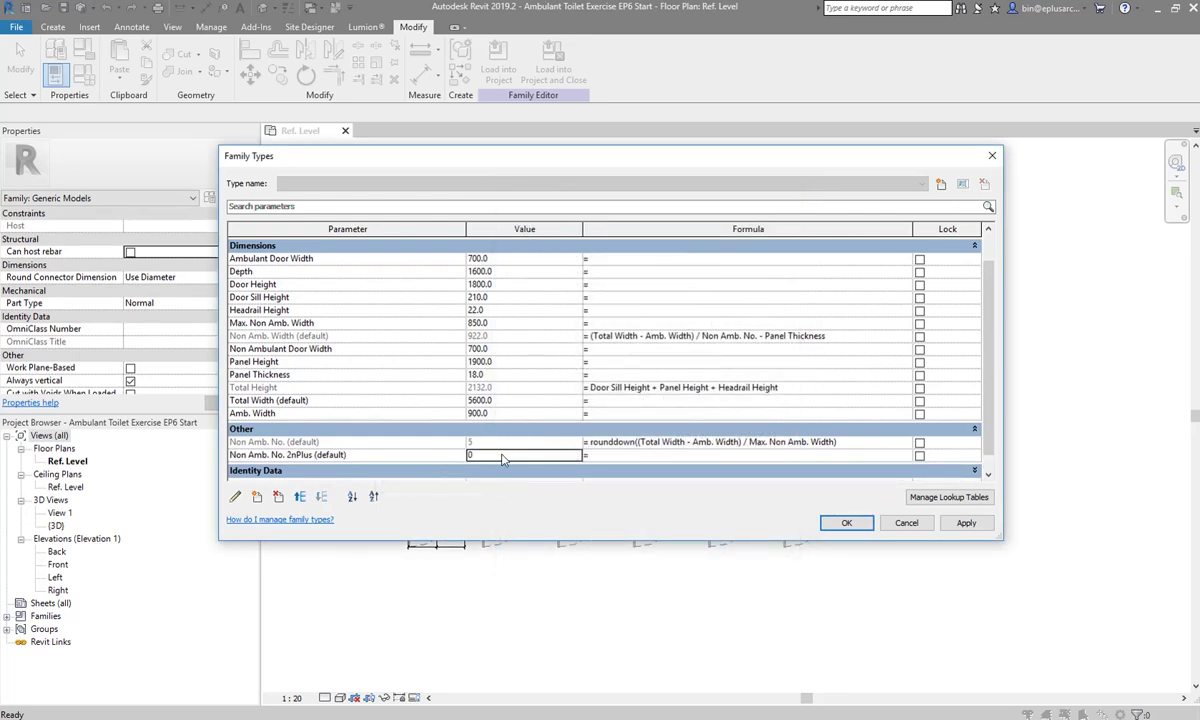
# Give Non Amb. No. 2nPlus the formula if(Non Amb. No. < 2, 2, Non Amb. No.) and apply it
pyautogui.click(288, 441)
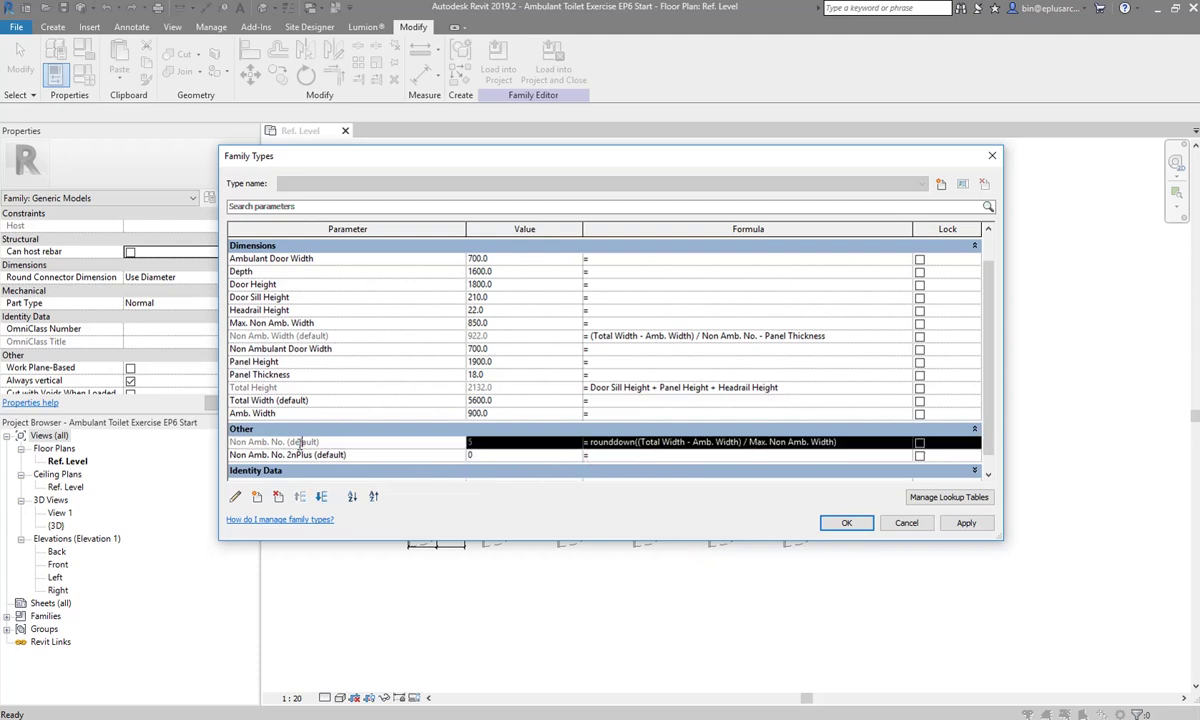
pyautogui.moveTo(288, 441); pyautogui.dragTo(230, 442)
pyautogui.hotkey('ctrl', 'c')
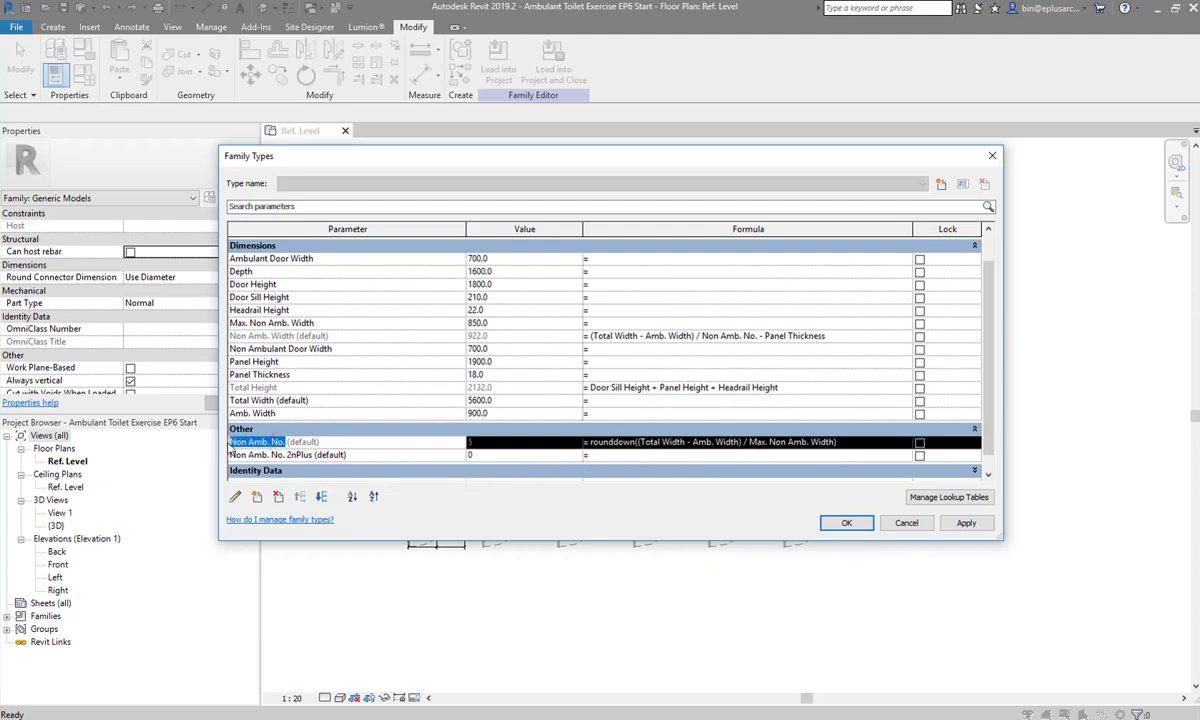
pyautogui.click(601, 459)
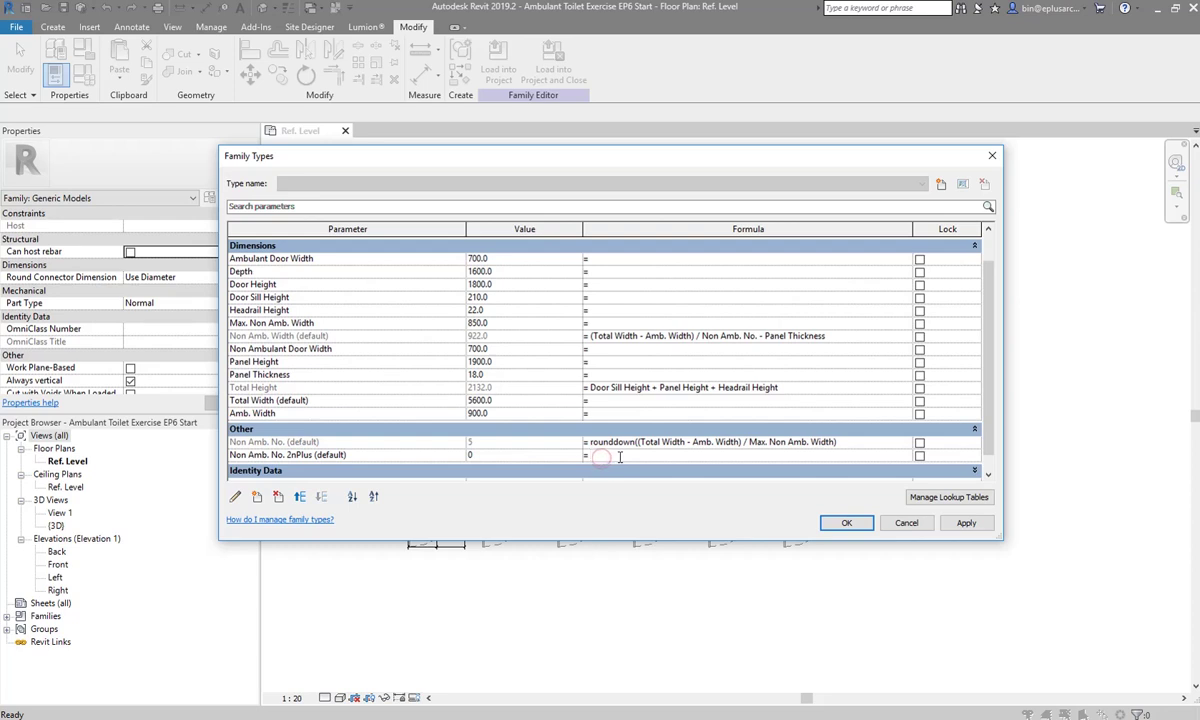
pyautogui.write('(')
pyautogui.hotkey('ctrl', 'v')
pyautogui.hotkey('ctrl', 'v')
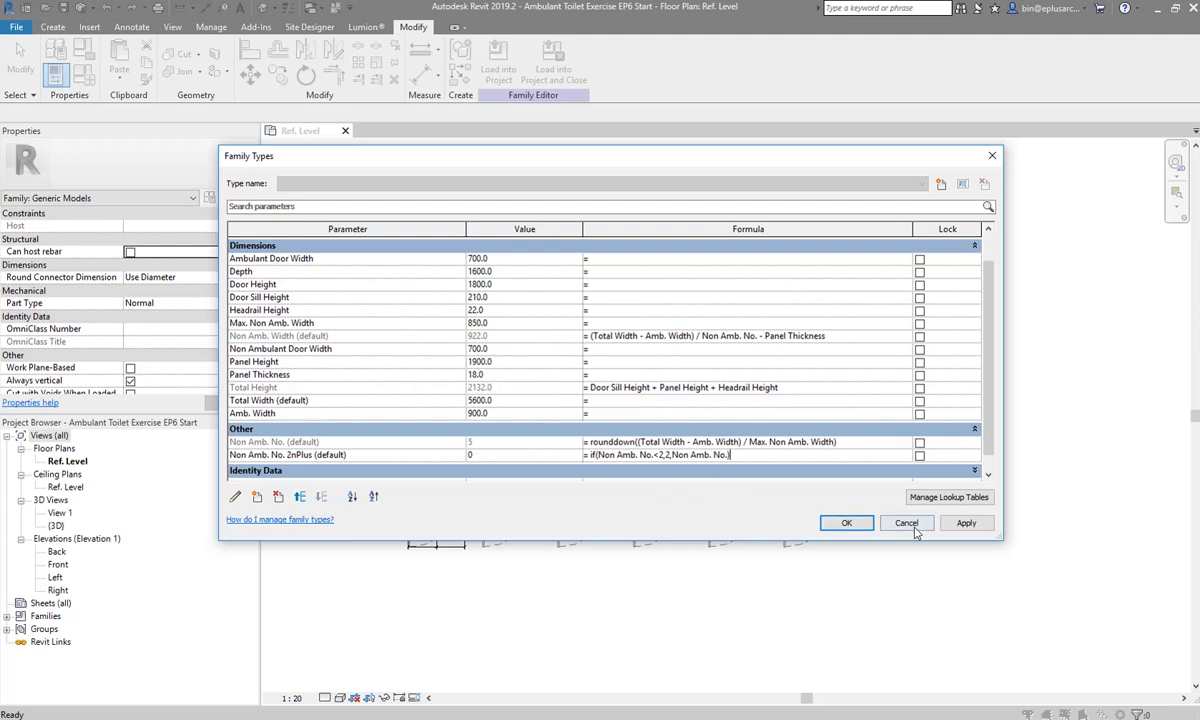
pyautogui.click(962, 523)
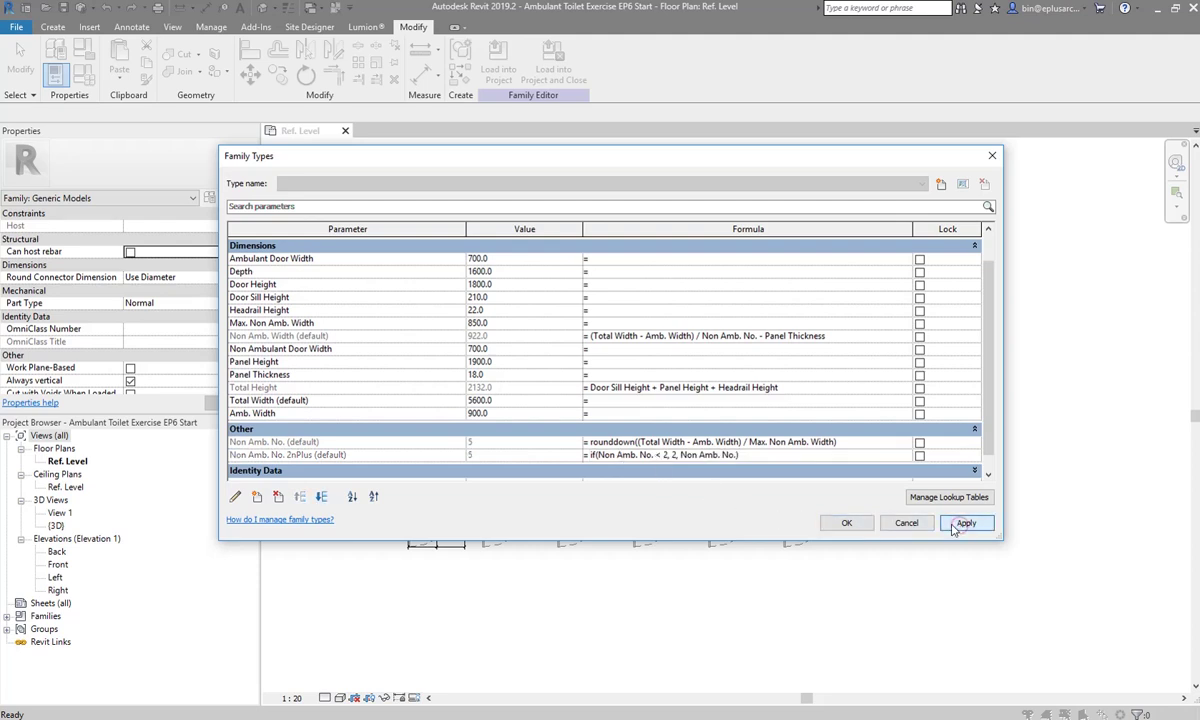
pyautogui.click(850, 524)
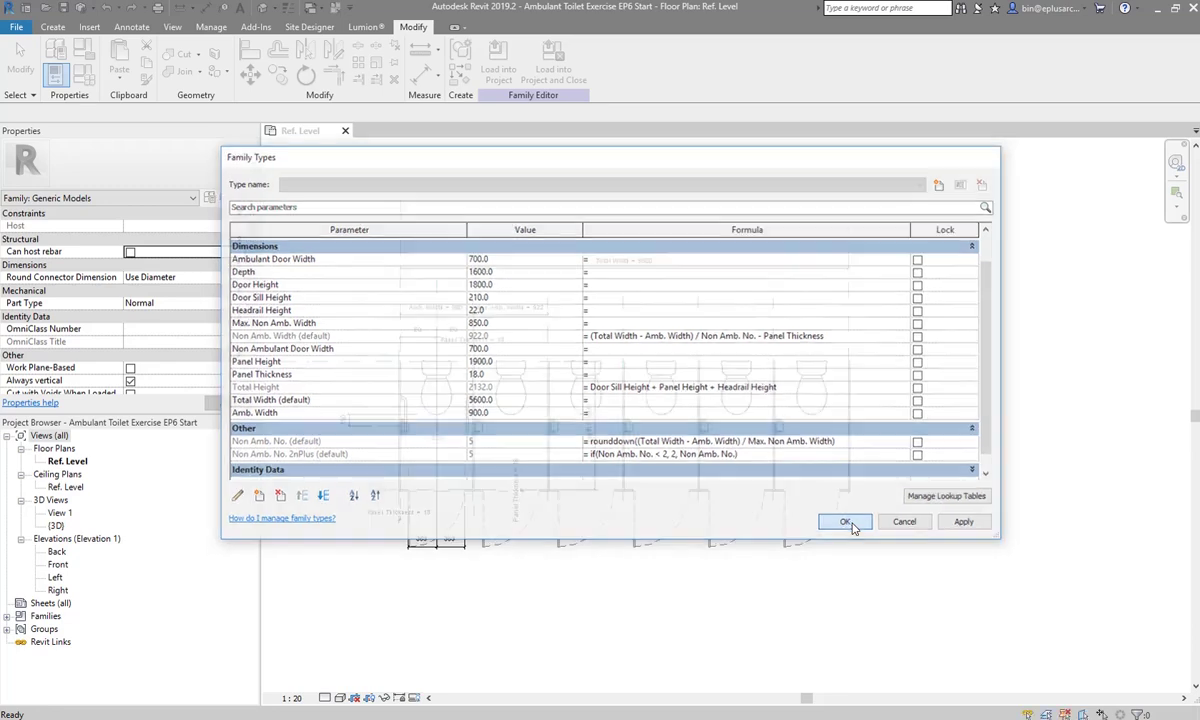
# Widen the cubicle row to 7500, reject a narrower test, and confirm both counts read 7
pyautogui.moveTo(826, 272); pyautogui.dragTo(958, 278)
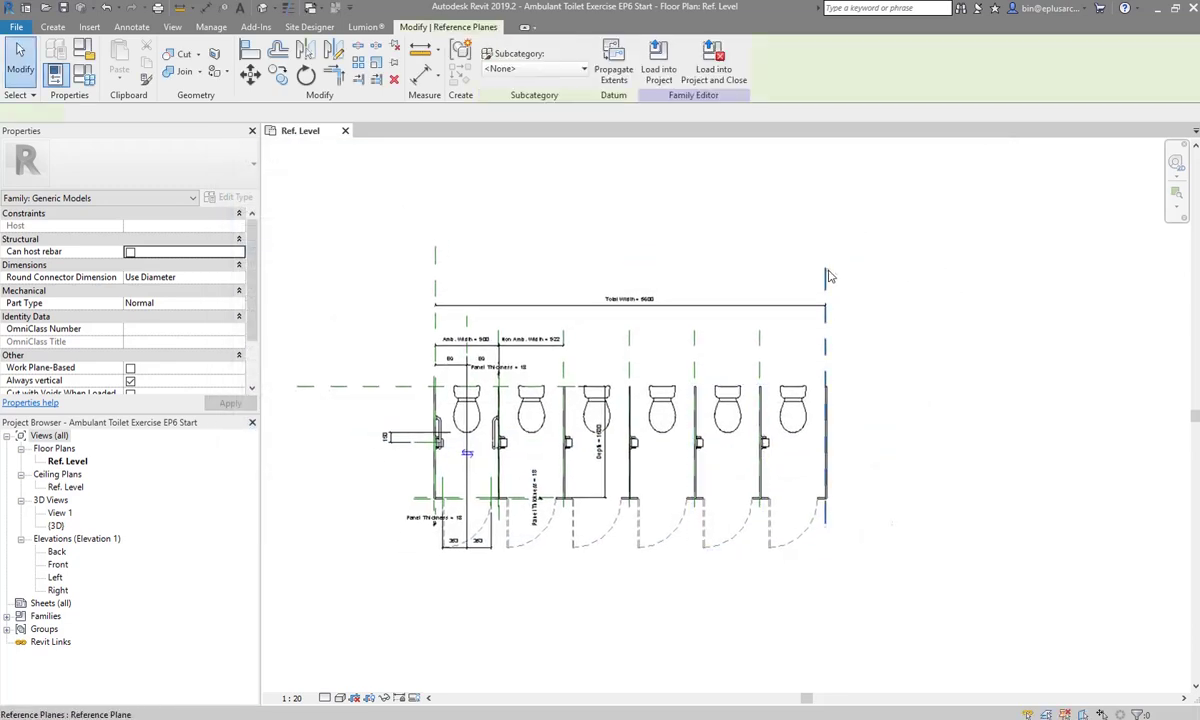
pyautogui.click(1012, 289)
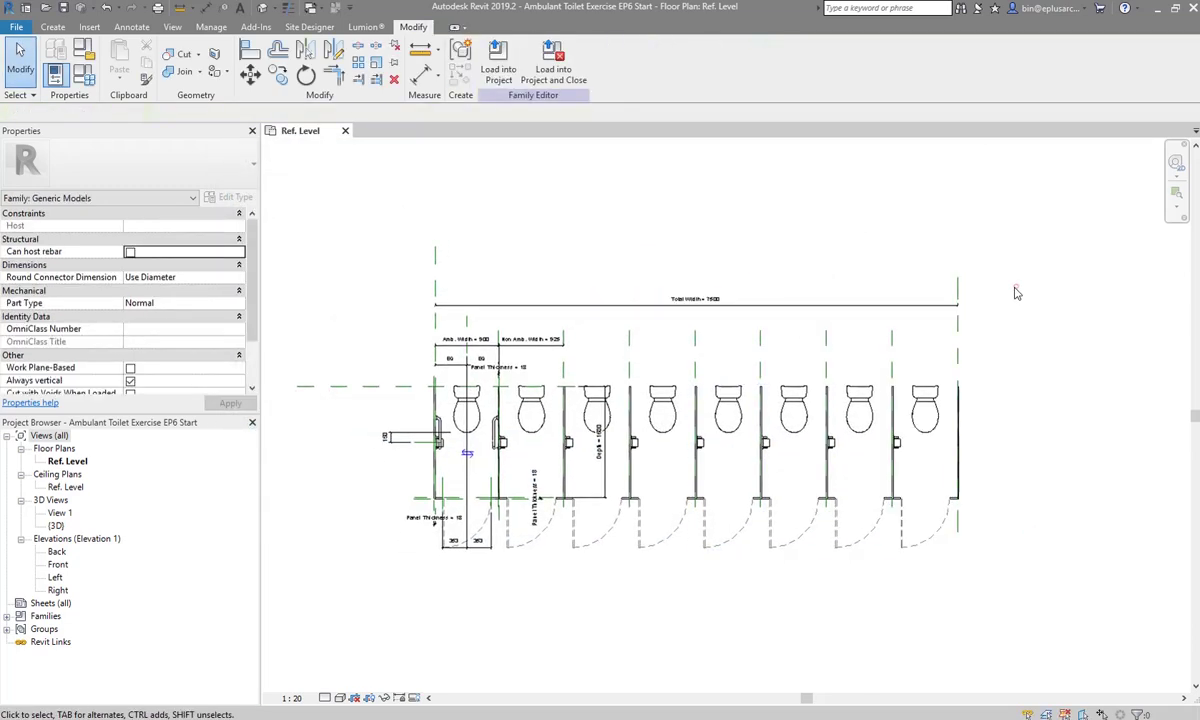
pyautogui.click(956, 280)
pyautogui.moveTo(594, 288); pyautogui.dragTo(594, 288)
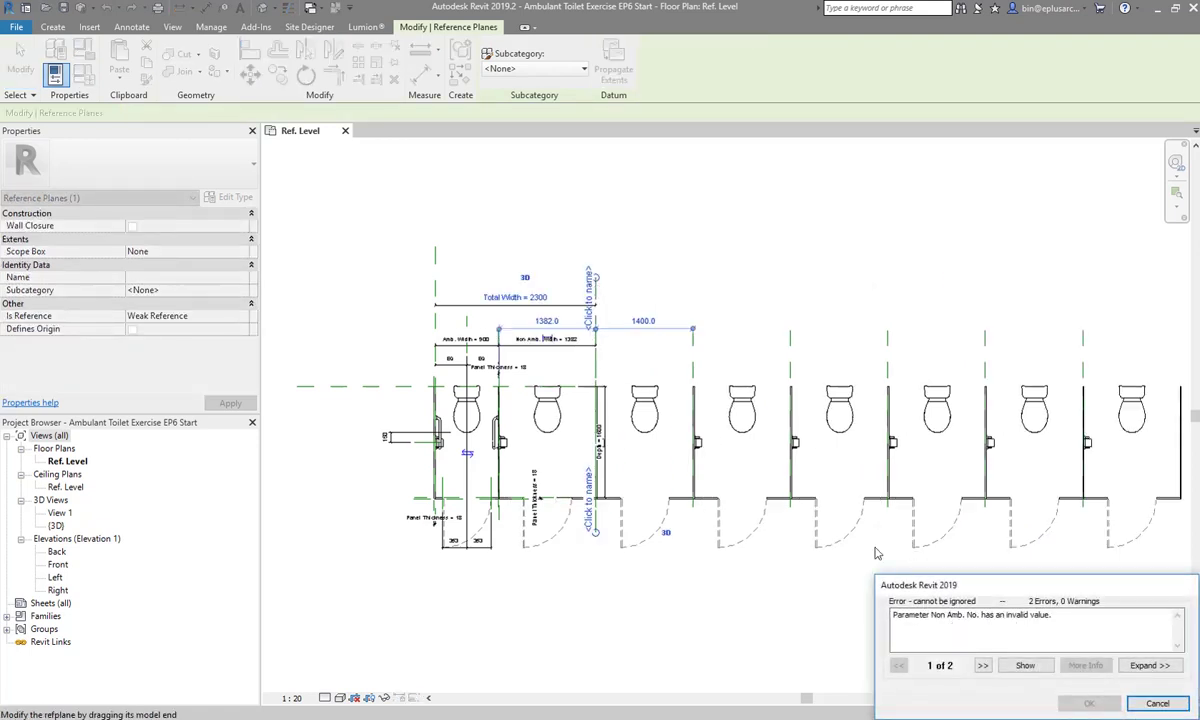
pyautogui.press('Escape')
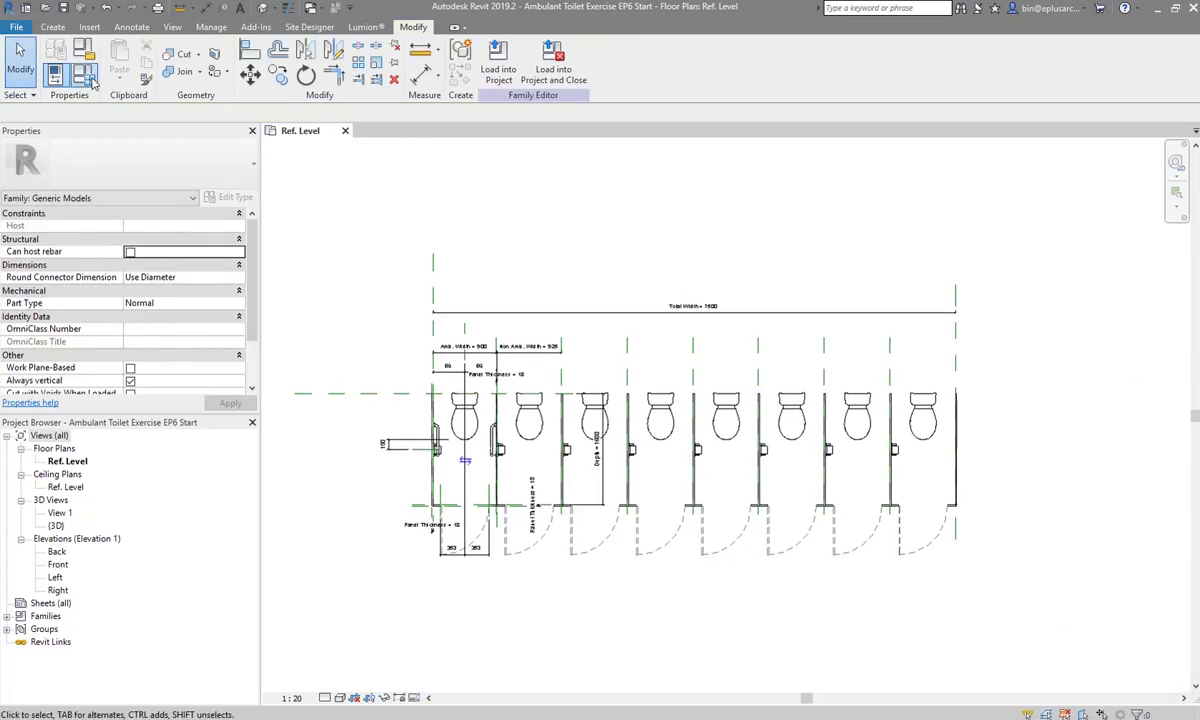
pyautogui.click(82, 70)
pyautogui.scroll(-2, 655, 406)
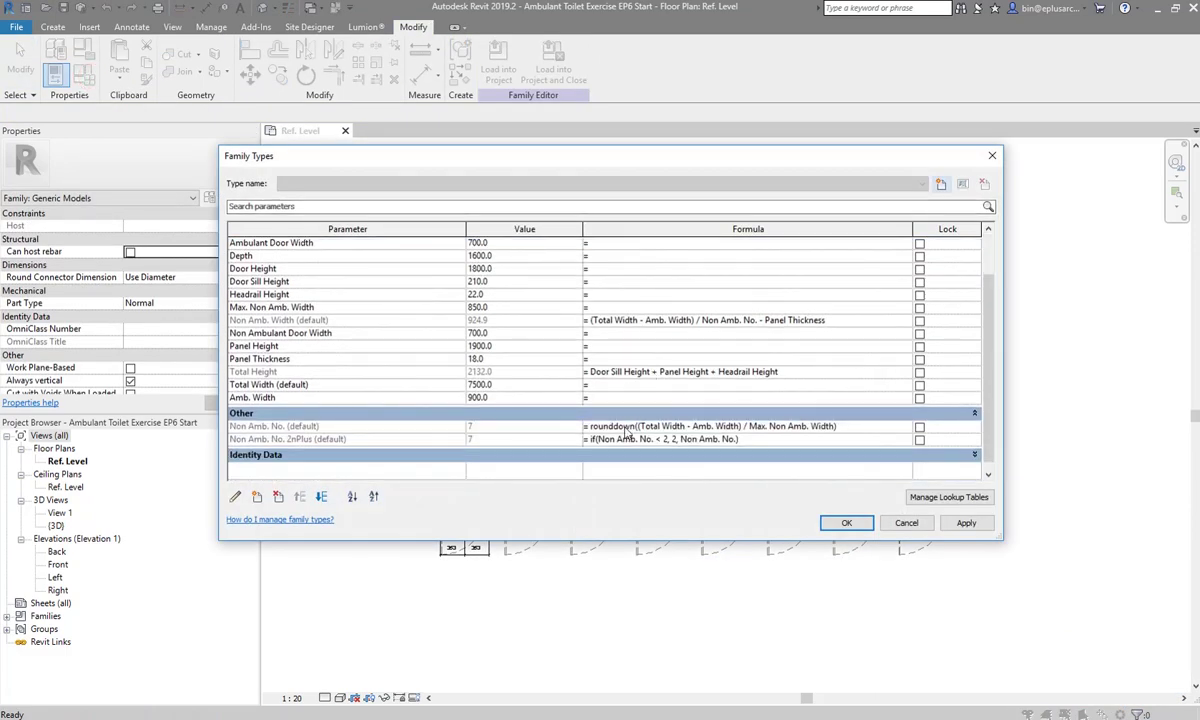
pyautogui.press('Return')
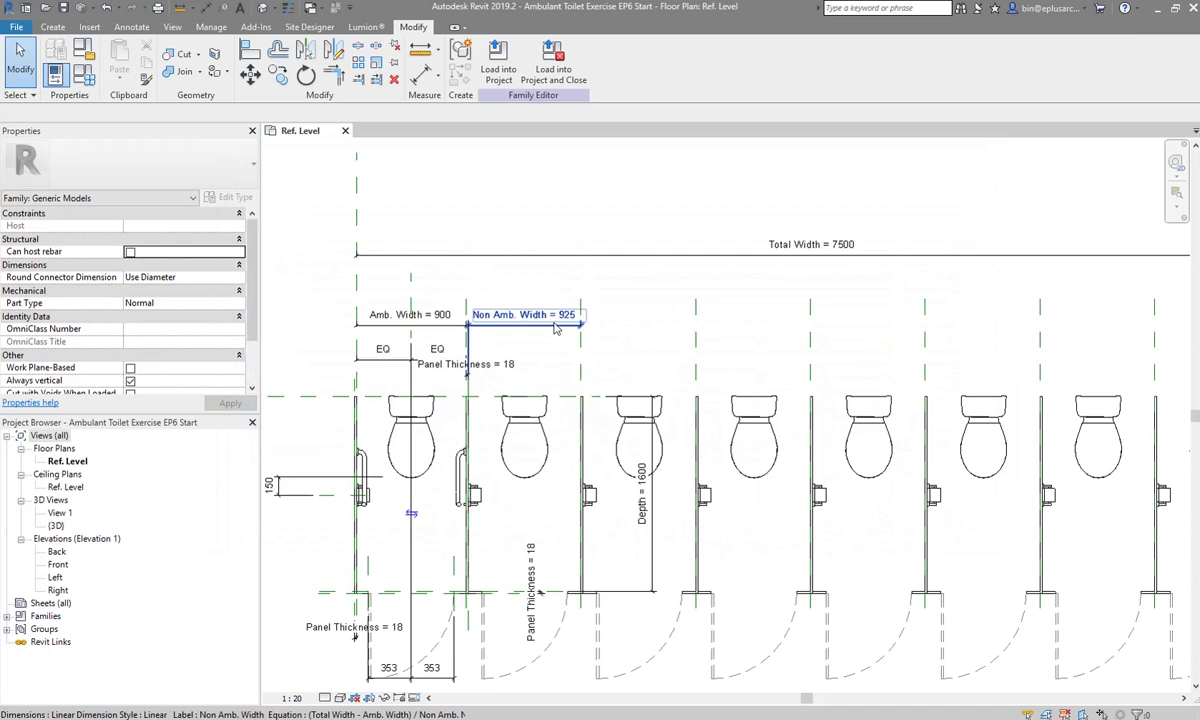
# Select the cubicle array and label its count with Non Amb. No. 2nPlus
pyautogui.click(557, 329)
pyautogui.press('Escape')
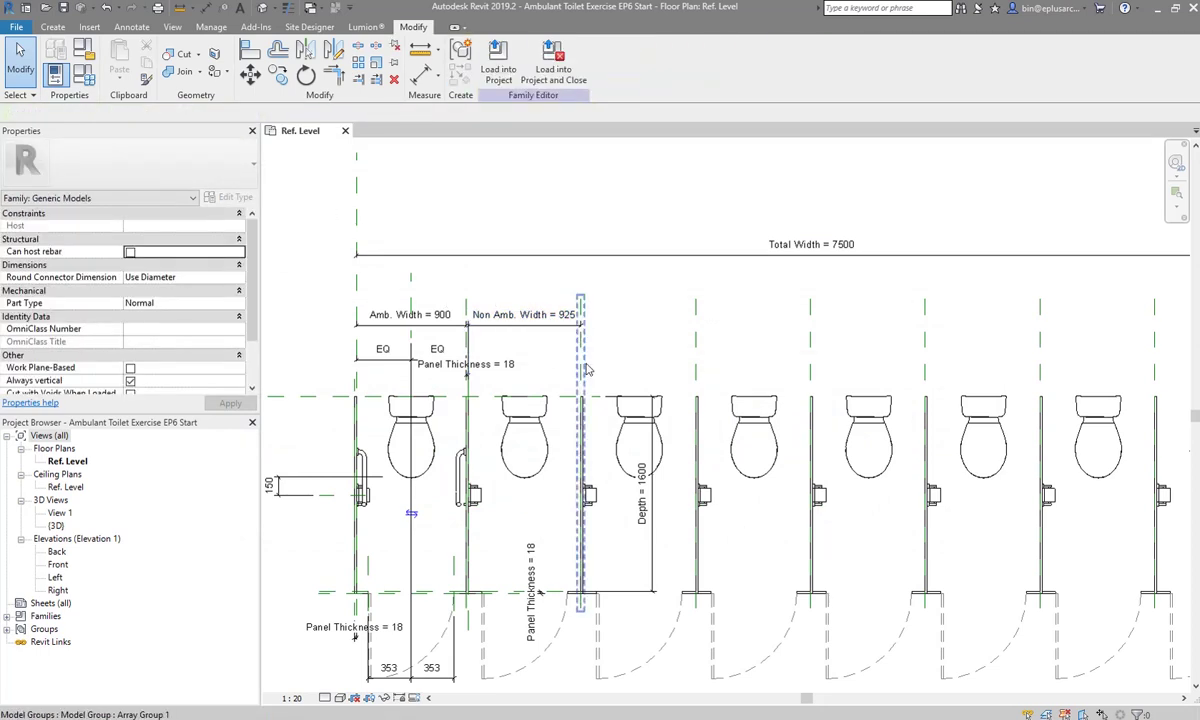
pyautogui.click(586, 370)
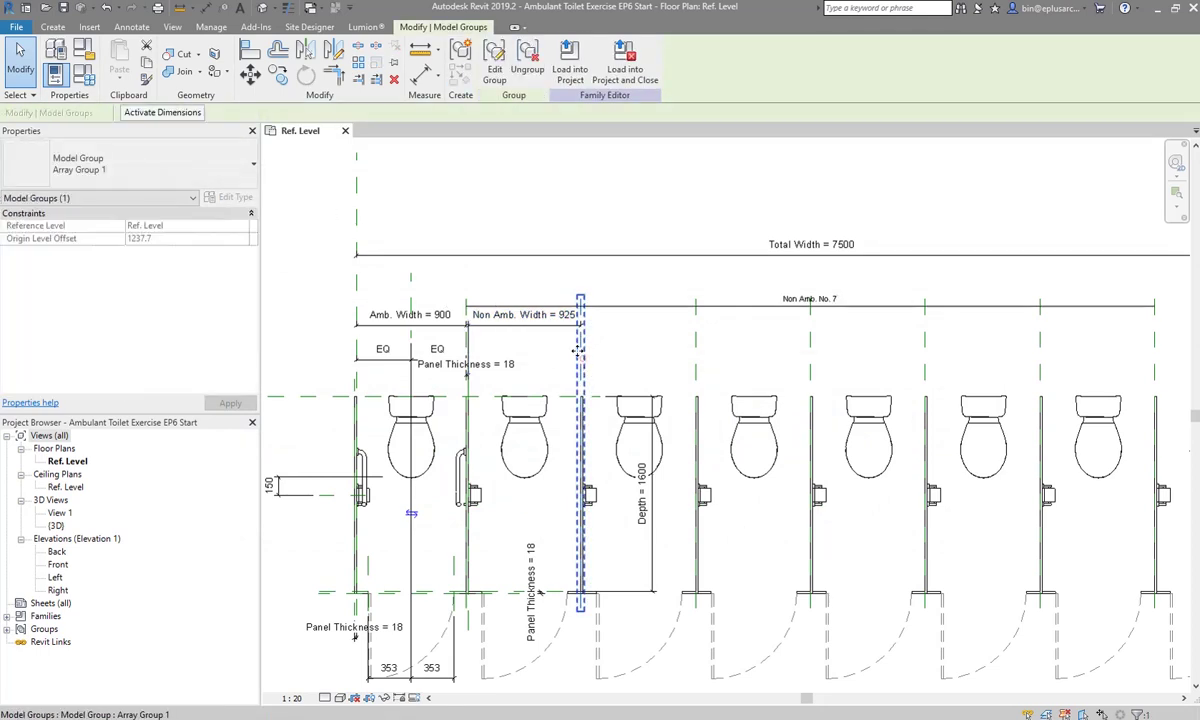
pyautogui.click(800, 301)
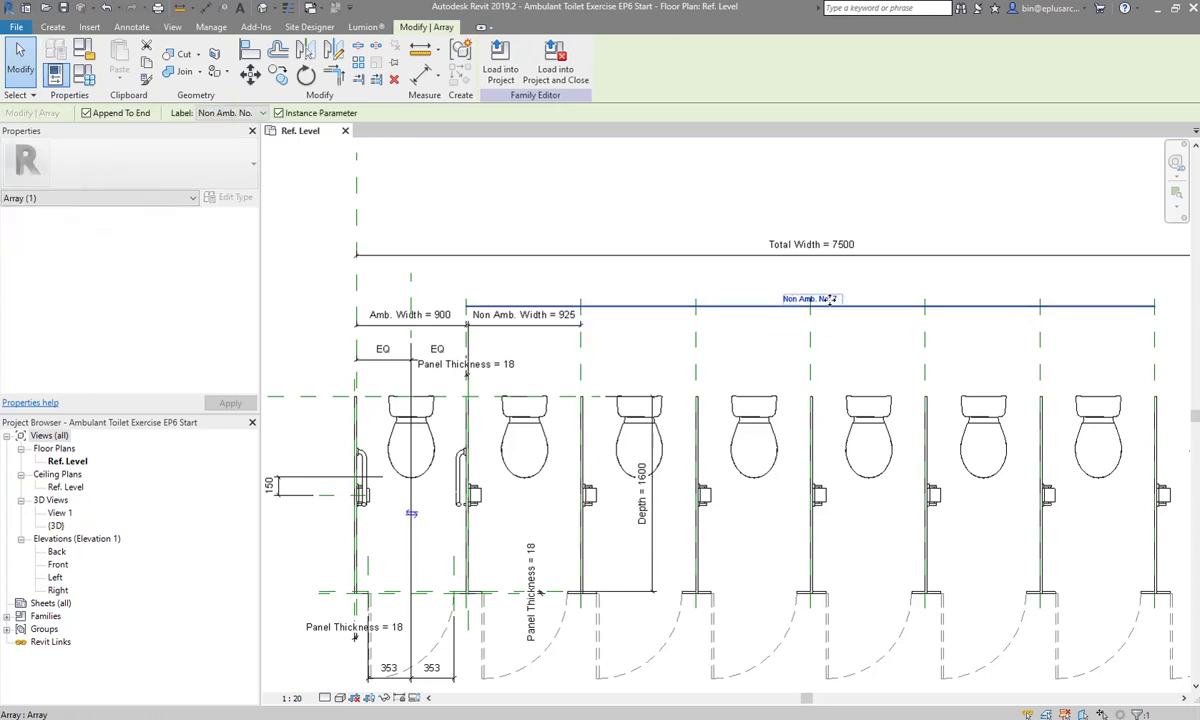
pyautogui.click(222, 113)
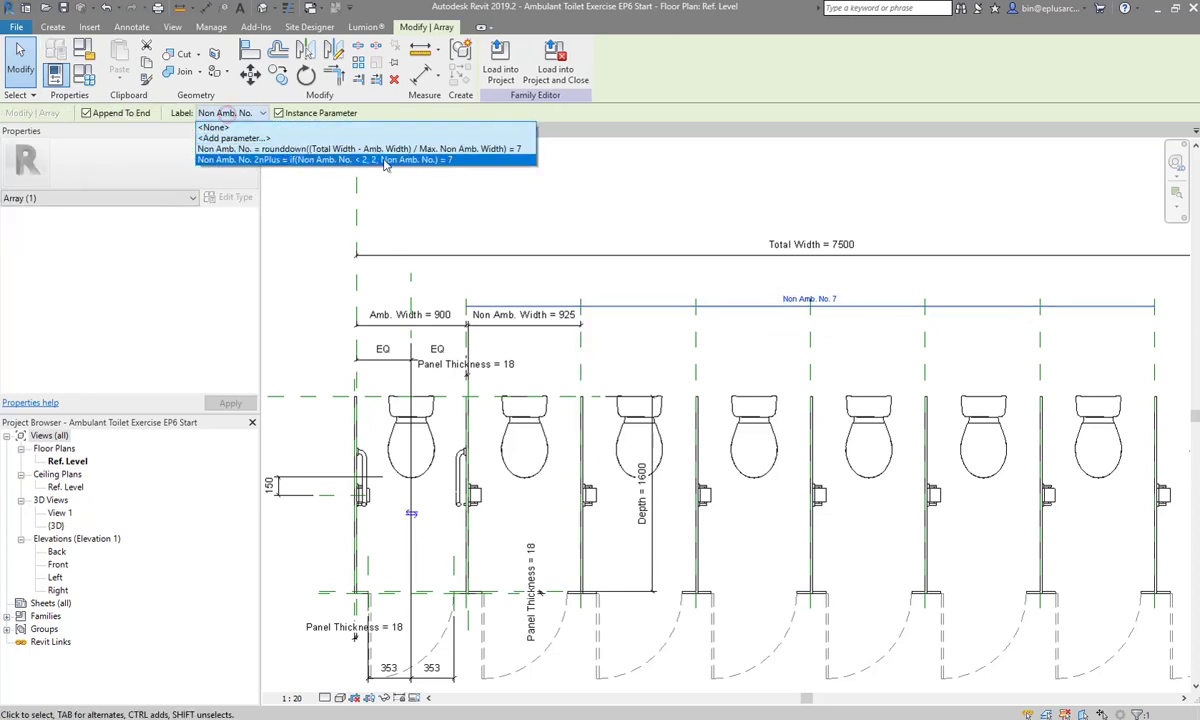
pyautogui.click(283, 164)
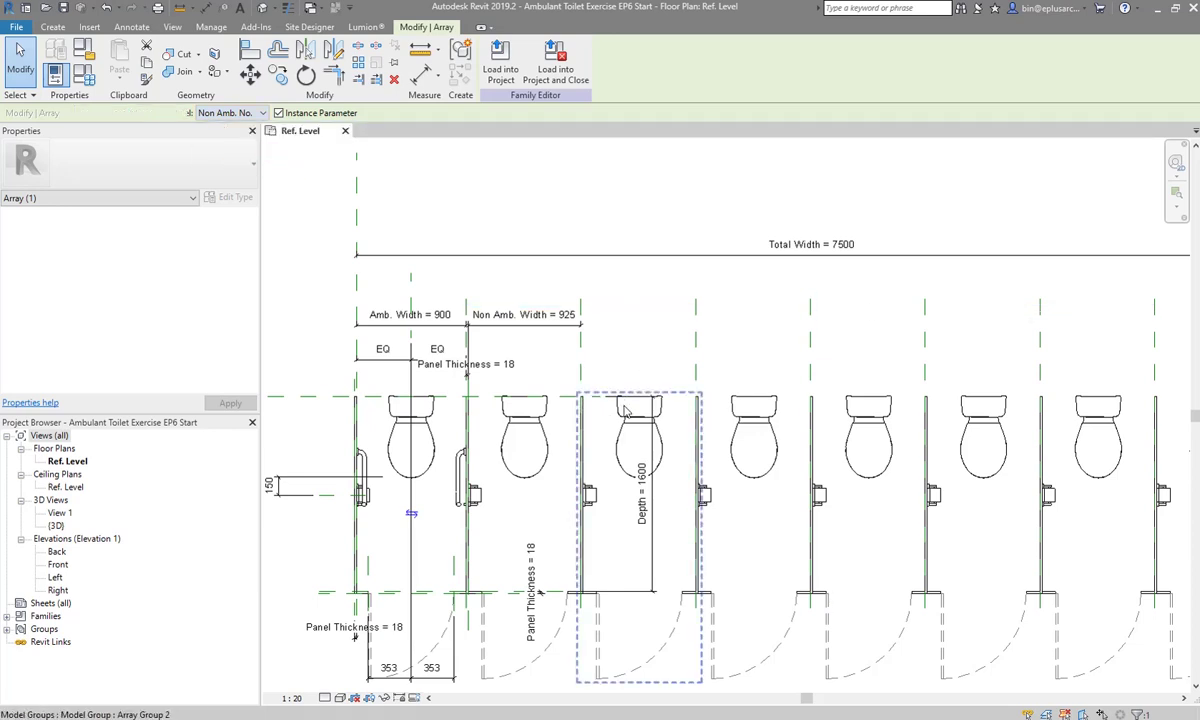
# Reselect the array and relink its count label to Non Amb. No. 2nPlus
pyautogui.click(590, 388)
pyautogui.click(840, 348)
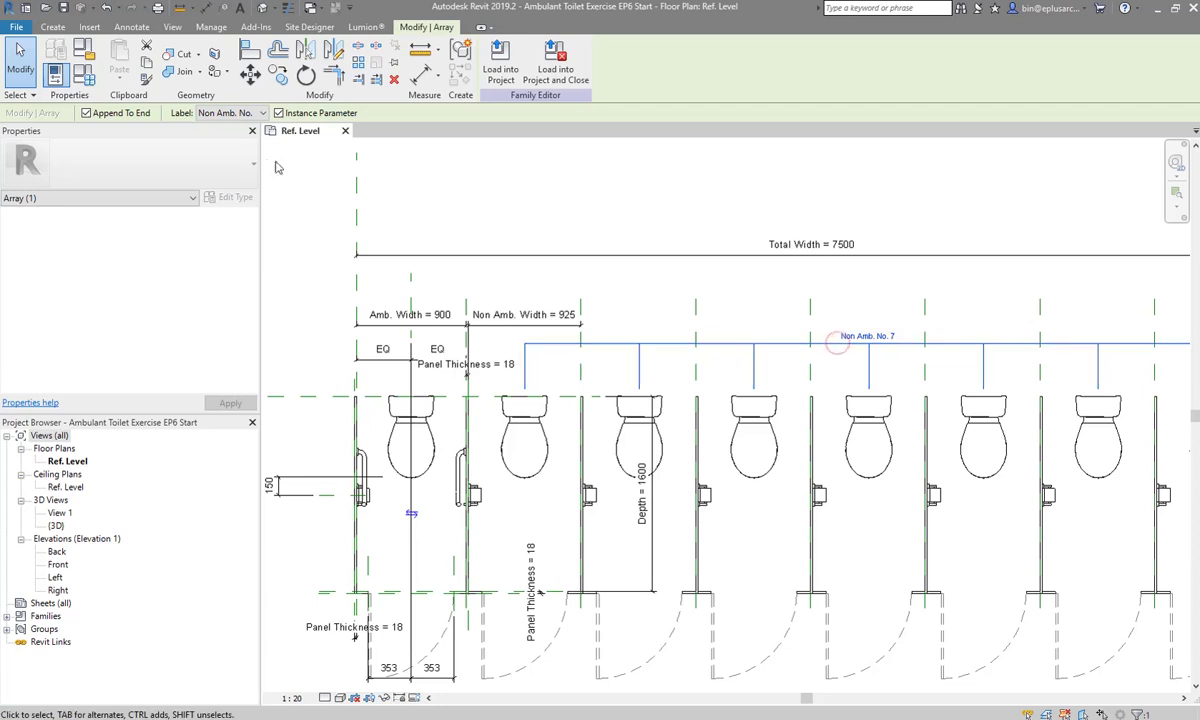
pyautogui.click(222, 116)
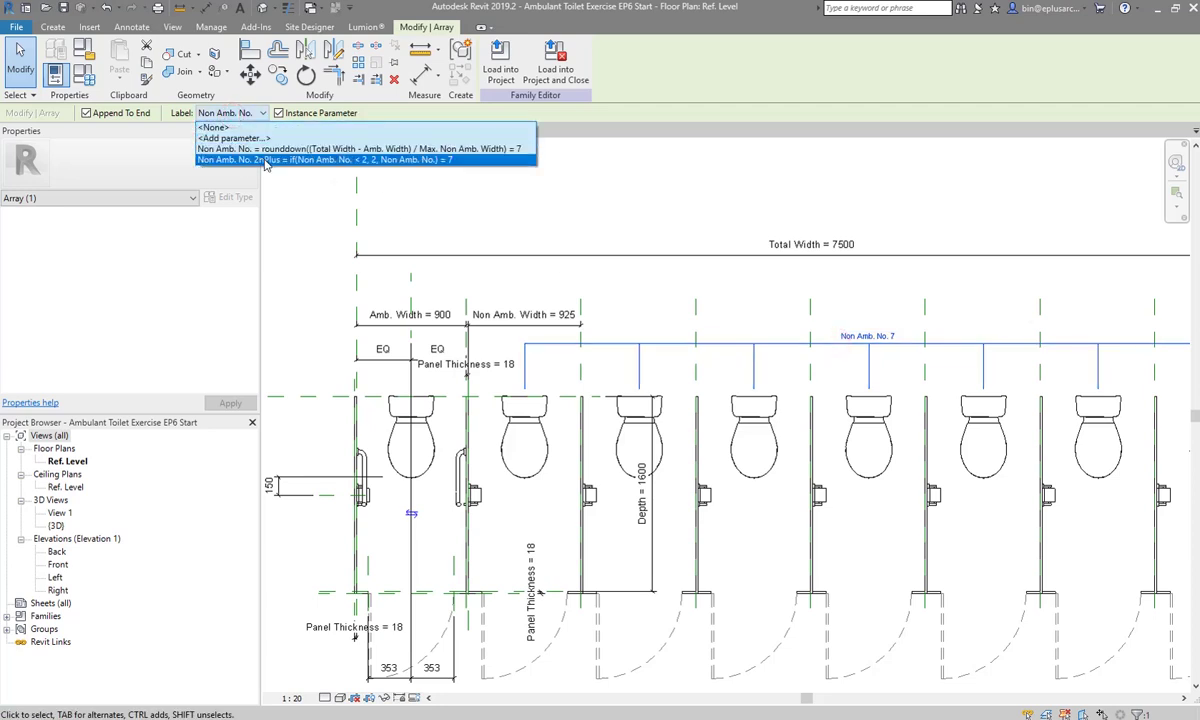
pyautogui.click(268, 160)
pyautogui.click(601, 197)
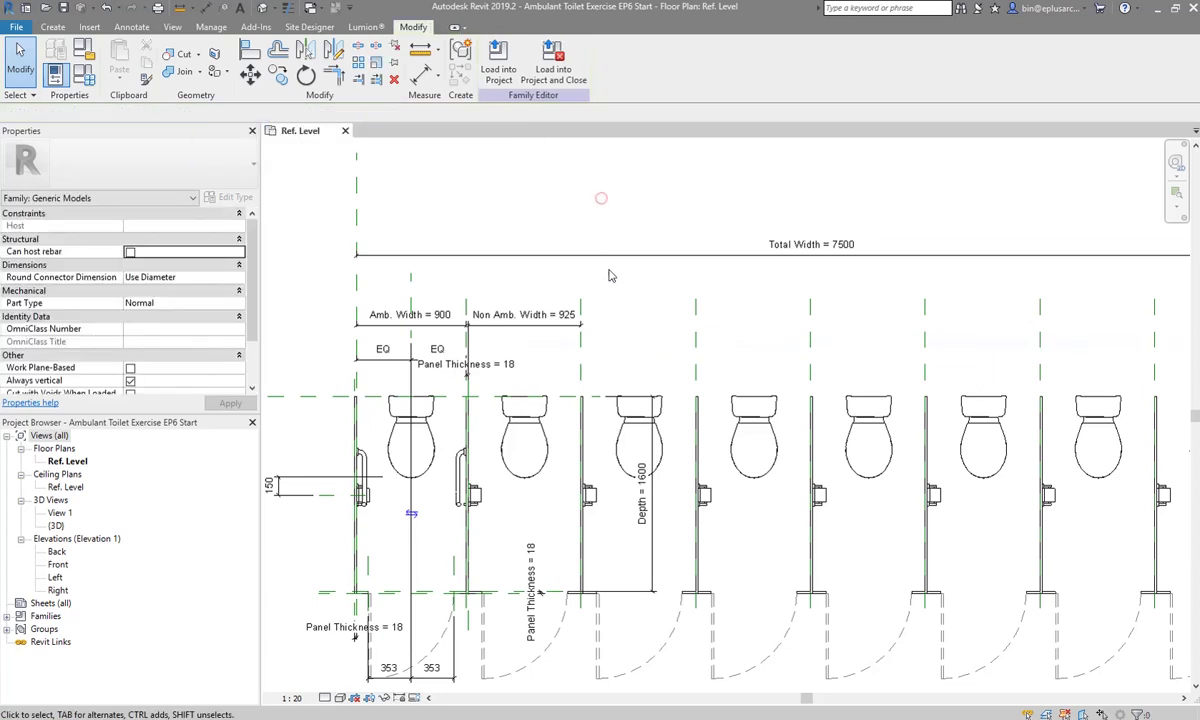
pyautogui.scroll(-3, 611, 273)
pyautogui.scroll(2, 677, 302)
pyautogui.scroll(1, 677, 302)
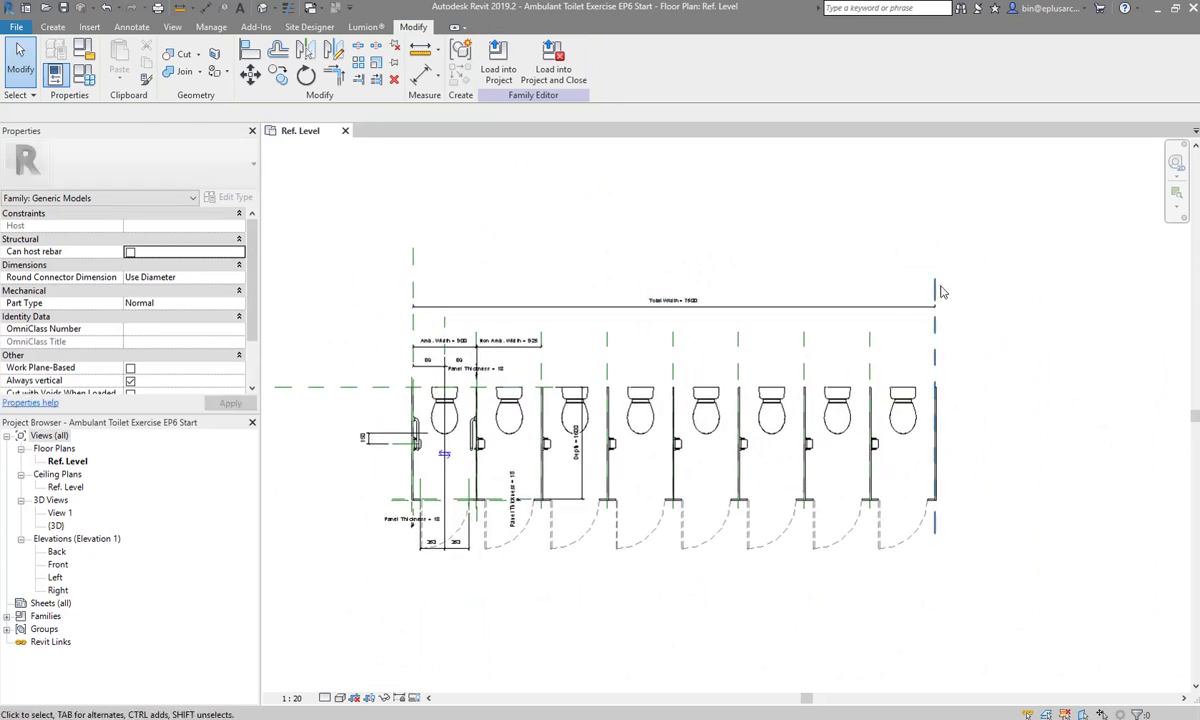
# Flex the right reference plane to narrow Total Width to 5000, then 2100
pyautogui.click(860, 289)
pyautogui.moveTo(860, 289); pyautogui.dragTo(762, 287)
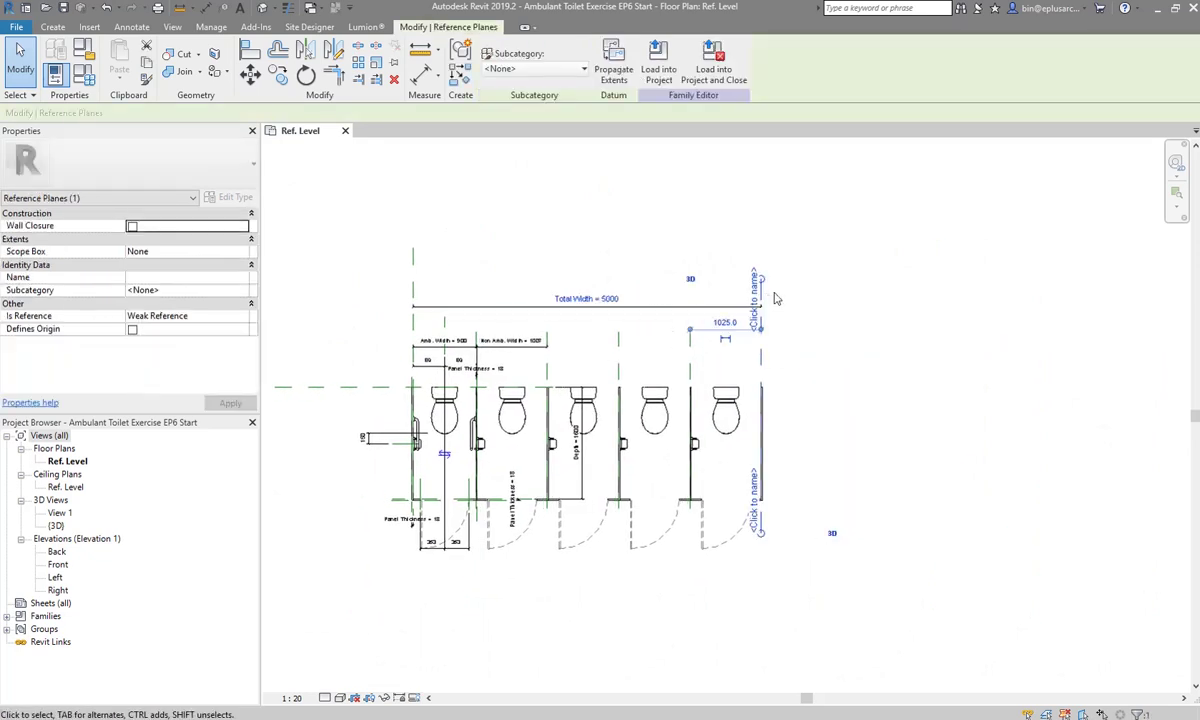
pyautogui.press('Escape')
pyautogui.click(762, 287)
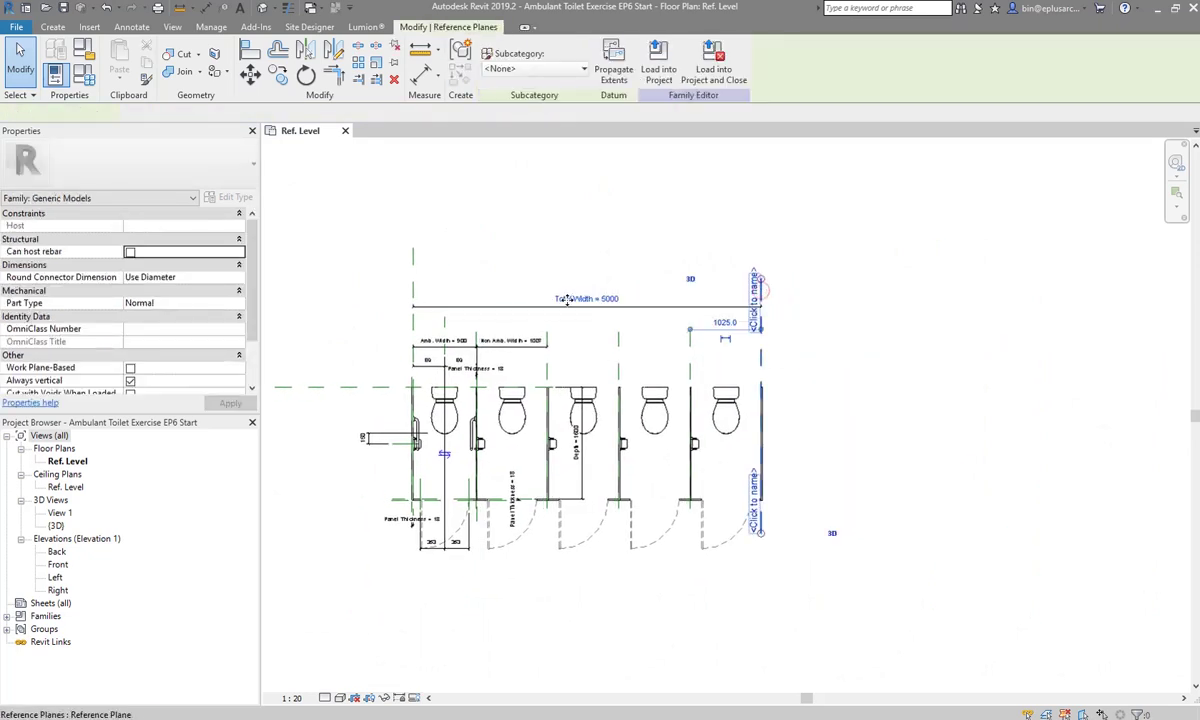
pyautogui.moveTo(560, 303); pyautogui.dragTo(560, 303)
pyautogui.scroll(2, 490, 430)
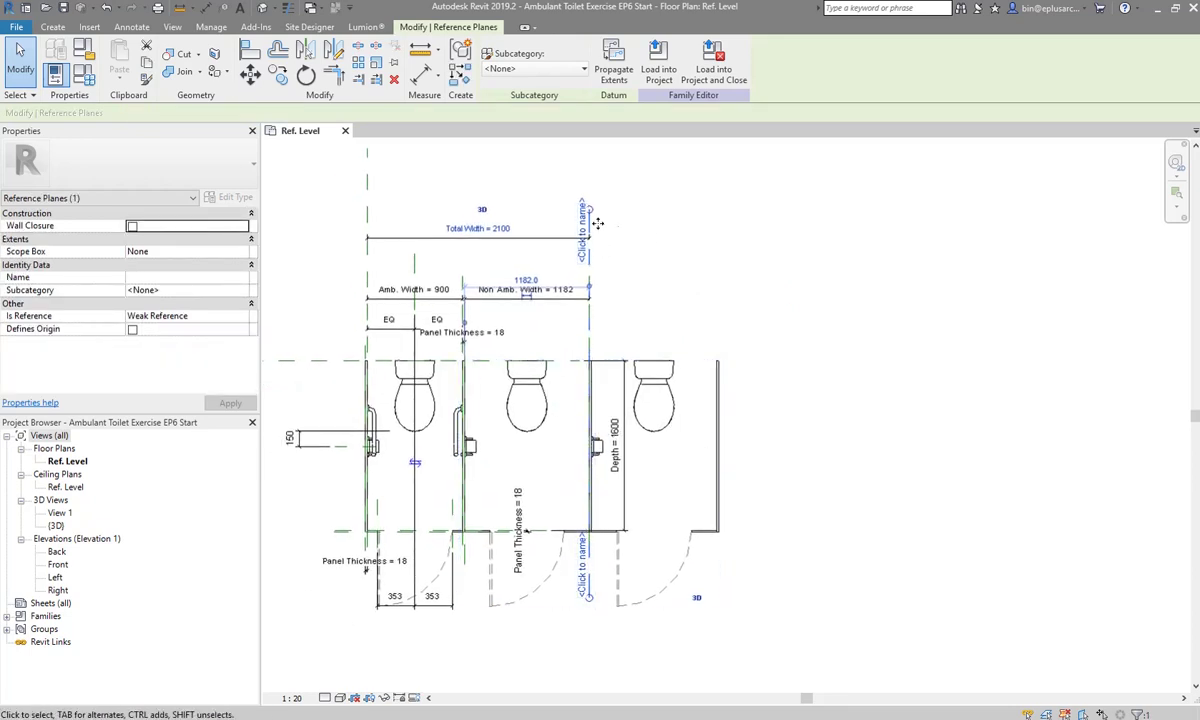
# Widen Total Width to 2500, then to 4300, showing four non-ambulant cubicles
pyautogui.click(646, 228)
pyautogui.moveTo(591, 226); pyautogui.dragTo(634, 224)
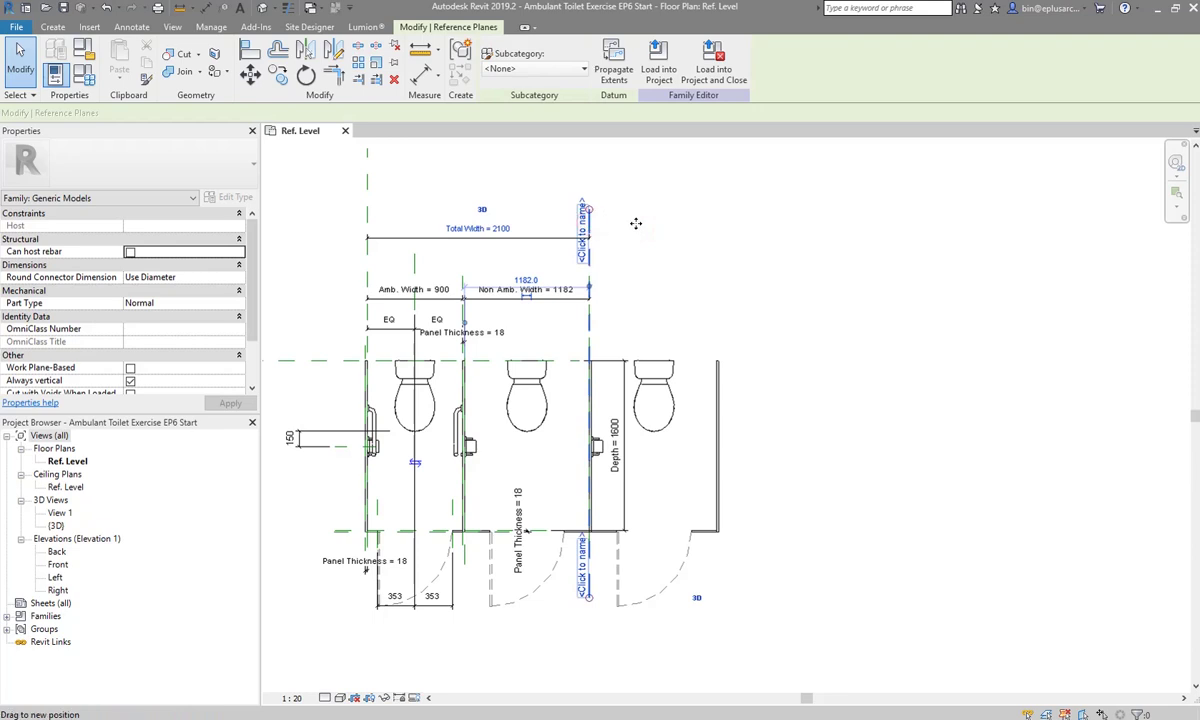
pyautogui.click(672, 237)
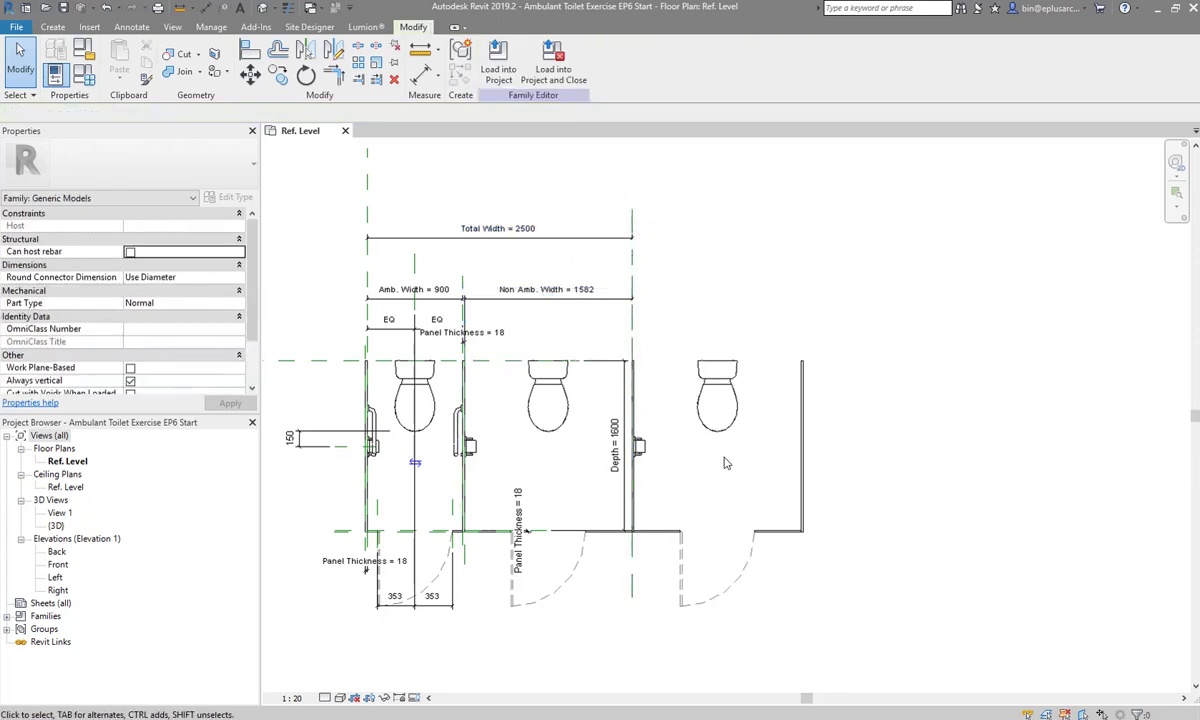
pyautogui.click(633, 221)
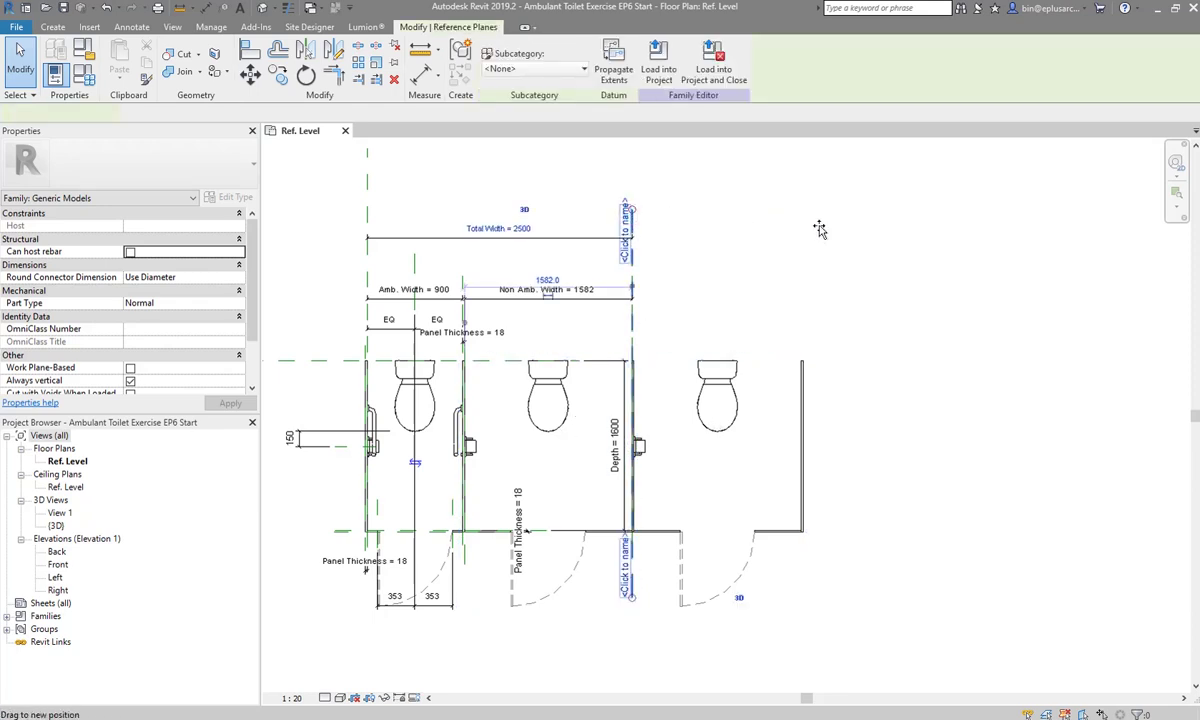
pyautogui.moveTo(819, 229); pyautogui.dragTo(822, 229)
pyautogui.click(919, 265)
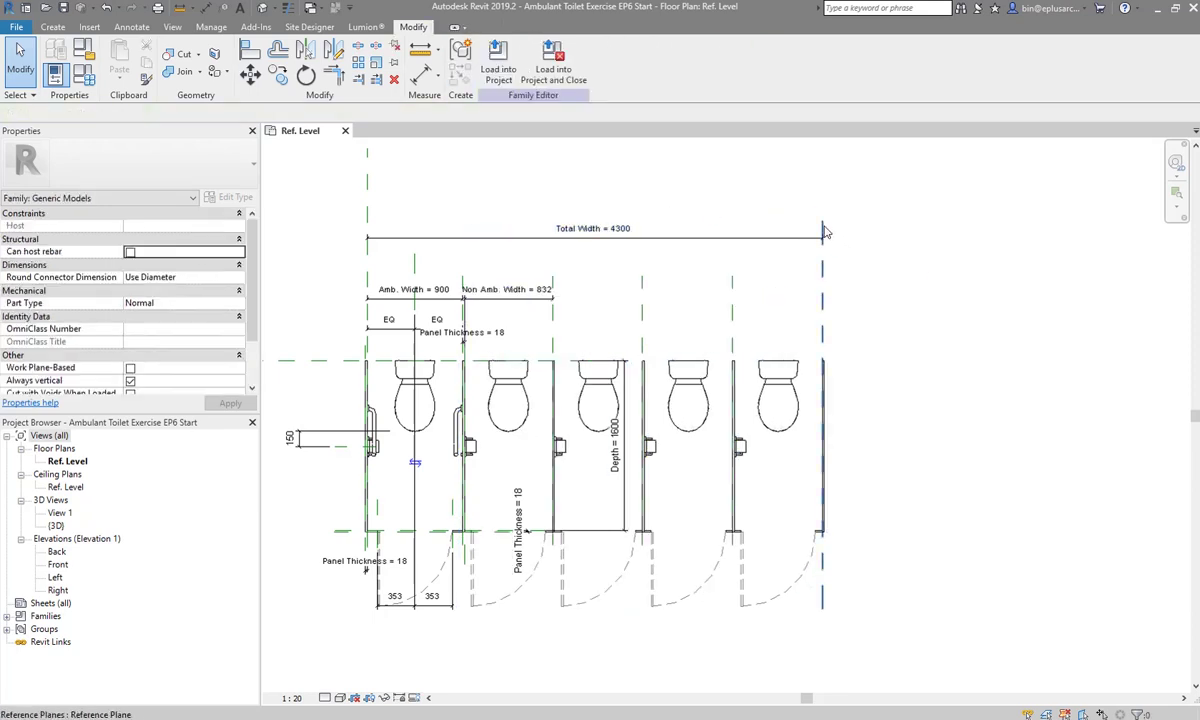
pyautogui.scroll(1, 532, 442)
# In the array group, drive the cubicle's Visible by new instance parameter Non Amb. Vis 2nPlus
pyautogui.click(505, 400)
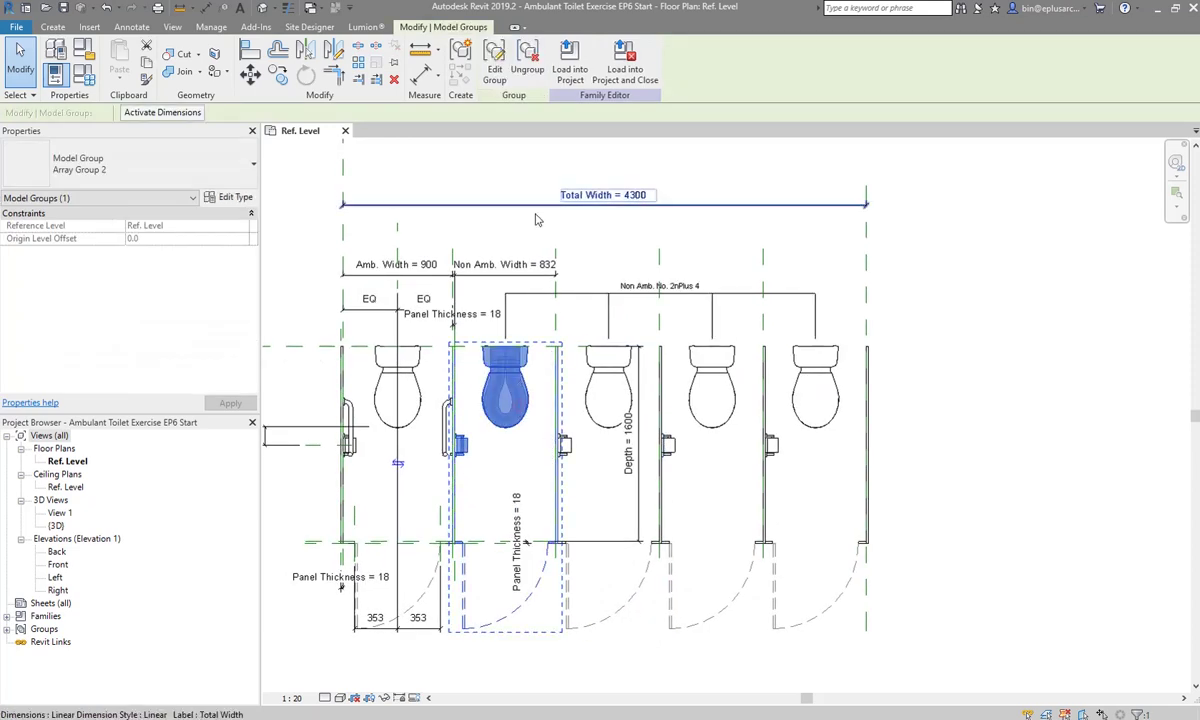
pyautogui.click(494, 65)
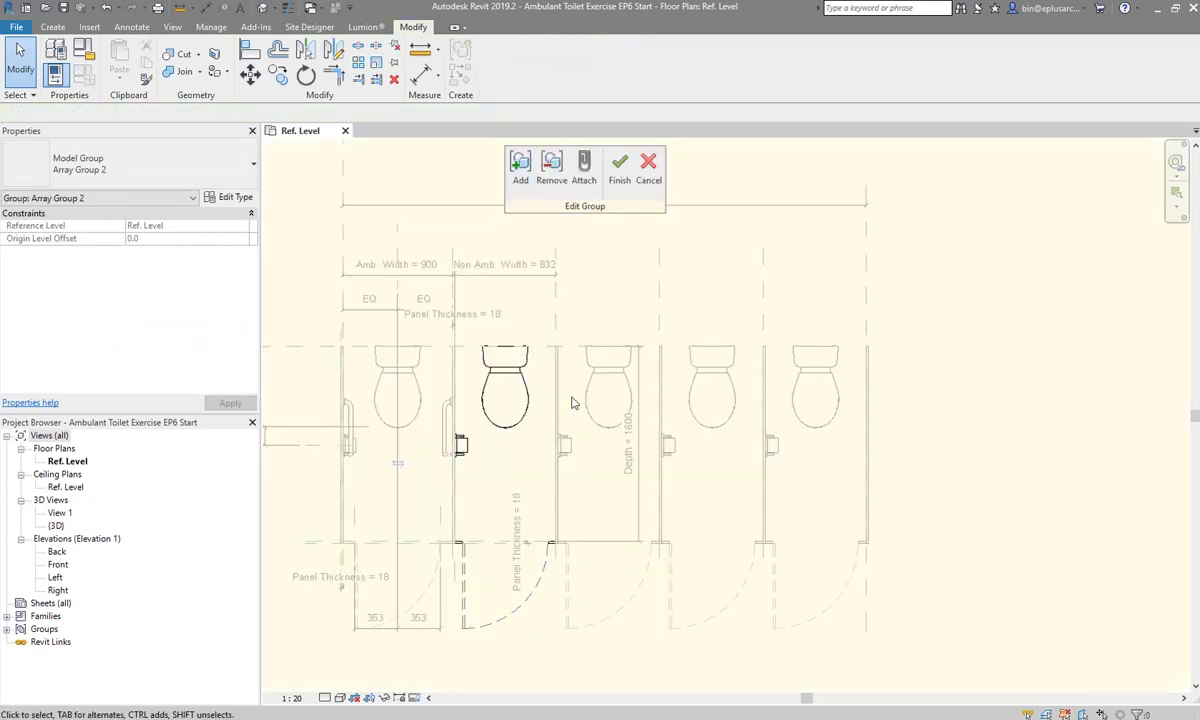
pyautogui.click(503, 400)
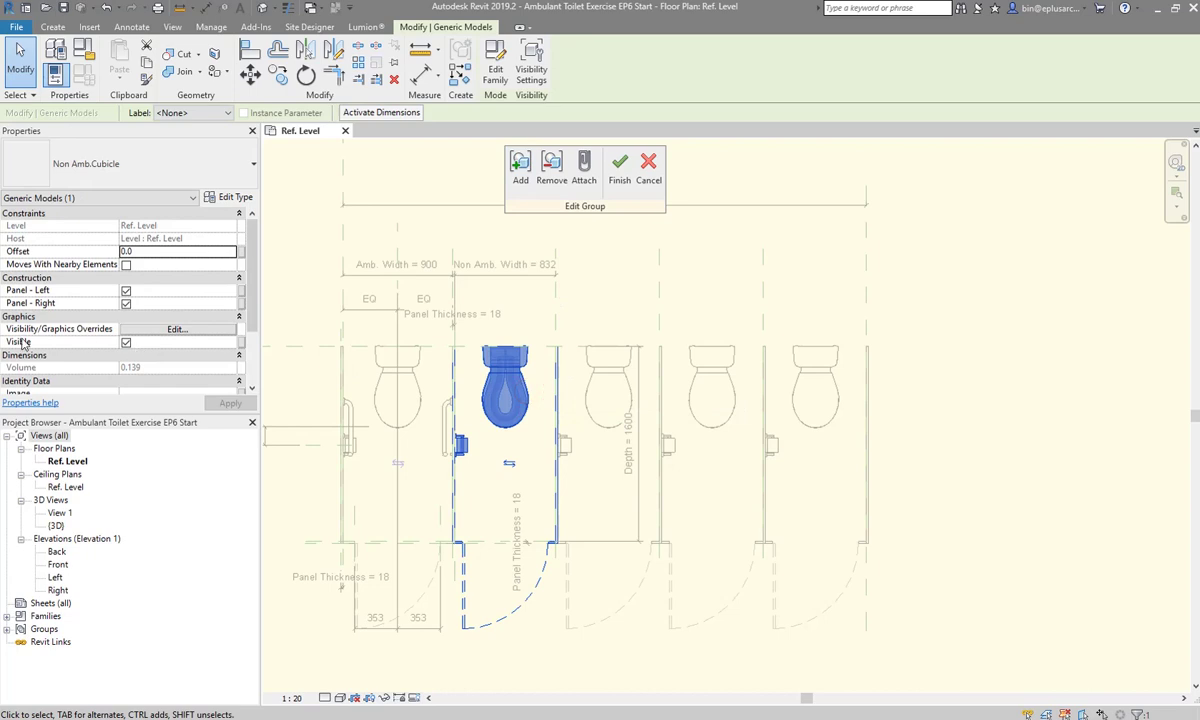
pyautogui.click(241, 342)
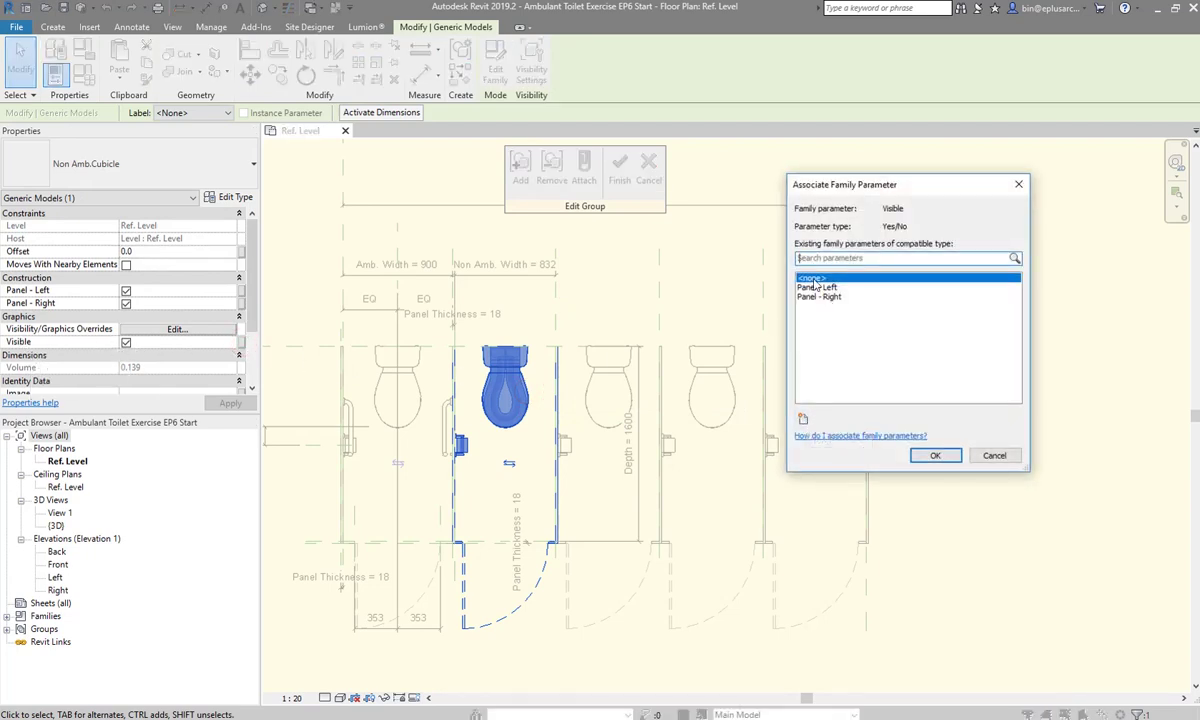
pyautogui.click(803, 419)
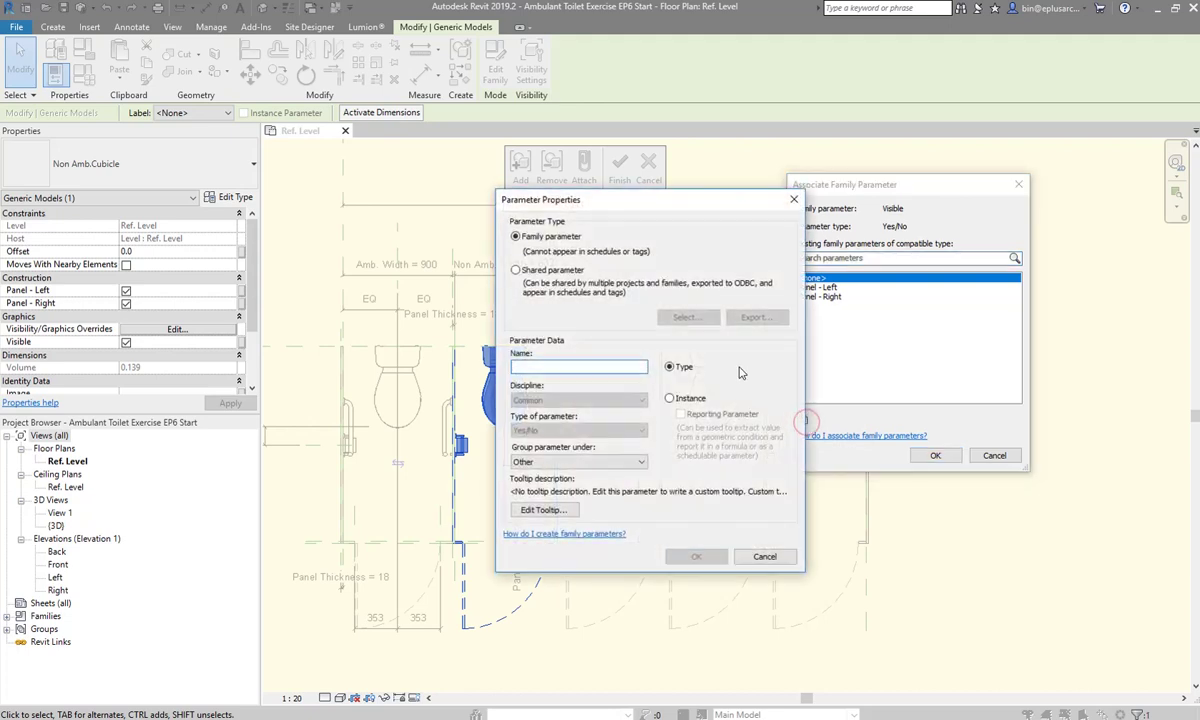
pyautogui.write('Non Amb. Vis 2nPlus')
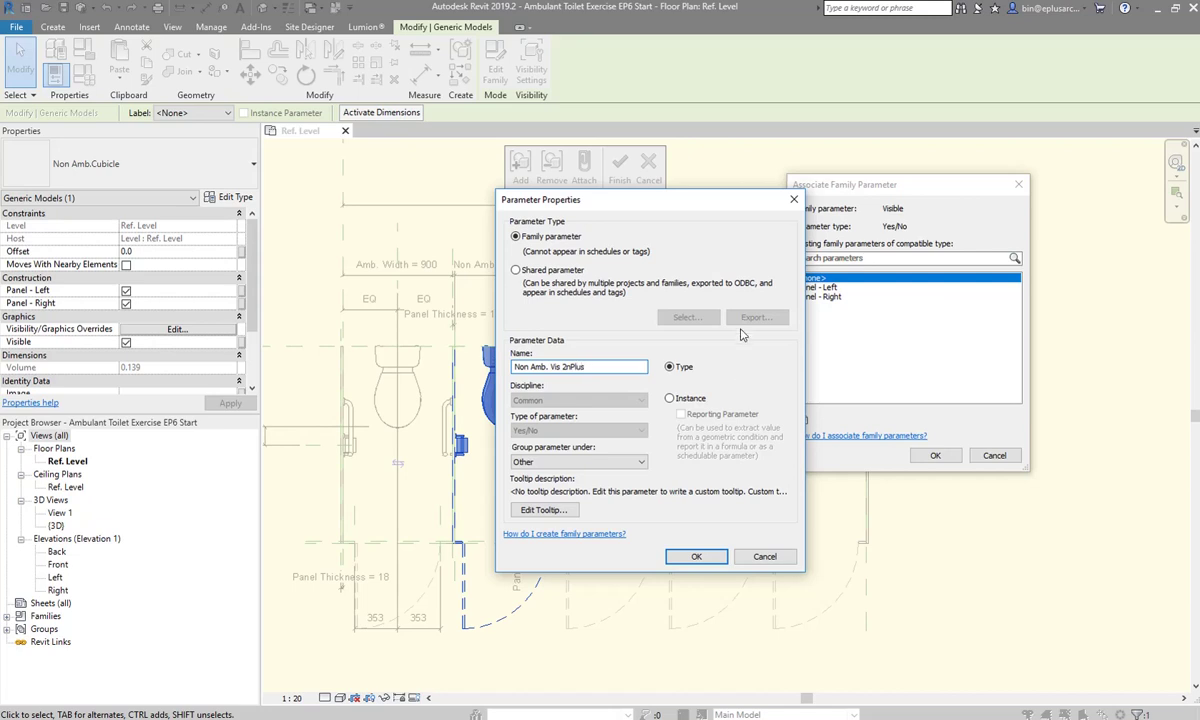
pyautogui.click(670, 399)
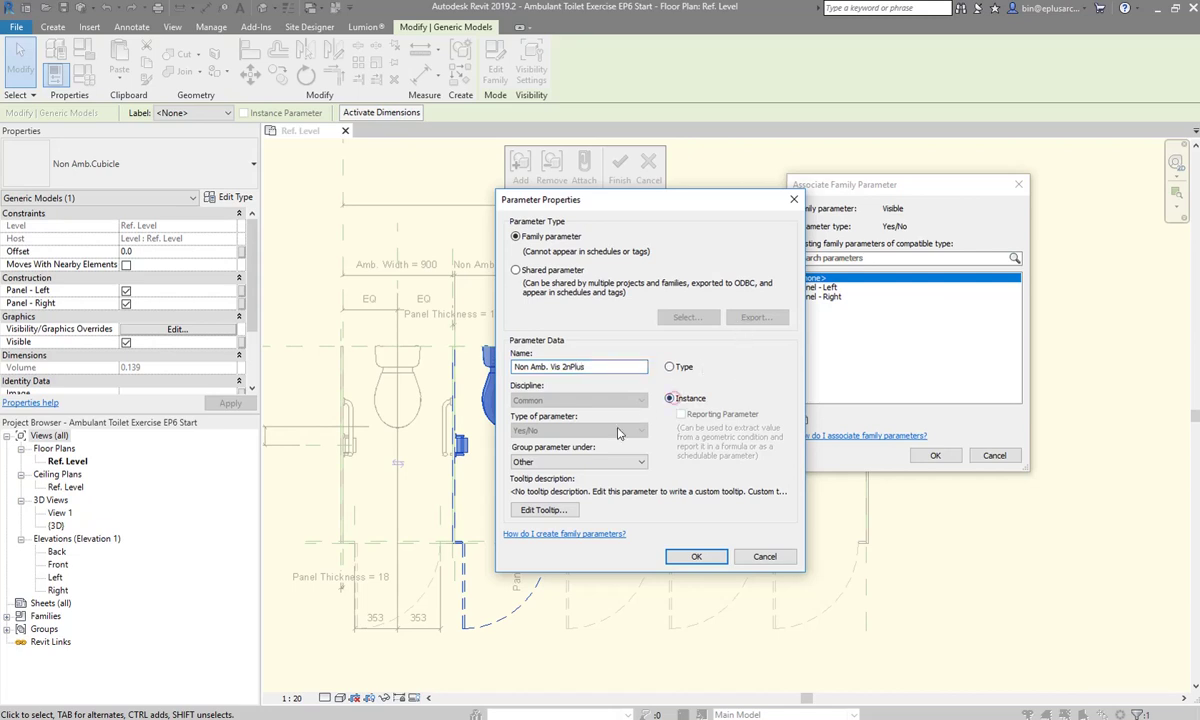
pyautogui.click(700, 556)
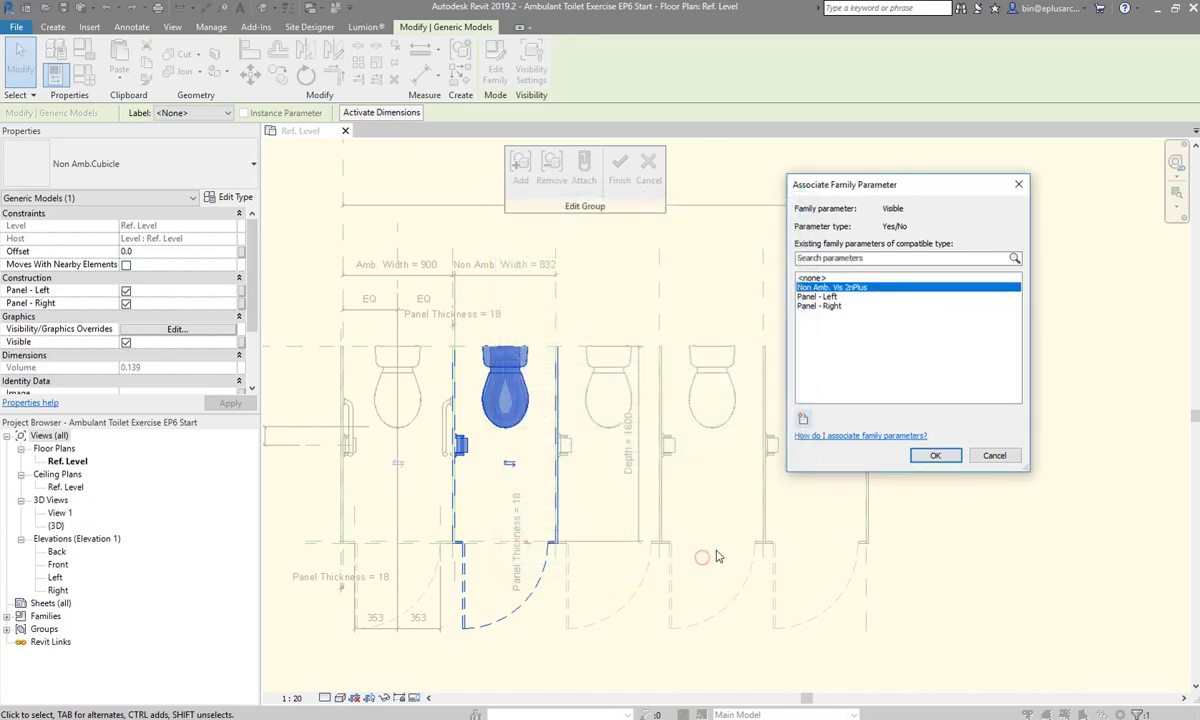
pyautogui.click(938, 455)
pyautogui.click(619, 168)
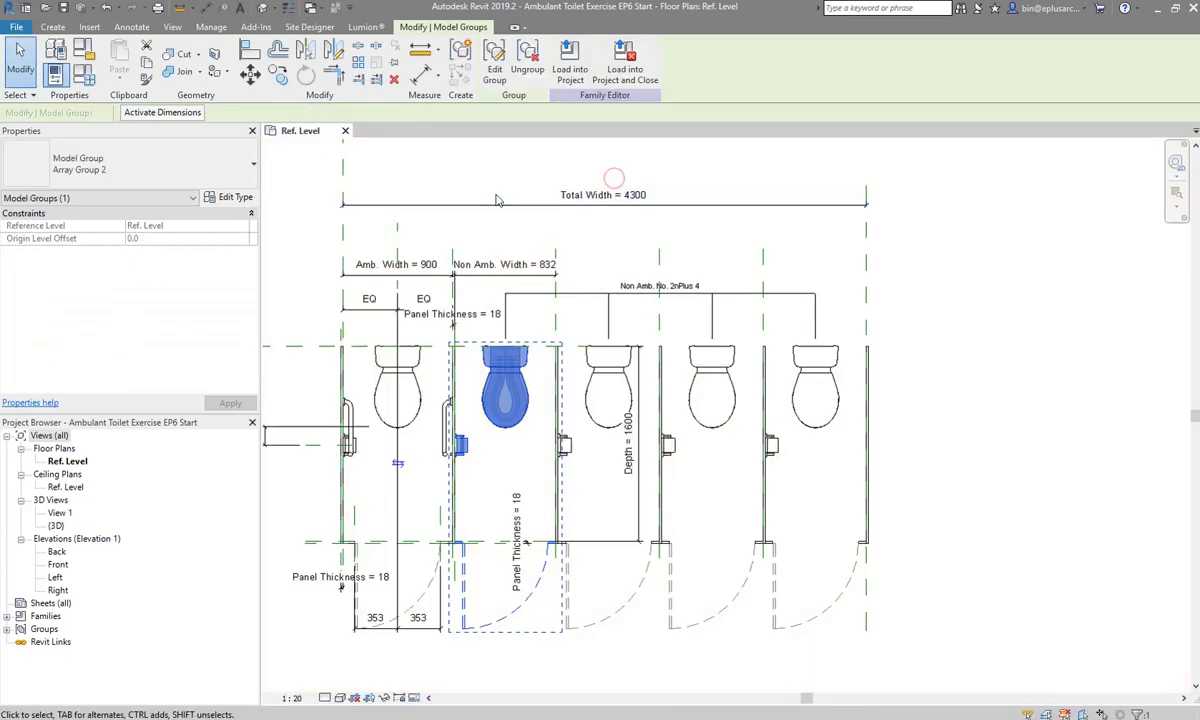
pyautogui.click(84, 74)
# Set Non Amb. Vis 2nPlus formula to if(Non Amb. No. < 2, 1 > 2, 1 < 2) and apply
pyautogui.scroll(-3, 272, 436)
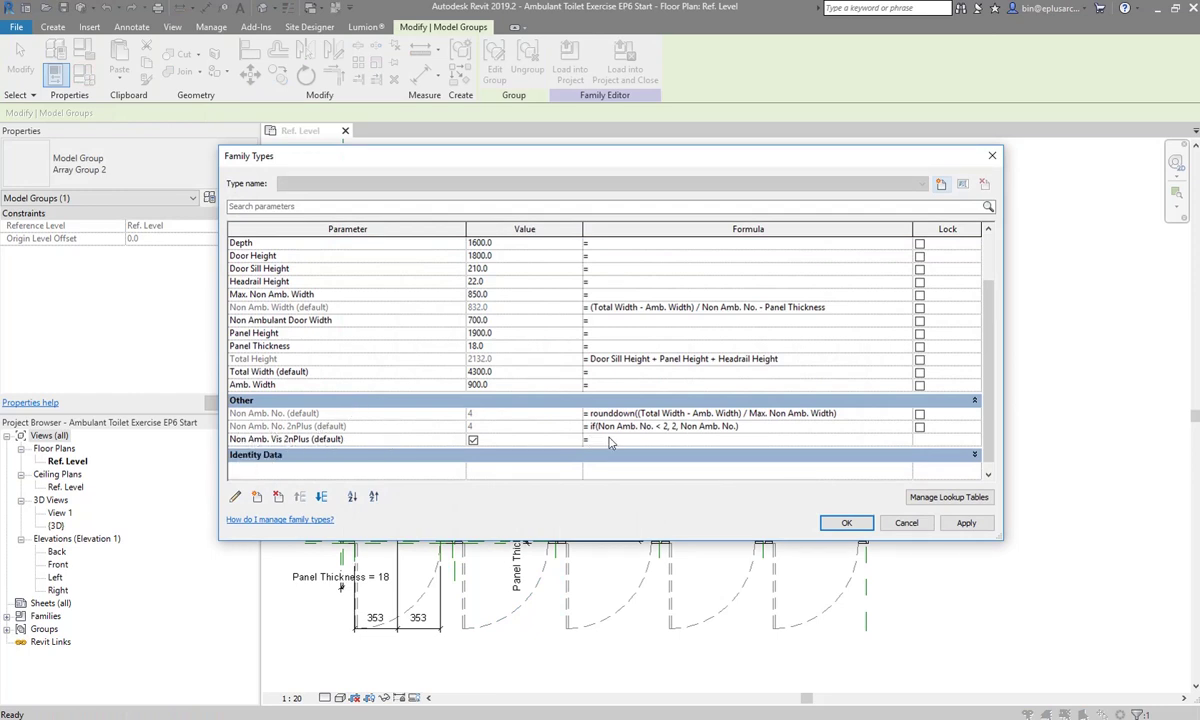
pyautogui.click(614, 441)
pyautogui.write('if(Non Amb. No.<2,1>2,1<2)')
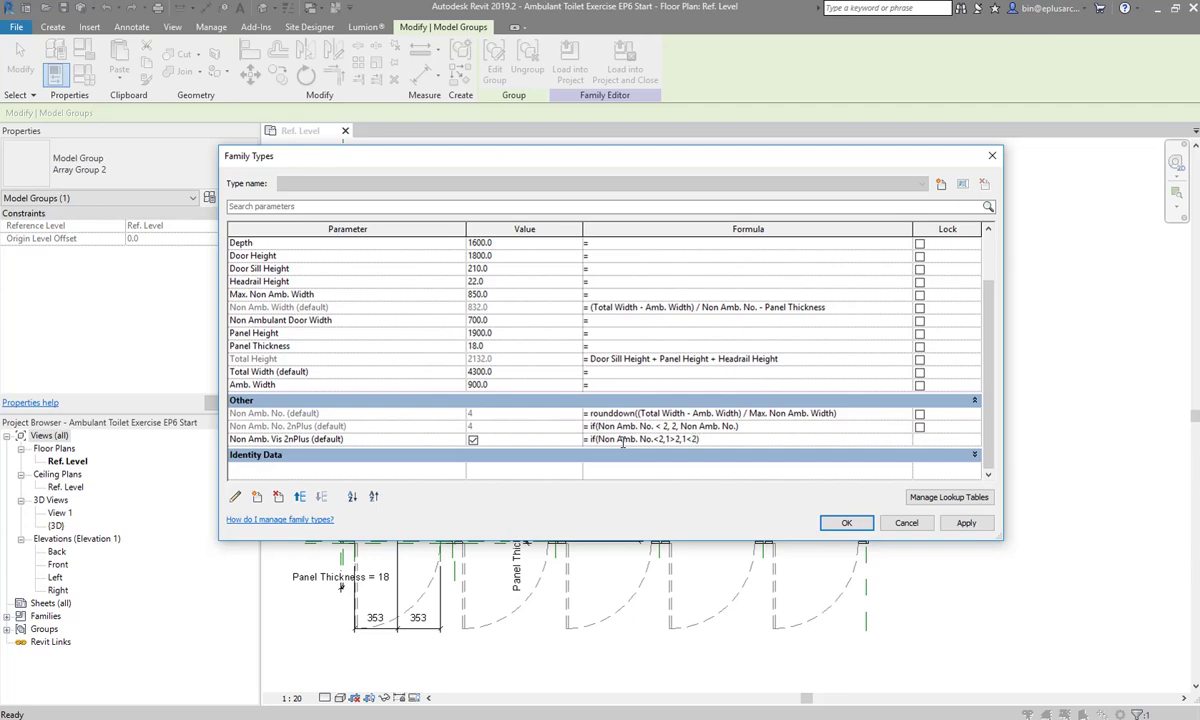
pyautogui.click(967, 525)
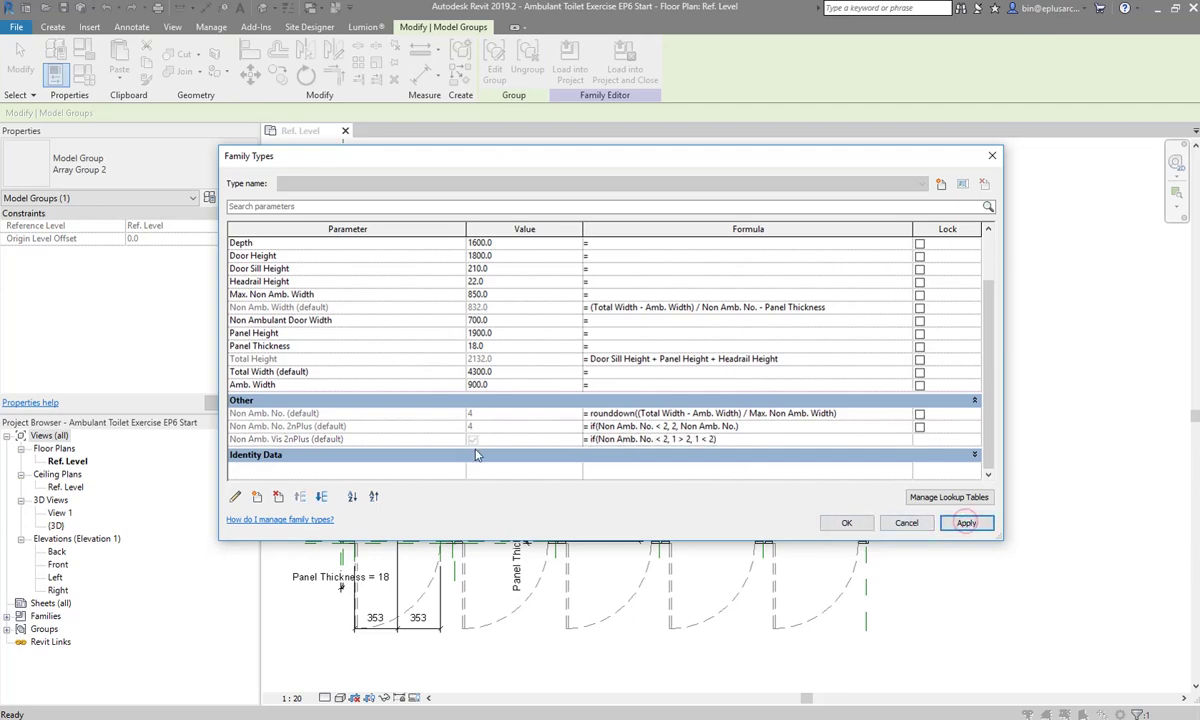
pyautogui.click(841, 525)
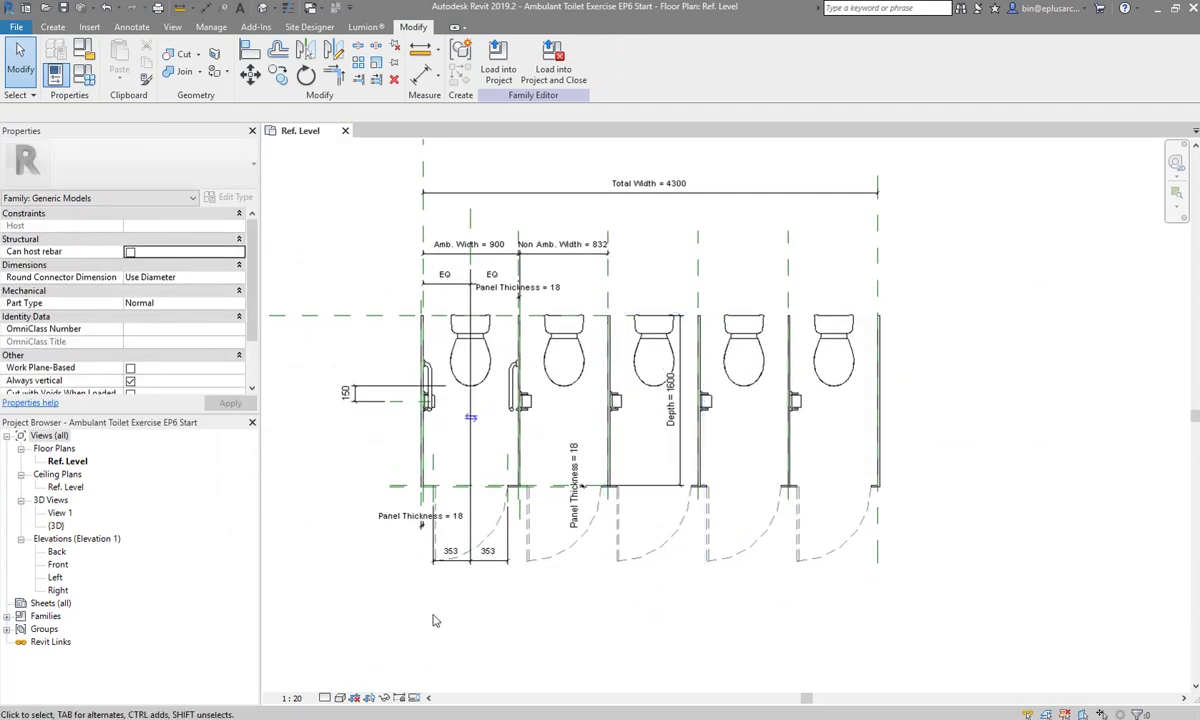
# Turn on preview visibility and flex Total Width to 2300, then 4200
pyautogui.click(415, 697)
pyautogui.click(453, 668)
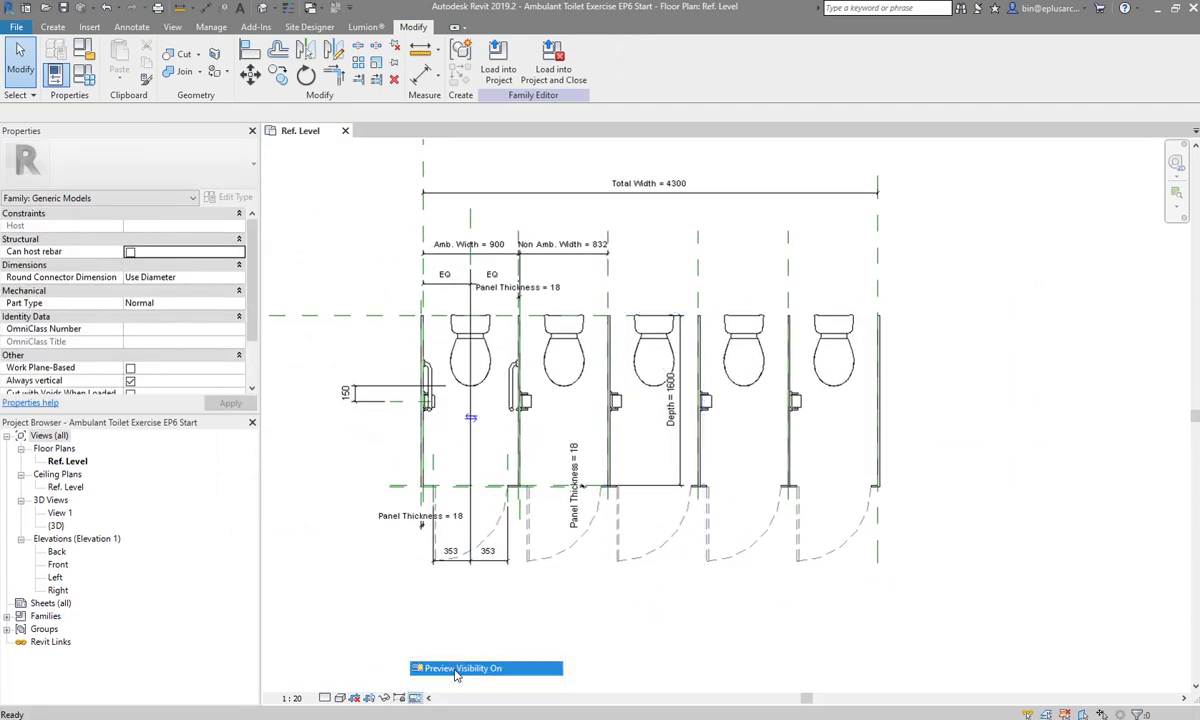
pyautogui.click(877, 220)
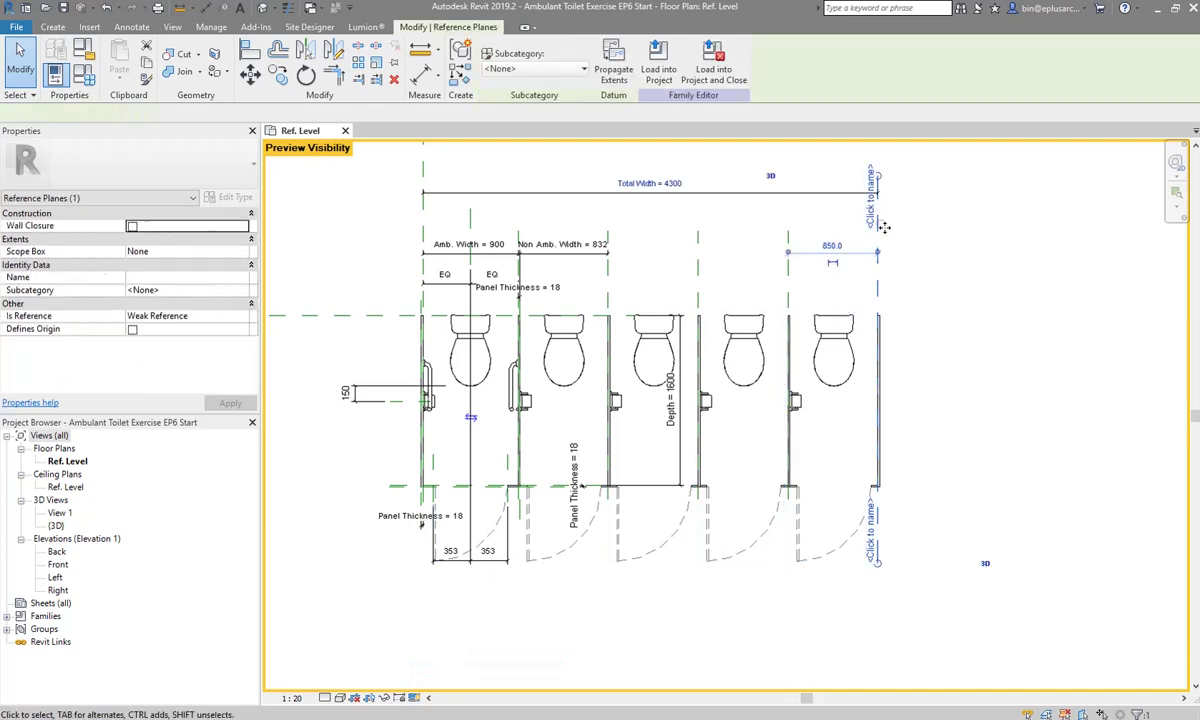
pyautogui.click(905, 215)
pyautogui.click(874, 210)
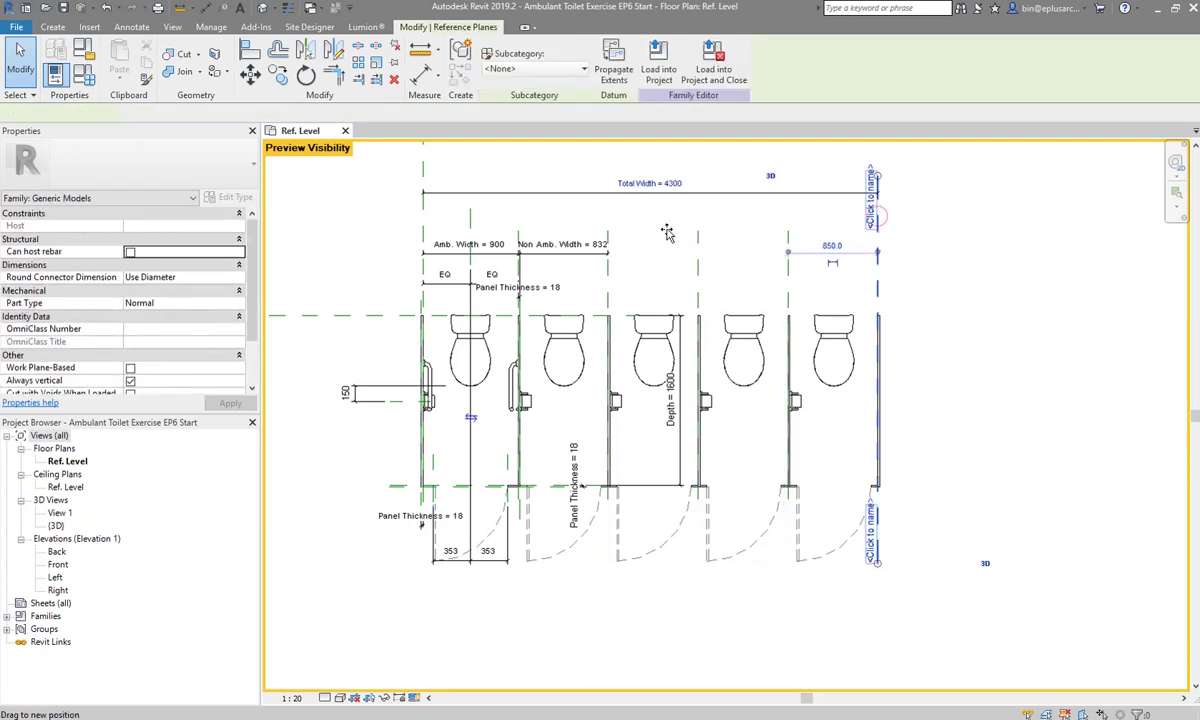
pyautogui.moveTo(661, 232); pyautogui.dragTo(664, 232)
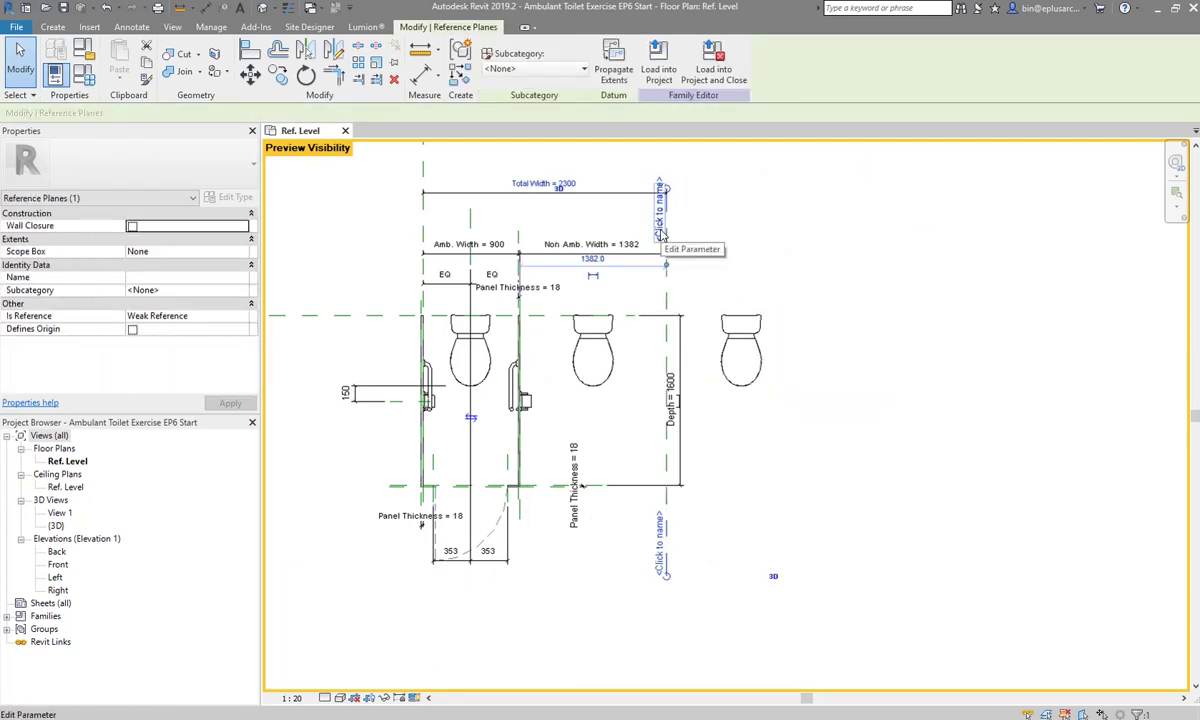
pyautogui.click(746, 233)
pyautogui.click(666, 213)
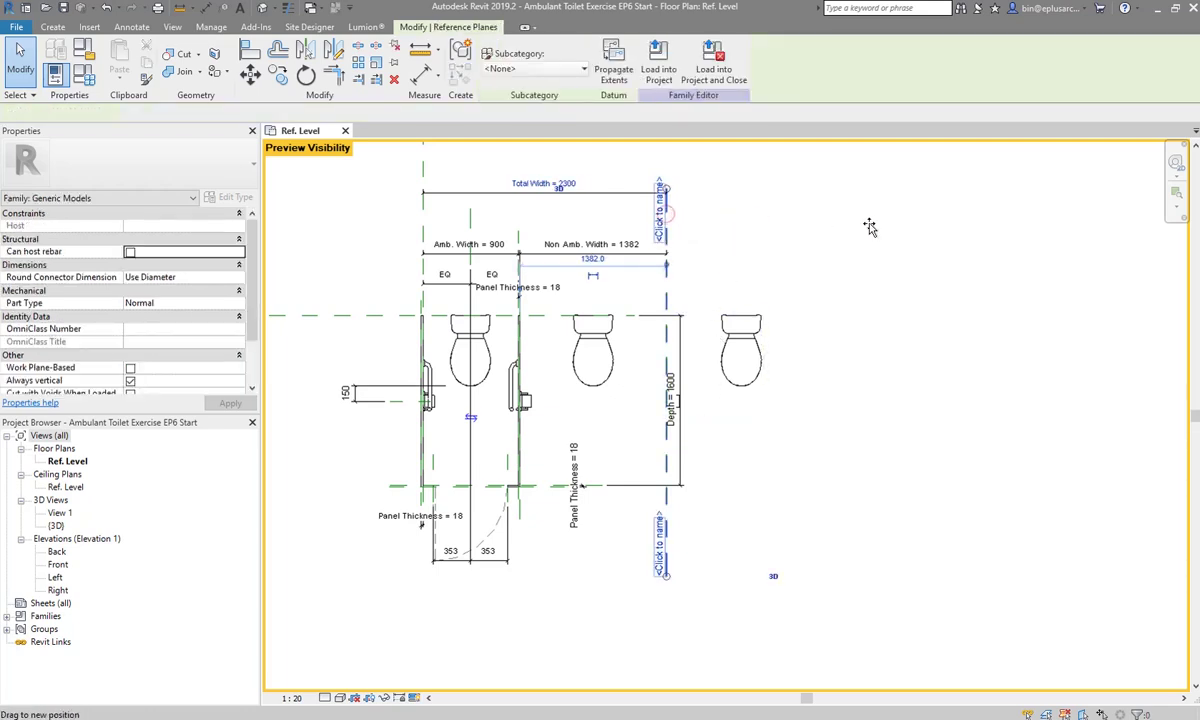
pyautogui.moveTo(869, 228); pyautogui.dragTo(867, 228)
pyautogui.click(965, 240)
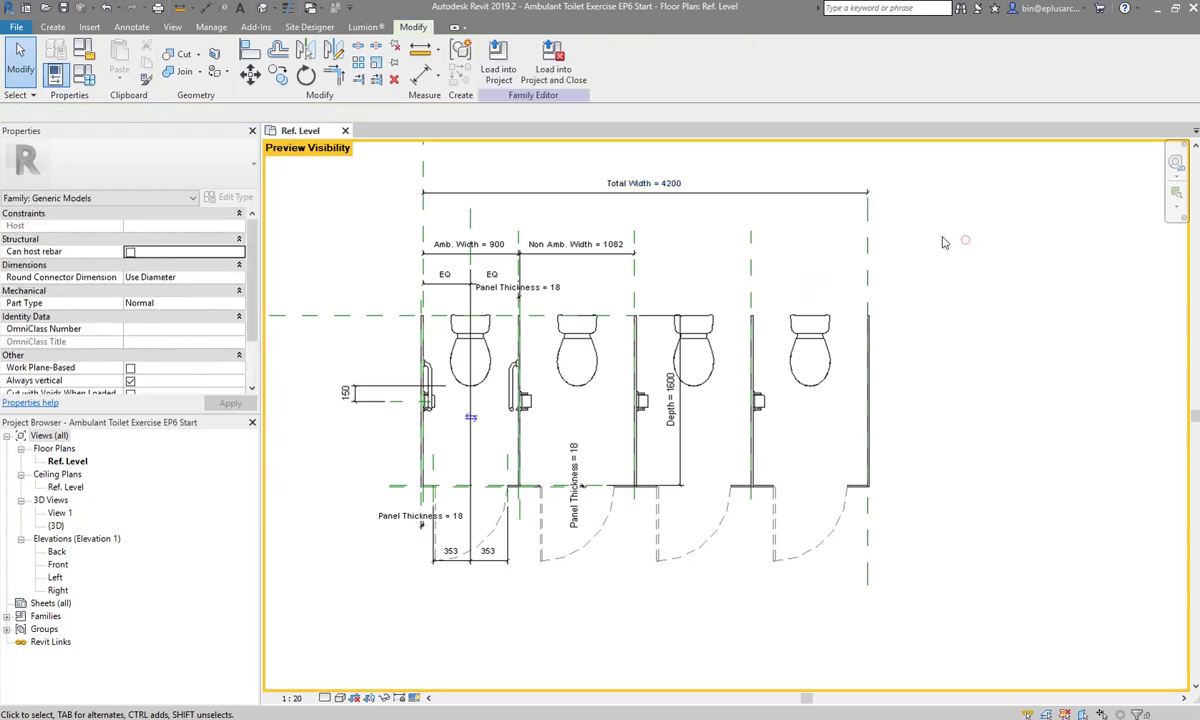
# Narrow Total Width to 2000, then enter and cancel editing the cubicle array group
pyautogui.click(867, 228)
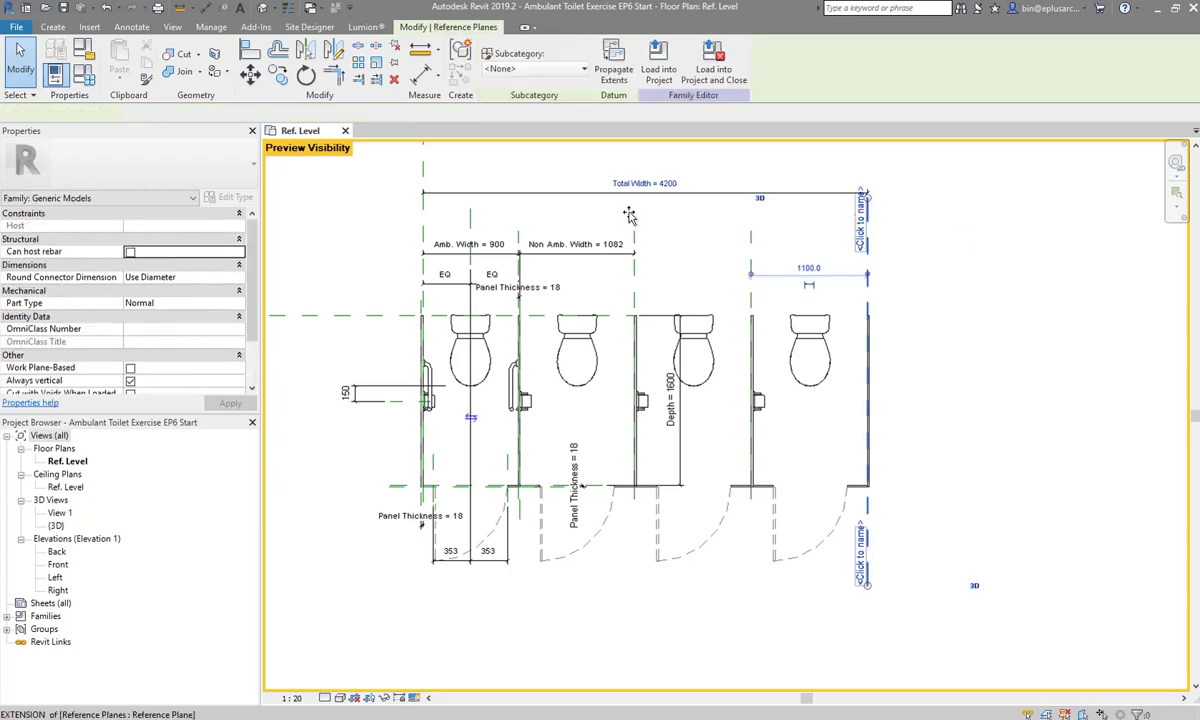
pyautogui.moveTo(867, 228); pyautogui.dragTo(628, 213)
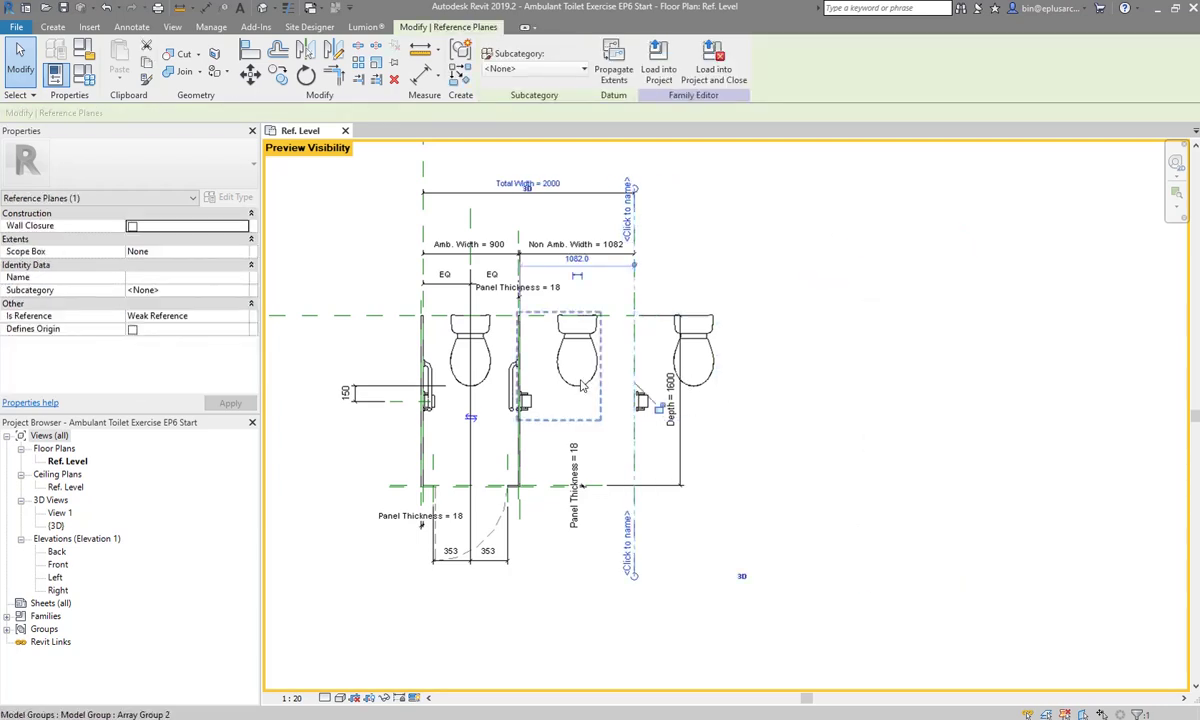
pyautogui.scroll(2, 532, 405)
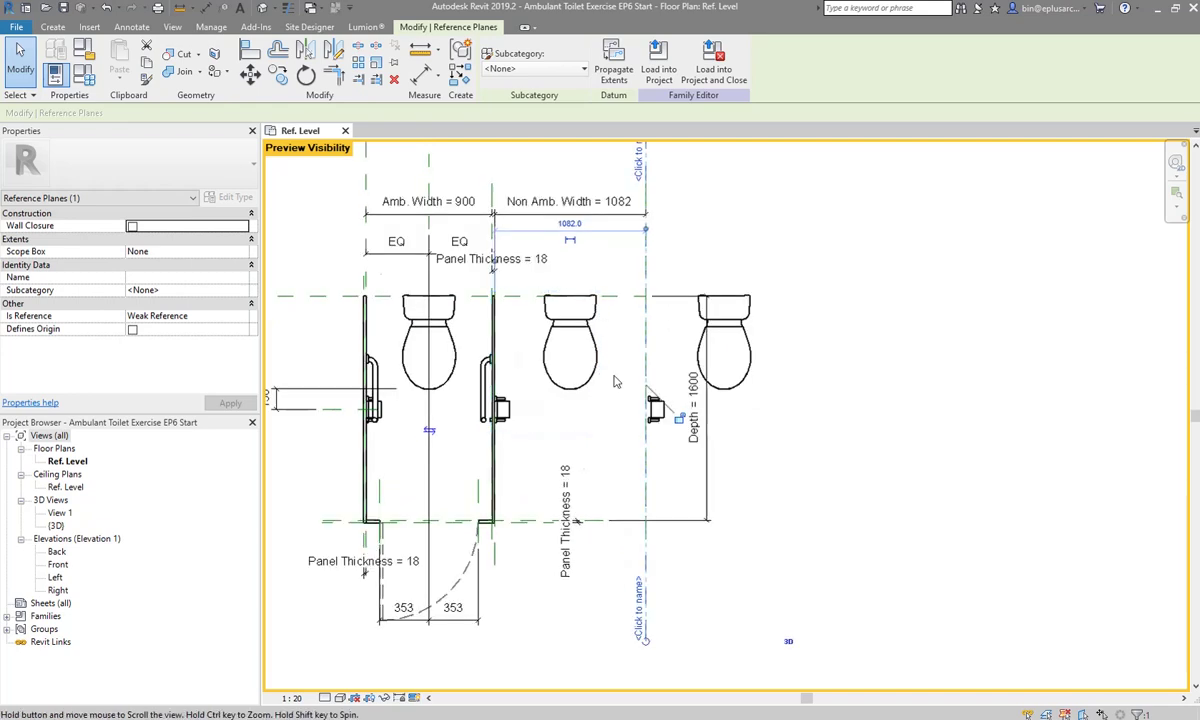
pyautogui.click(731, 497)
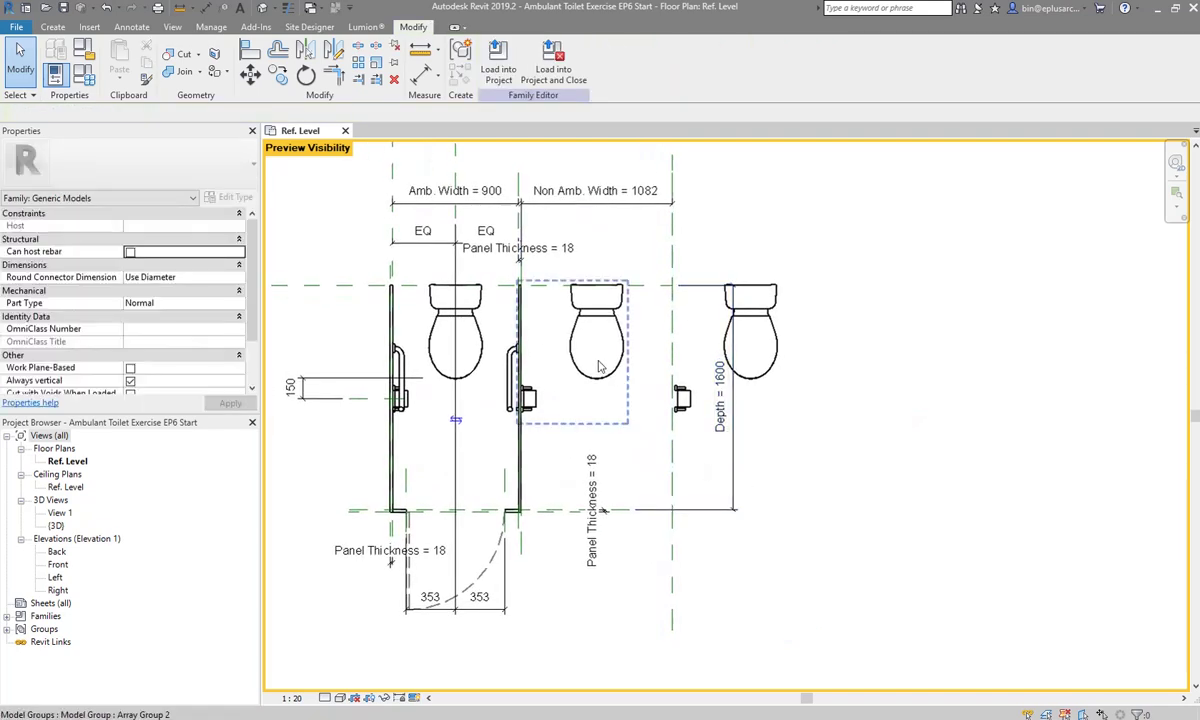
pyautogui.click(600, 367)
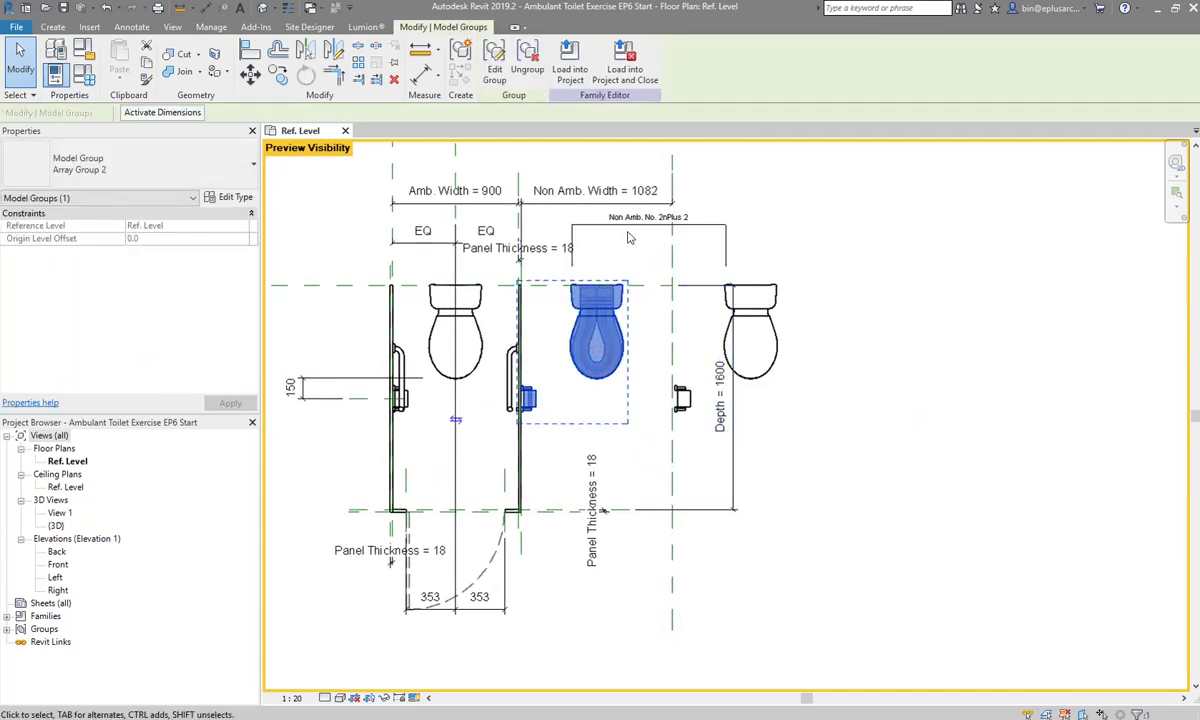
pyautogui.click(492, 66)
pyautogui.click(598, 300)
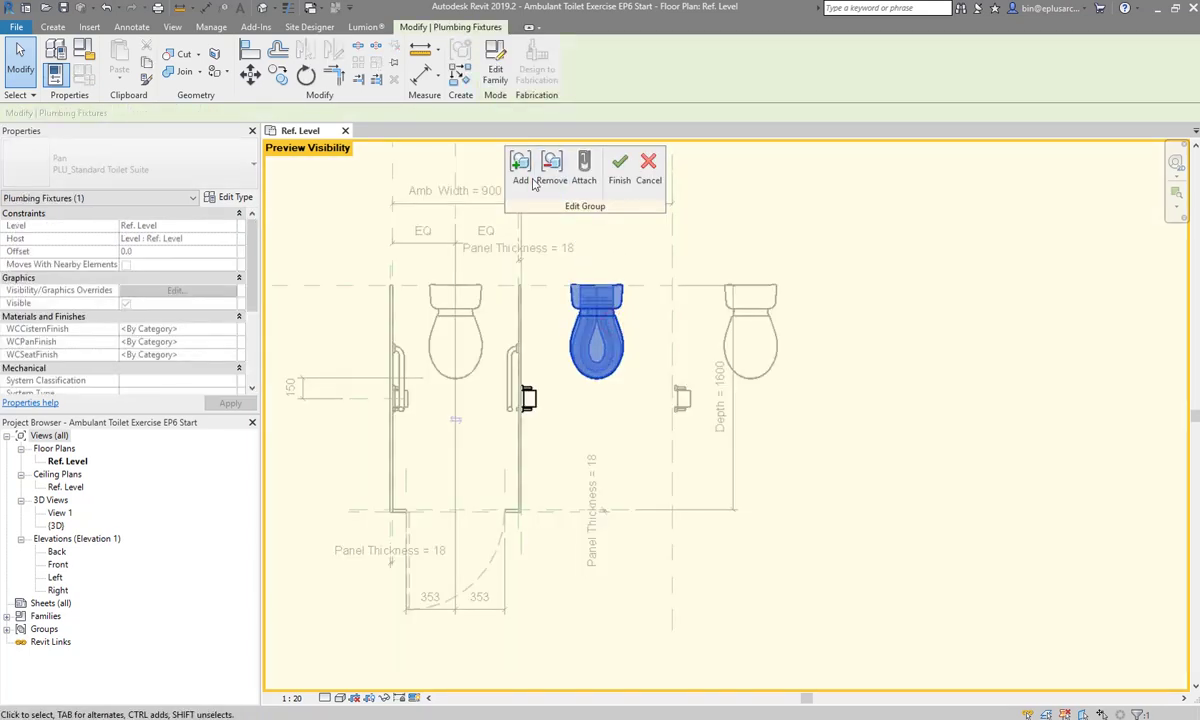
pyautogui.click(652, 172)
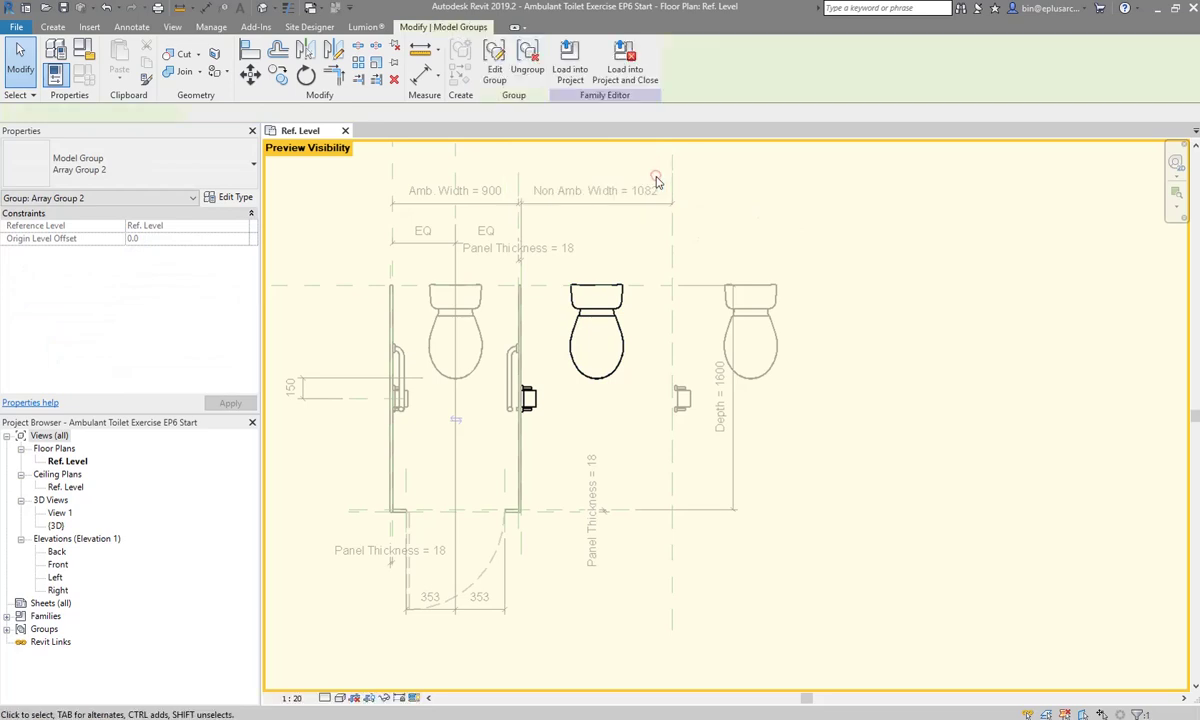
# Widen Total Width to 3500 to add a cubicle, and reopen the cubicle group for editing
pyautogui.click(828, 223)
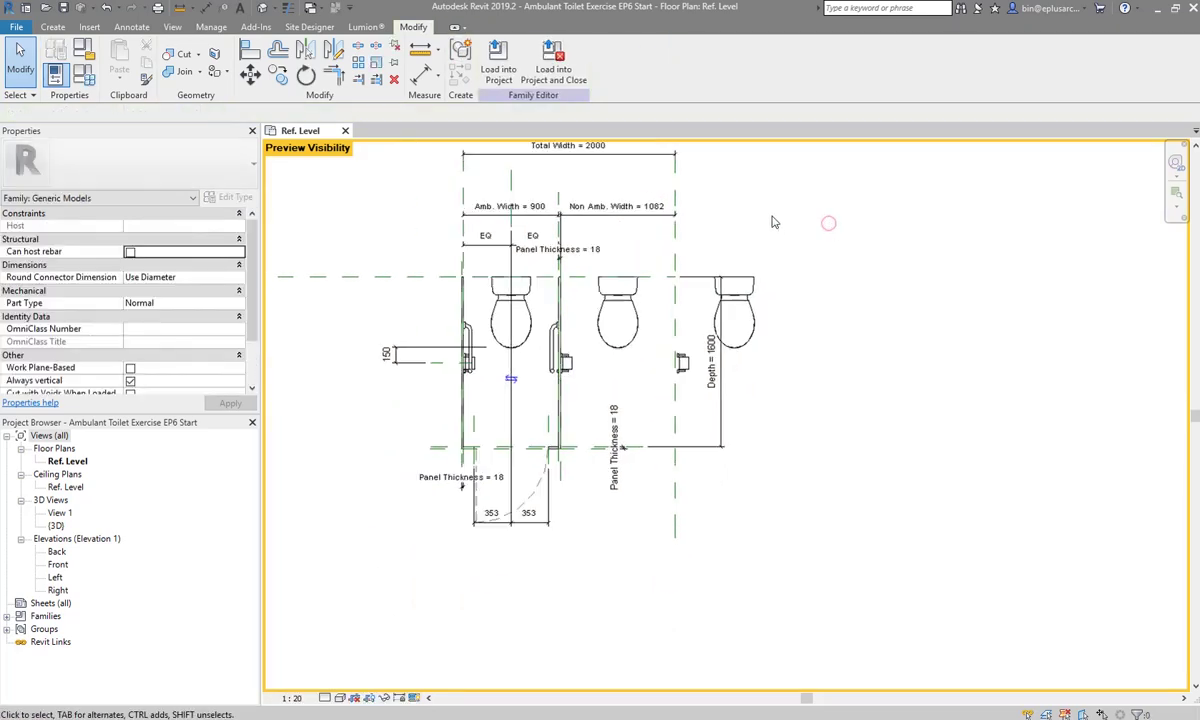
pyautogui.click(577, 246)
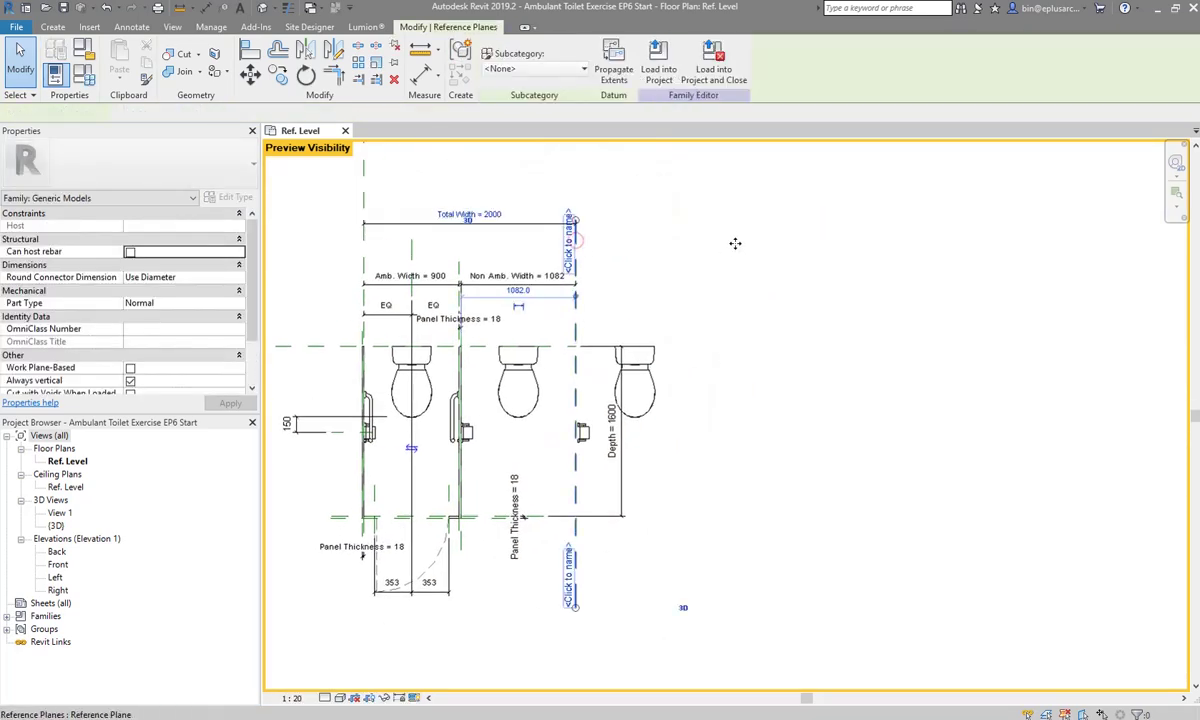
pyautogui.moveTo(738, 246); pyautogui.dragTo(736, 246)
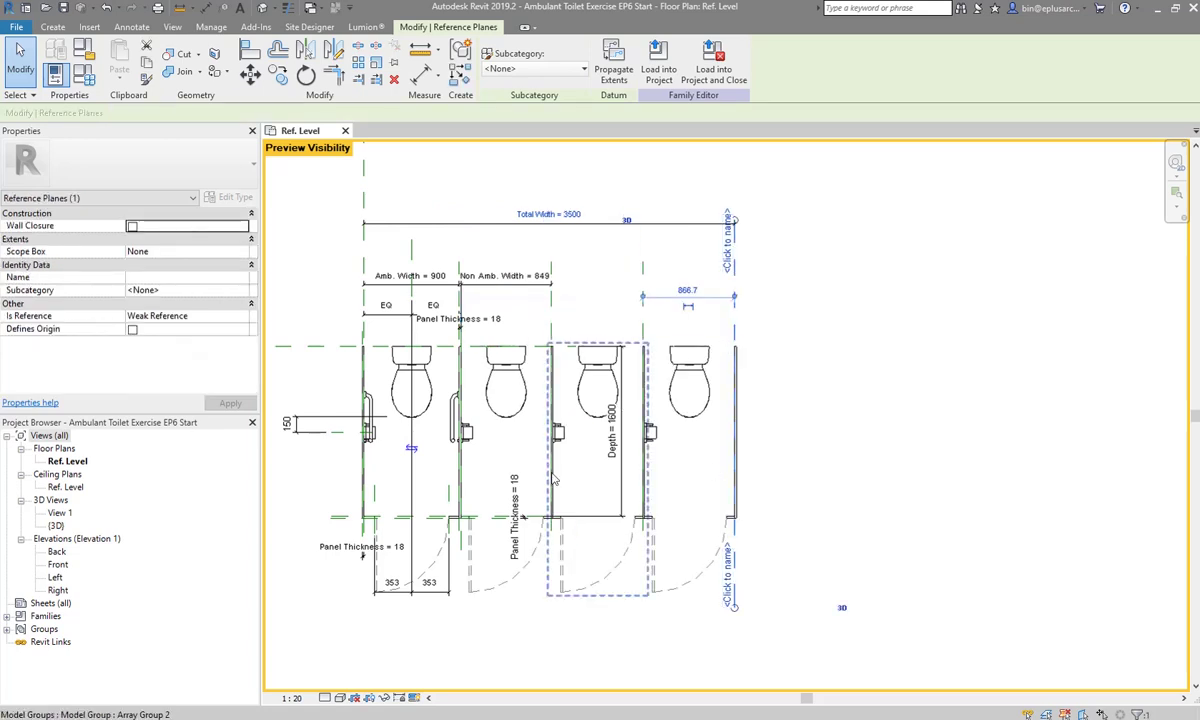
pyautogui.click(537, 563)
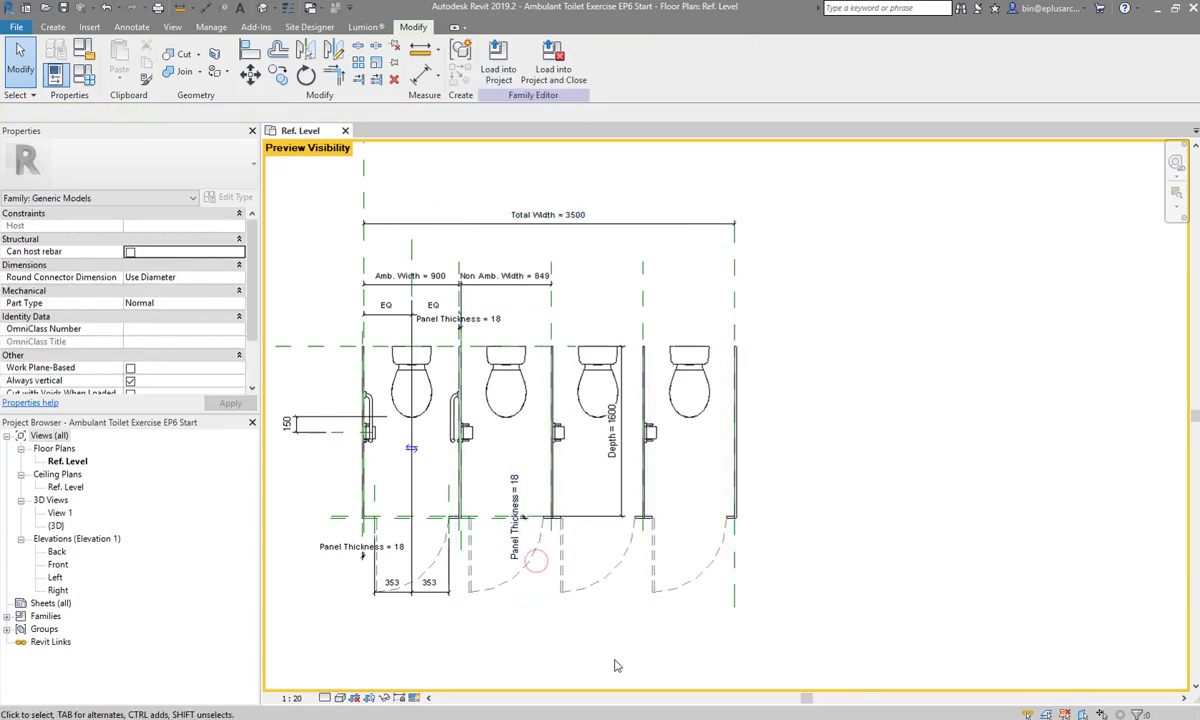
pyautogui.click(479, 547)
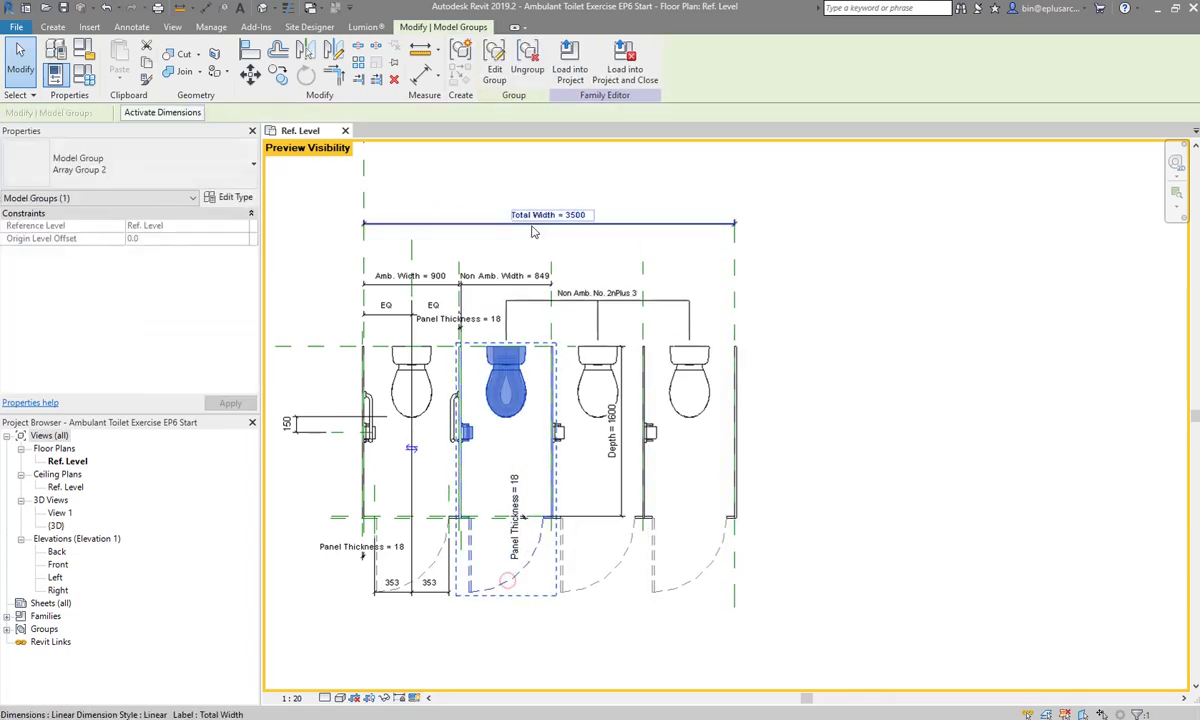
pyautogui.click(500, 55)
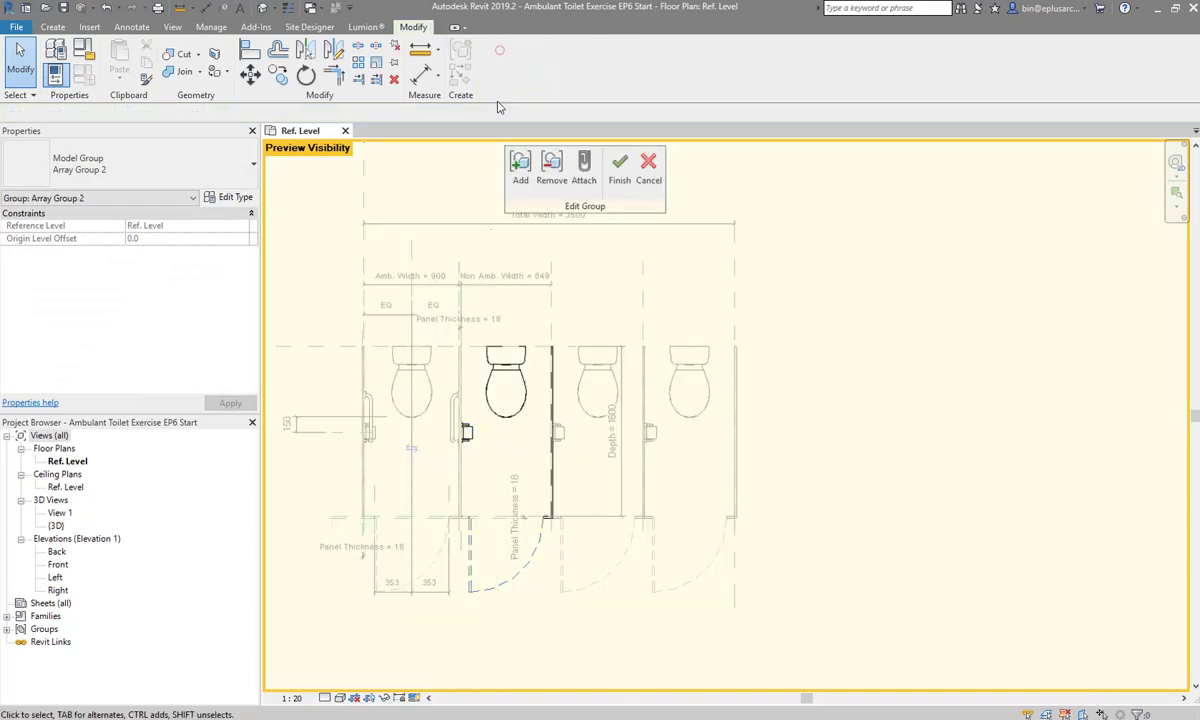
# In the Non Amb.Cubicle family, drive the toilet pan's visibility with a new Pan Vis parameter
pyautogui.click(508, 422)
pyautogui.click(503, 76)
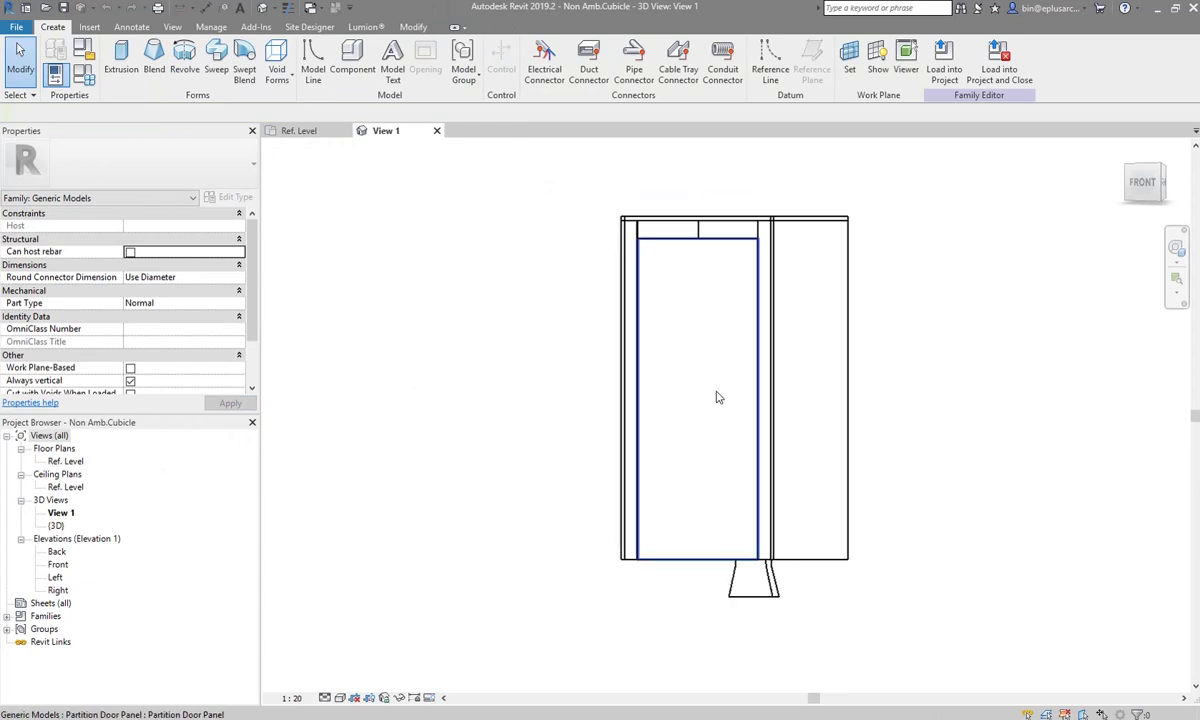
pyautogui.moveTo(715, 396)
pyautogui.keyDown('shift'); pyautogui.mouseDown(button='middle')
pyautogui.moveTo(734, 410)
pyautogui.moveTo(576, 418)
pyautogui.moveTo(603, 457)
pyautogui.moveTo(689, 489)
pyautogui.mouseUp(button='middle'); pyautogui.keyUp('shift')
pyautogui.click(689, 489)
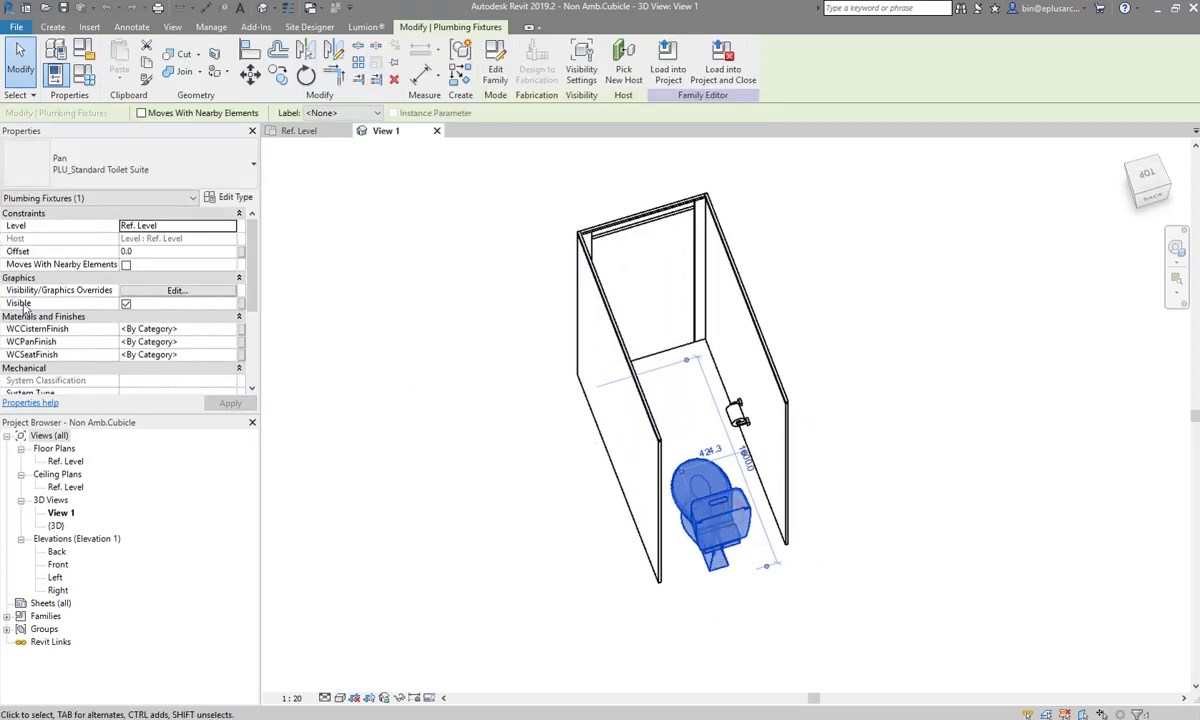
pyautogui.click(239, 306)
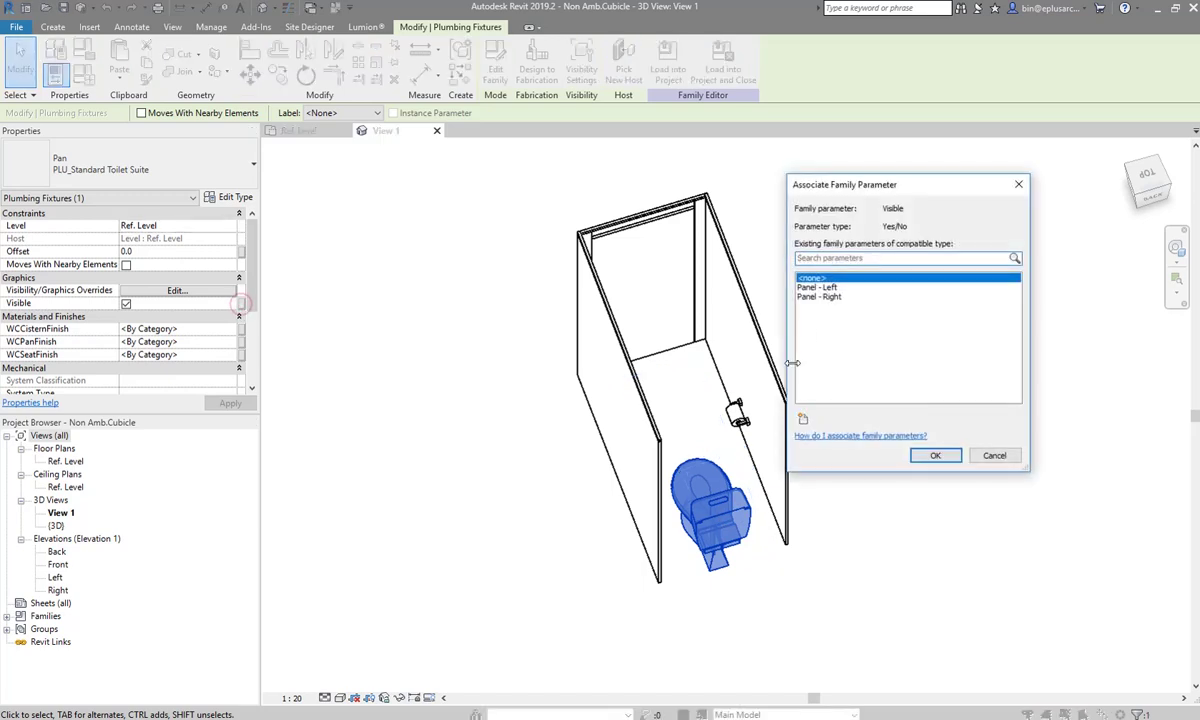
pyautogui.click(803, 419)
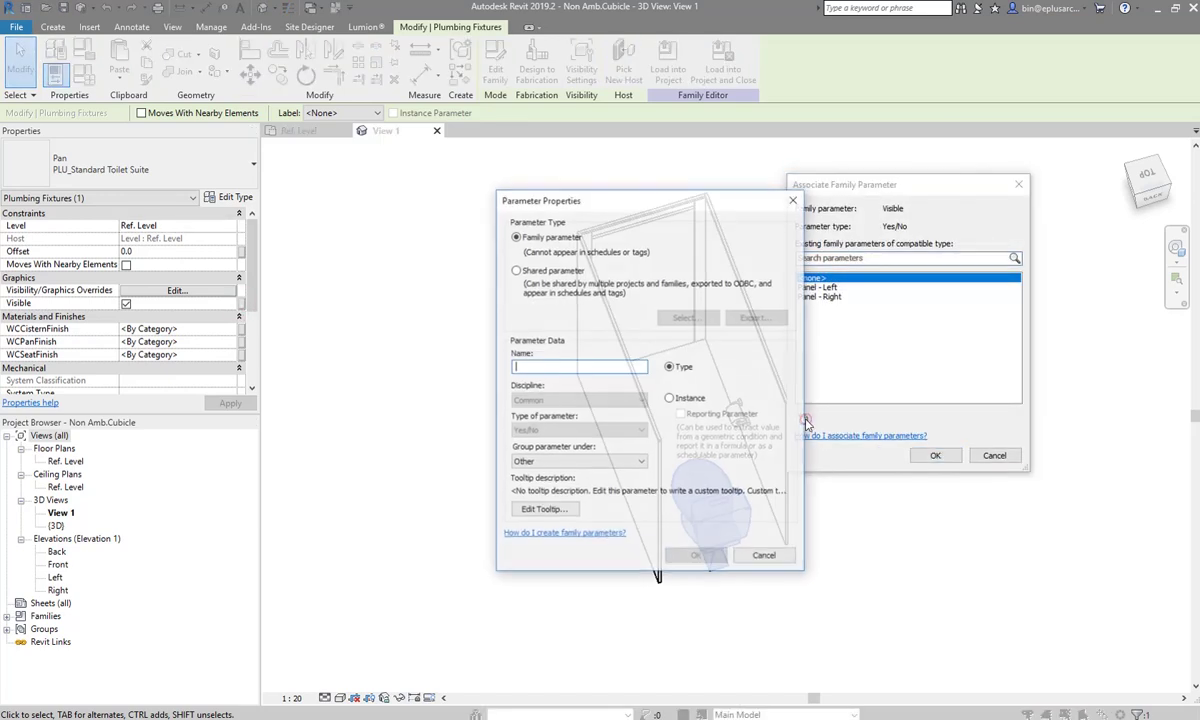
pyautogui.write('Pan Vis')
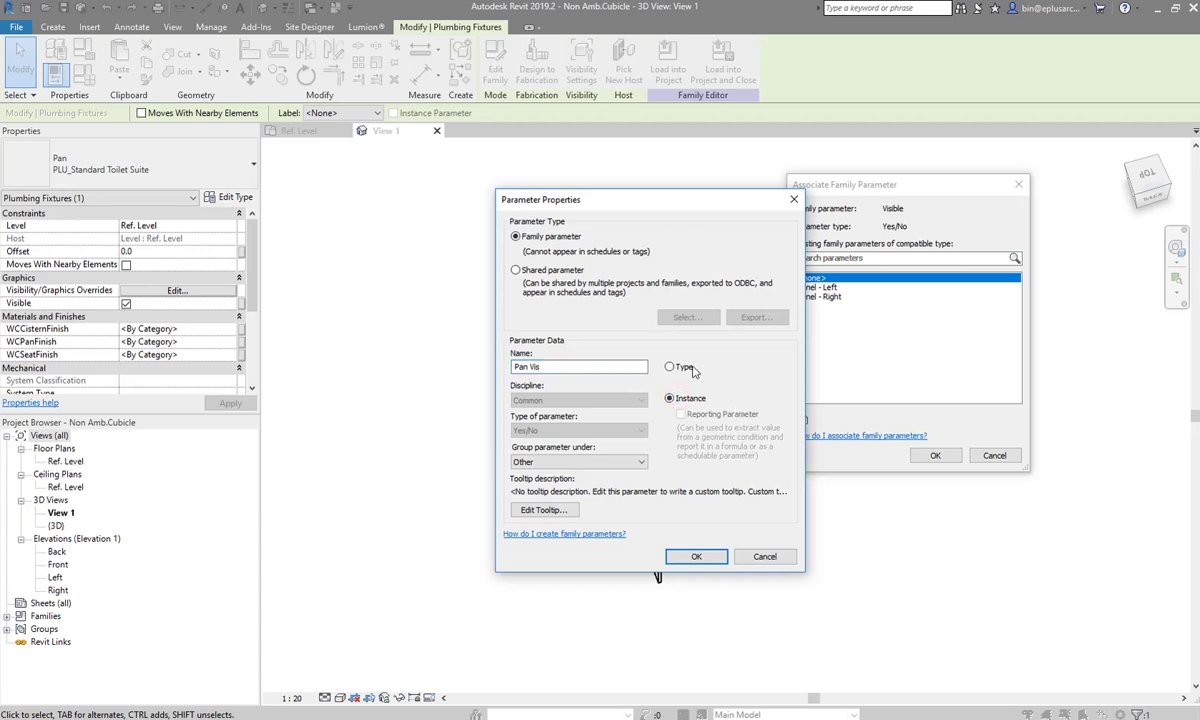
pyautogui.click(706, 555)
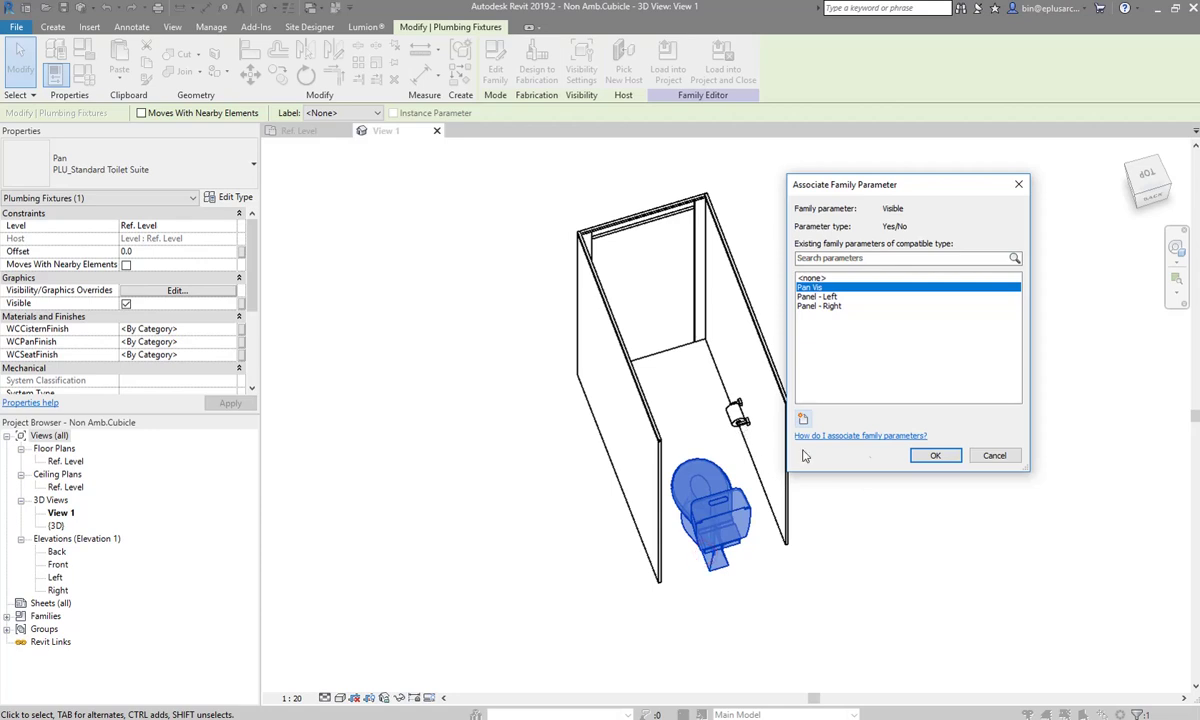
pyautogui.click(934, 455)
# Drive the toilet roll holder's visibility with a new TPH Vis parameter and load into the project
pyautogui.click(737, 414)
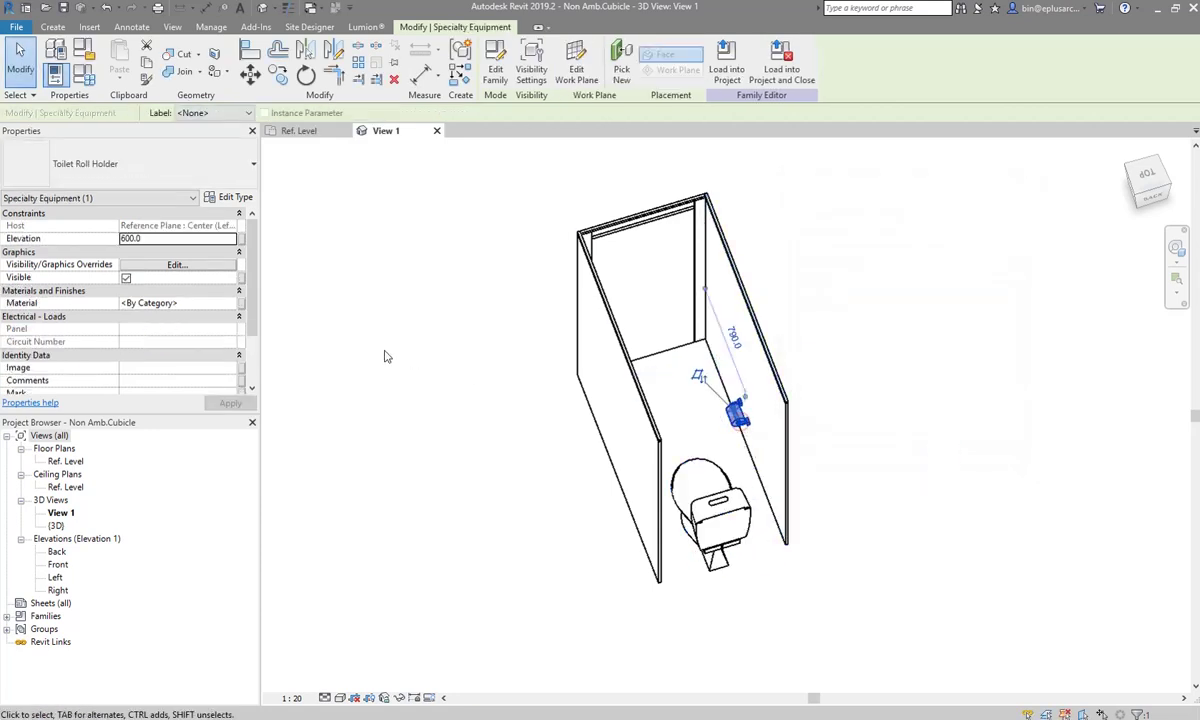
pyautogui.click(241, 284)
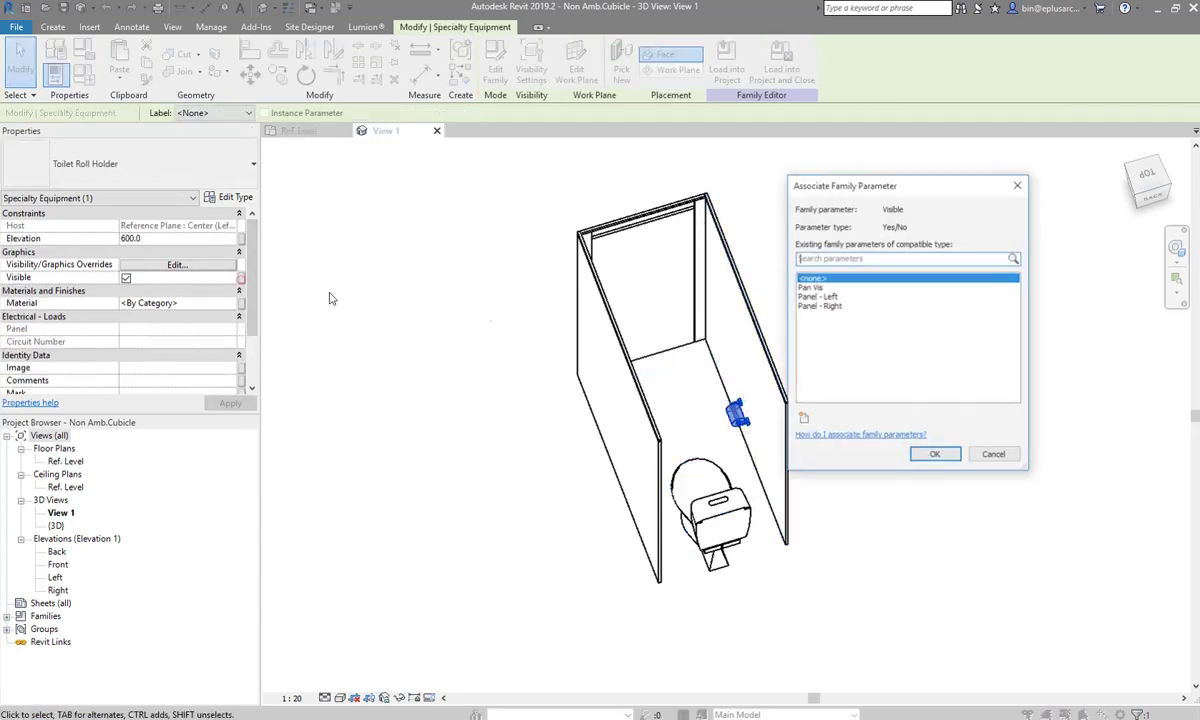
pyautogui.click(803, 419)
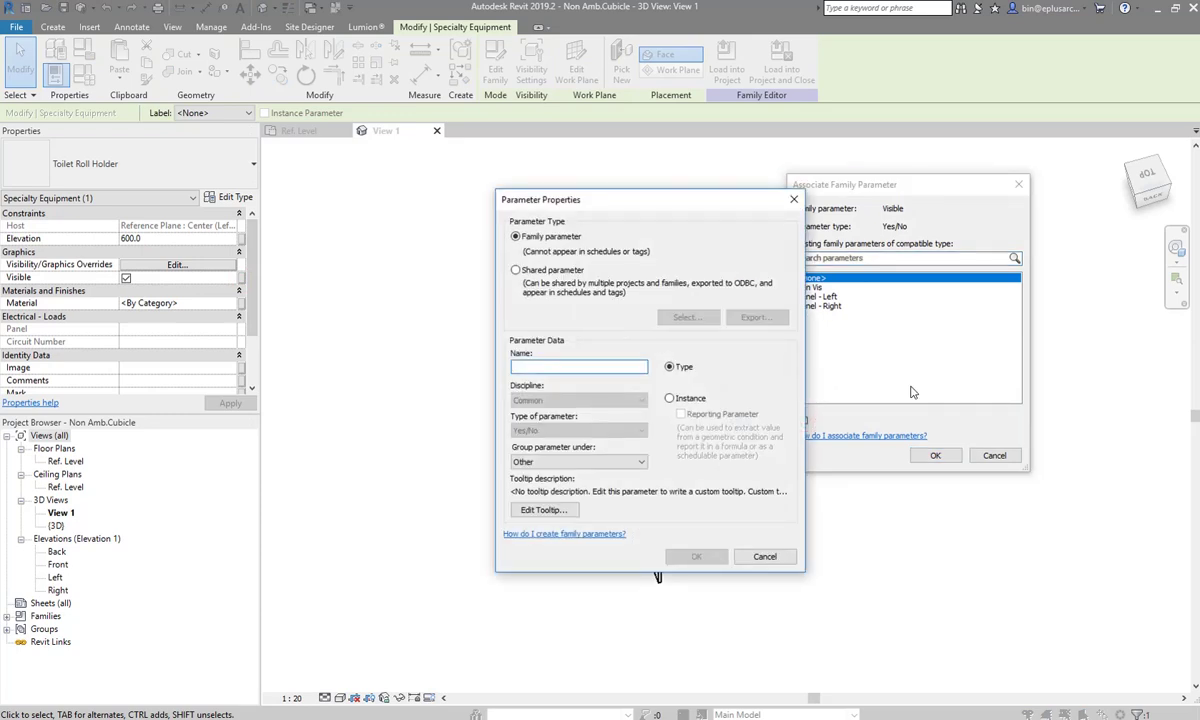
pyautogui.write('TPH Vis')
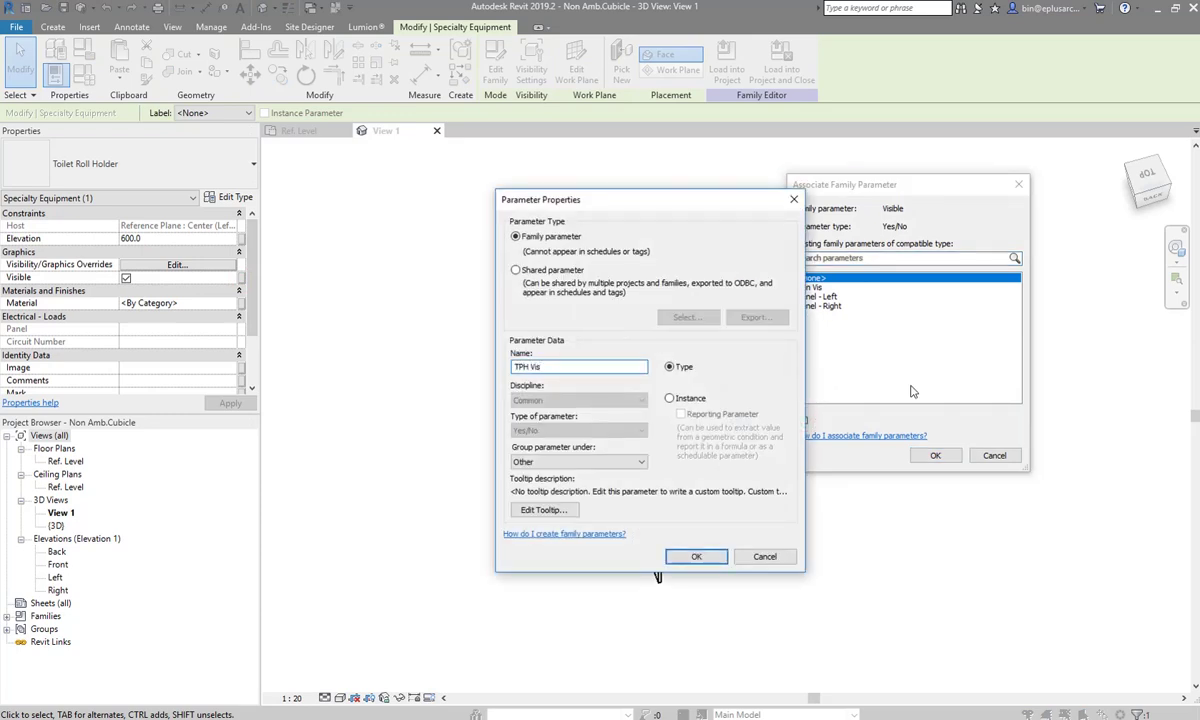
pyautogui.click(696, 556)
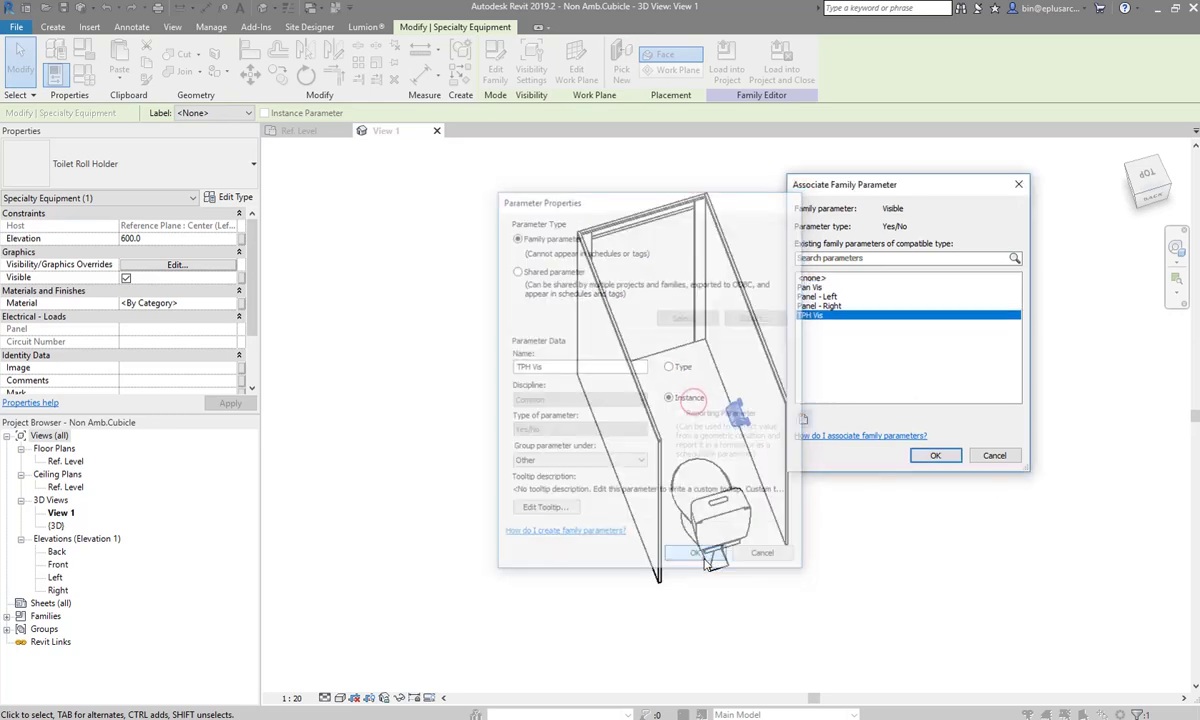
pyautogui.click(935, 455)
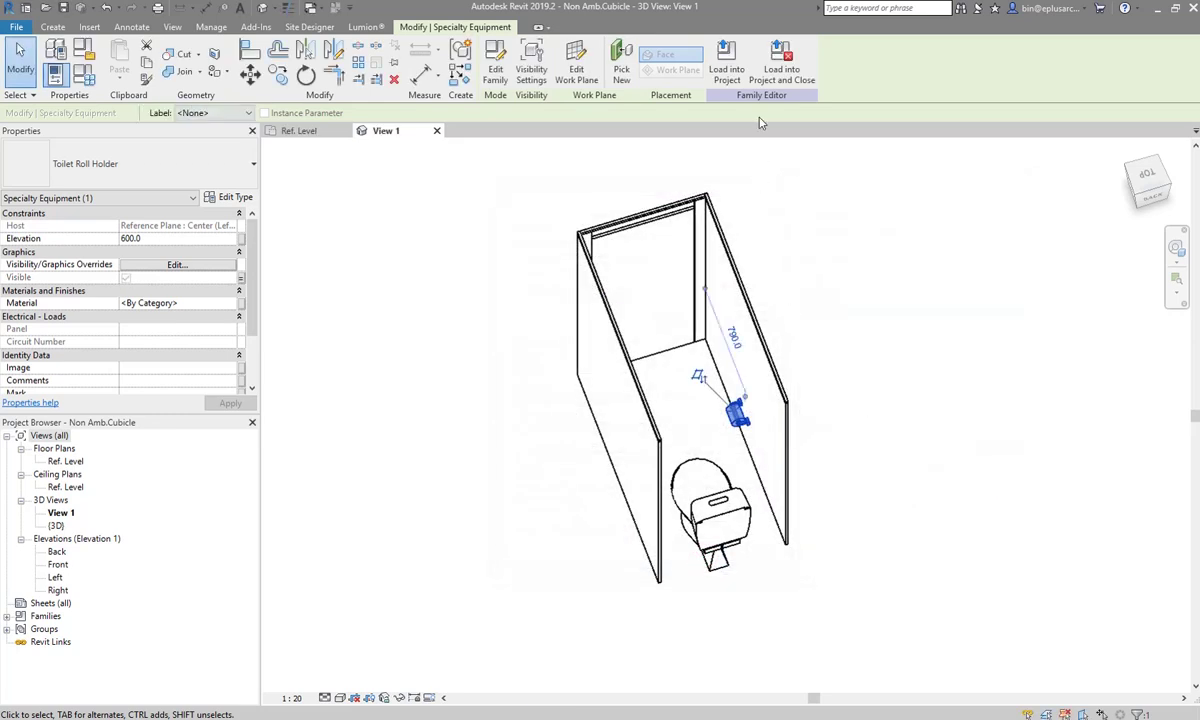
pyautogui.click(781, 65)
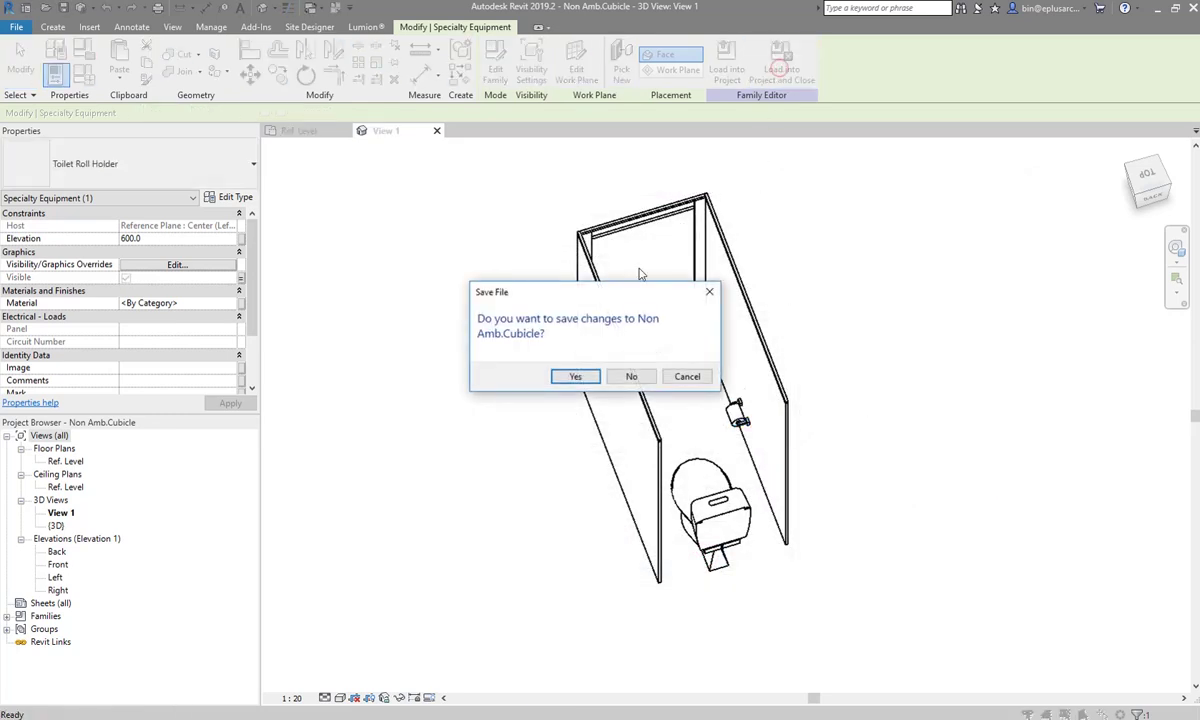
# Save the Non Amb.Cubicle family, overwrite the existing version, and finish the group edit
pyautogui.click(632, 376)
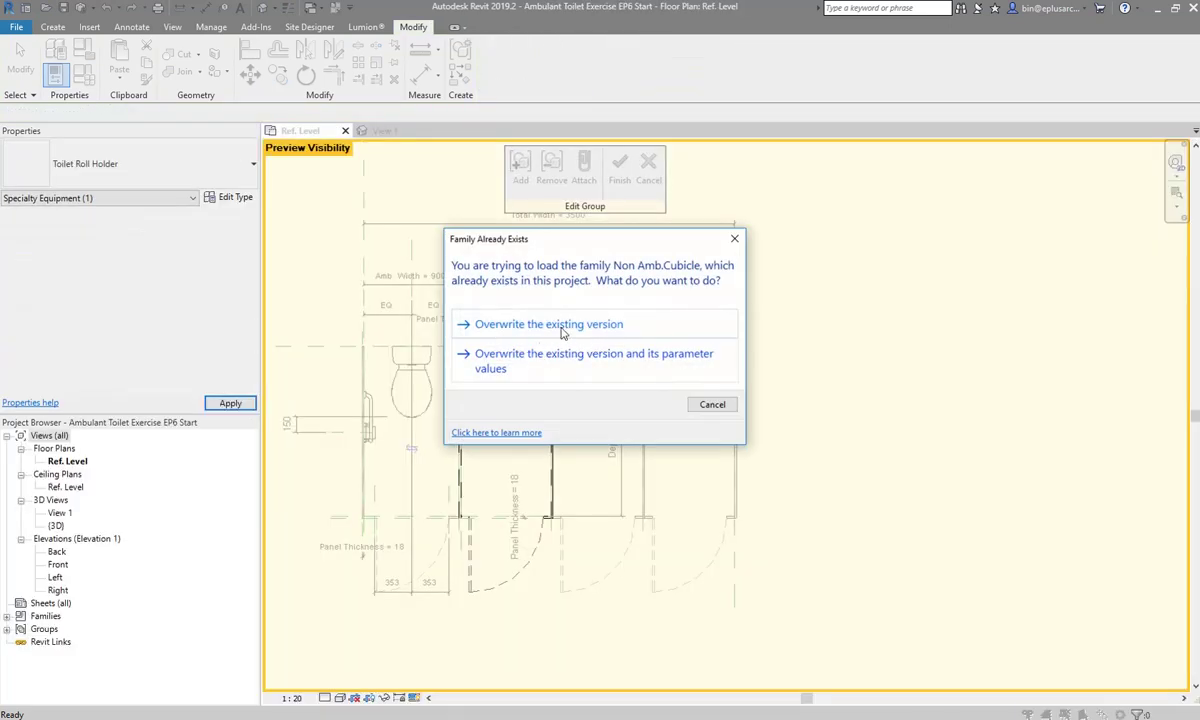
pyautogui.click(562, 333)
pyautogui.click(619, 172)
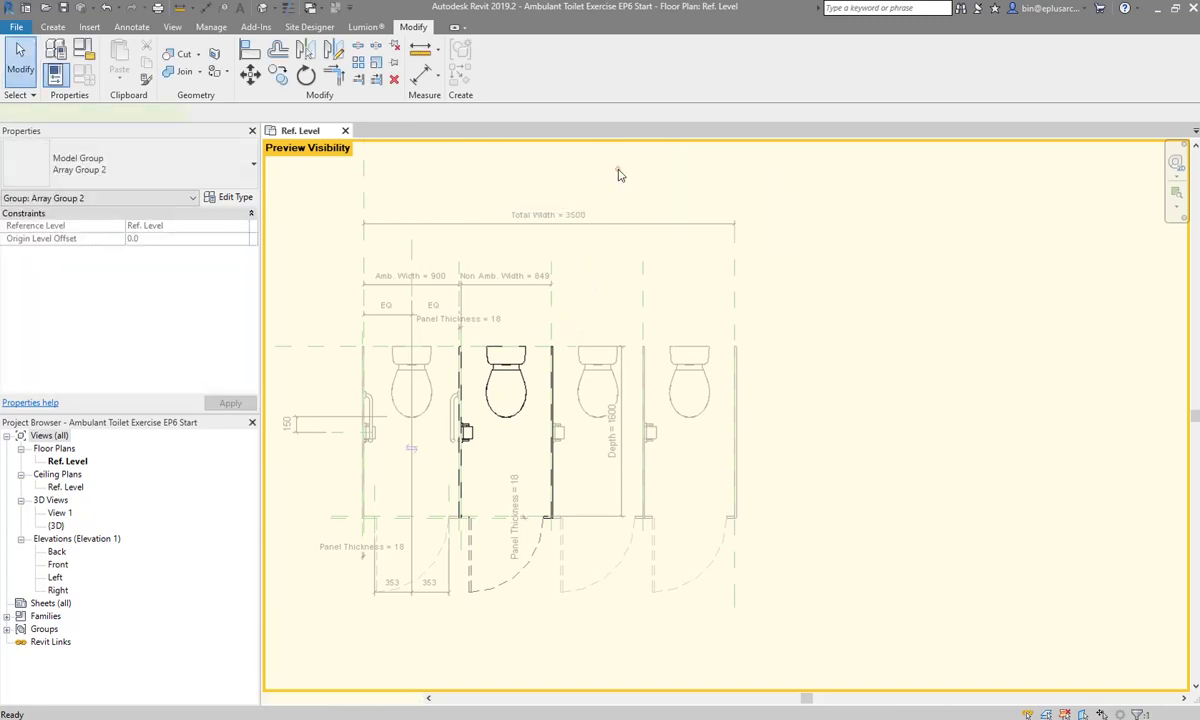
pyautogui.click(849, 345)
pyautogui.scroll(2, 845, 400)
pyautogui.scroll(1, 845, 405)
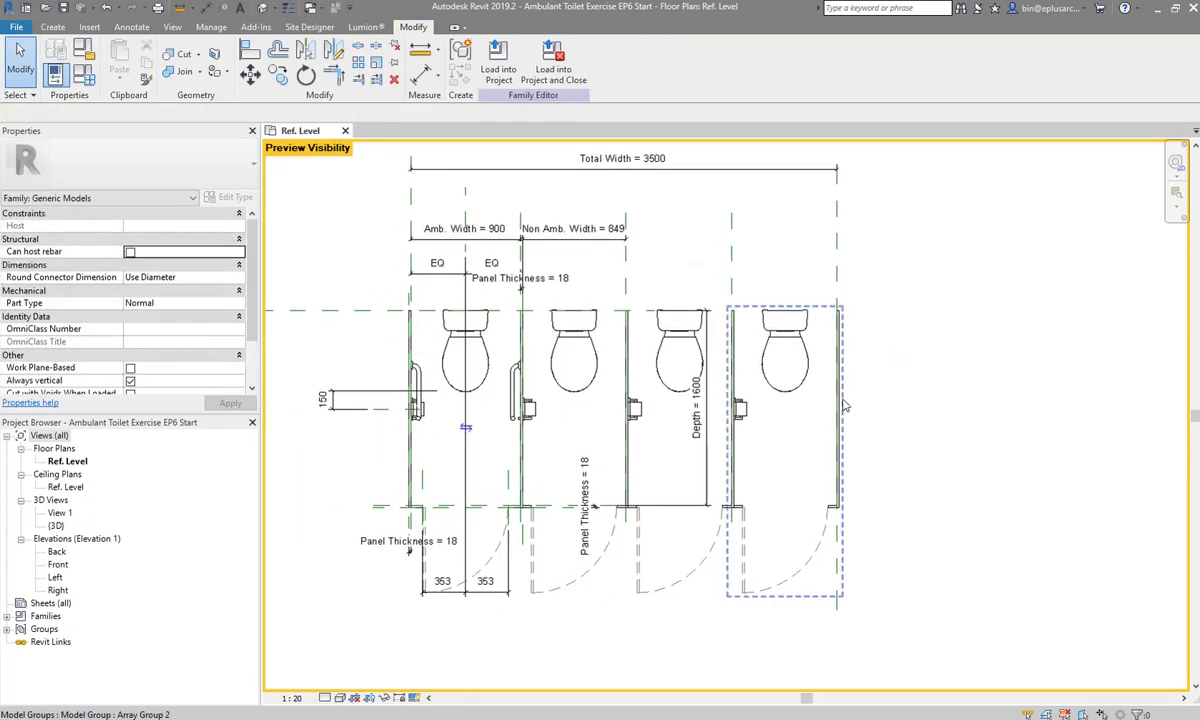
# In the second cubicle's array group, link Pan Vis to Non Amb. Vis 2nPlus
pyautogui.click(578, 370)
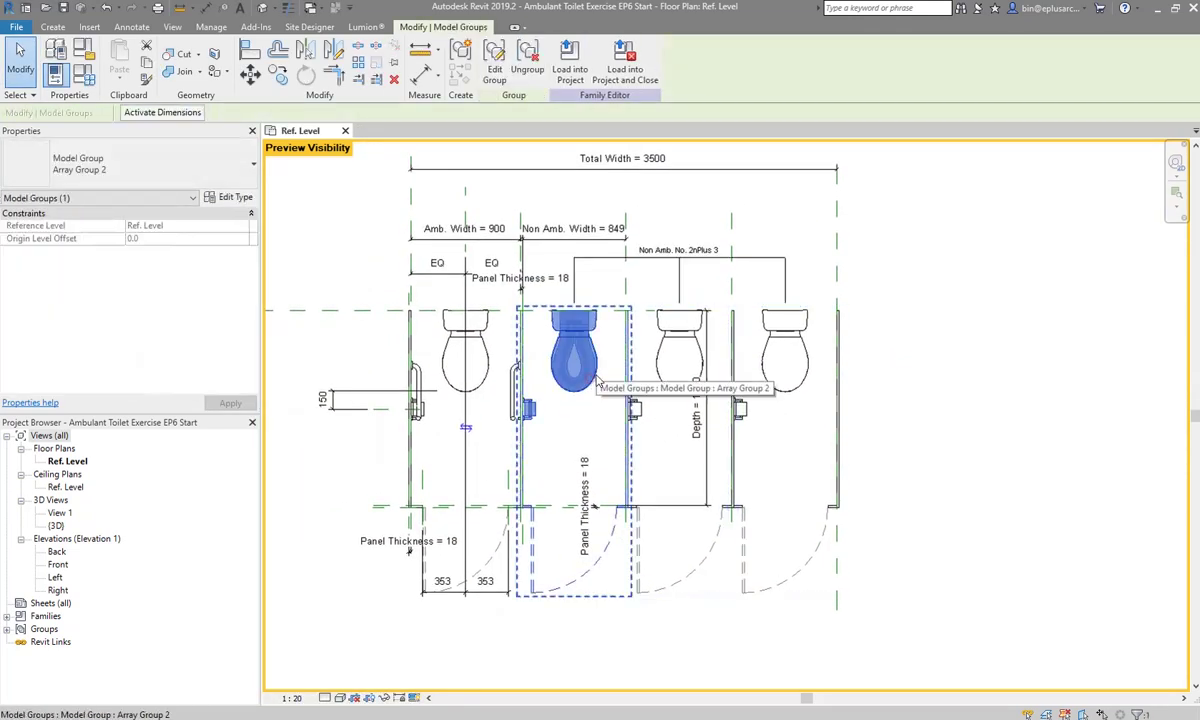
pyautogui.click(495, 72)
pyautogui.click(581, 343)
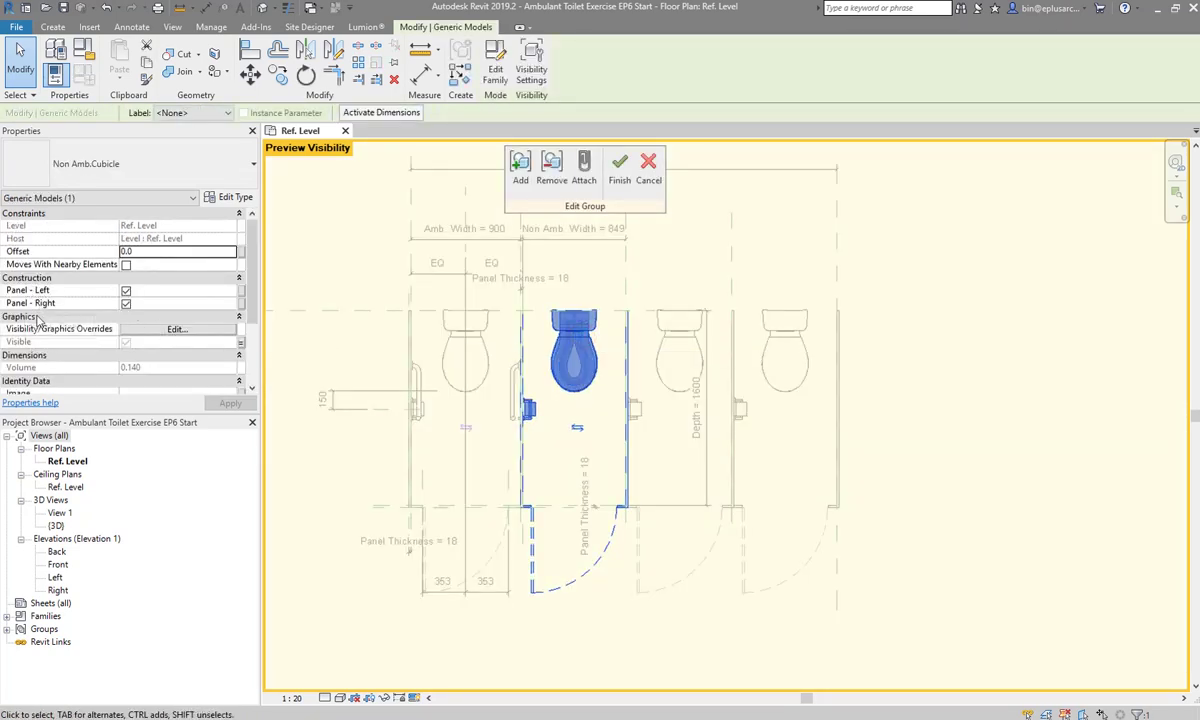
pyautogui.scroll(-3, 37, 330)
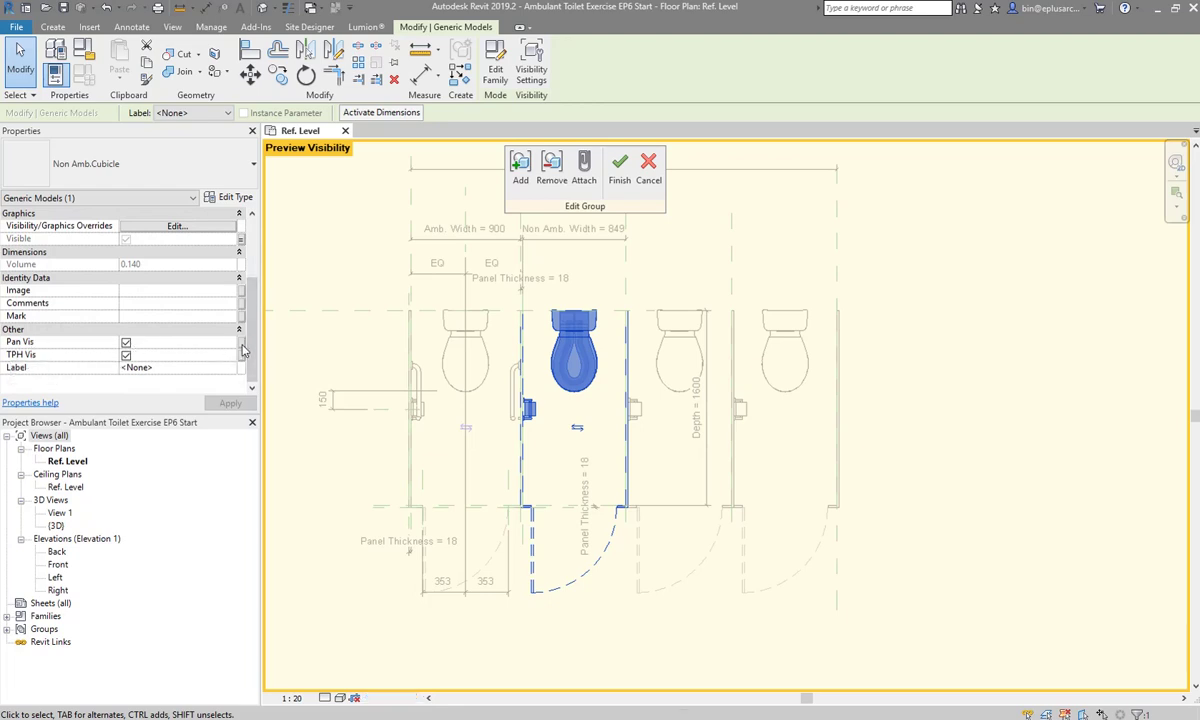
pyautogui.click(241, 342)
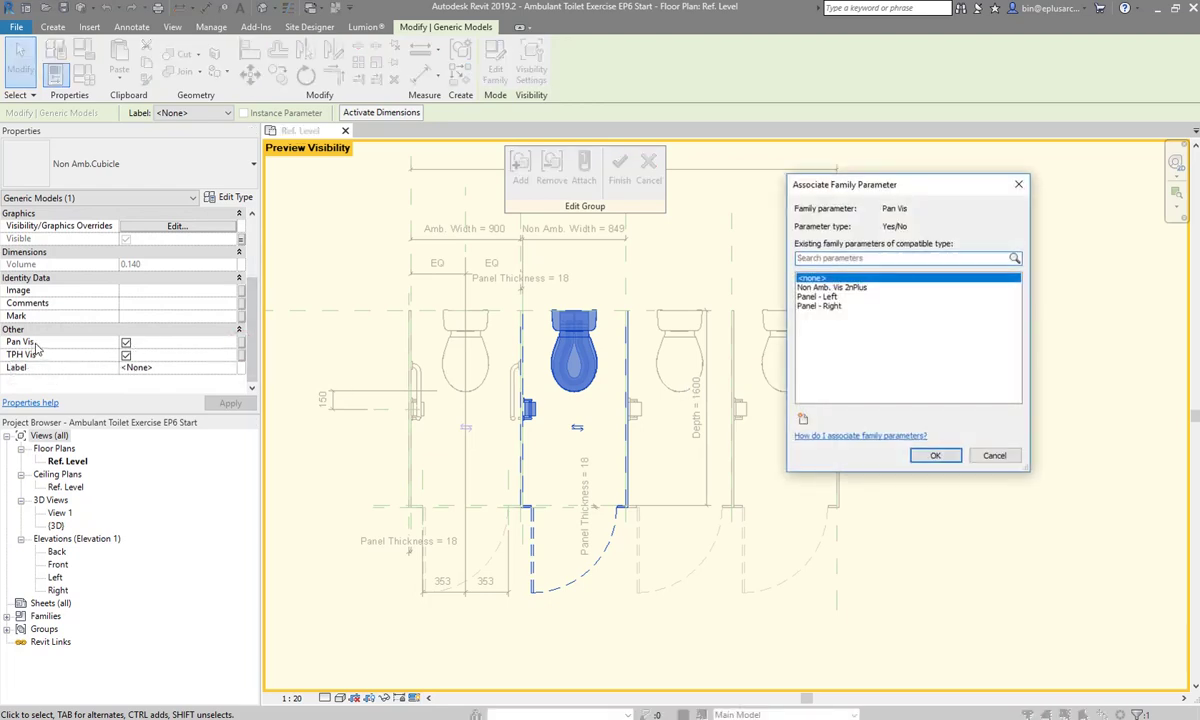
pyautogui.click(829, 287)
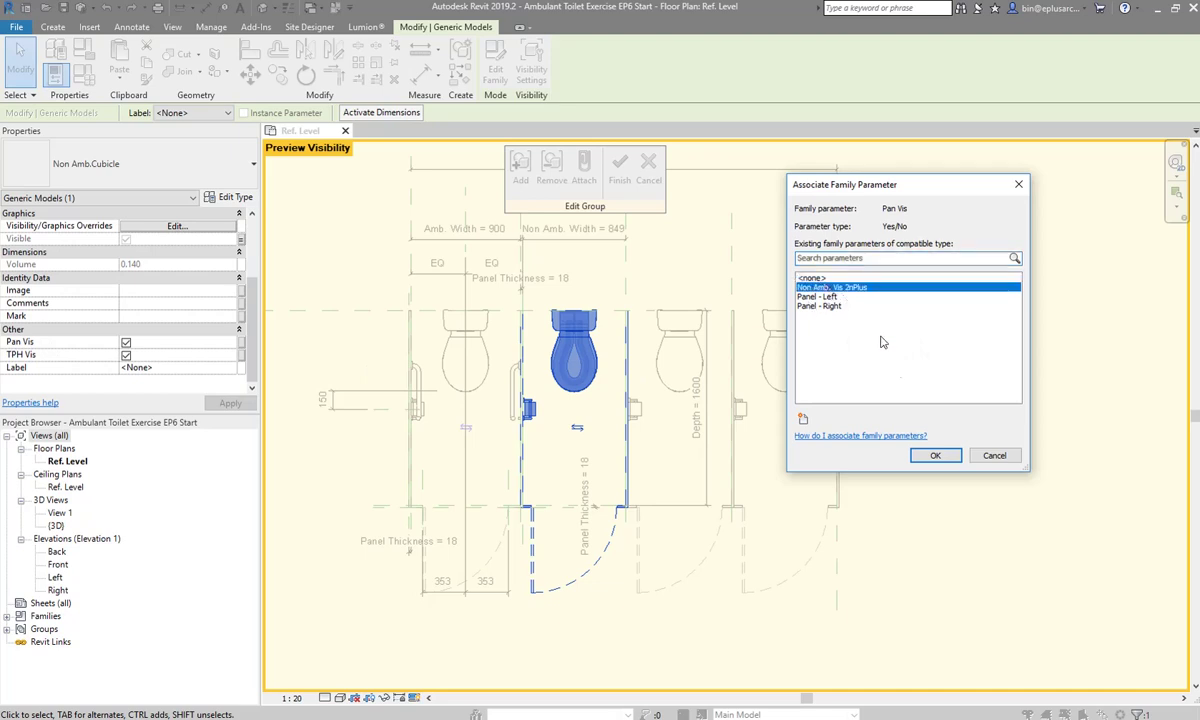
pyautogui.click(935, 455)
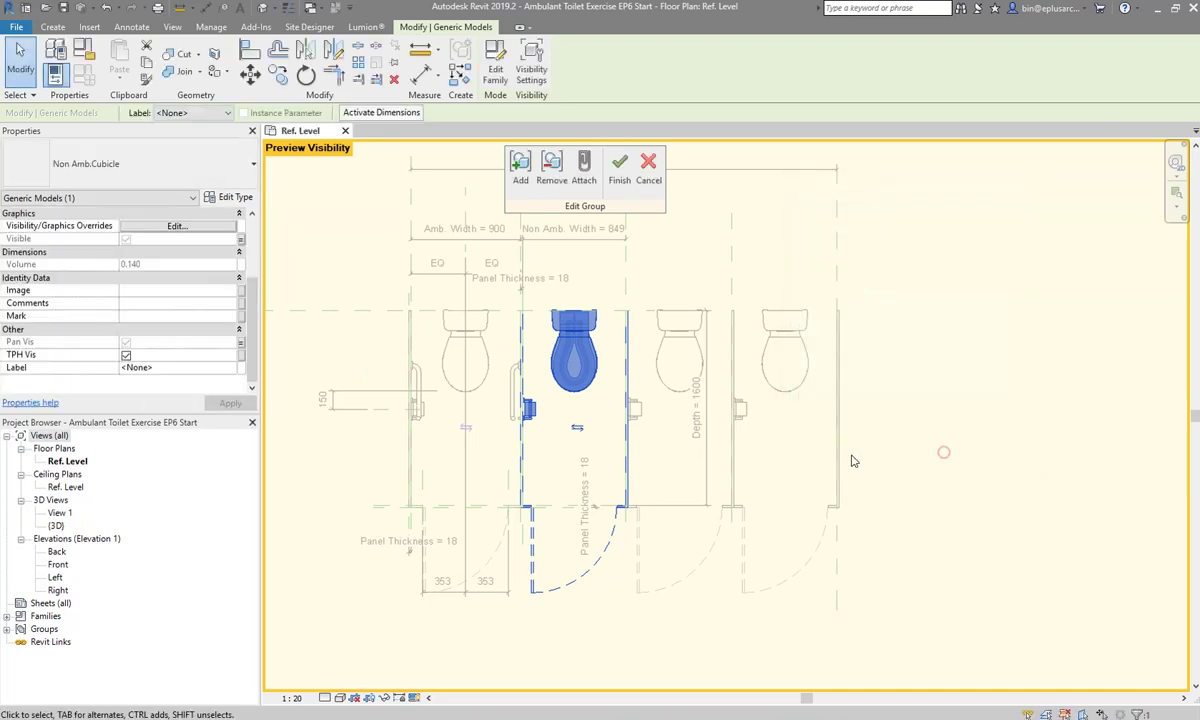
# Link TPH Vis to Non Amb. Vis 2nPlus as well and finish the group
pyautogui.click(241, 354)
pyautogui.click(835, 287)
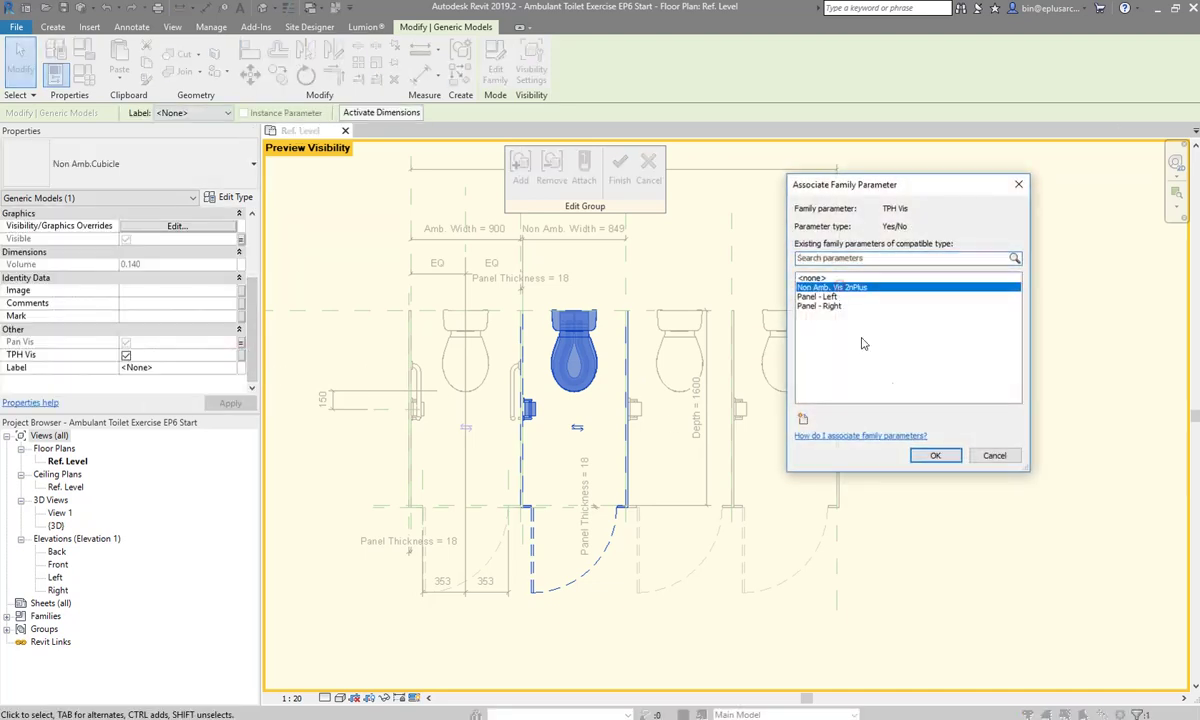
pyautogui.click(940, 453)
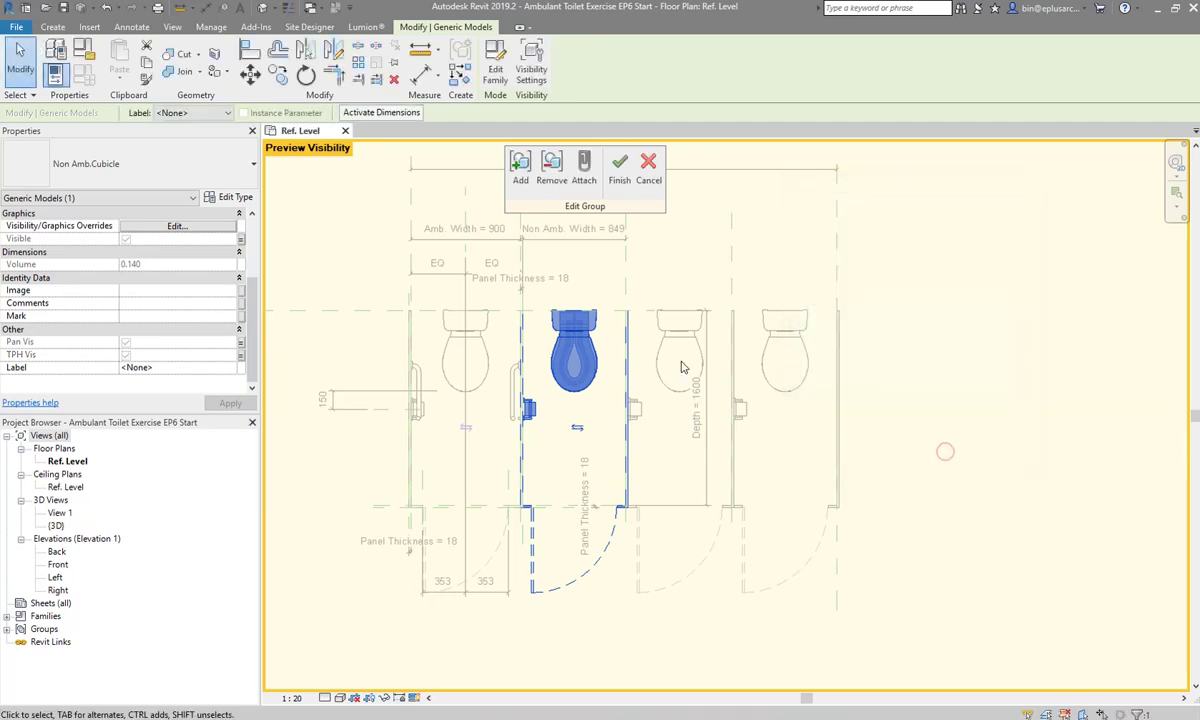
pyautogui.click(619, 168)
# Drag the right width reference plane outward to widen the family until five toilets appear
pyautogui.click(955, 266)
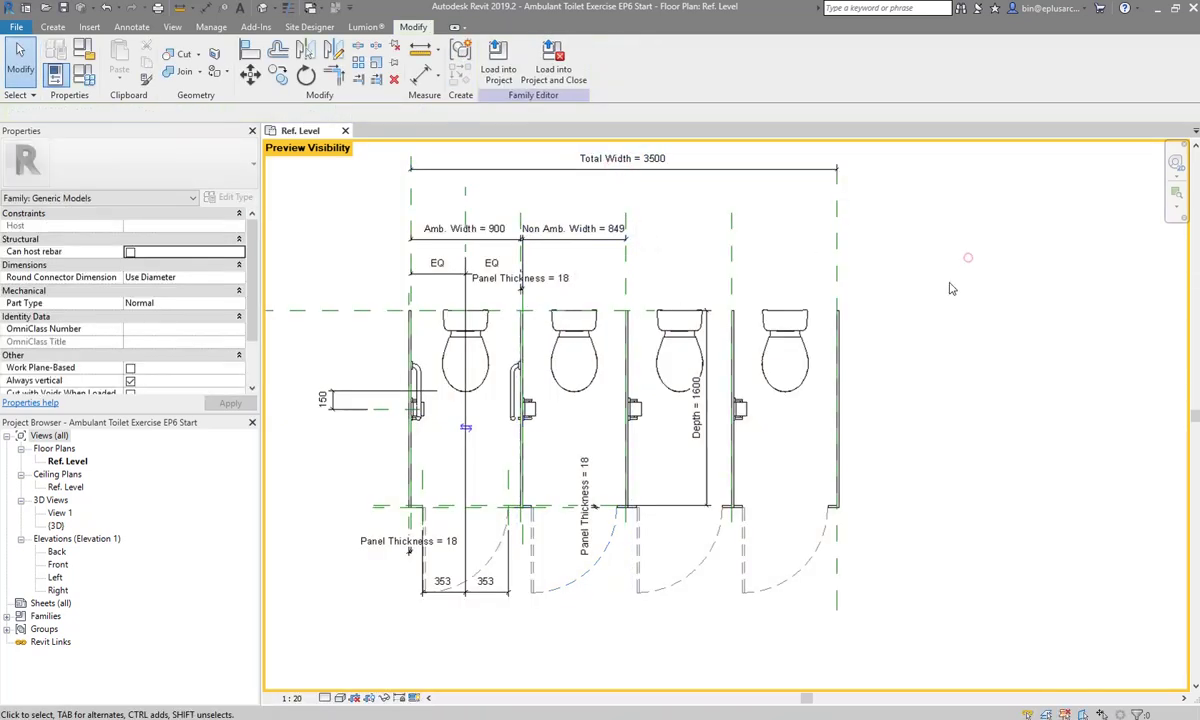
pyautogui.scroll(-3, 900, 313)
pyautogui.scroll(1, 870, 324)
pyautogui.scroll(1, 812, 258)
pyautogui.click(812, 258)
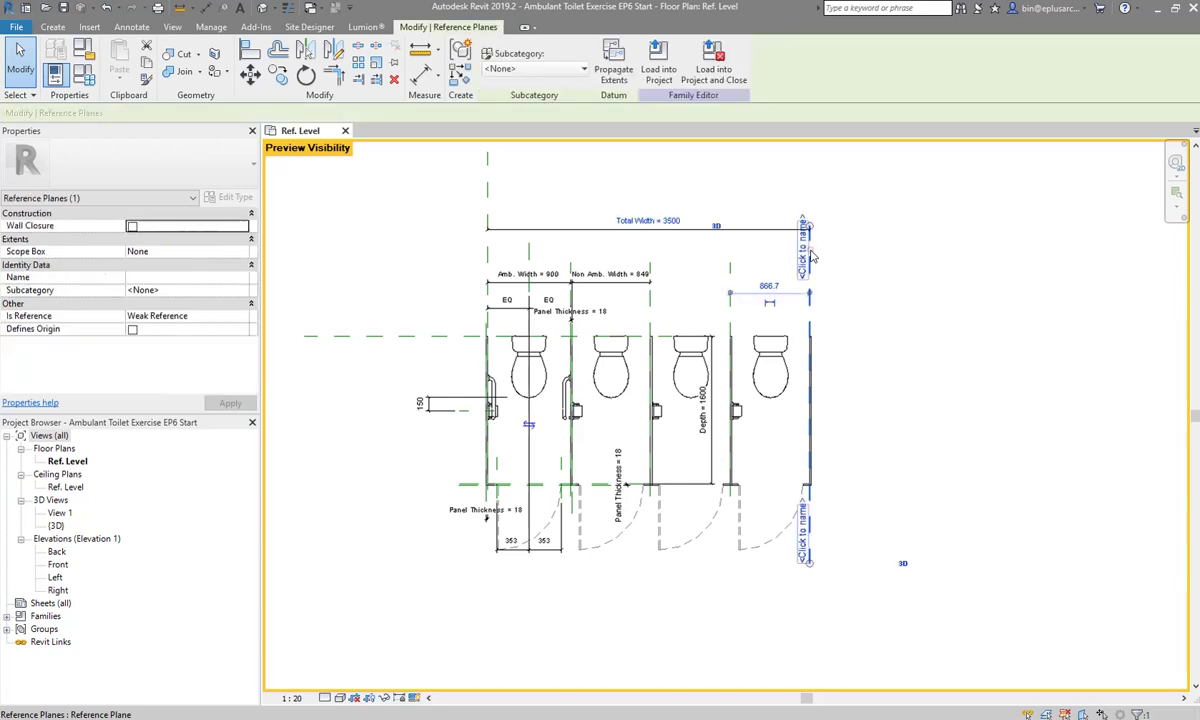
pyautogui.click(872, 268)
pyautogui.moveTo(812, 264); pyautogui.dragTo(893, 300)
# Drag the right reference plane back until Total Width reads 2000, leaving one toilet
pyautogui.click(958, 316)
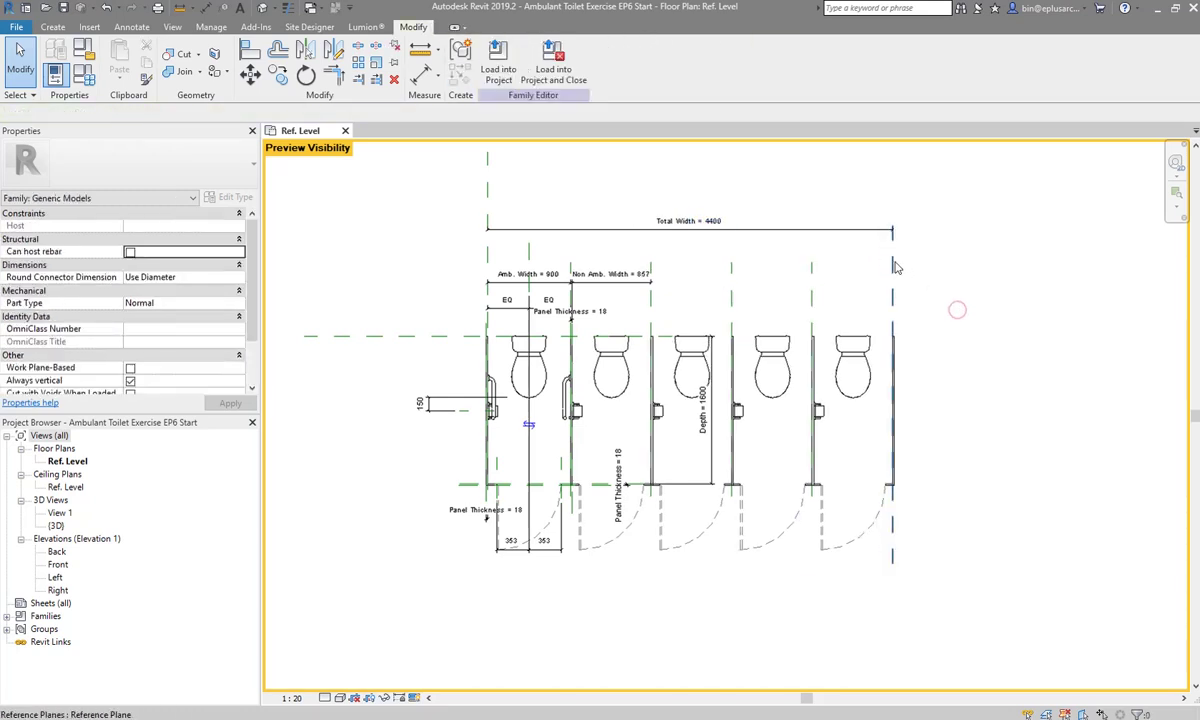
pyautogui.click(893, 291)
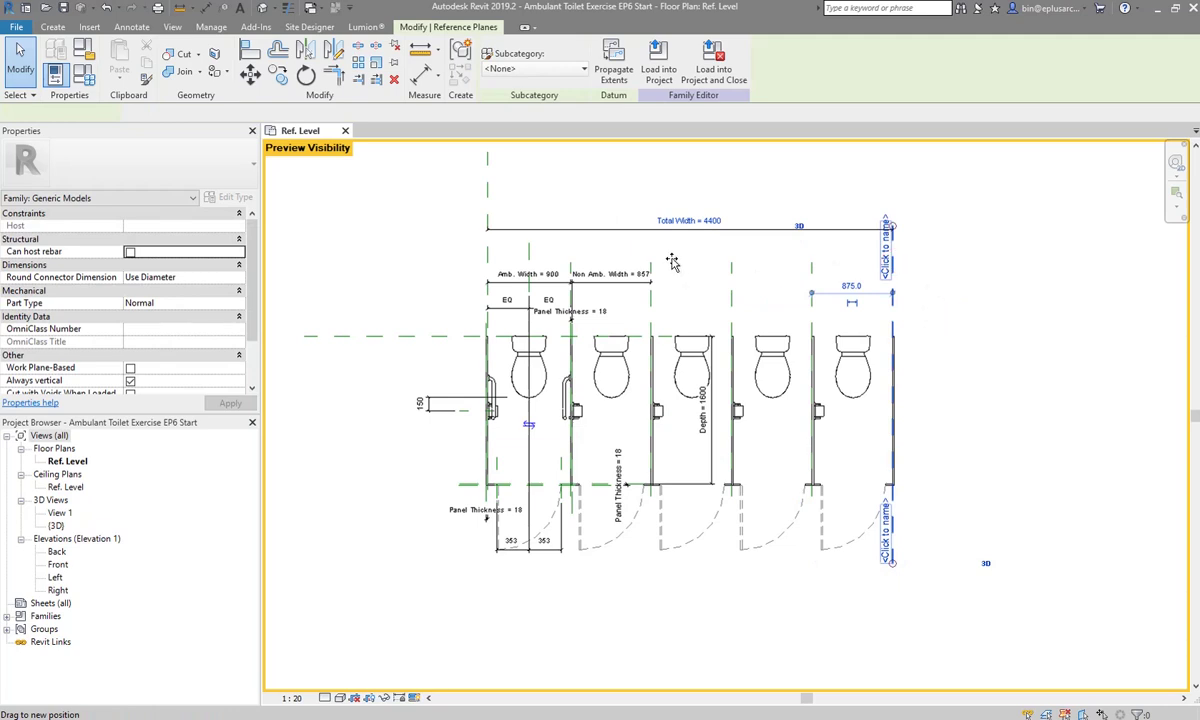
pyautogui.moveTo(893, 291); pyautogui.dragTo(672, 262)
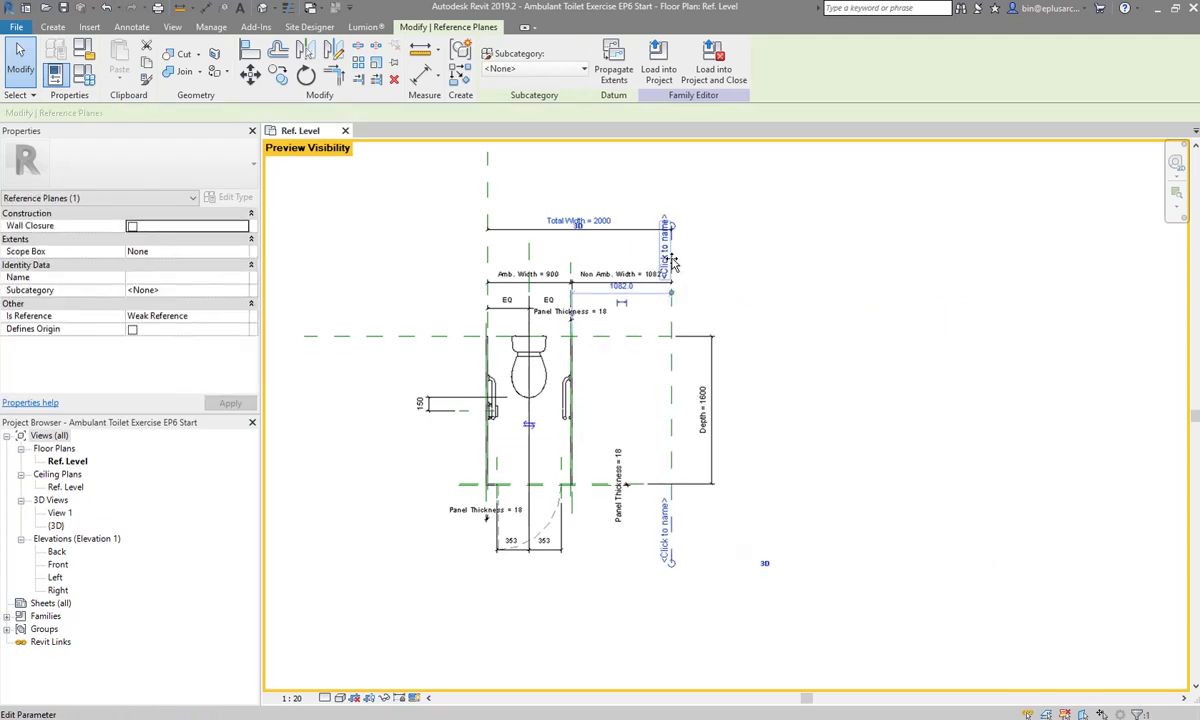
pyautogui.click(790, 449)
pyautogui.scroll(2, 525, 436)
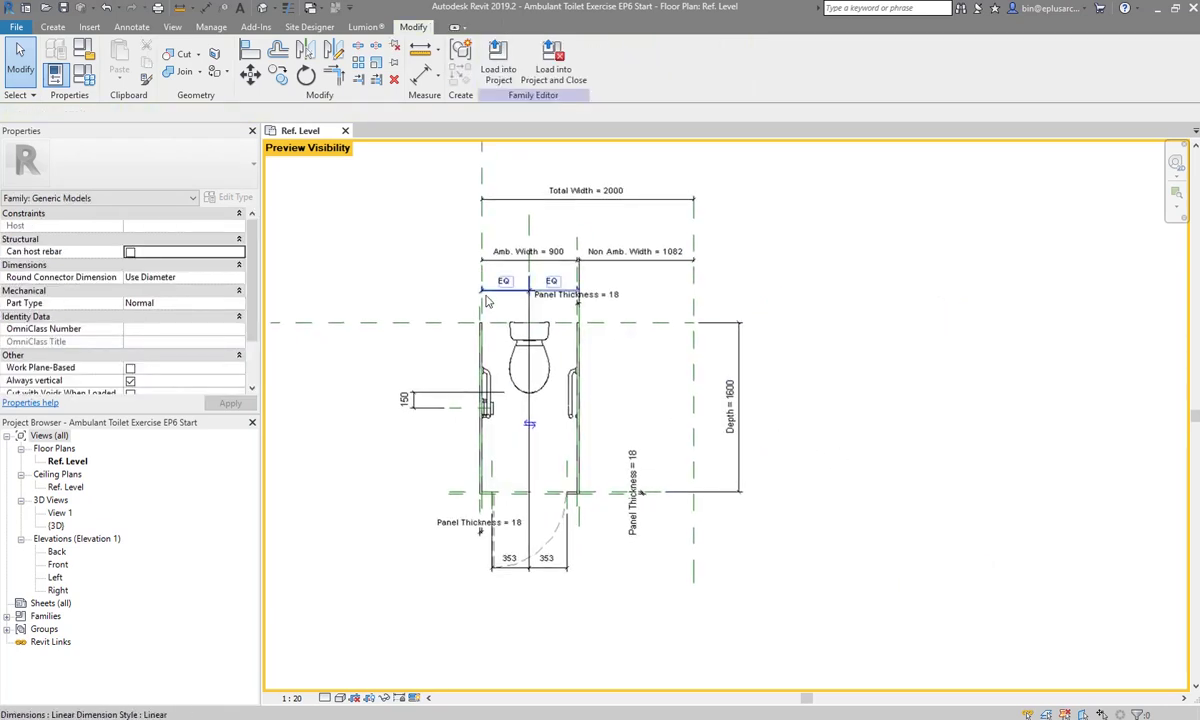
# Create a new project using metric units
pyautogui.click(19, 30)
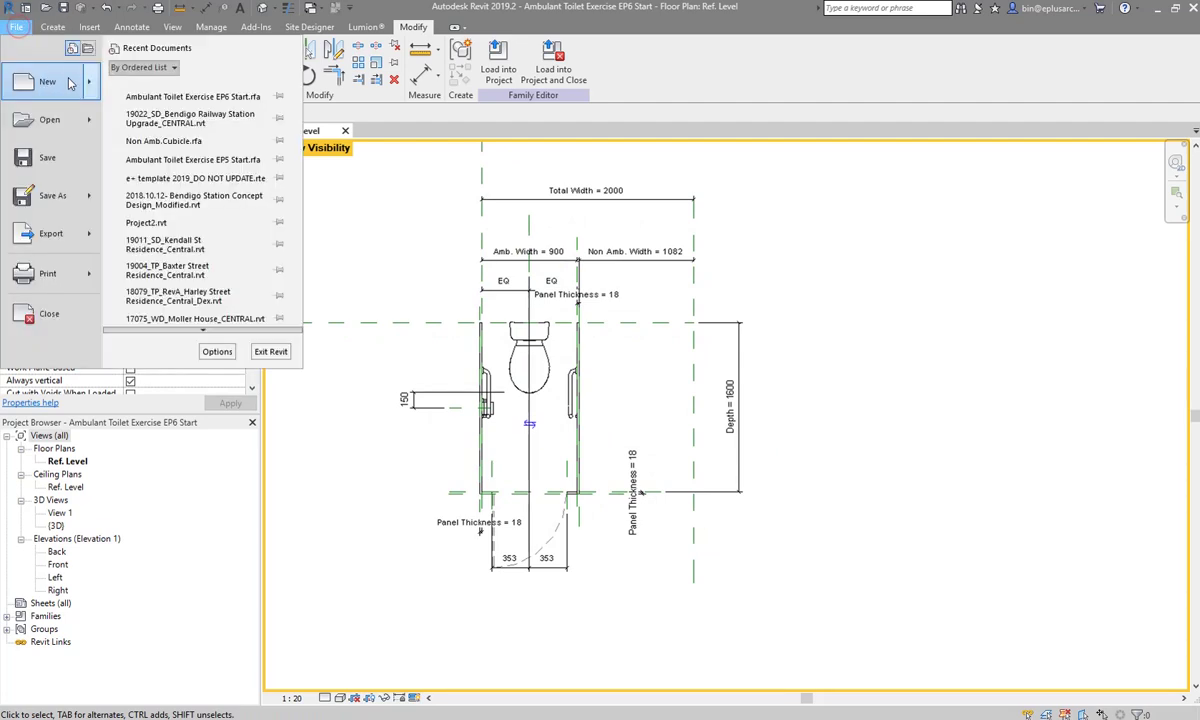
pyautogui.click(155, 82)
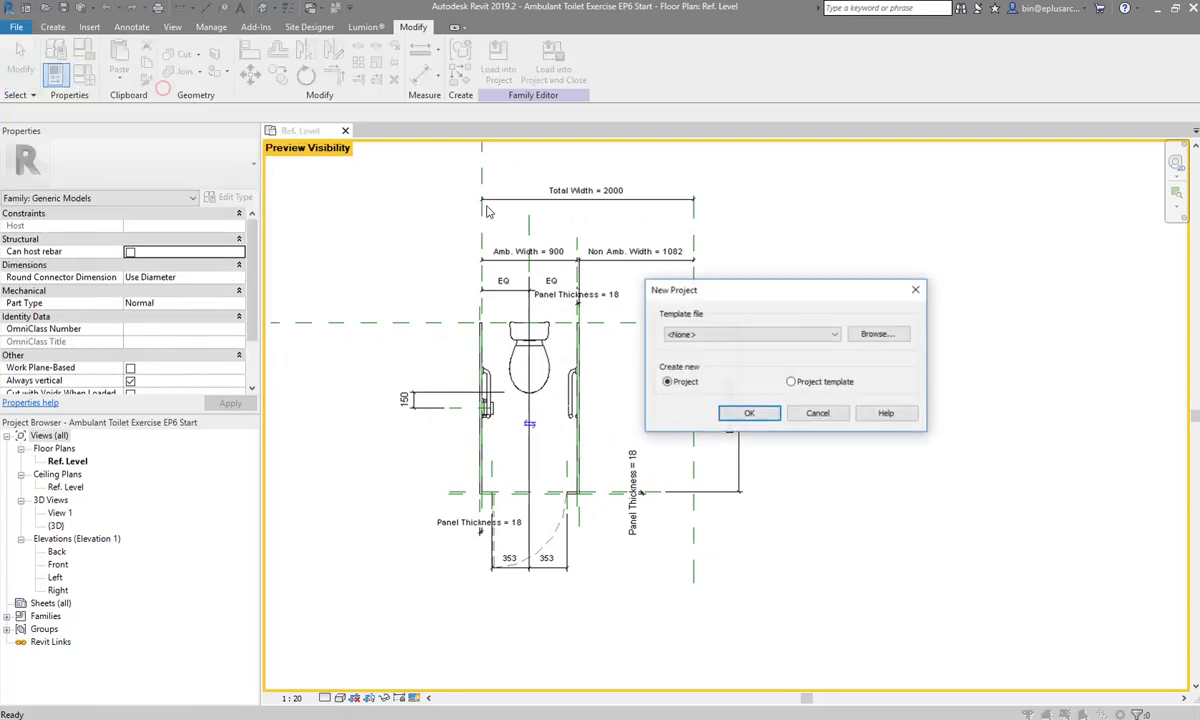
pyautogui.click(760, 413)
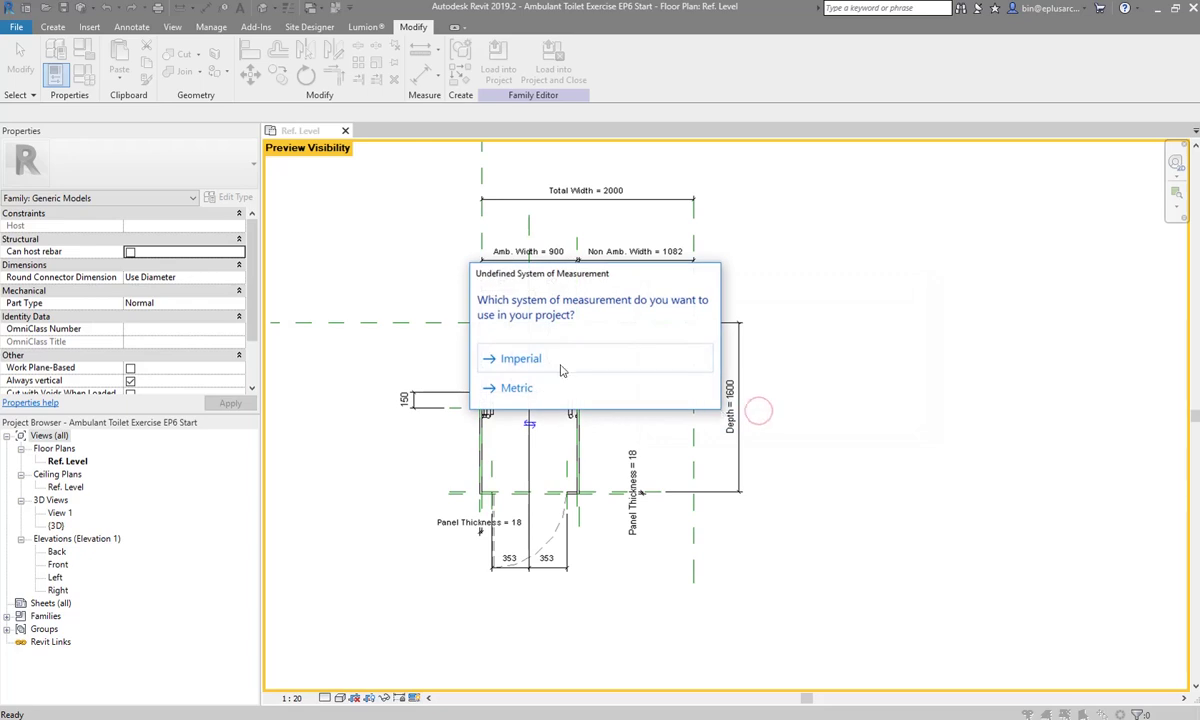
pyautogui.click(537, 391)
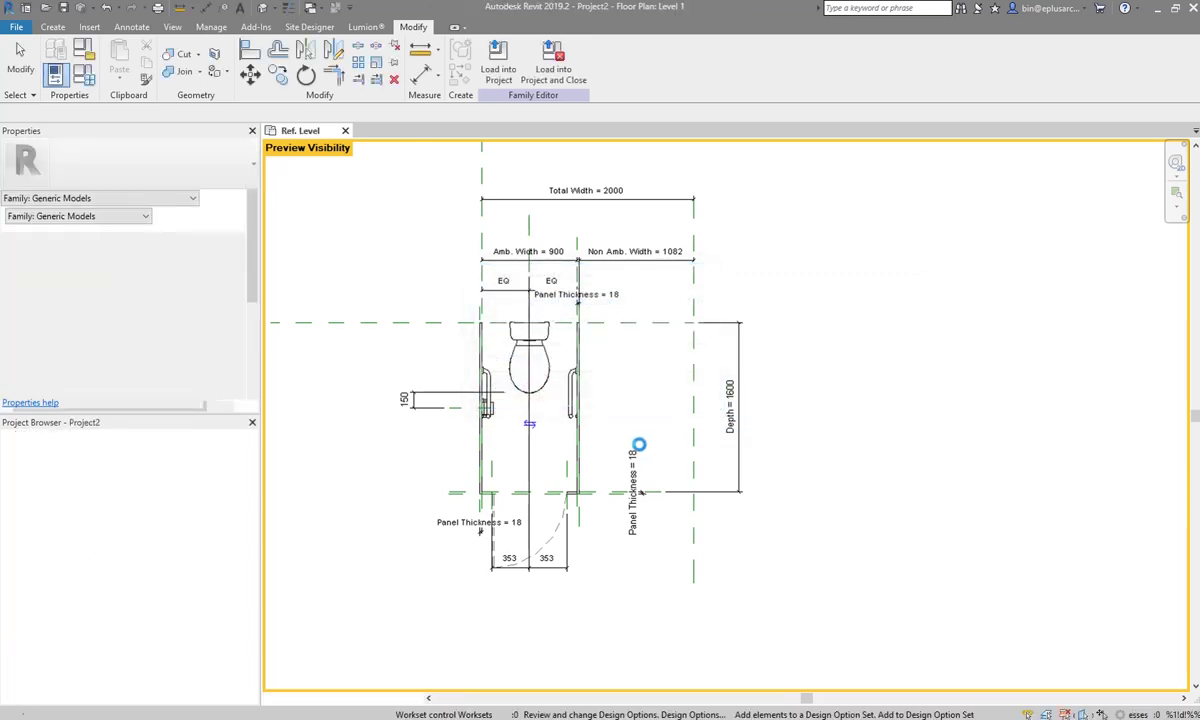
# Load the toilet cubicle family into Project2 and place one instance in the plan
pyautogui.click(313, 131)
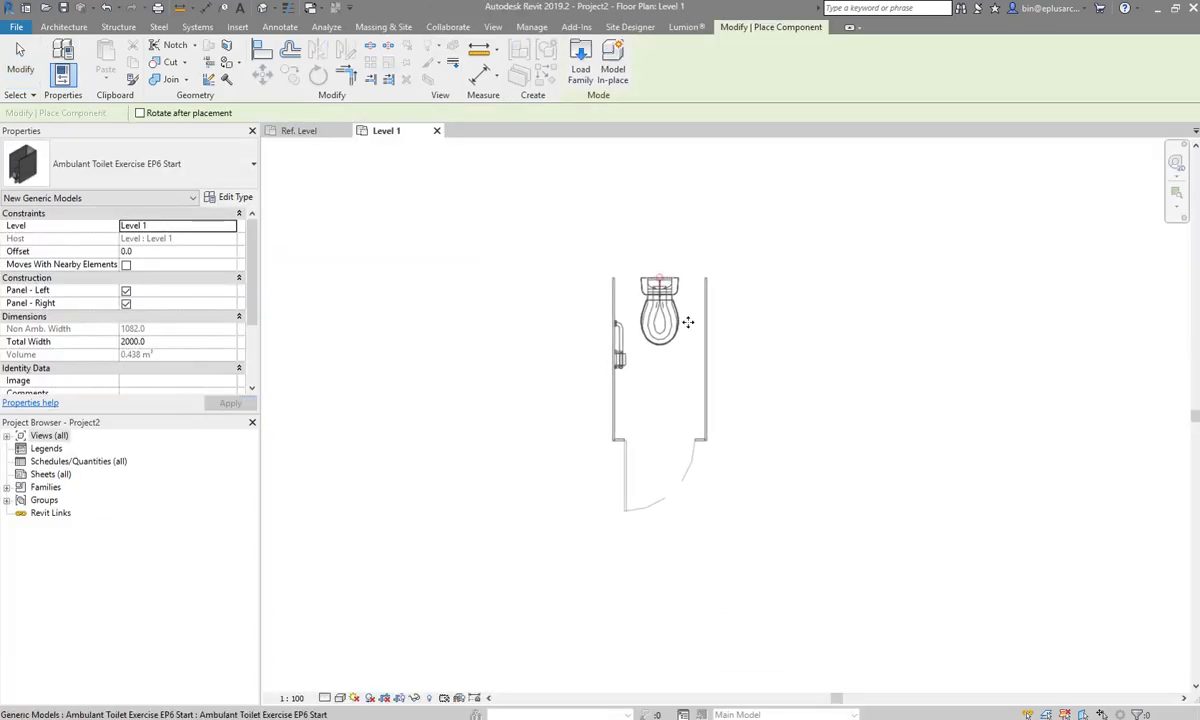
pyautogui.click(688, 322)
pyautogui.press('Escape')
pyautogui.press('Escape')
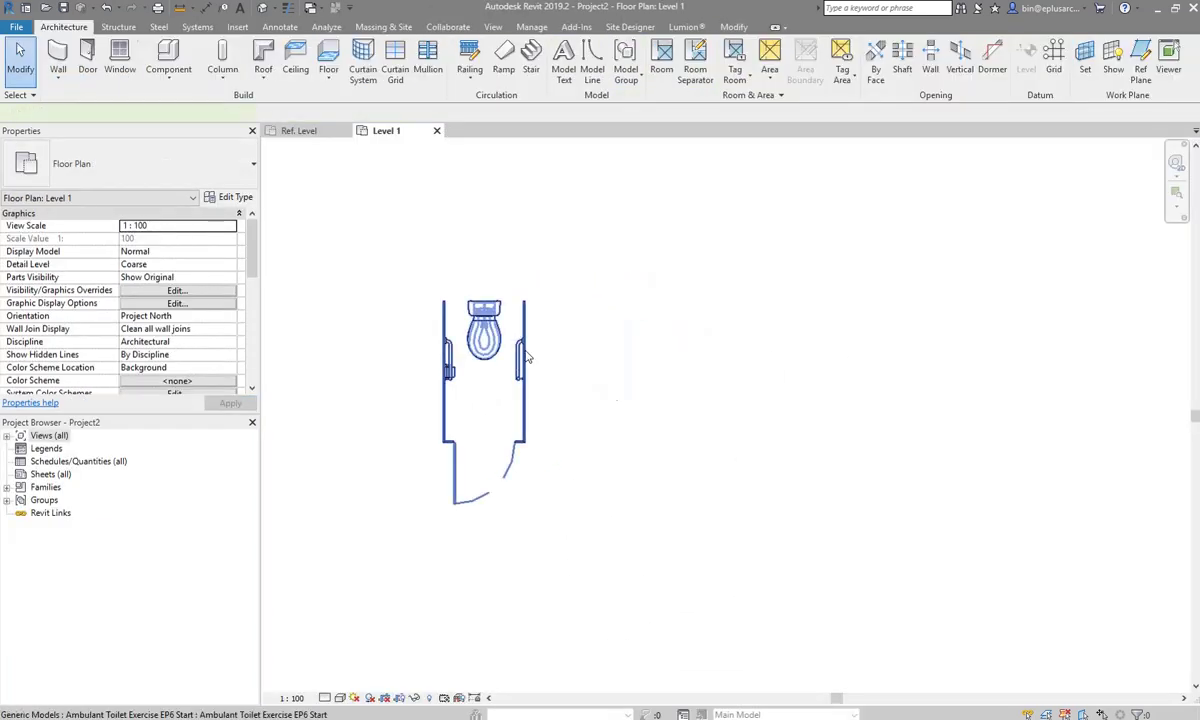
# Stretch the placed family's width grip to test three, four, five and six cubicles
pyautogui.click(528, 357)
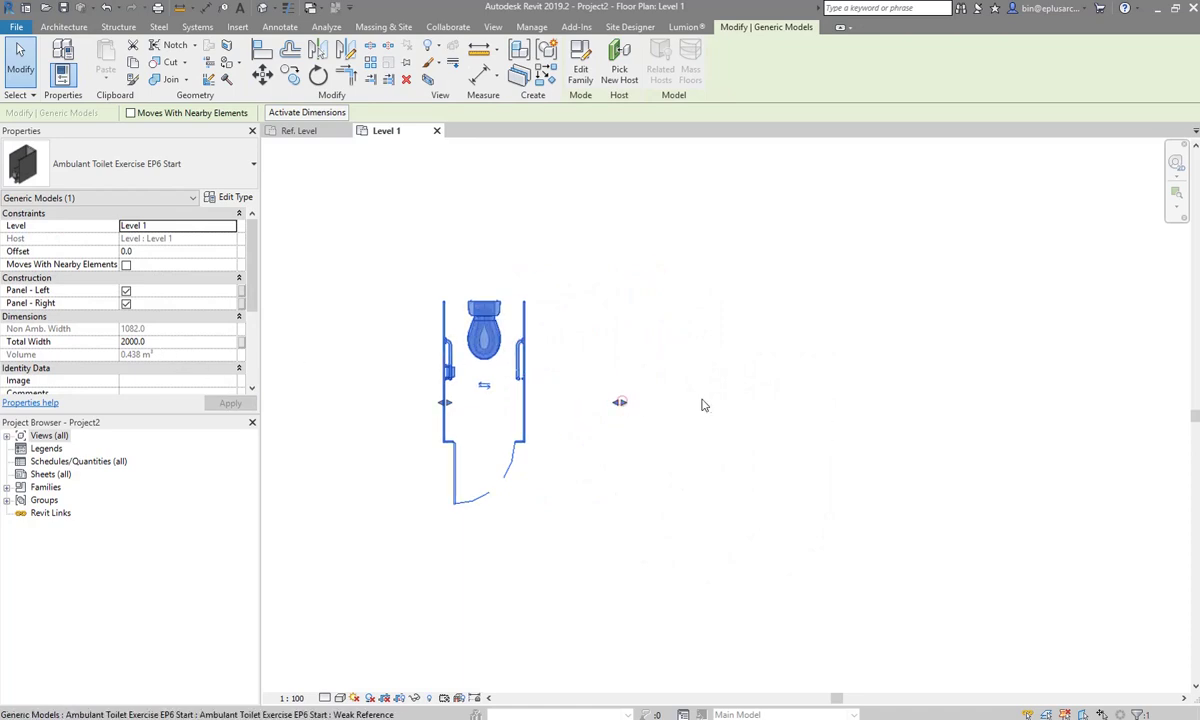
pyautogui.moveTo(702, 405); pyautogui.dragTo(718, 410)
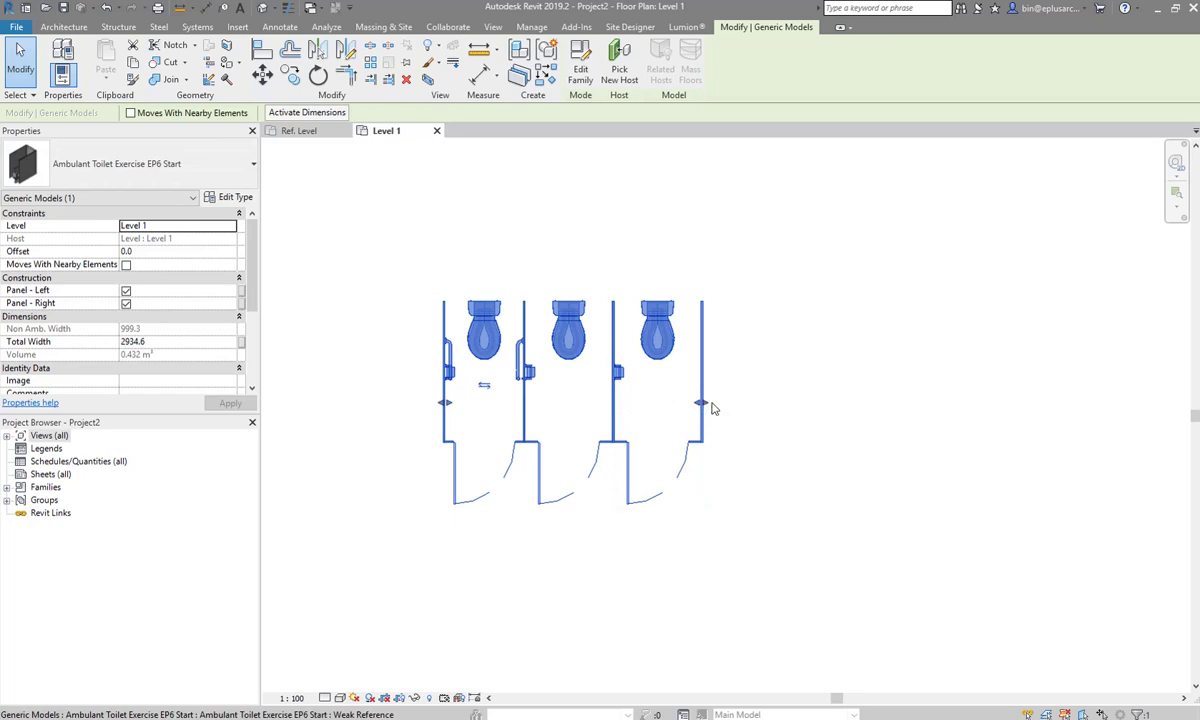
pyautogui.moveTo(713, 408)
pyautogui.mouseDown()
pyautogui.moveTo(767, 414)
pyautogui.moveTo(919, 485)
pyautogui.mouseUp()
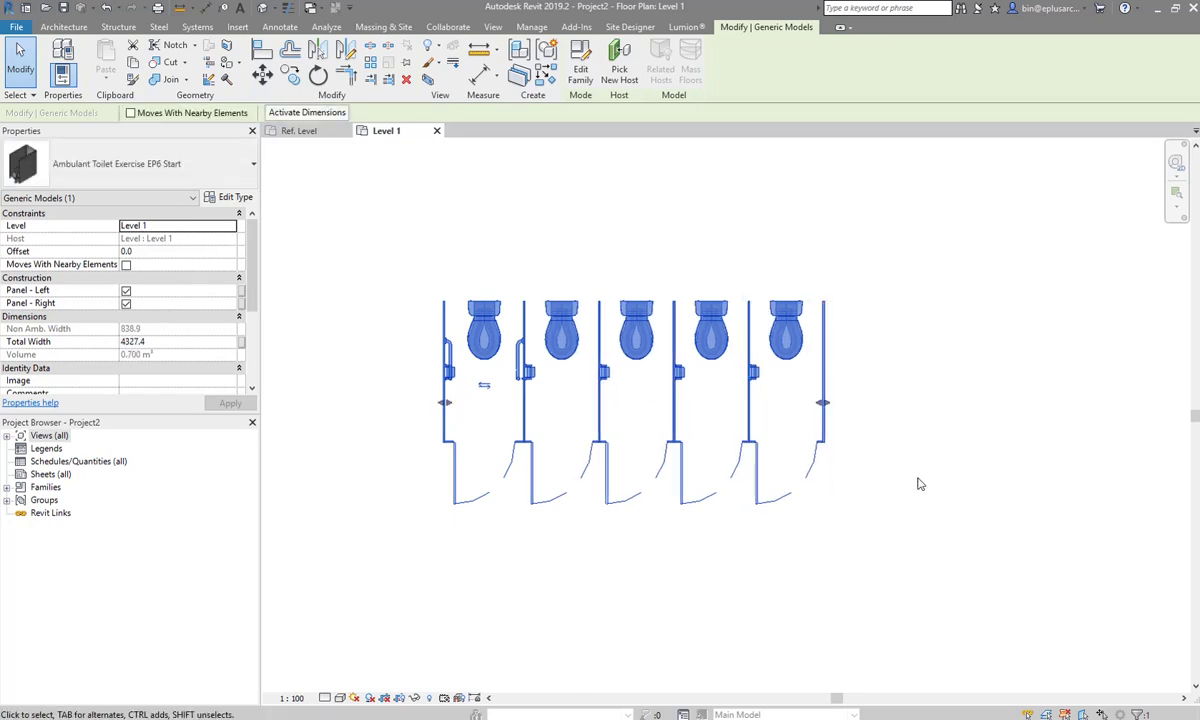
pyautogui.click(898, 497)
pyautogui.click(829, 408)
pyautogui.moveTo(617, 402); pyautogui.dragTo(605, 465)
pyautogui.moveTo(578, 402); pyautogui.dragTo(855, 406)
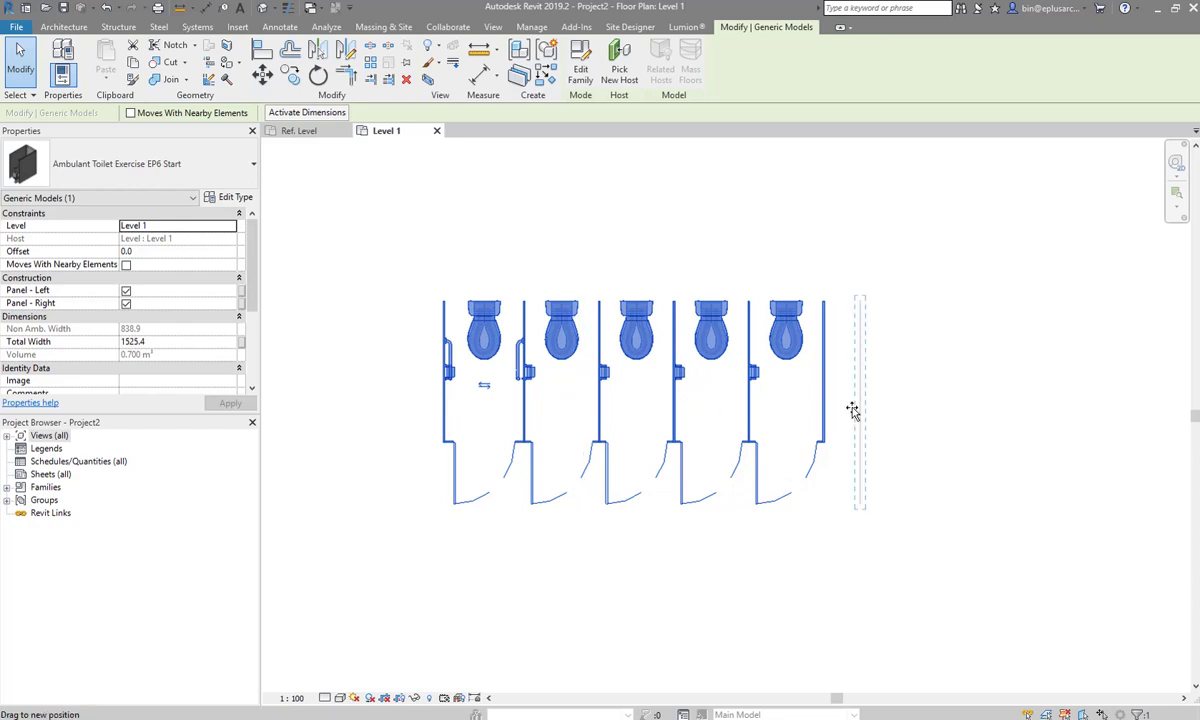
# Shrink the instance to one cubicle, widen it to three, then reopen the family for editing
pyautogui.click(905, 513)
pyautogui.click(858, 440)
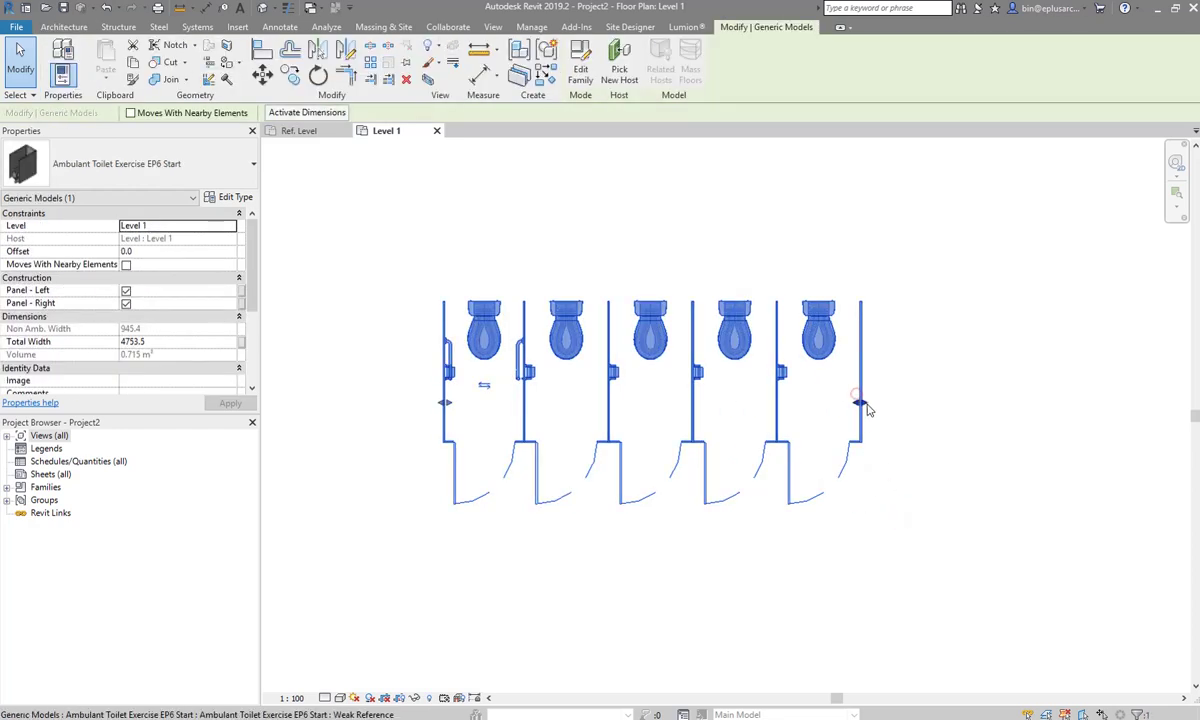
pyautogui.moveTo(858, 402); pyautogui.dragTo(640, 476)
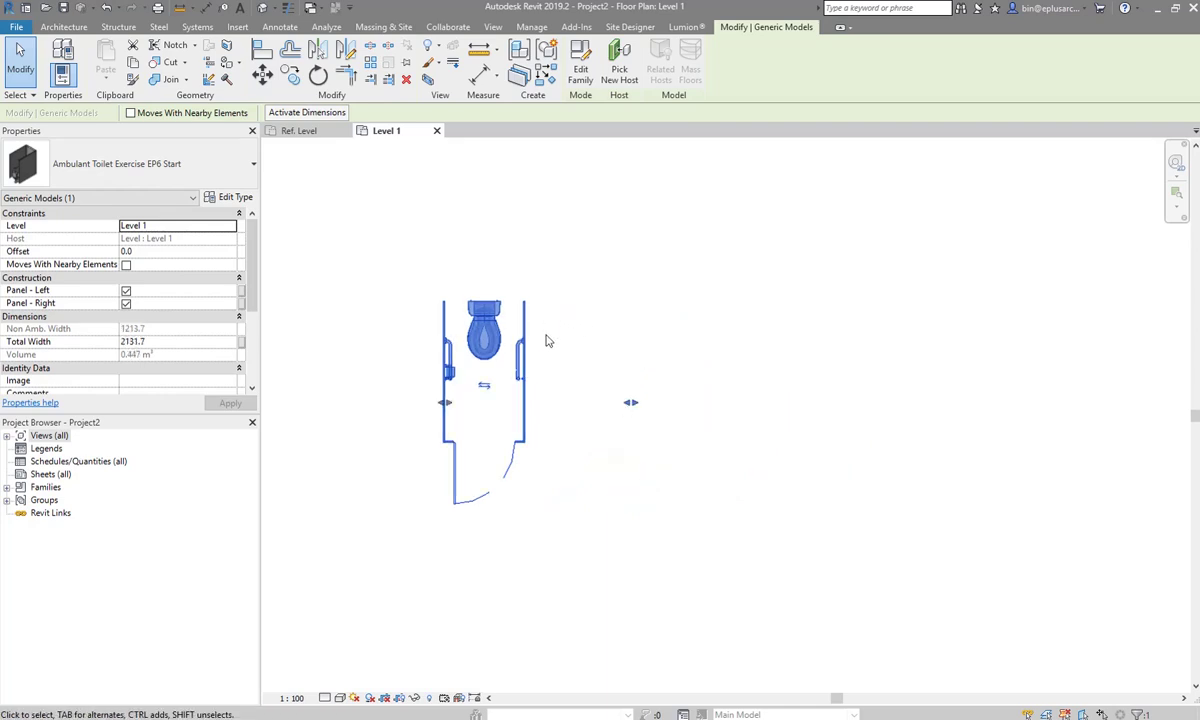
pyautogui.moveTo(630, 402); pyautogui.dragTo(713, 466)
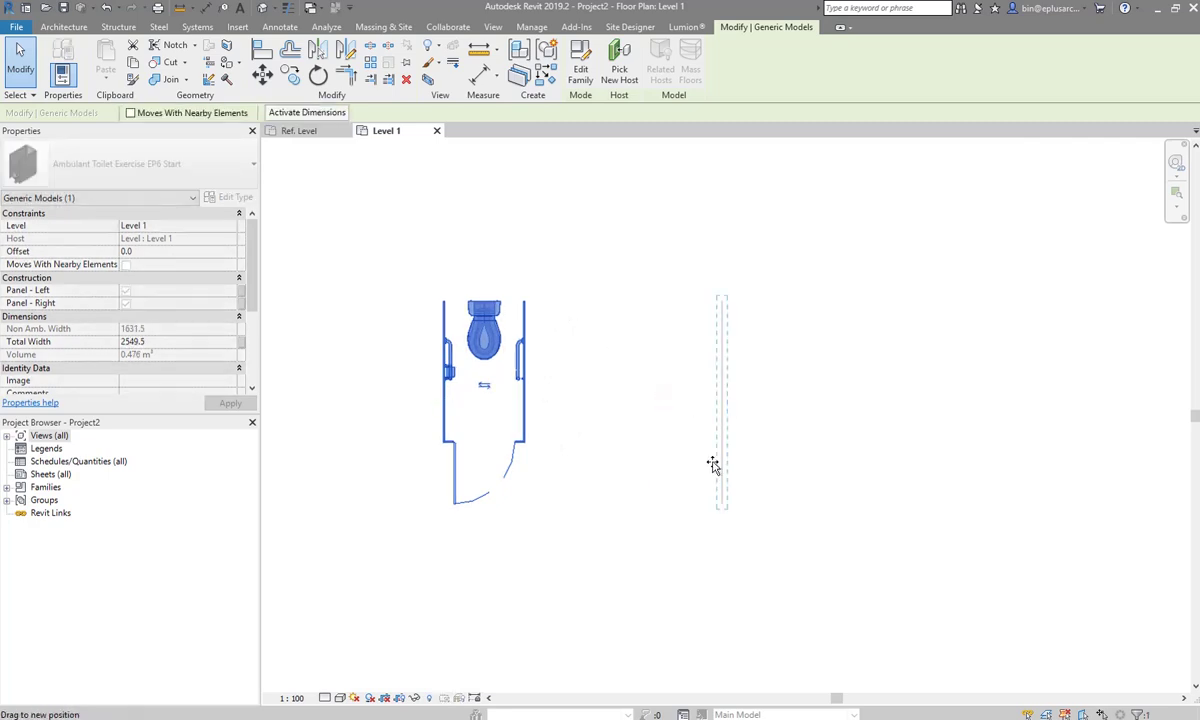
pyautogui.click(749, 502)
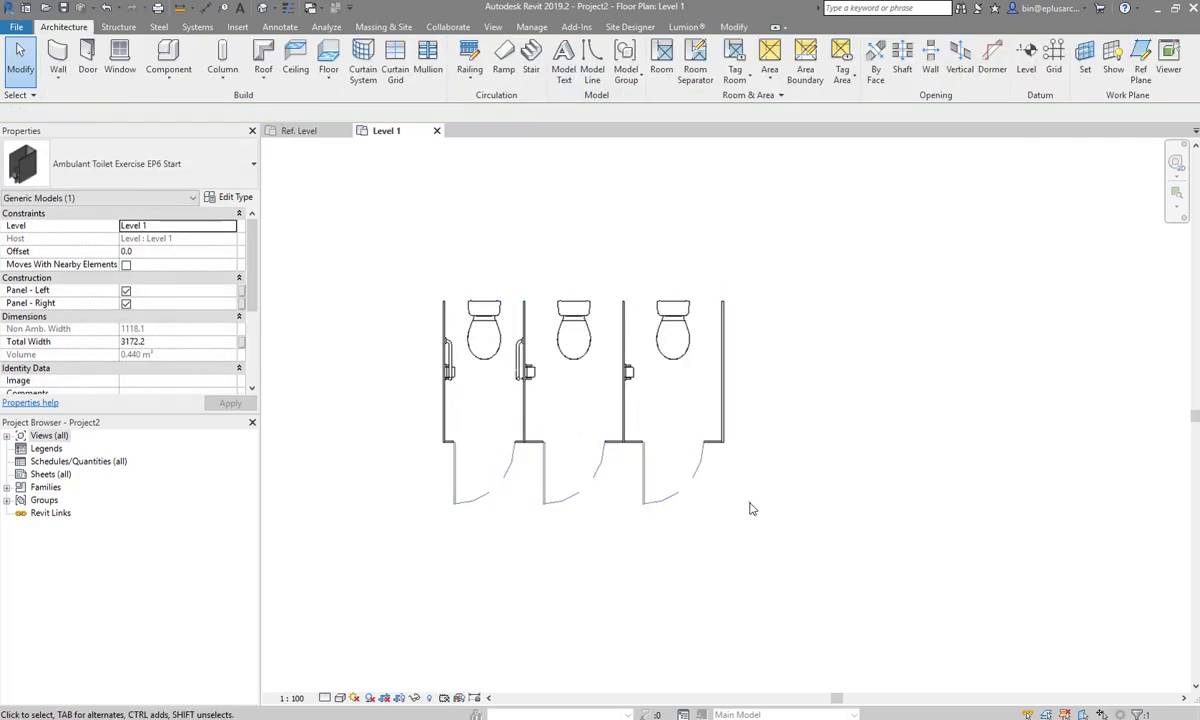
pyautogui.doubleClick(574, 341)
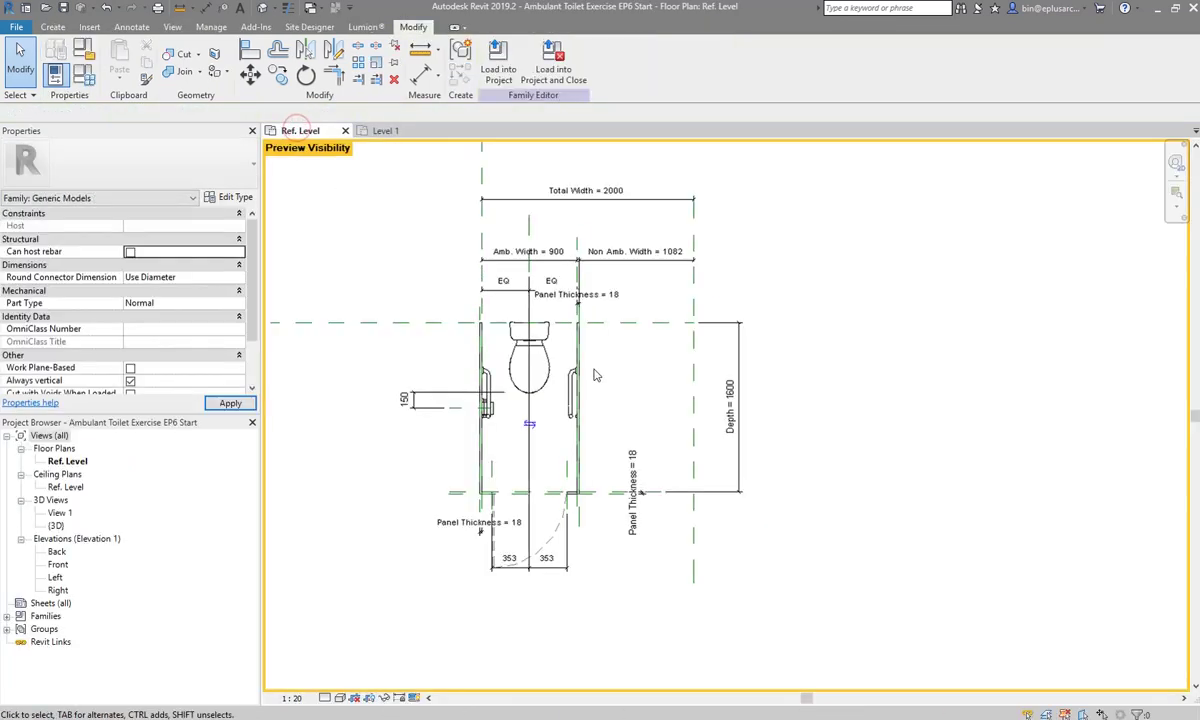
# Drag the right width reference plane to Total Width 3800, giving four cubicles
pyautogui.scroll(2, 594, 375)
pyautogui.moveTo(600, 378); pyautogui.dragTo(606, 384, button='middle')
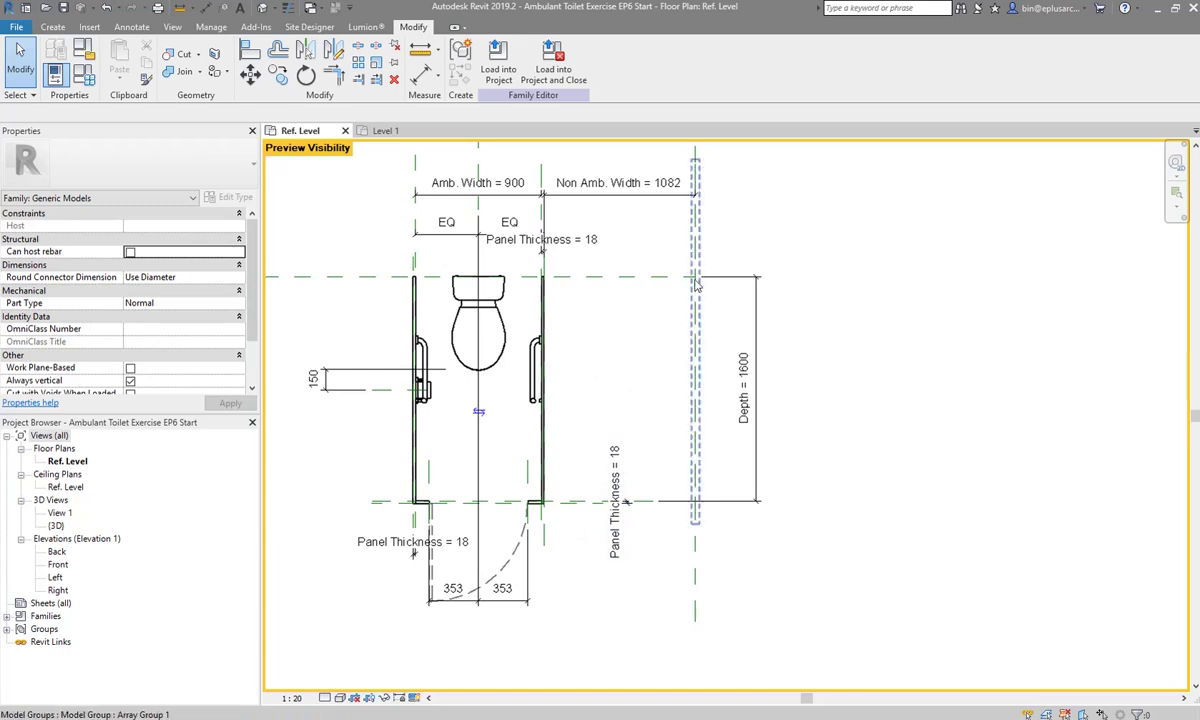
pyautogui.scroll(-1, 637, 396)
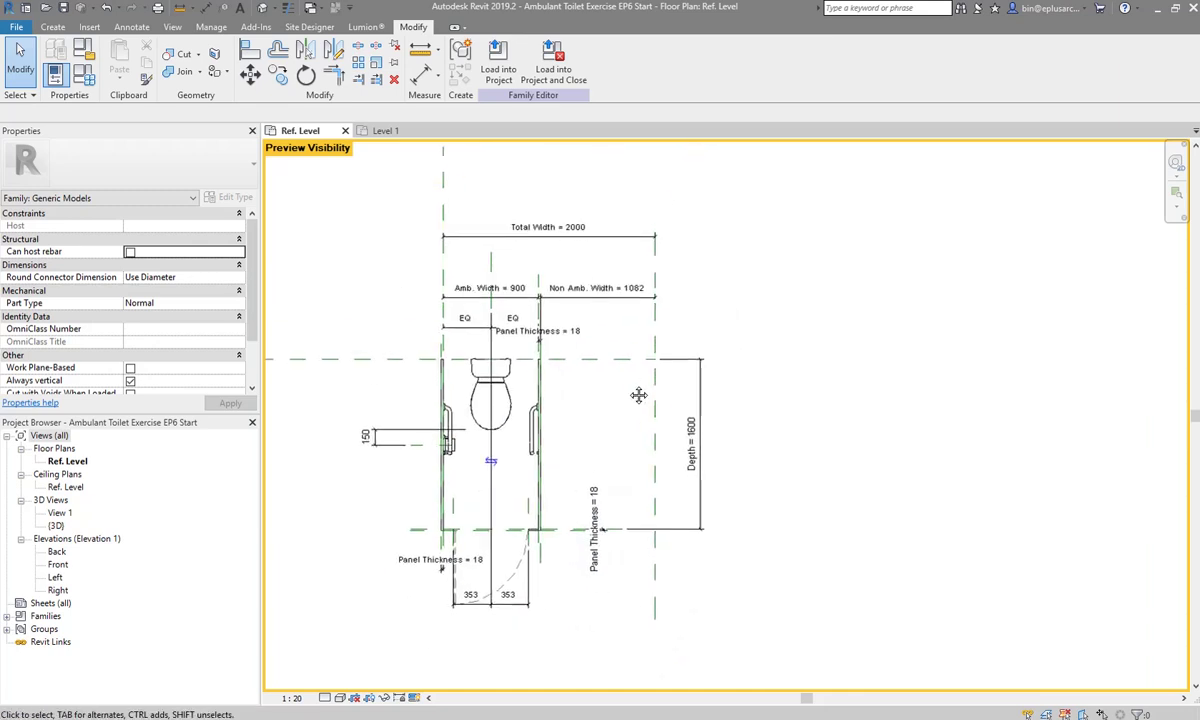
pyautogui.click(656, 268)
pyautogui.click(680, 256)
pyautogui.moveTo(658, 258); pyautogui.dragTo(850, 260)
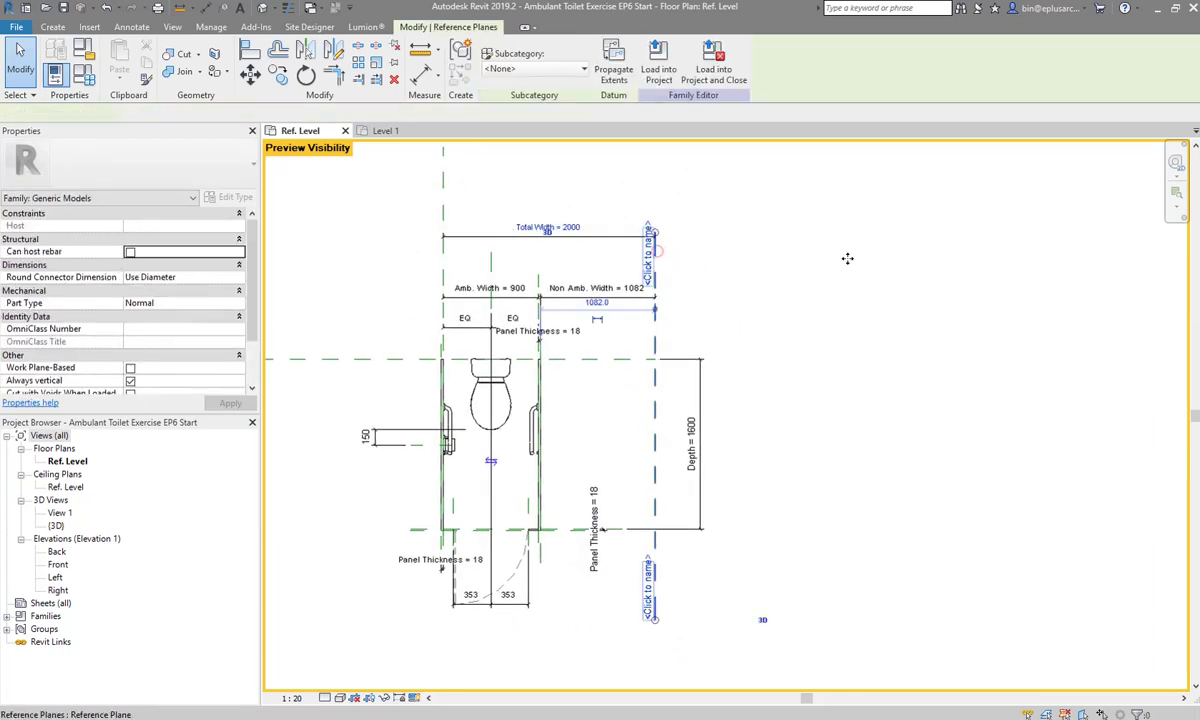
pyautogui.moveTo(745, 420); pyautogui.dragTo(704, 368, button='middle')
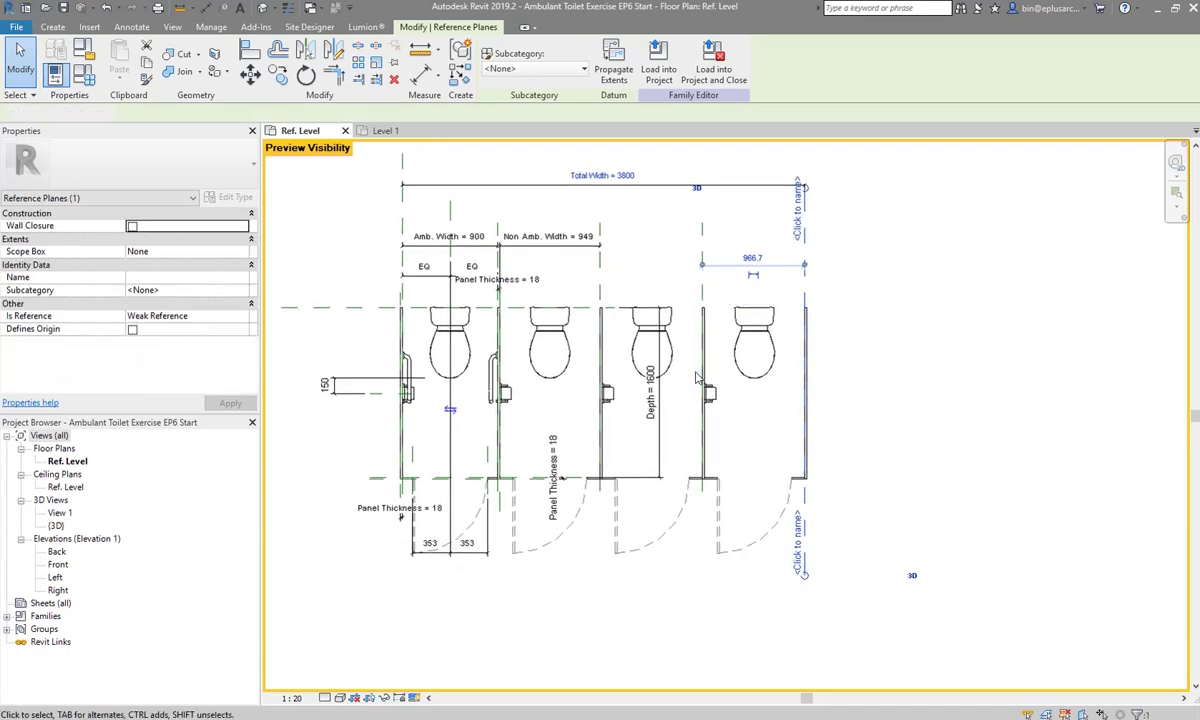
pyautogui.press('Escape')
# Tab-select one Non Amb. Cubicle and copy it to a spot below the array
pyautogui.press('Tab')
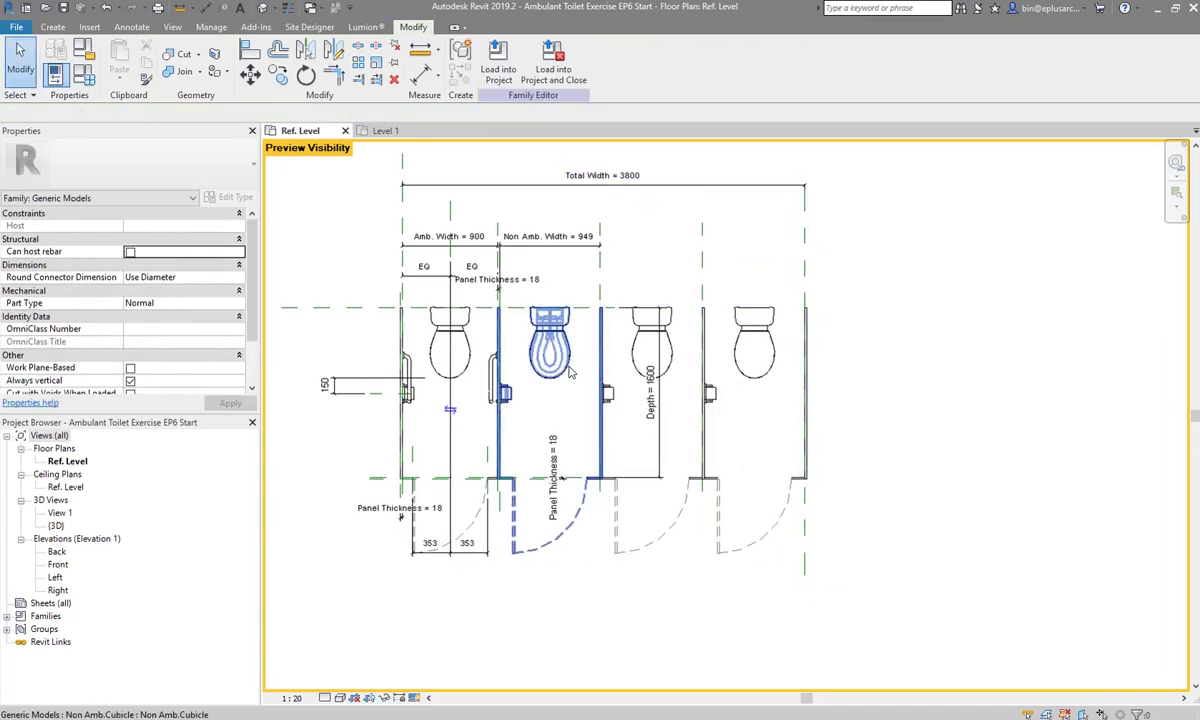
pyautogui.click(570, 372)
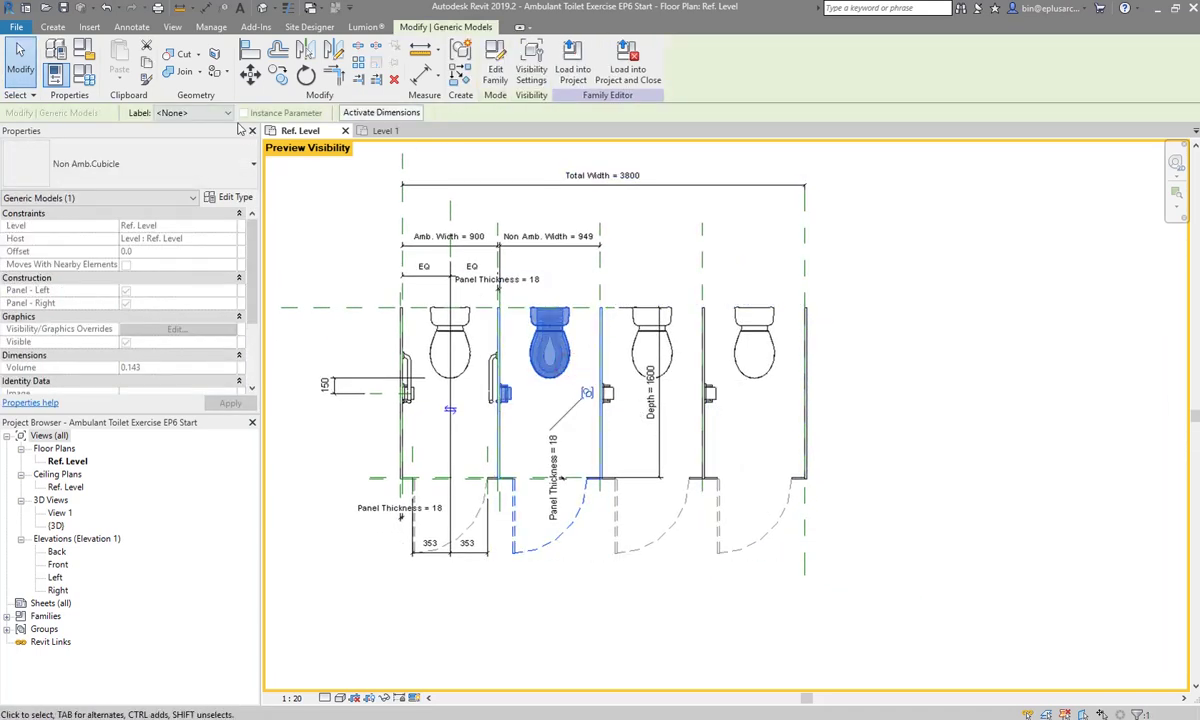
pyautogui.click(279, 78)
pyautogui.scroll(-2, 495, 347)
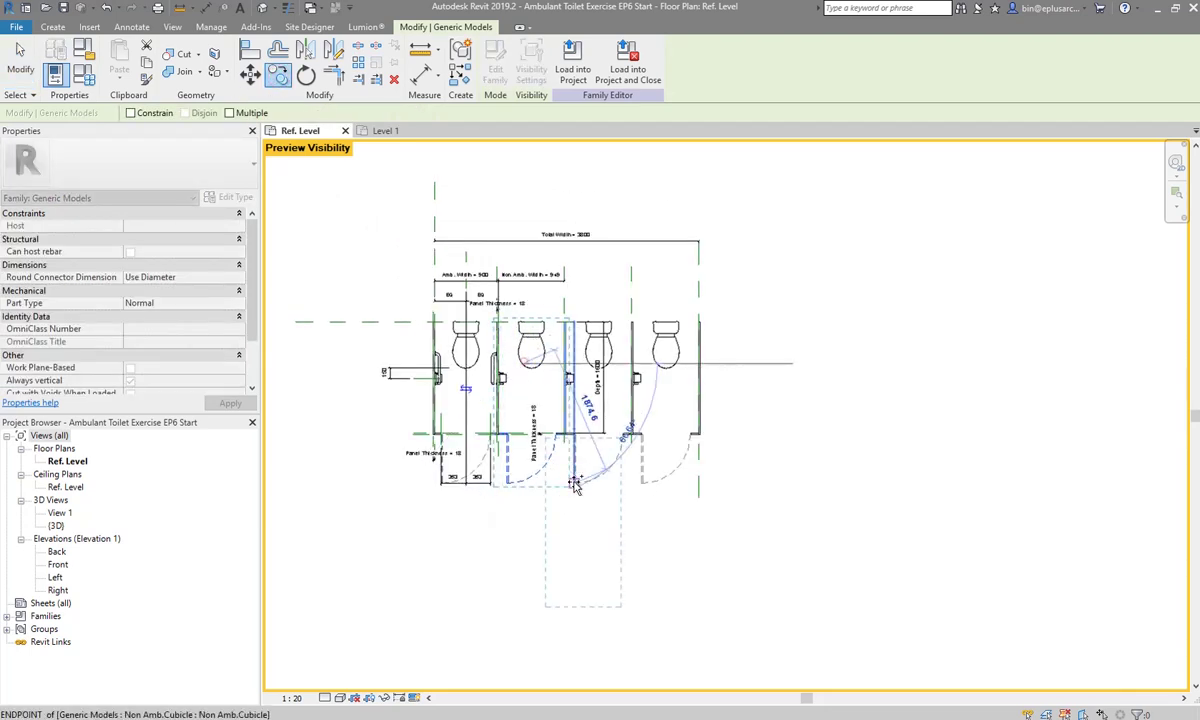
pyautogui.click(548, 347)
pyautogui.click(638, 543)
# Rename the copied cubicle's type to 'Non Amb.Cubicle Single'
pyautogui.scroll(2, 660, 550)
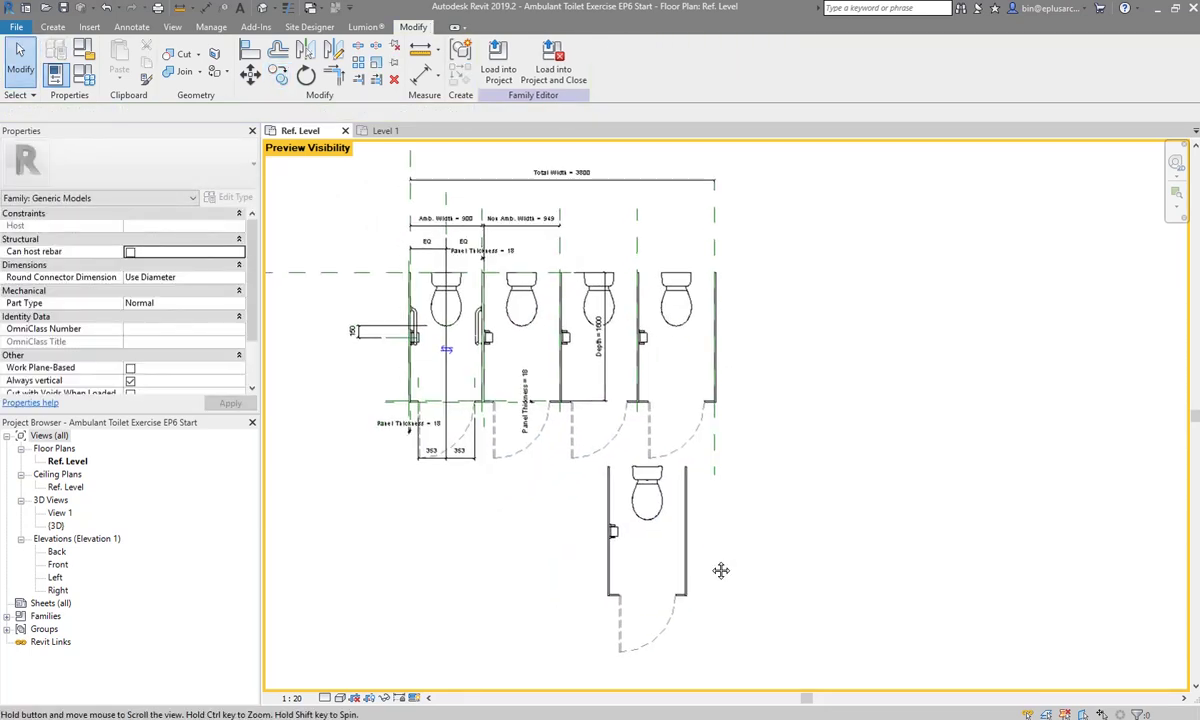
pyautogui.click(228, 192)
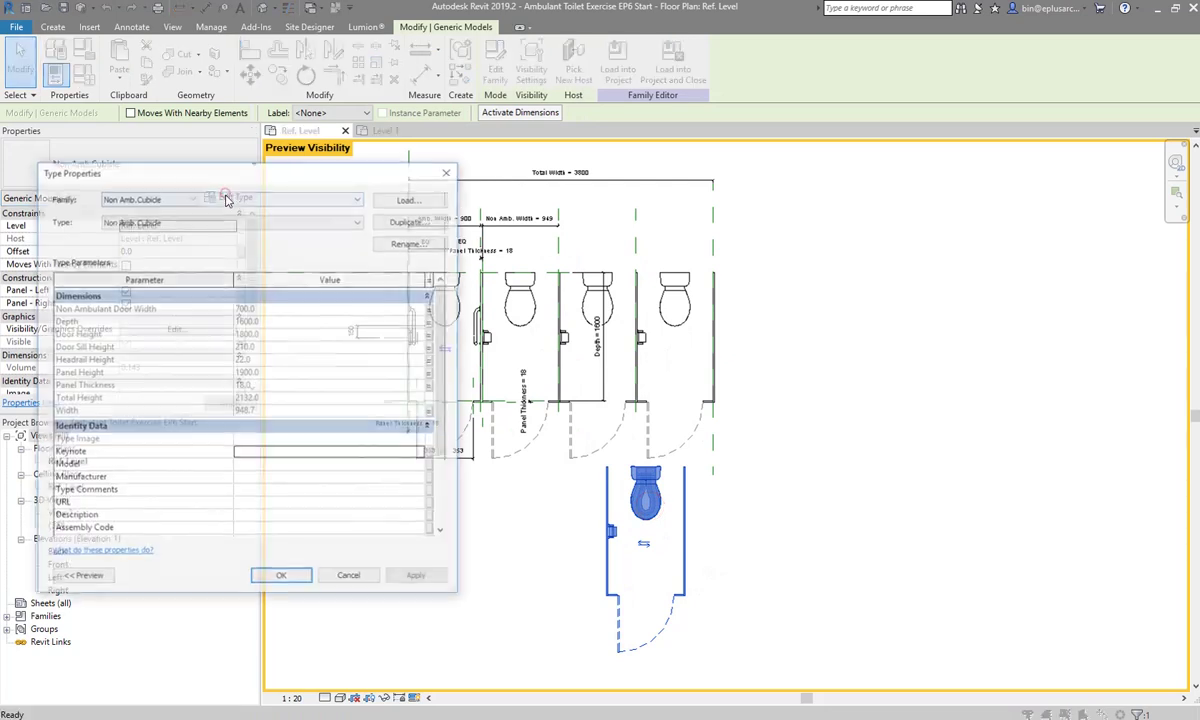
pyautogui.click(410, 242)
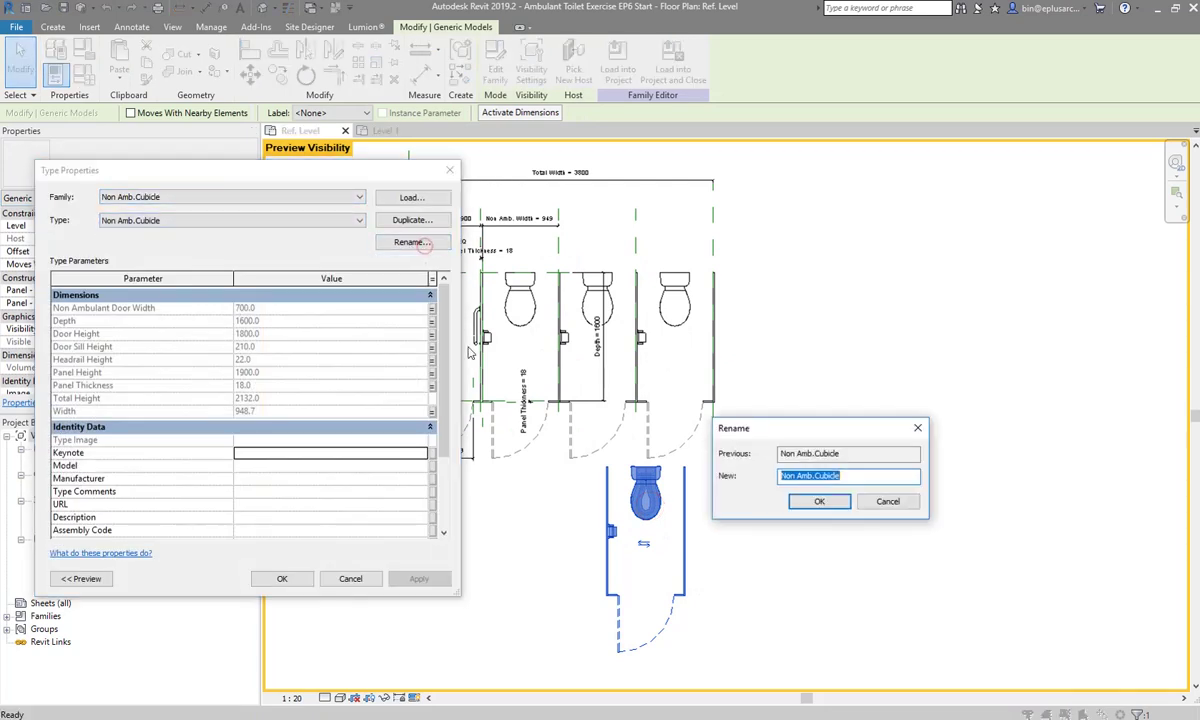
pyautogui.click(866, 478)
pyautogui.write('Single')
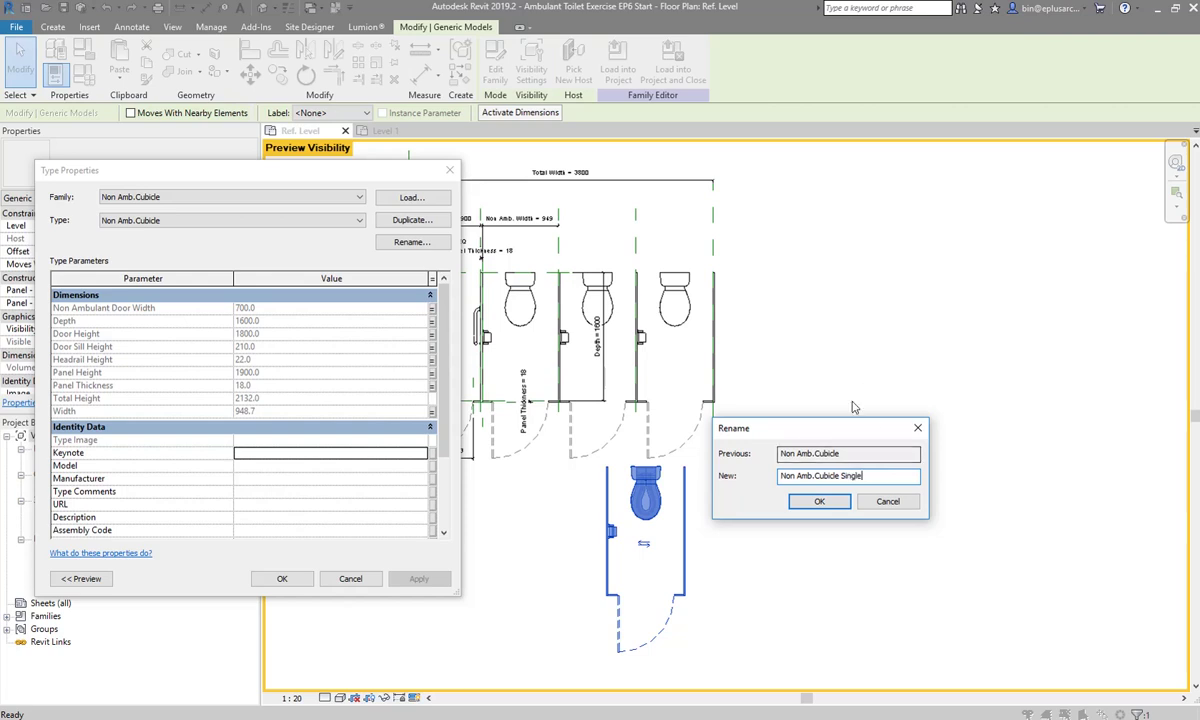
pyautogui.click(820, 501)
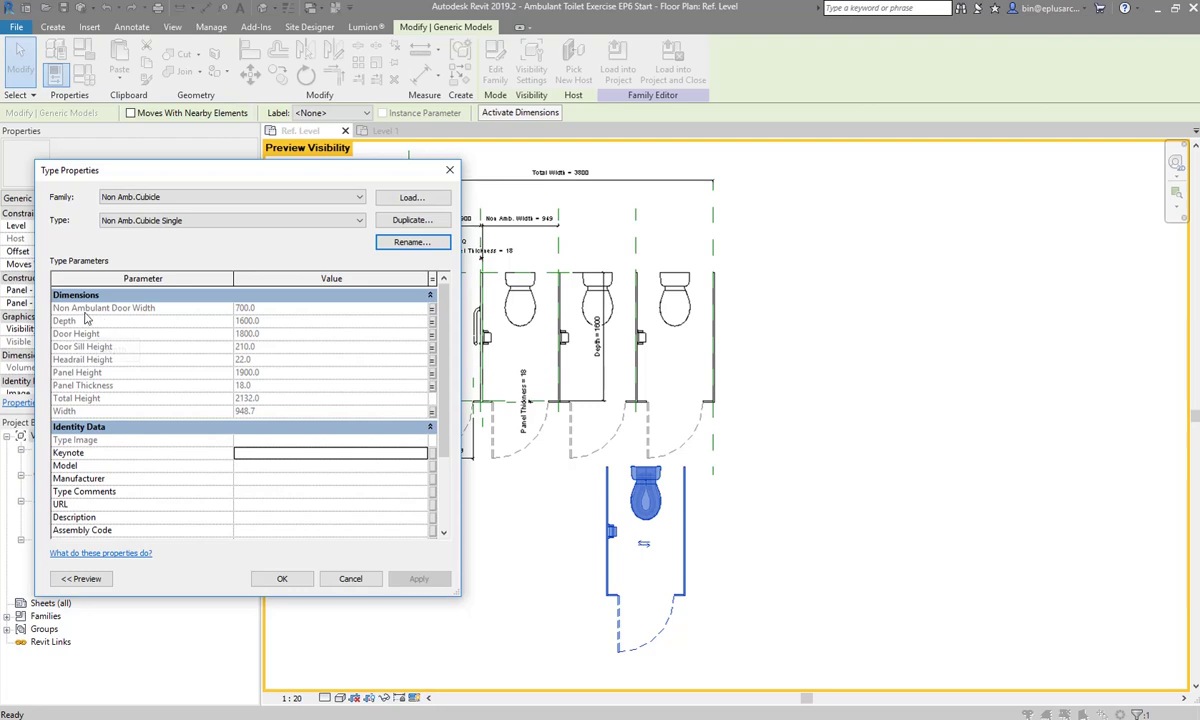
# Associate the type's Width parameter with Non Amb. Width and close Type Properties
pyautogui.click(432, 413)
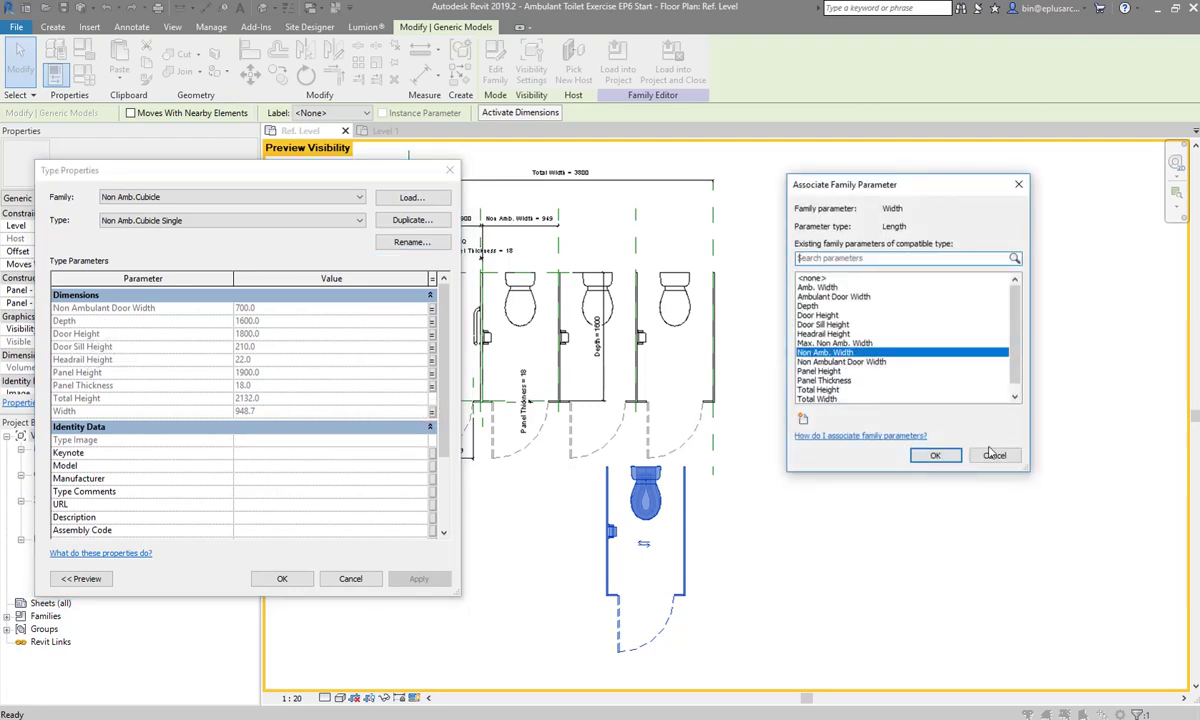
pyautogui.click(994, 456)
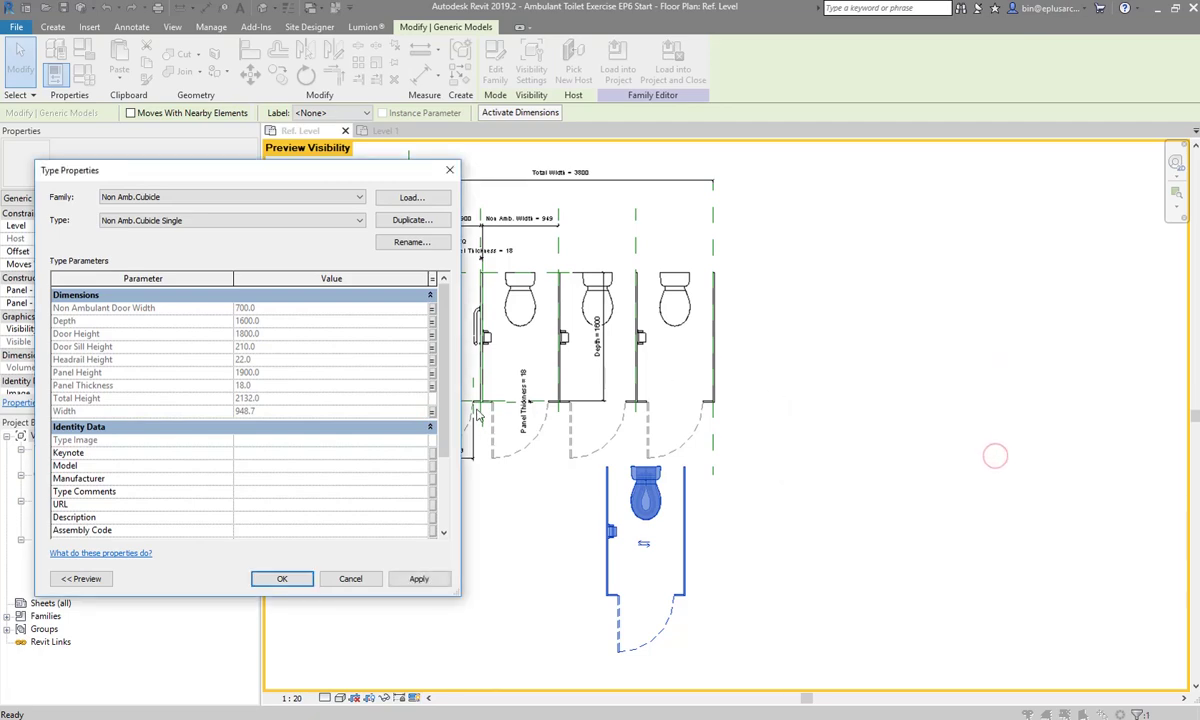
pyautogui.moveTo(446, 388); pyautogui.dragTo(451, 458)
pyautogui.scroll(3, 451, 458)
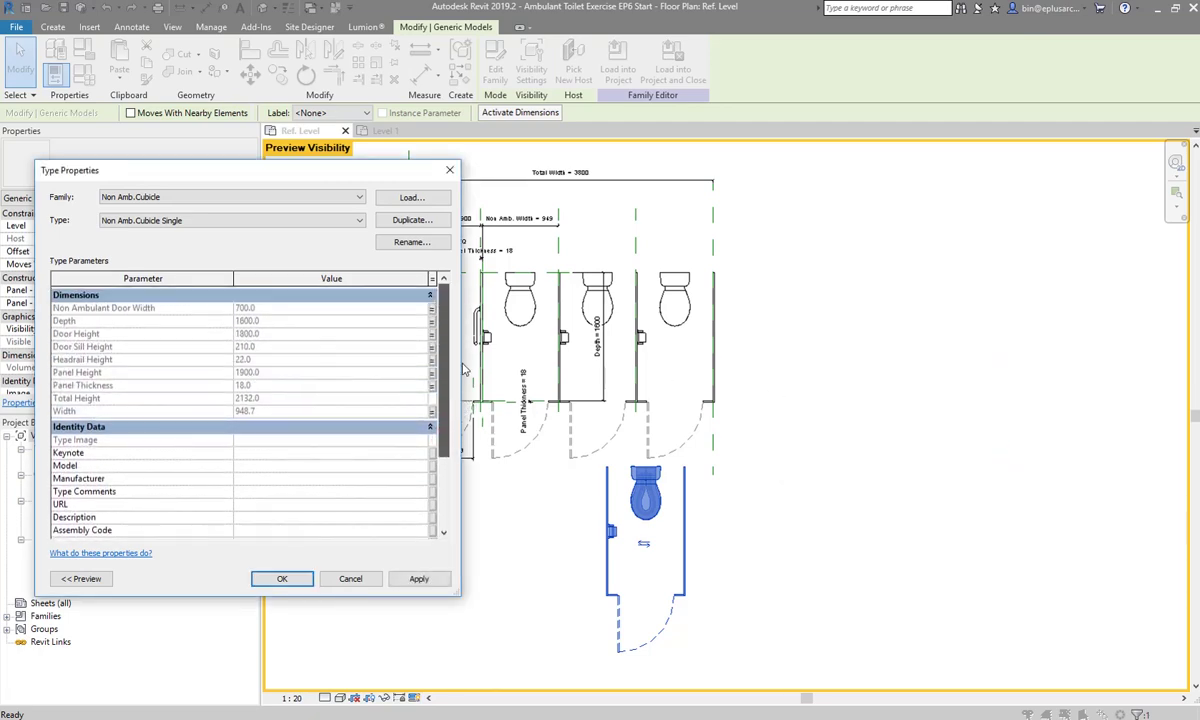
pyautogui.click(283, 579)
# Drive the lower cubicle's Pan Vis with a new Yes/No instance parameter, Non Amb. Vis Single
pyautogui.scroll(2, 691, 557)
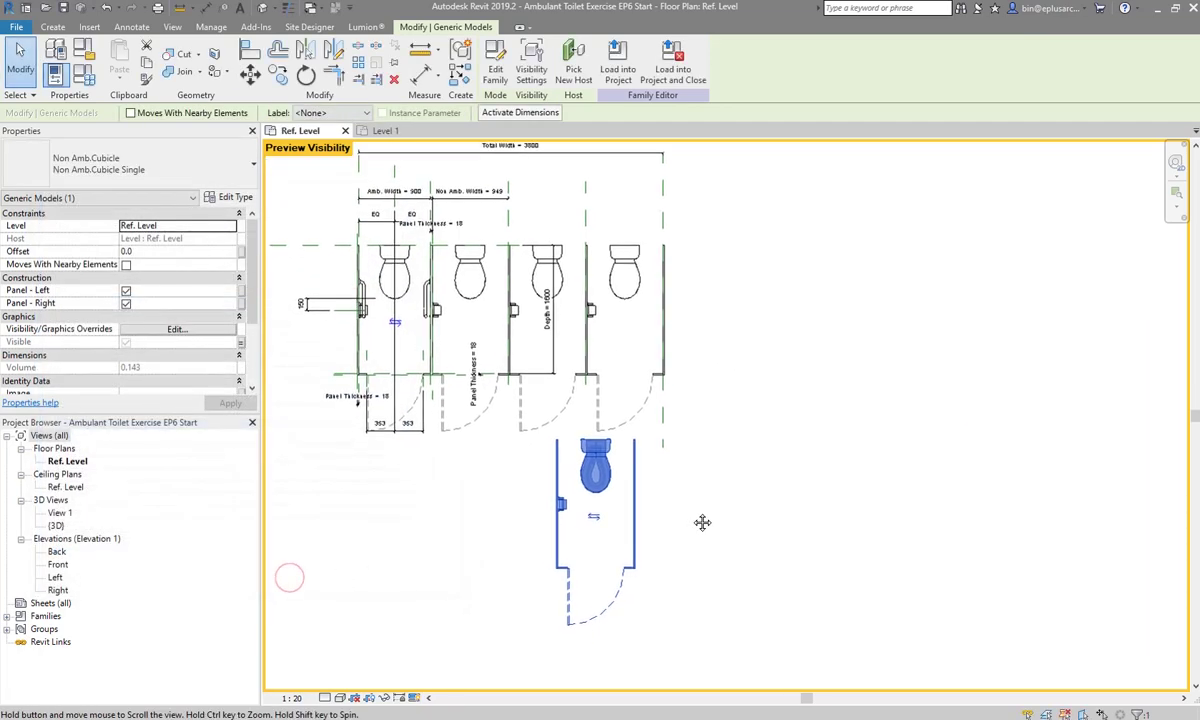
pyautogui.click(690, 521)
pyautogui.click(604, 494)
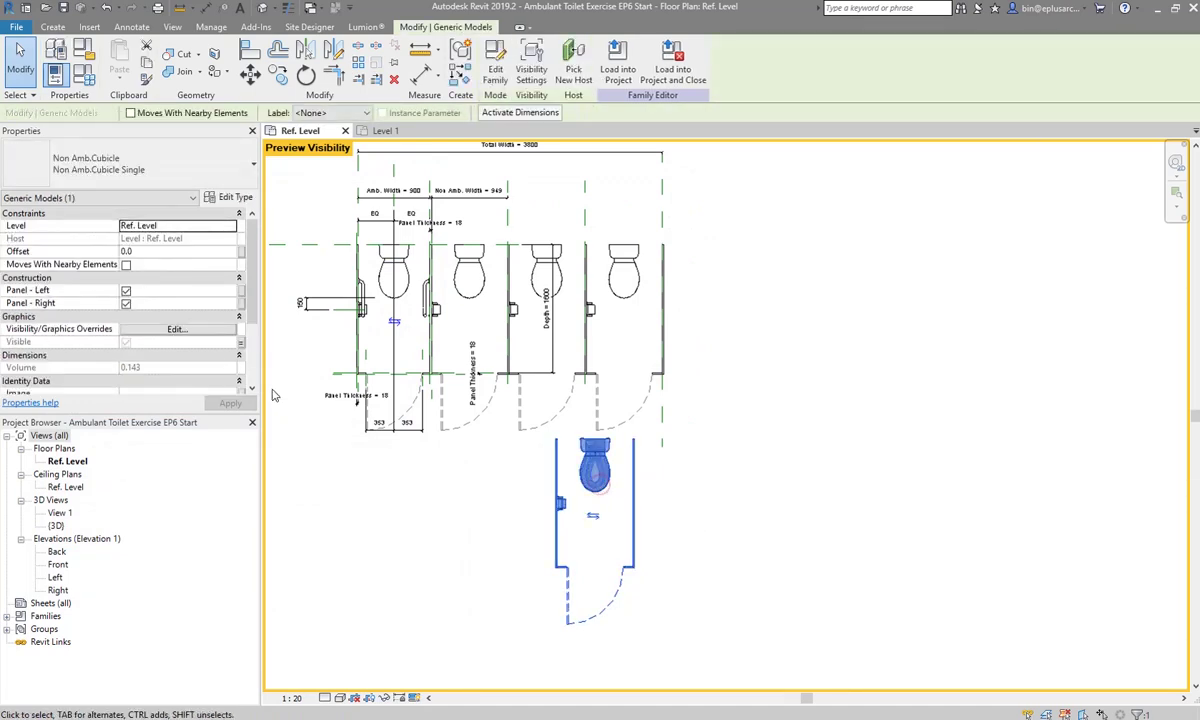
pyautogui.scroll(-3, 166, 351)
pyautogui.scroll(-1, 110, 367)
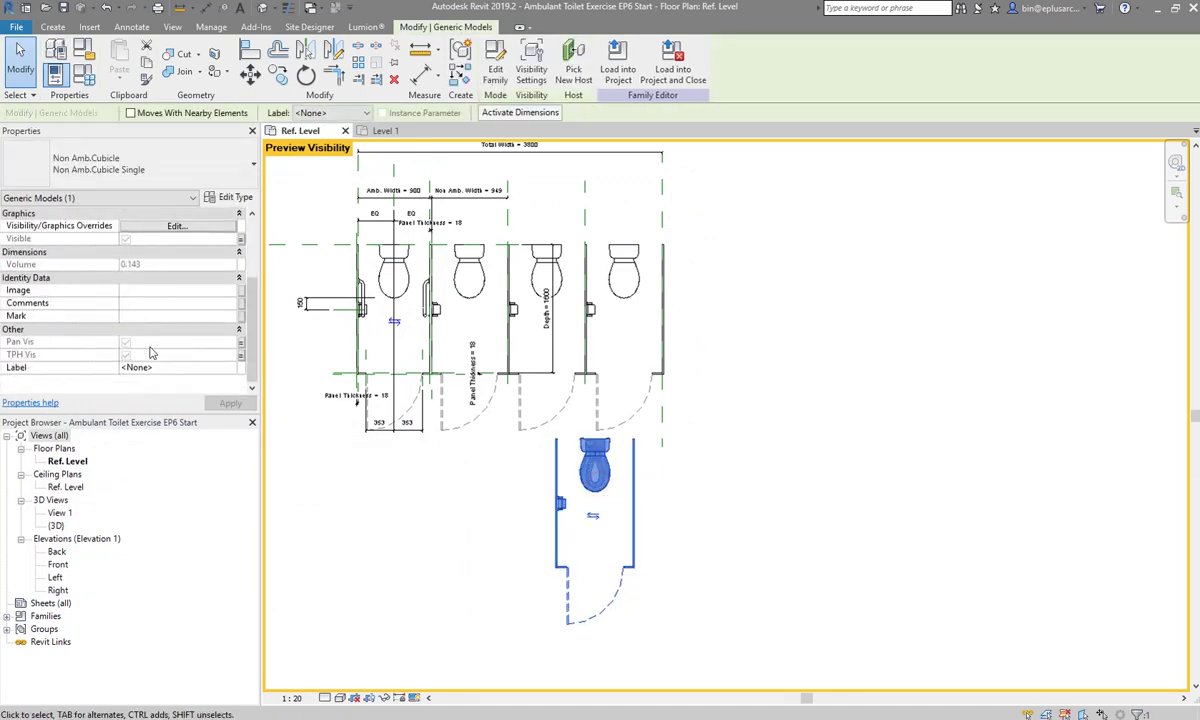
pyautogui.click(240, 343)
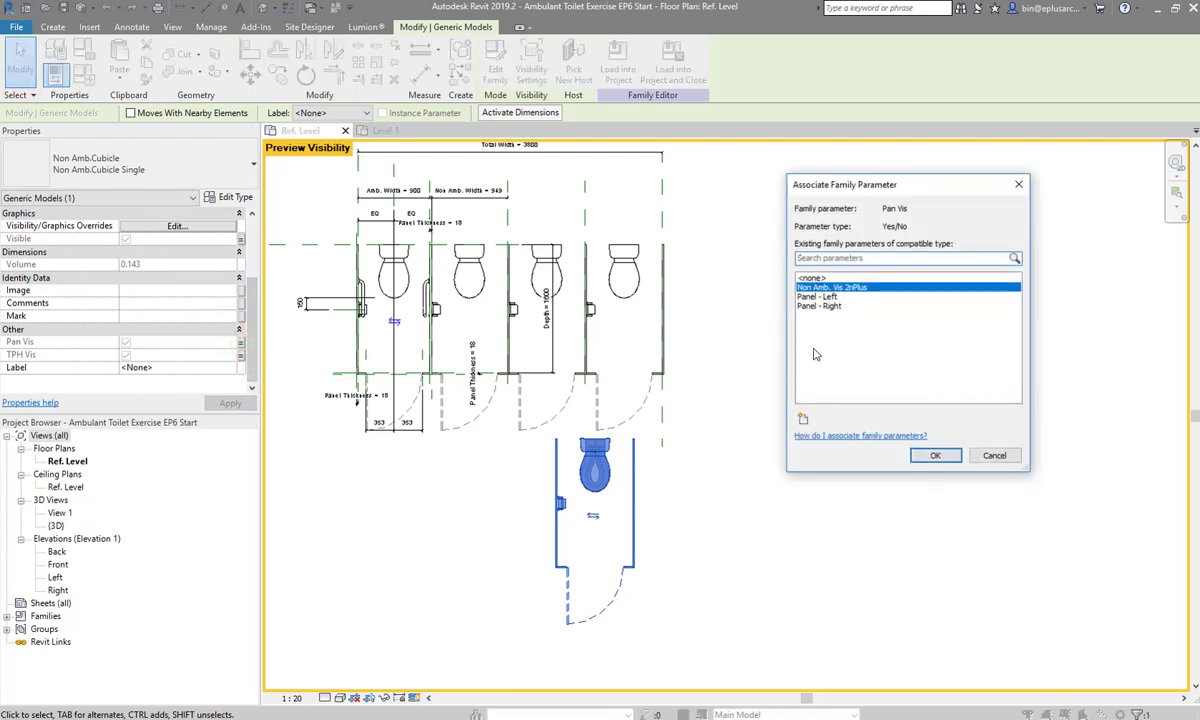
pyautogui.click(803, 416)
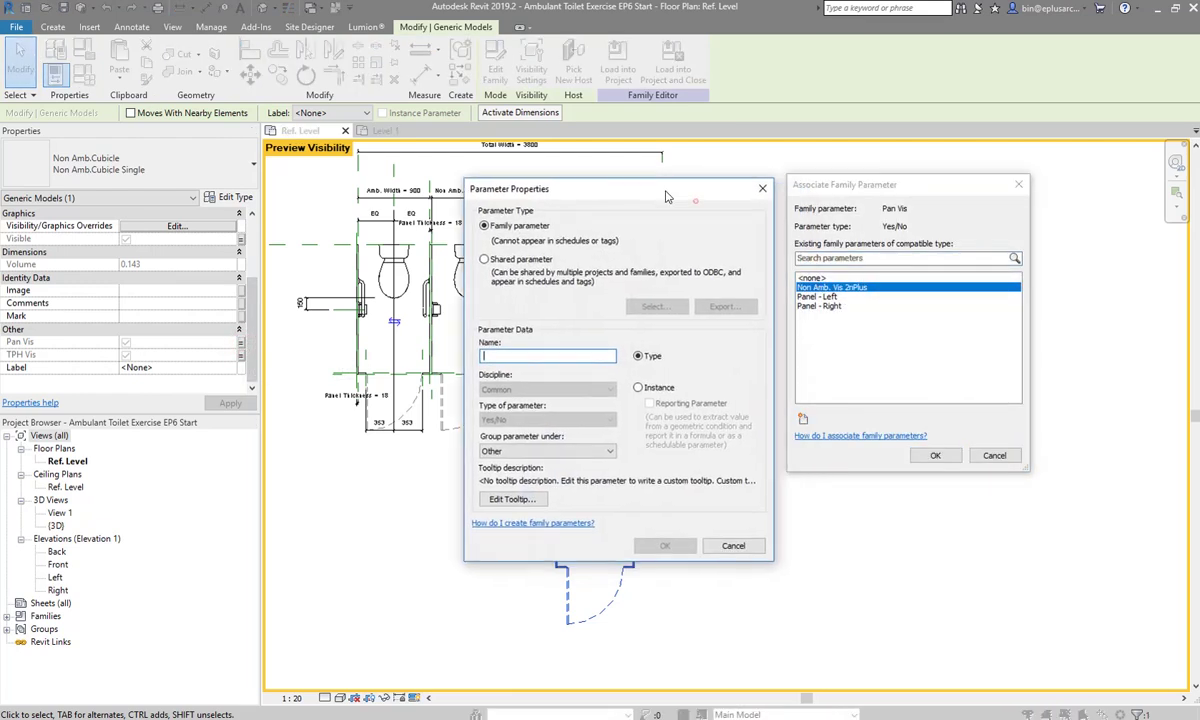
pyautogui.moveTo(695, 200); pyautogui.dragTo(658, 188)
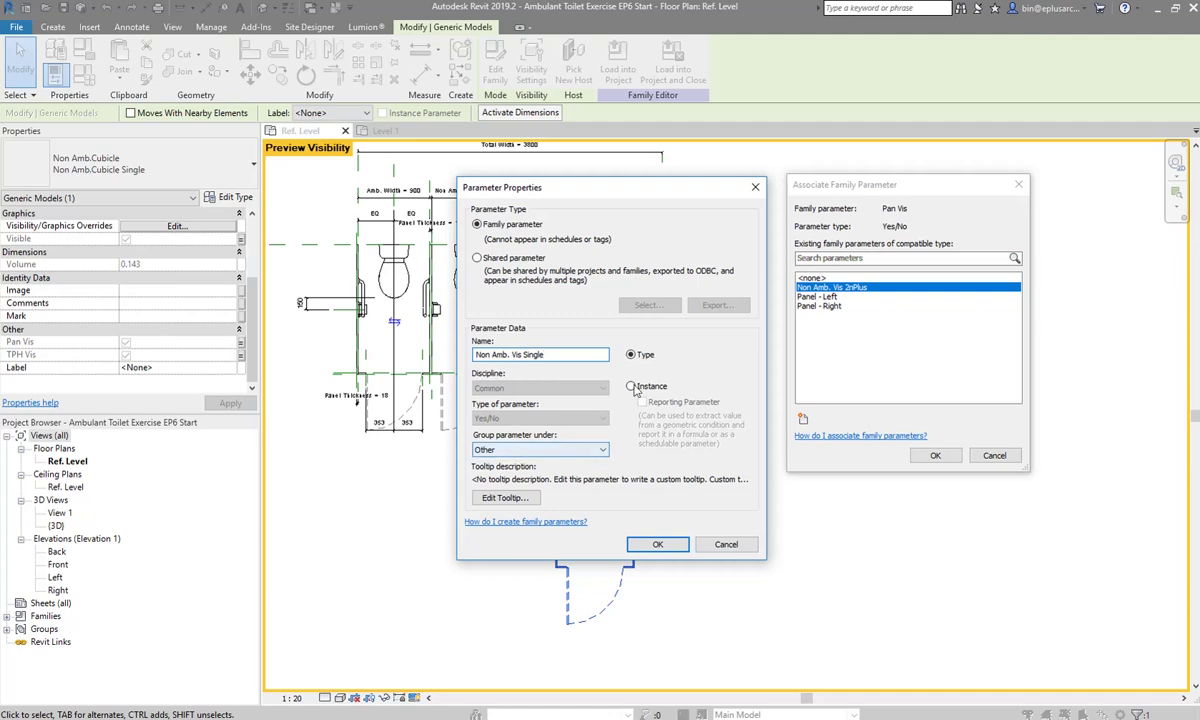
pyautogui.click(633, 387)
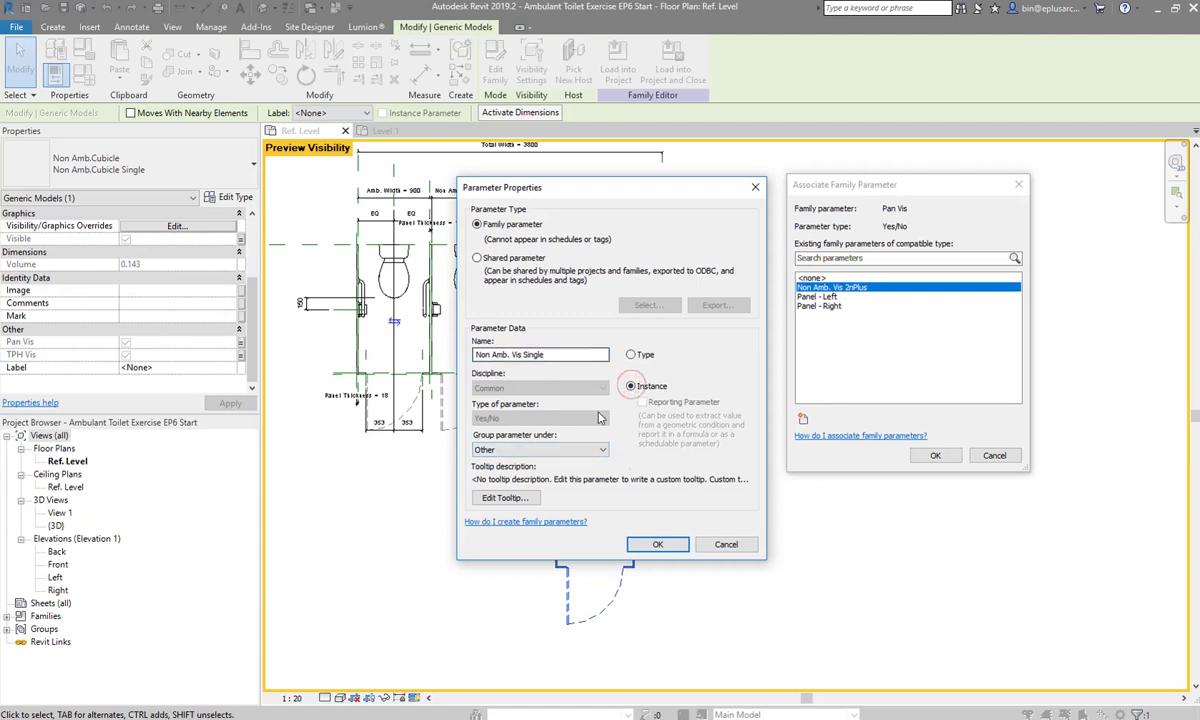
pyautogui.click(657, 544)
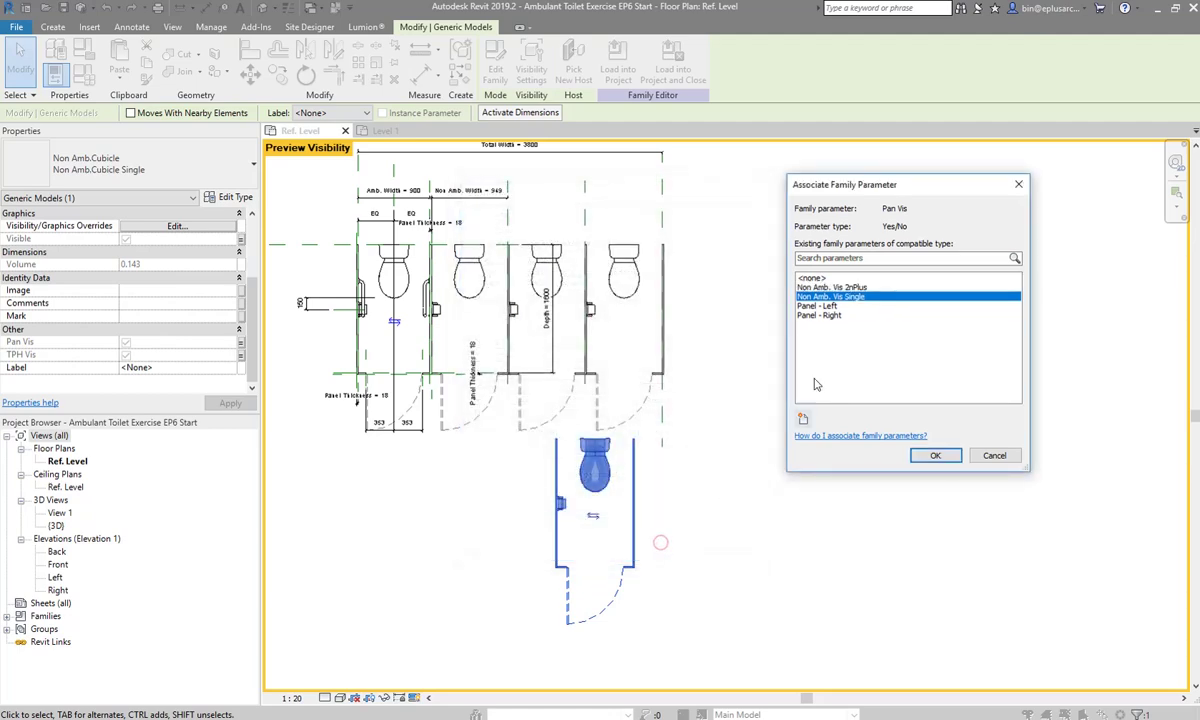
pyautogui.click(933, 456)
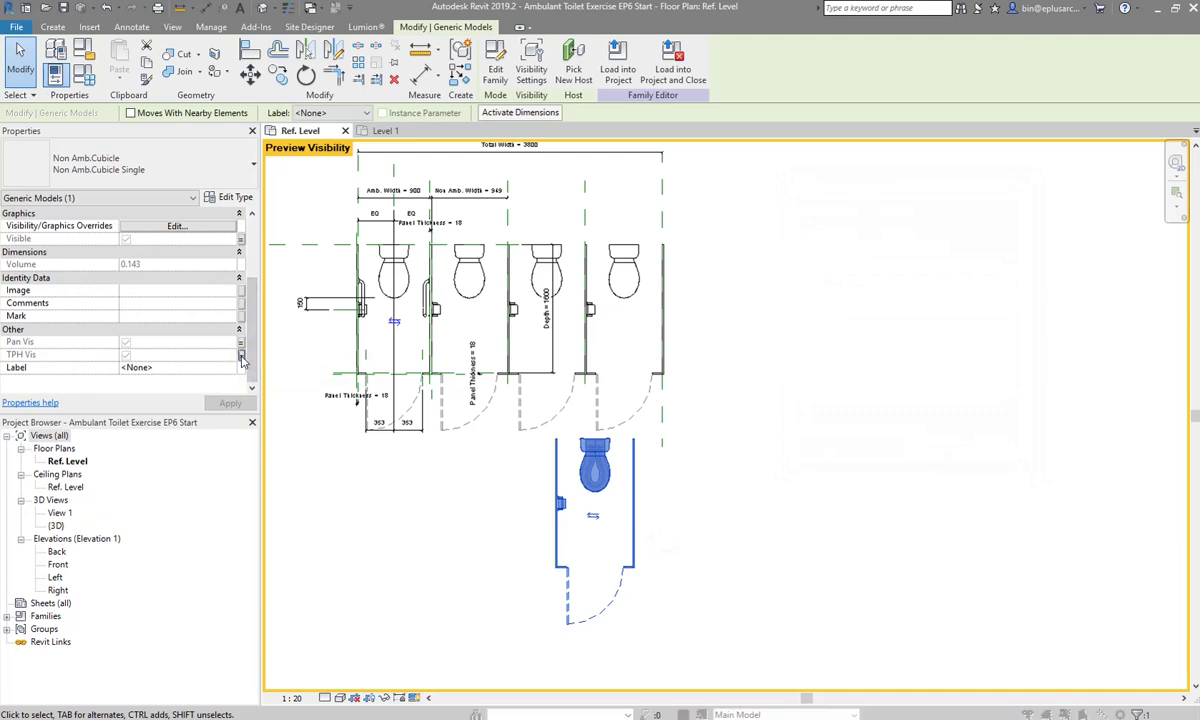
# Link the cubicle's TPH Vis to Non Amb. Vis Single as well
pyautogui.click(240, 354)
pyautogui.click(838, 297)
pyautogui.click(935, 455)
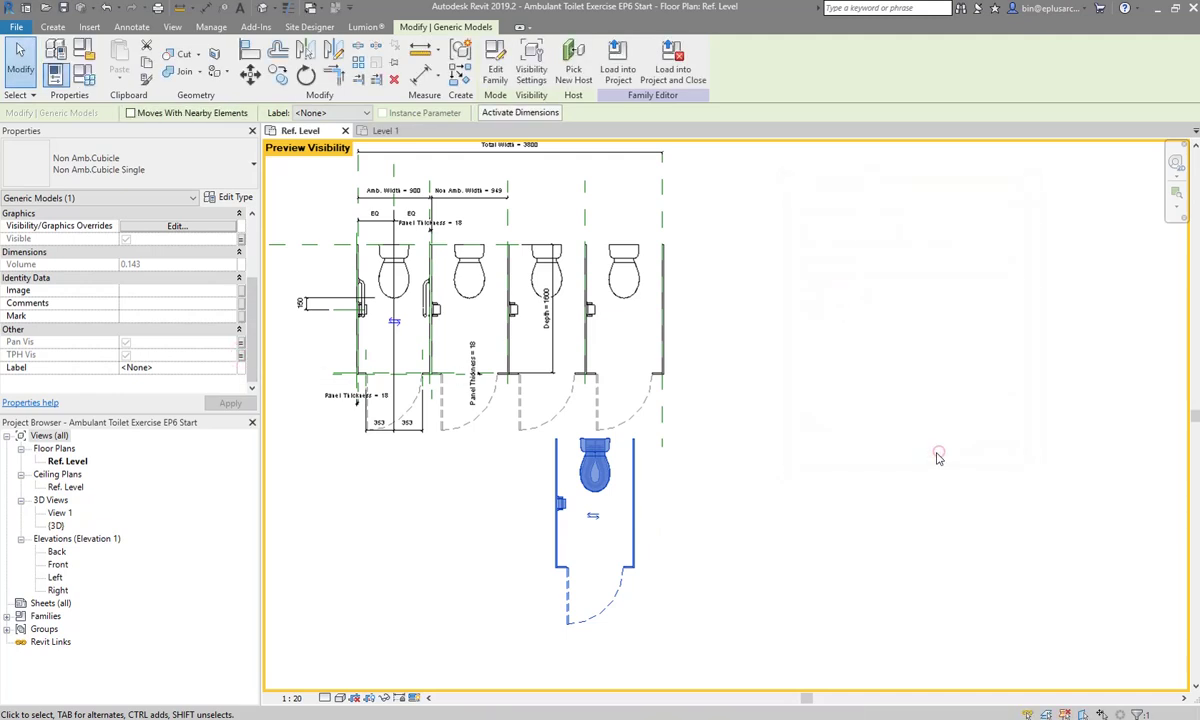
pyautogui.click(735, 521)
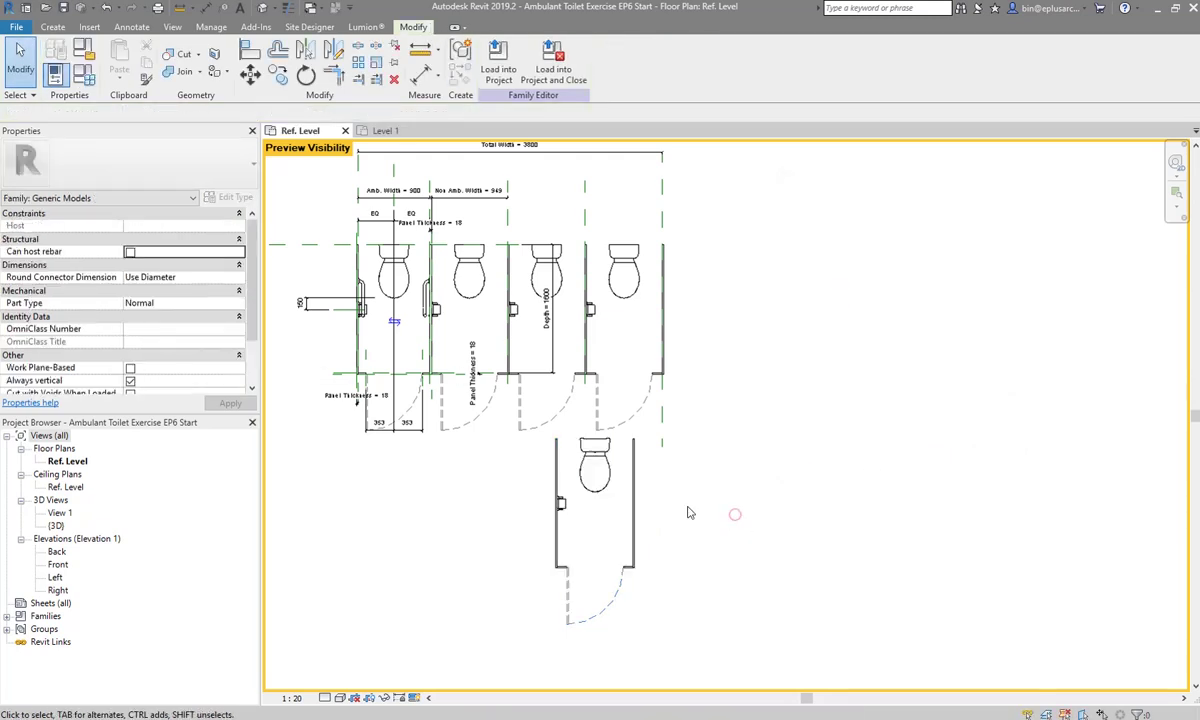
pyautogui.click(605, 478)
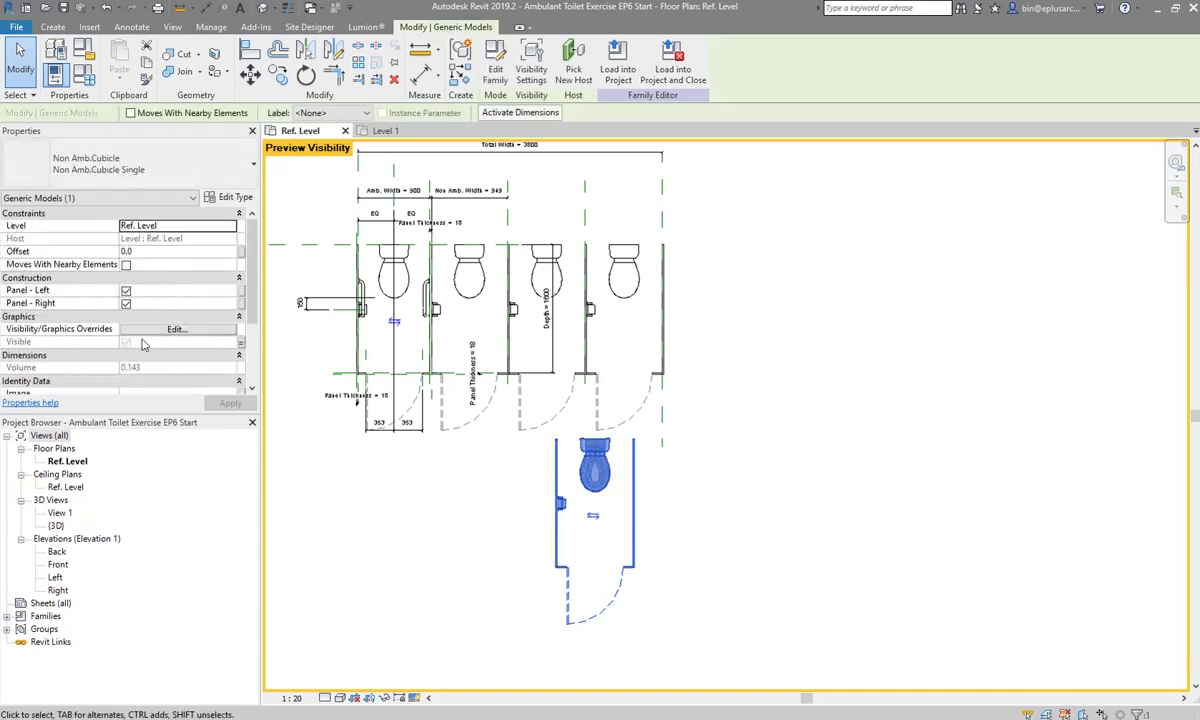
# Associate the single cubicle's Visible parameter with Non Amb. Vis Single
pyautogui.click(241, 343)
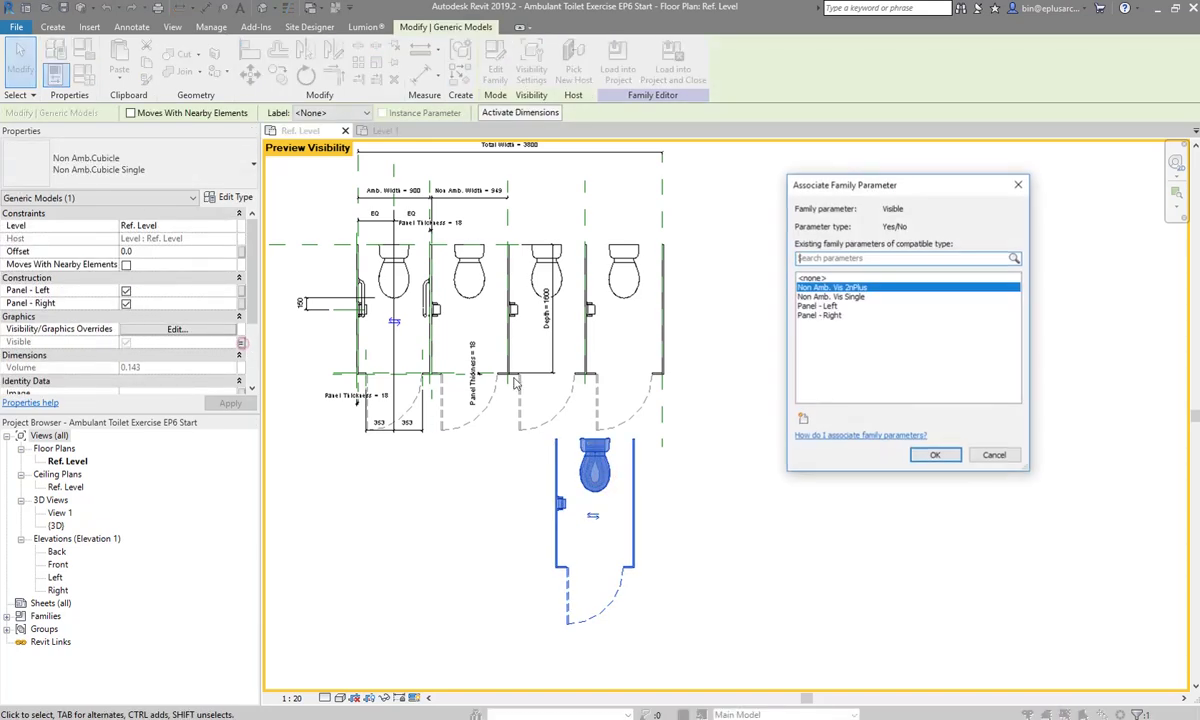
pyautogui.click(836, 297)
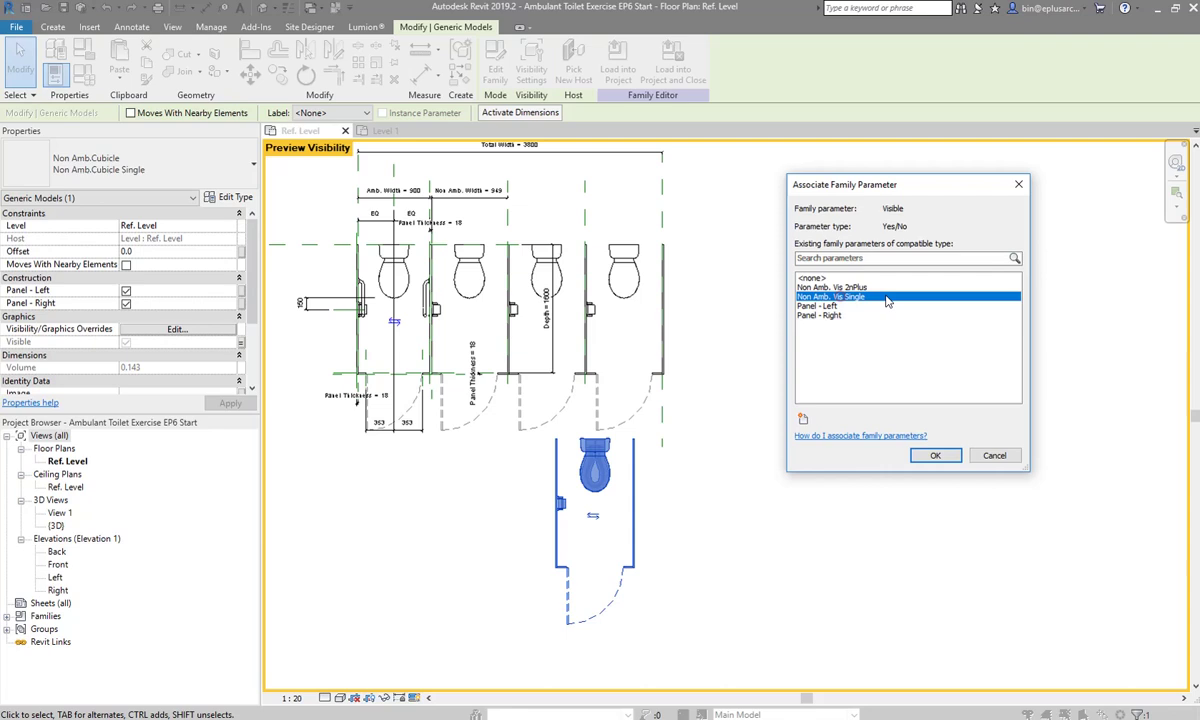
pyautogui.click(935, 455)
pyautogui.scroll(-1, 742, 485)
pyautogui.scroll(-1, 742, 485)
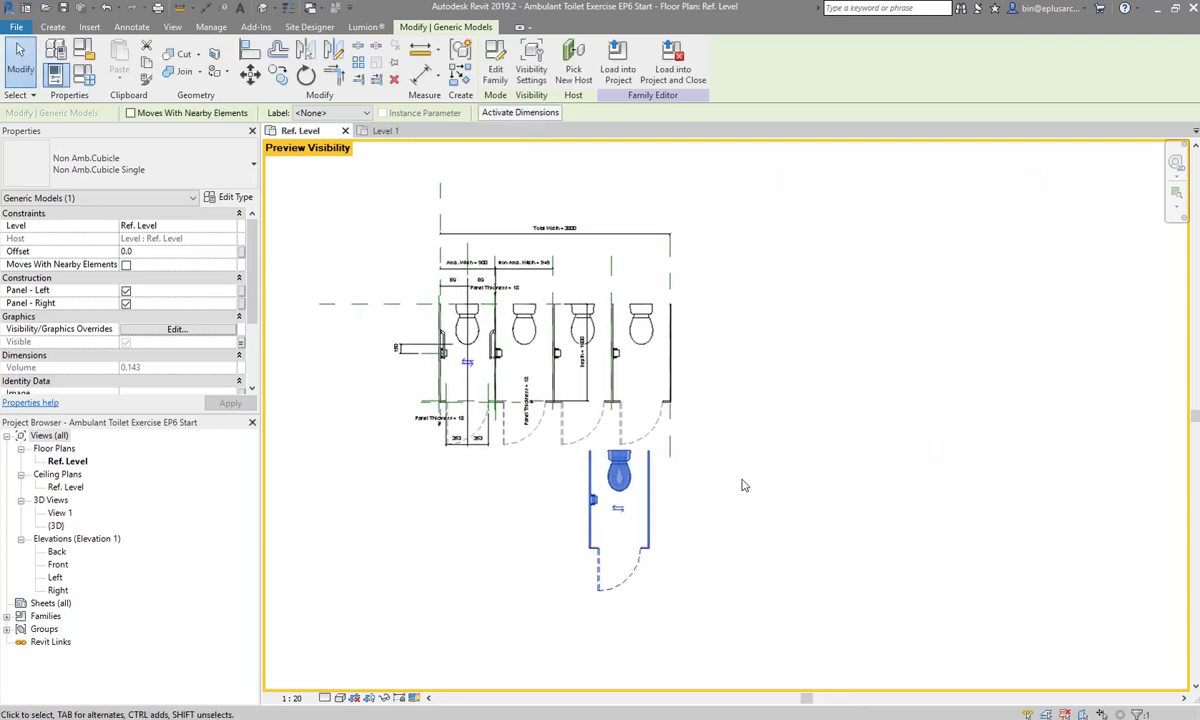
# Flex the right reference plane out to seven cubicles, then back to four
pyautogui.click(740, 487)
pyautogui.click(670, 290)
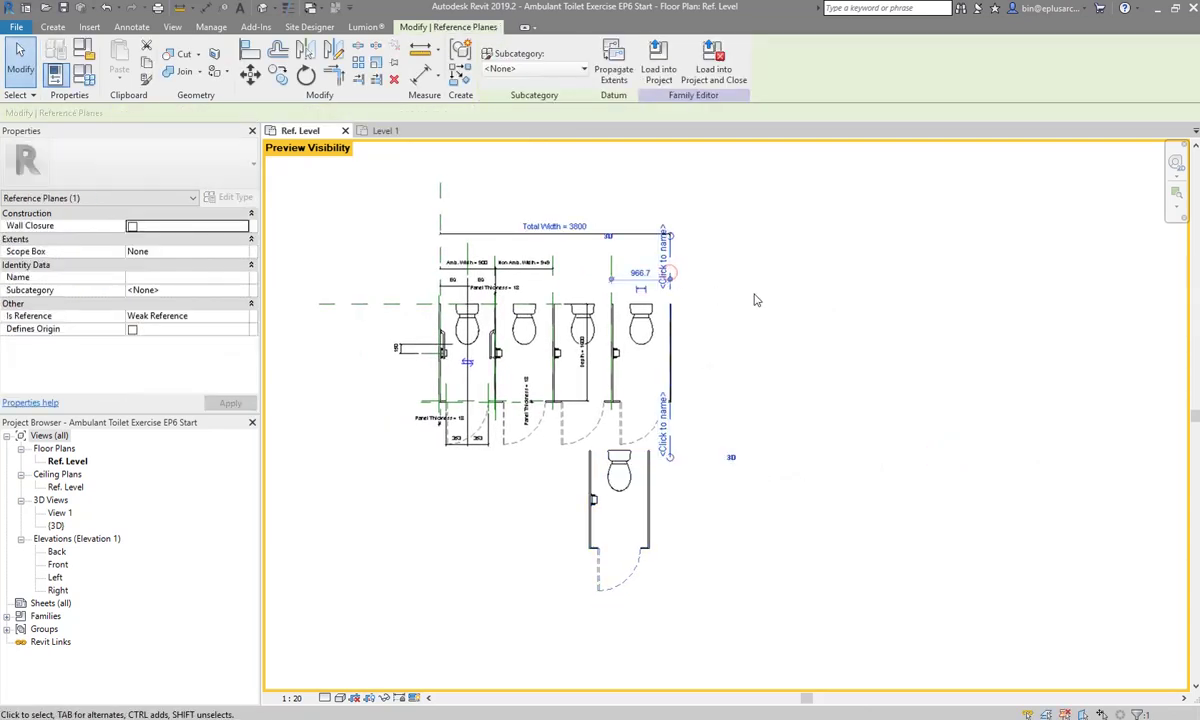
pyautogui.click(757, 293)
pyautogui.moveTo(672, 258); pyautogui.dragTo(828, 252)
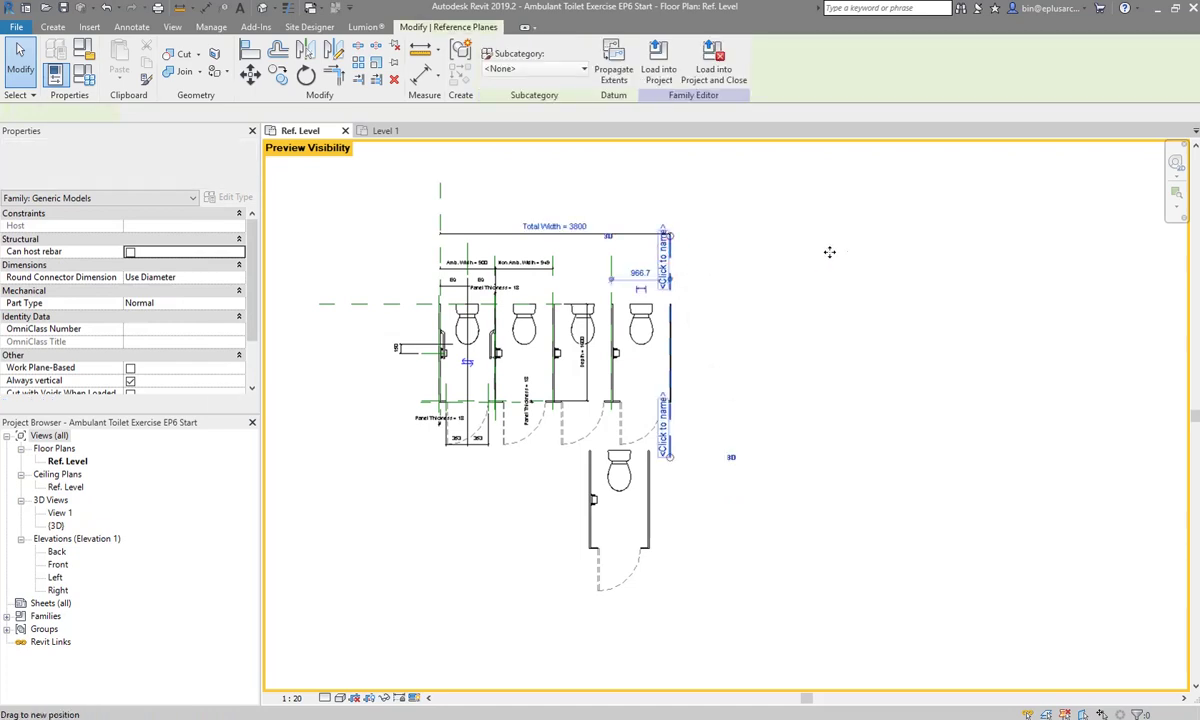
pyautogui.click(876, 279)
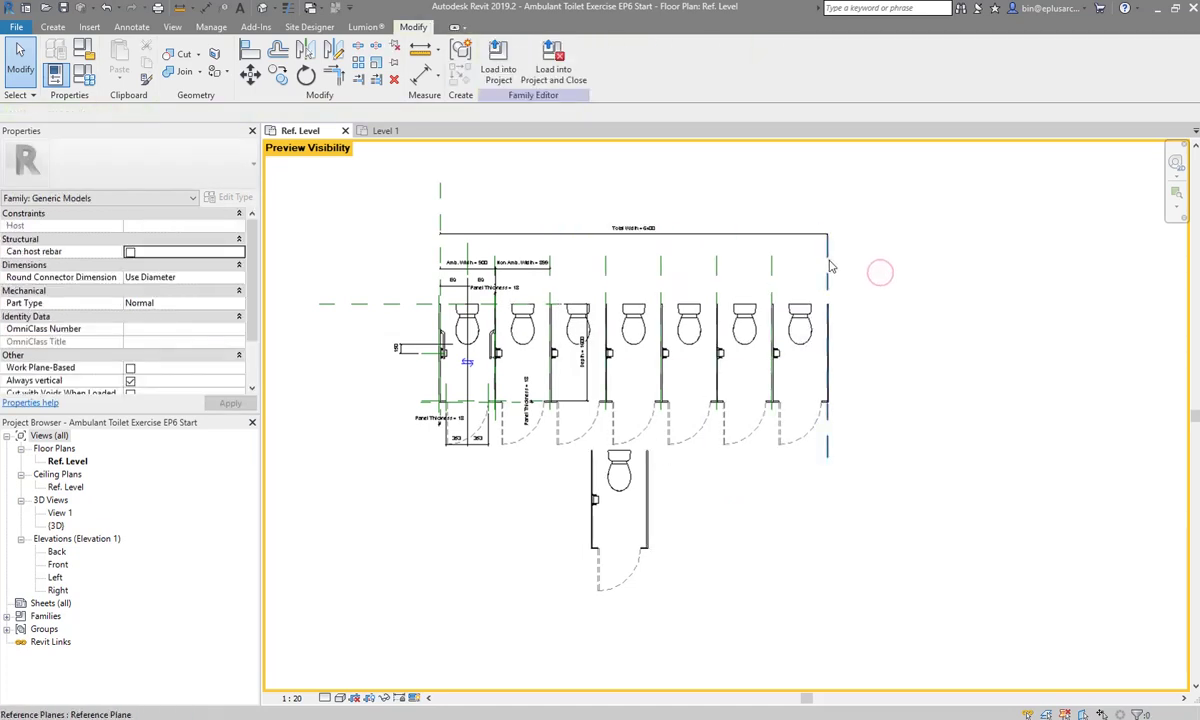
pyautogui.click(827, 262)
pyautogui.moveTo(652, 268); pyautogui.dragTo(654, 268)
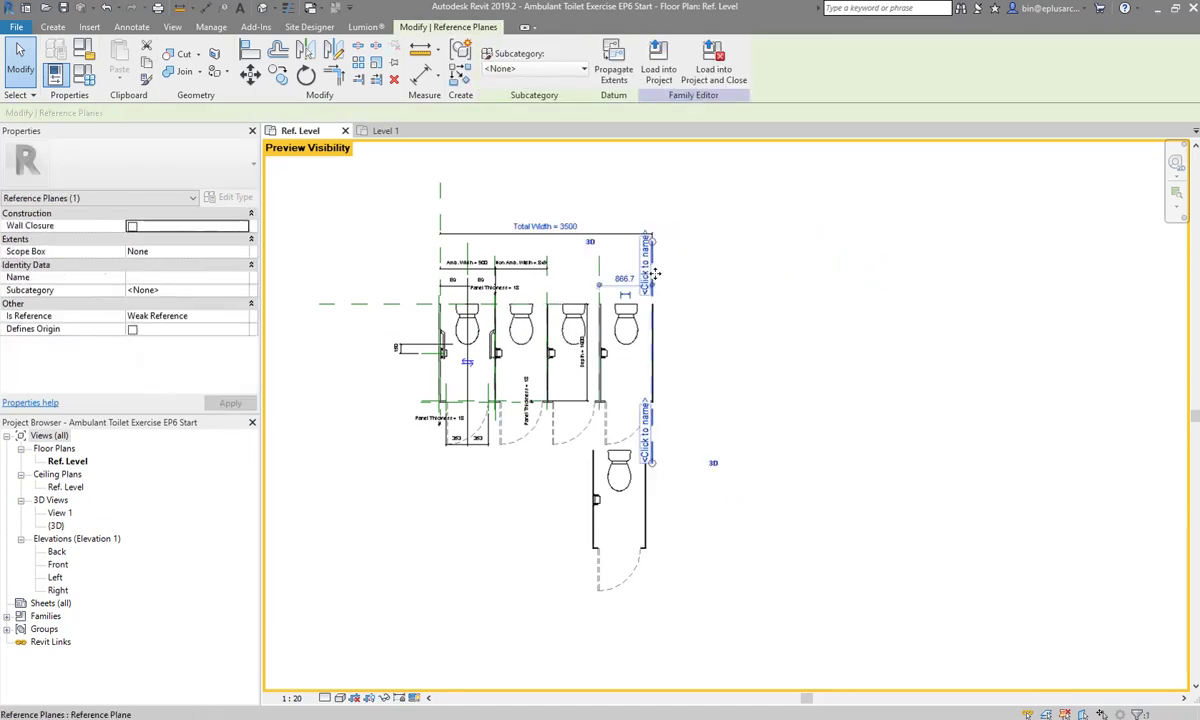
# Shrink the layout to one non-ambulant cubicle, then restore Total Width to 3800
pyautogui.click(660, 266)
pyautogui.click(652, 266)
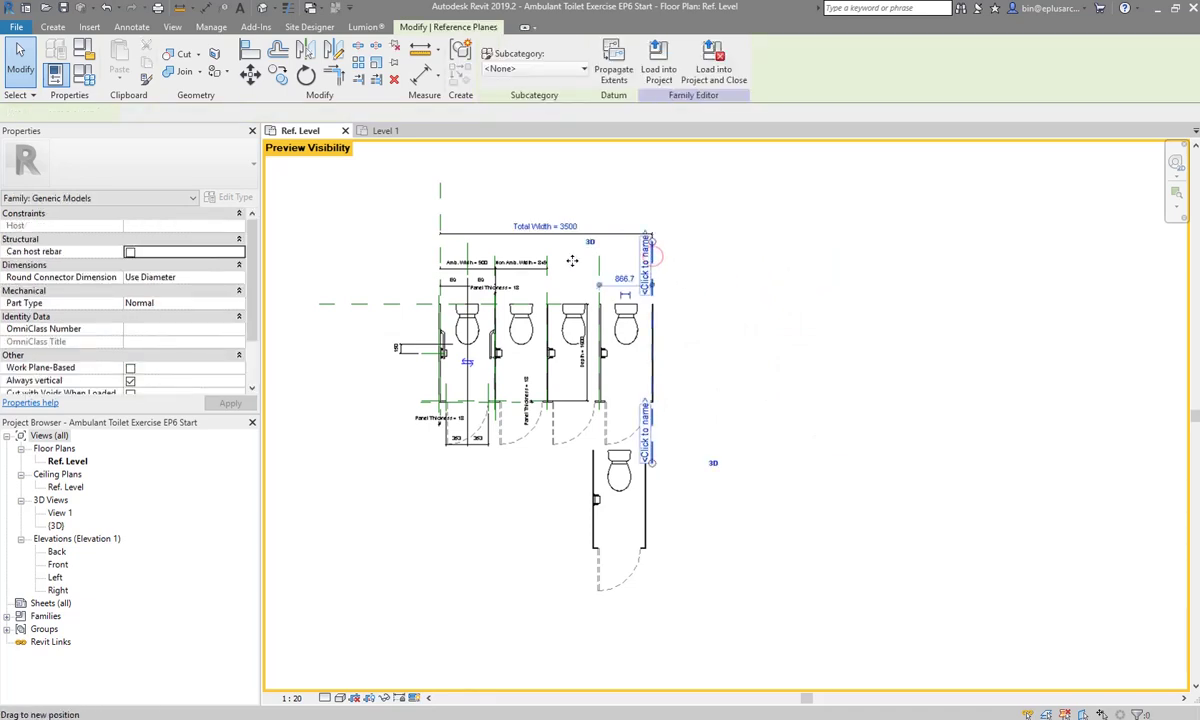
pyautogui.moveTo(572, 261); pyautogui.dragTo(573, 261)
pyautogui.click(700, 313)
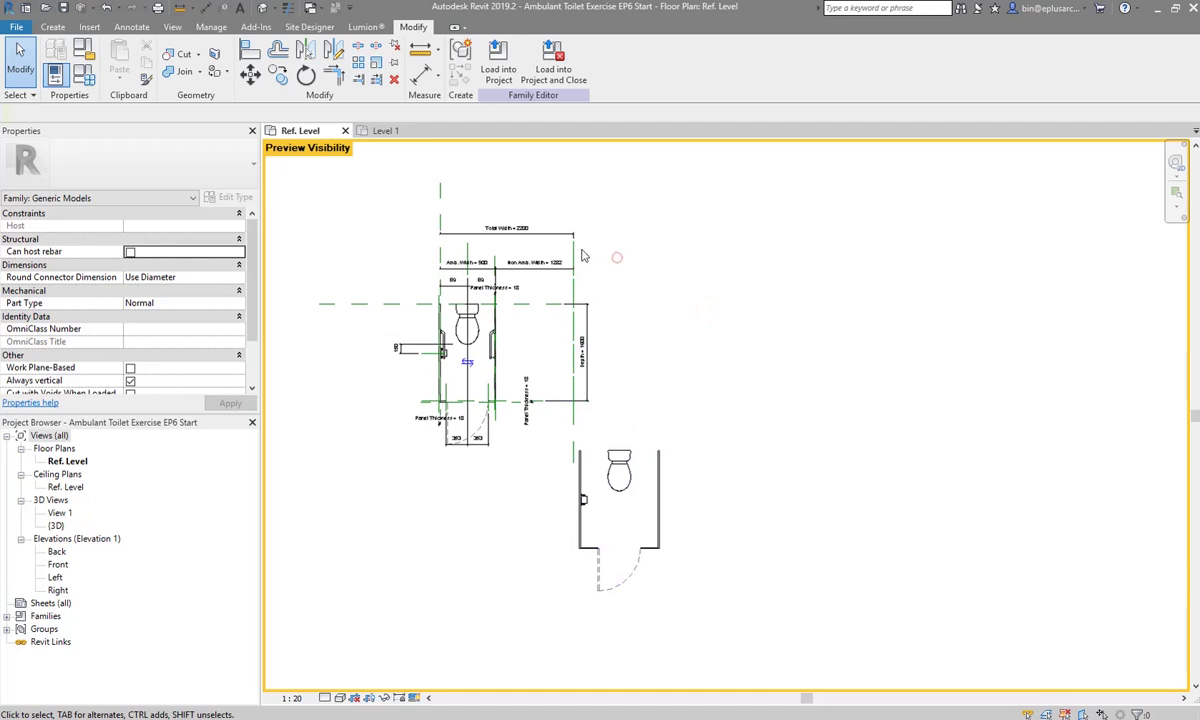
pyautogui.moveTo(584, 256); pyautogui.dragTo(699, 377)
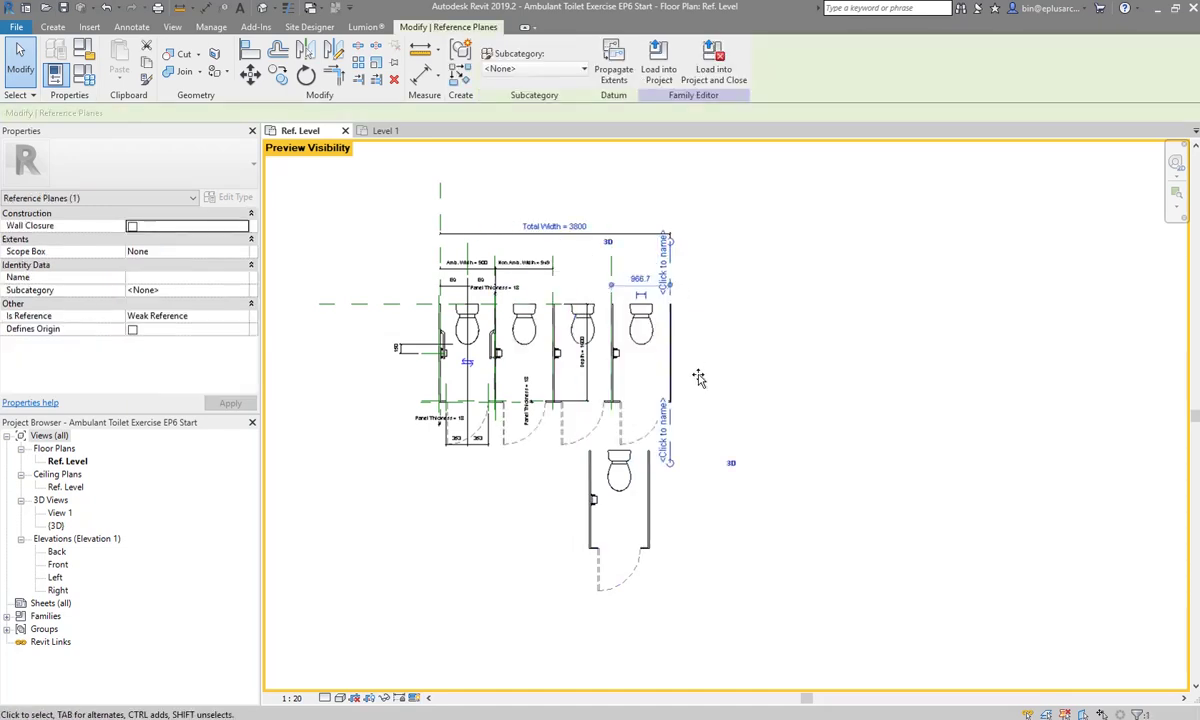
pyautogui.press('Escape')
# Align the lower single cubicle onto the horizontal reference plane within the 3800-wide row
pyautogui.scroll(1, 612, 470)
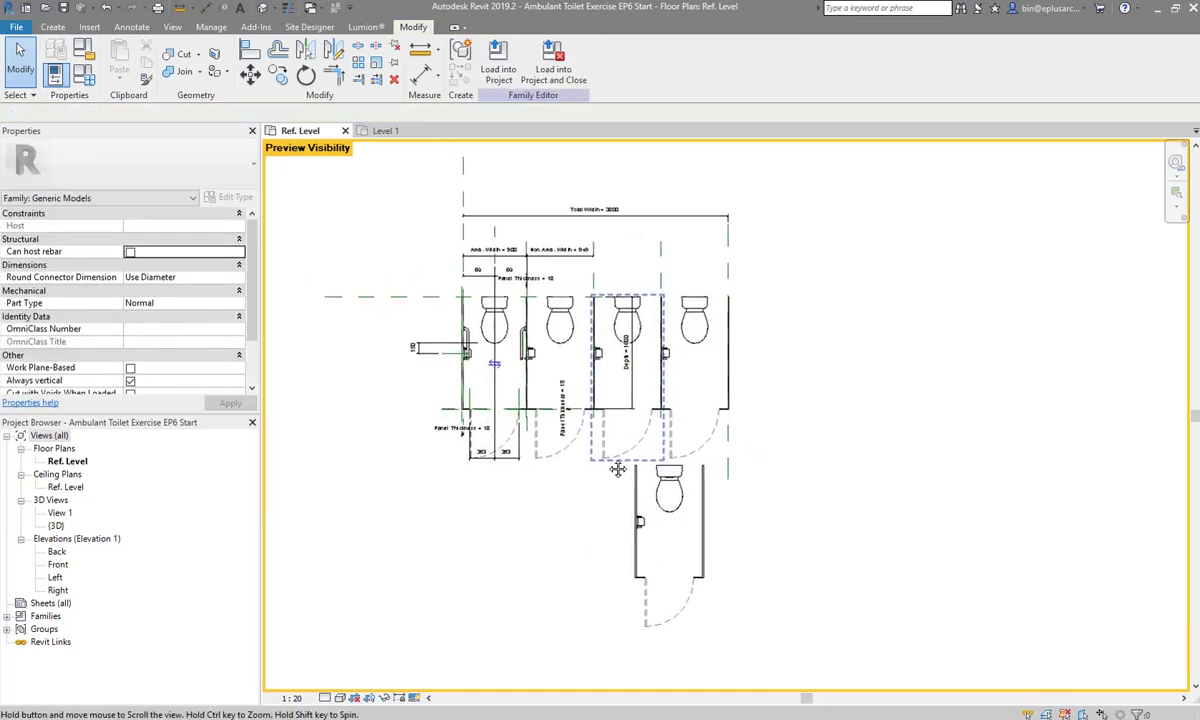
pyautogui.press('l')
pyautogui.click(393, 297)
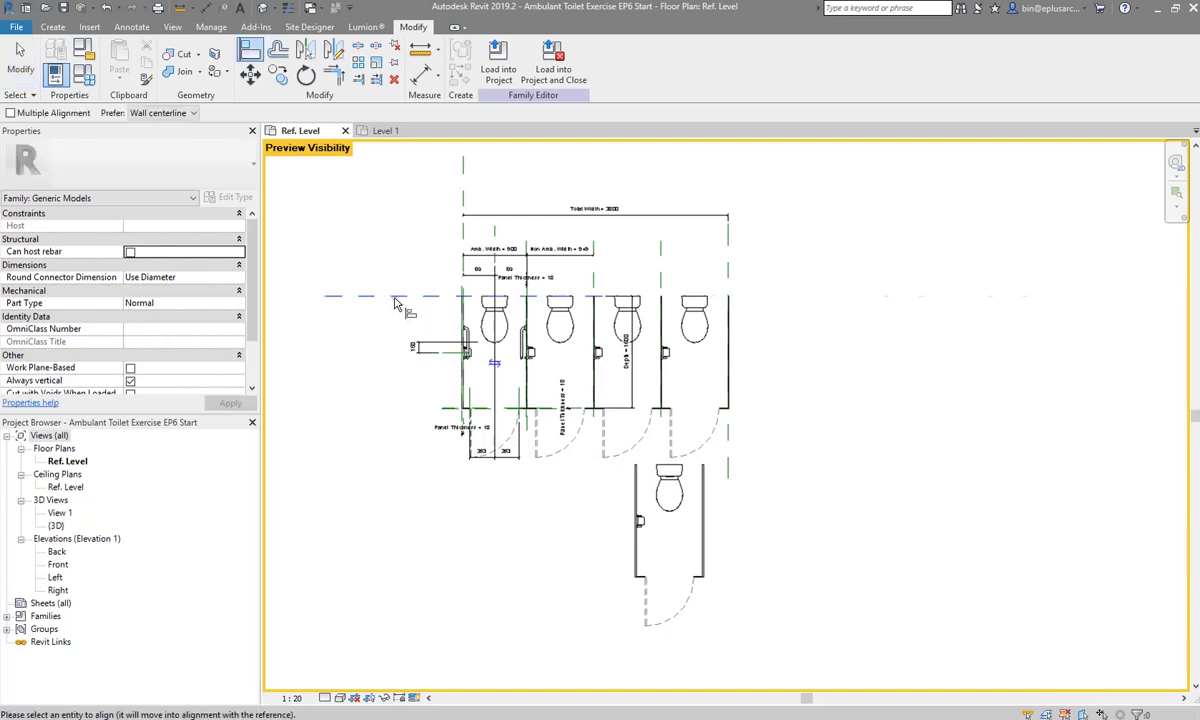
pyautogui.click(612, 446)
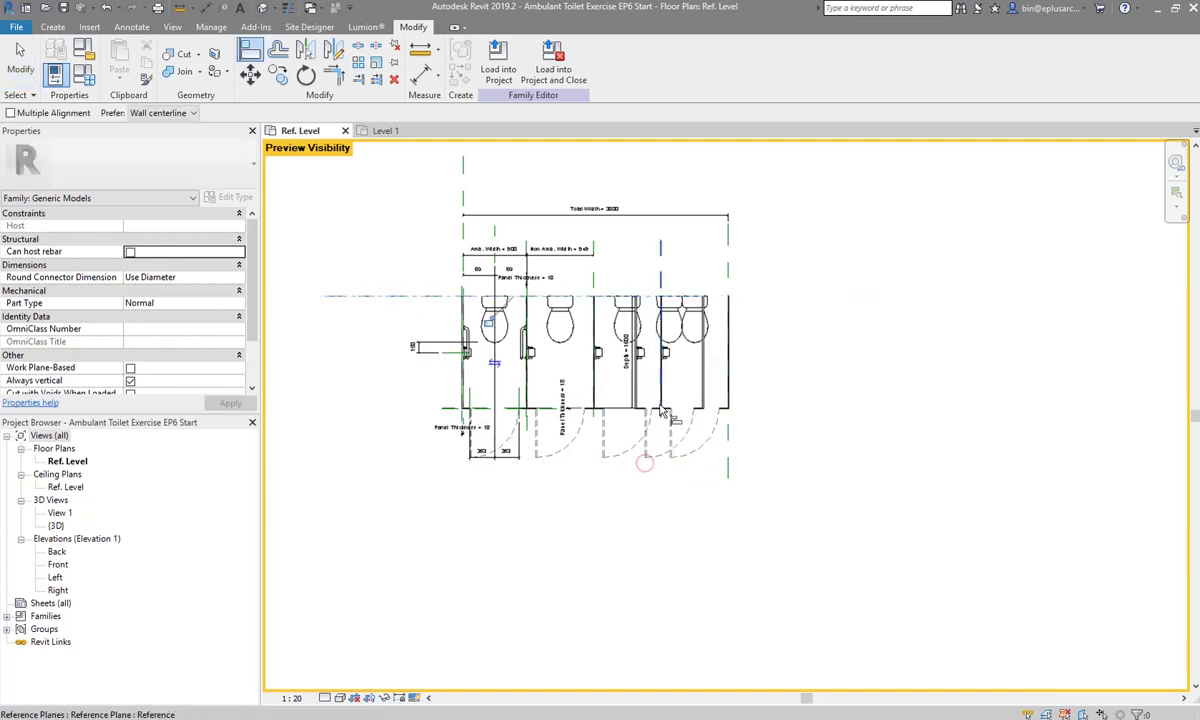
pyautogui.scroll(3, 547, 334)
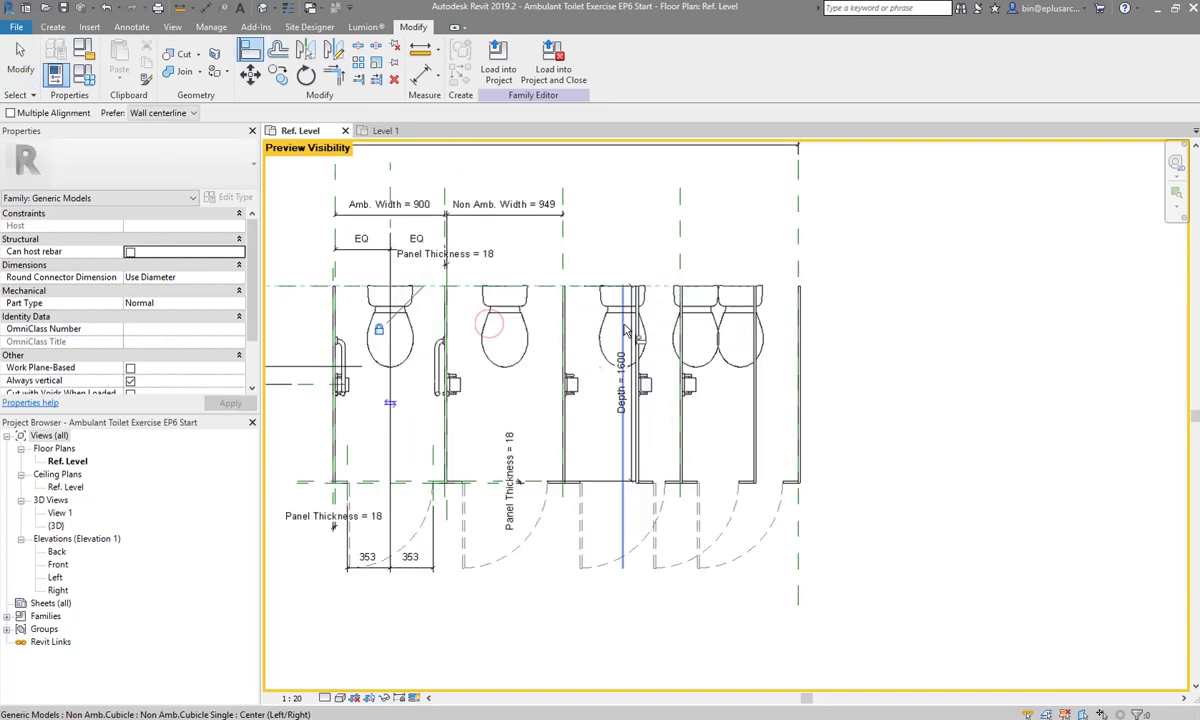
pyautogui.scroll(2, 535, 208)
pyautogui.scroll(1, 535, 208)
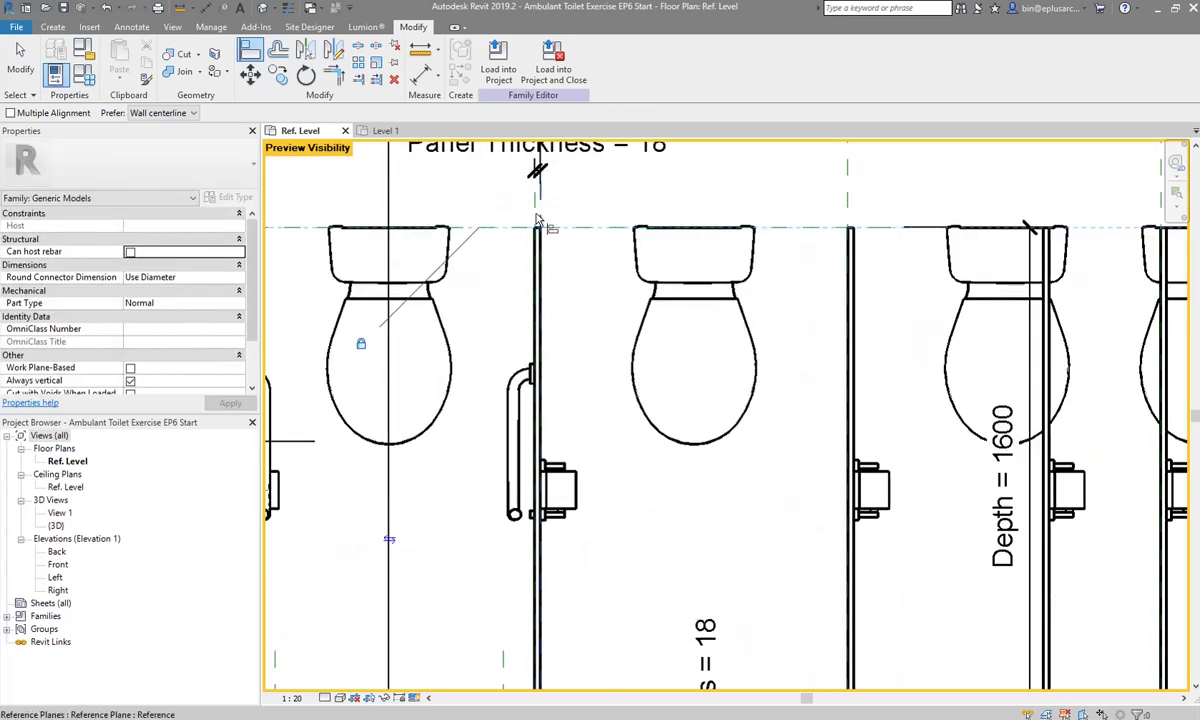
pyautogui.scroll(-2, 535, 208)
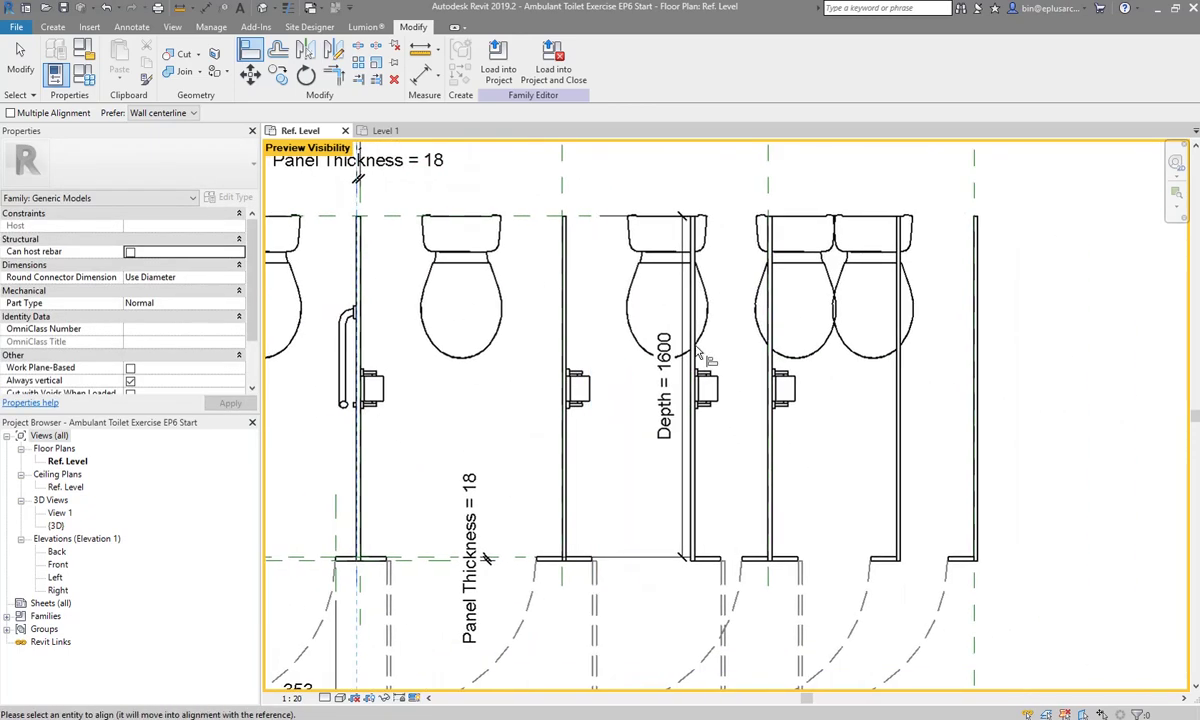
pyautogui.scroll(1, 674, 429)
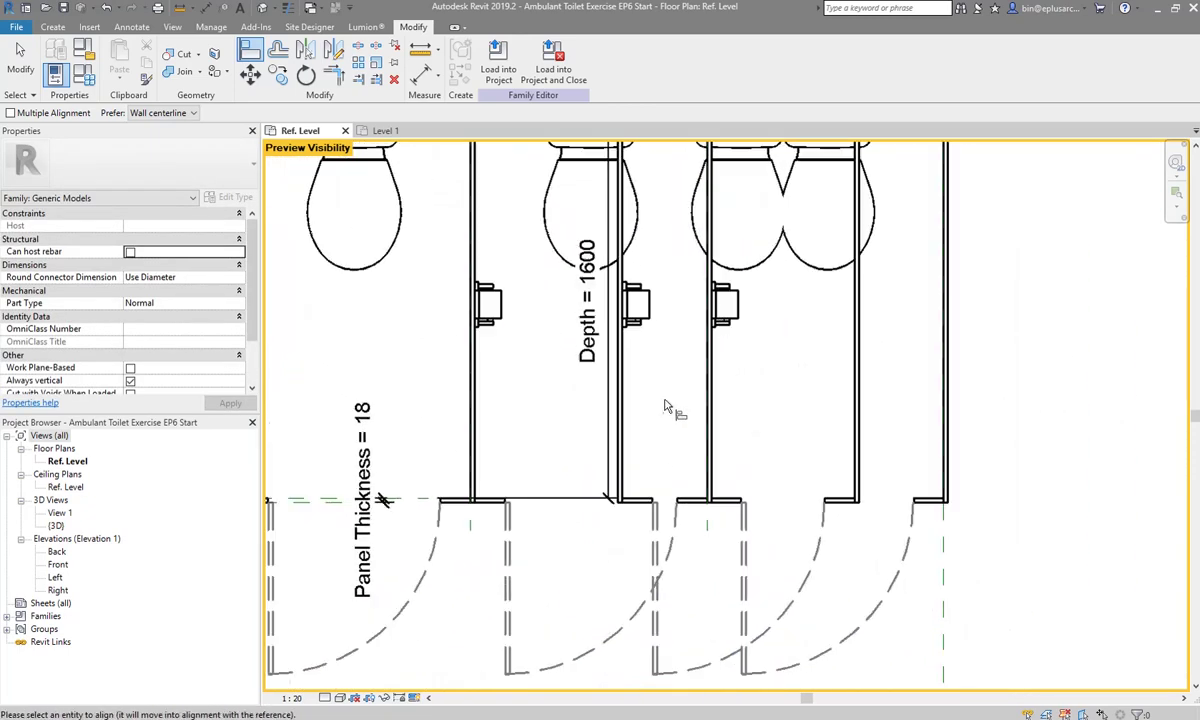
pyautogui.click(621, 453)
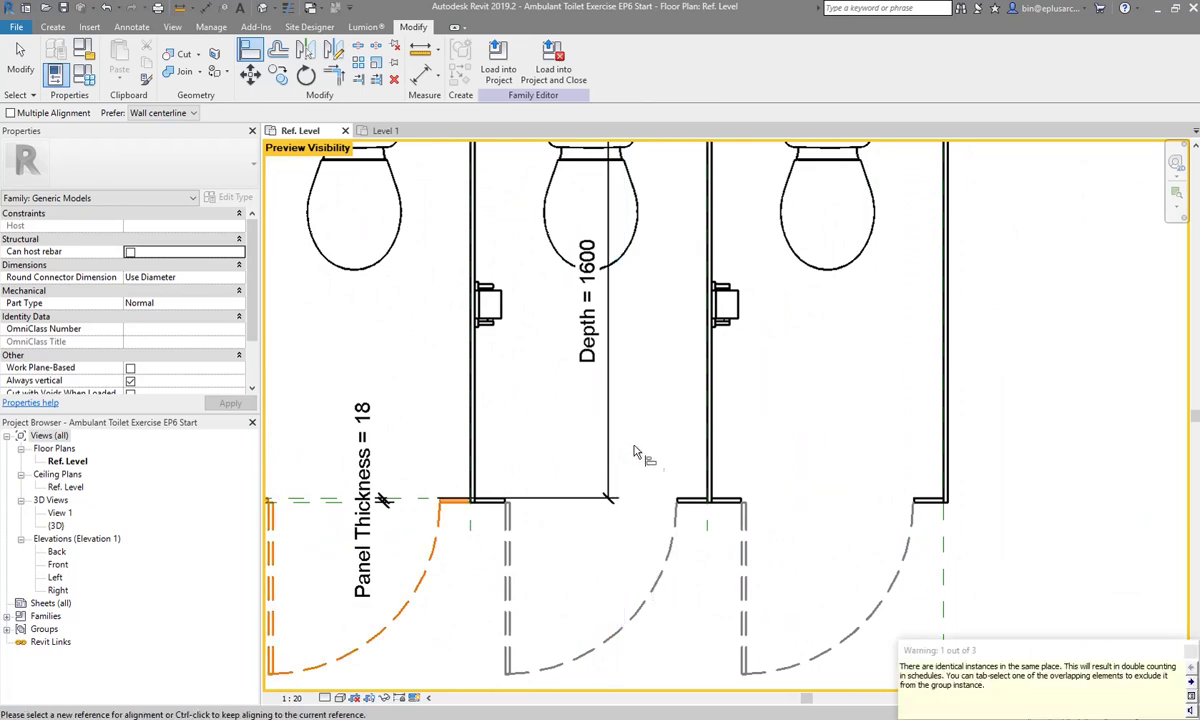
pyautogui.scroll(-2, 788, 519)
pyautogui.scroll(-1, 792, 490)
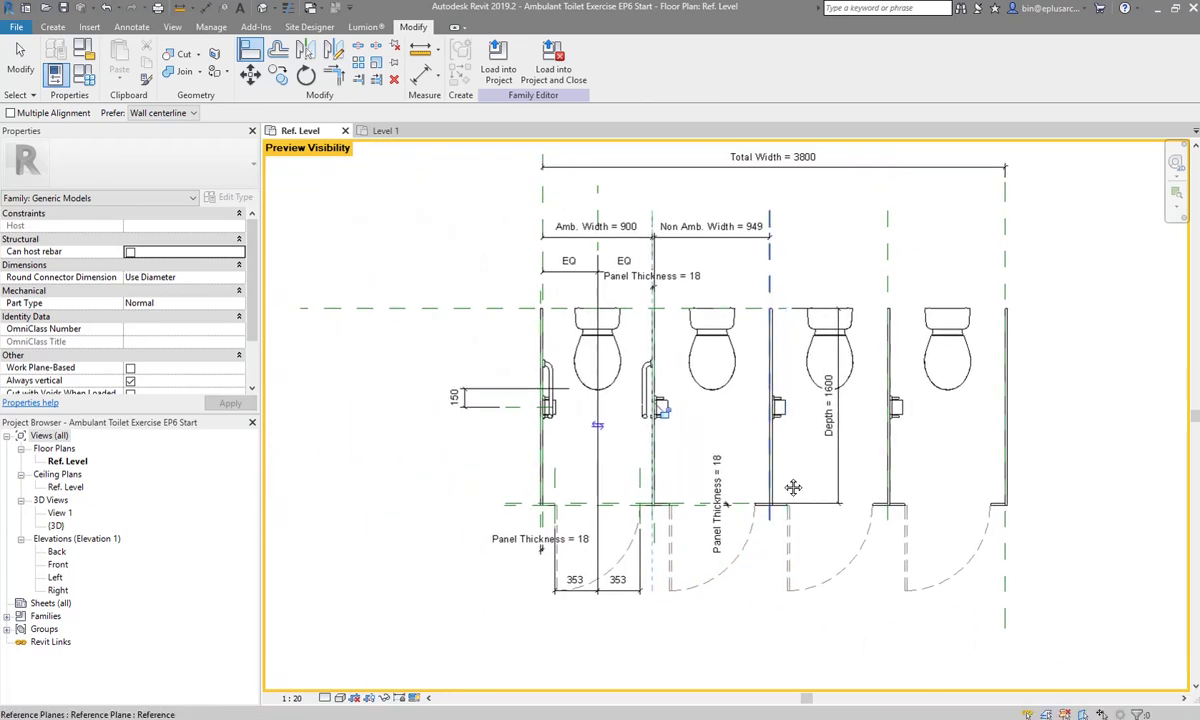
pyautogui.moveTo(663, 425)
pyautogui.mouseDown(button='middle')
pyautogui.moveTo(682, 443)
pyautogui.moveTo(618, 447)
pyautogui.mouseUp(button='middle')
pyautogui.press('Escape')
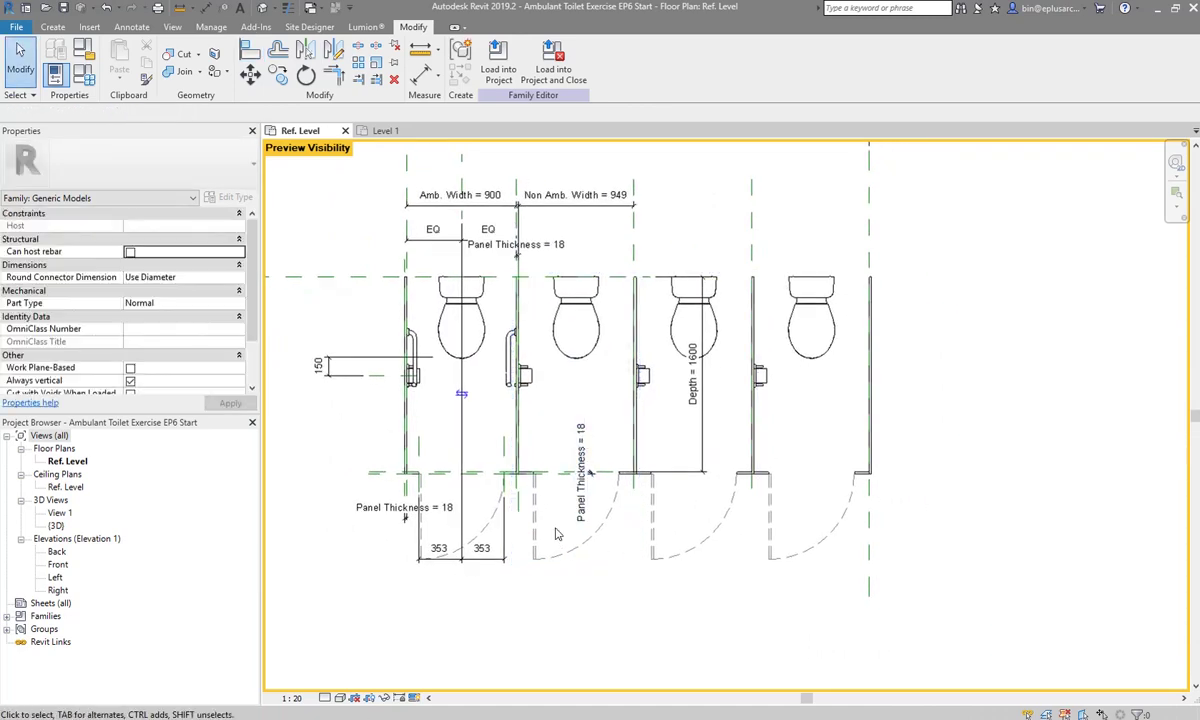
# Zoom around the row and select Array Group 2 among the arrayed cubicles
pyautogui.scroll(1, 567, 517)
pyautogui.scroll(1, 567, 517)
pyautogui.scroll(1, 567, 517)
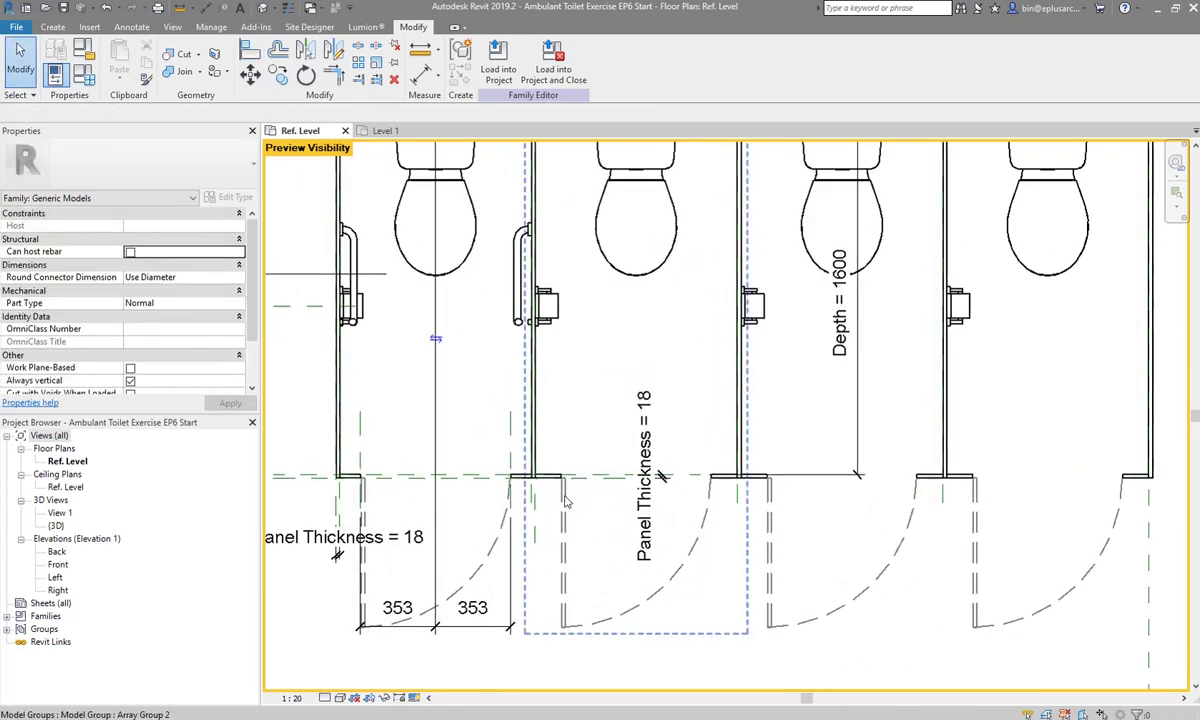
pyautogui.click(563, 495)
pyautogui.scroll(1, 540, 490)
pyautogui.scroll(1, 503, 484)
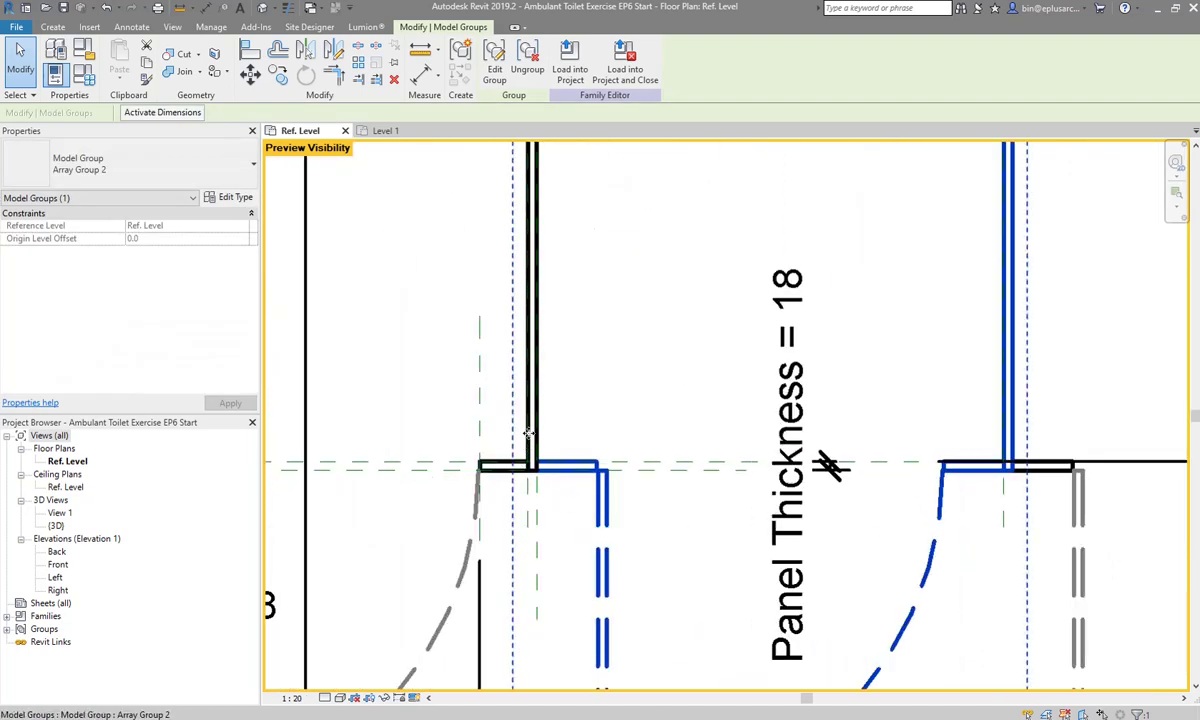
pyautogui.scroll(-1, 500, 450)
pyautogui.moveTo(884, 458); pyautogui.dragTo(598, 465, button='middle')
pyautogui.scroll(1, 598, 465)
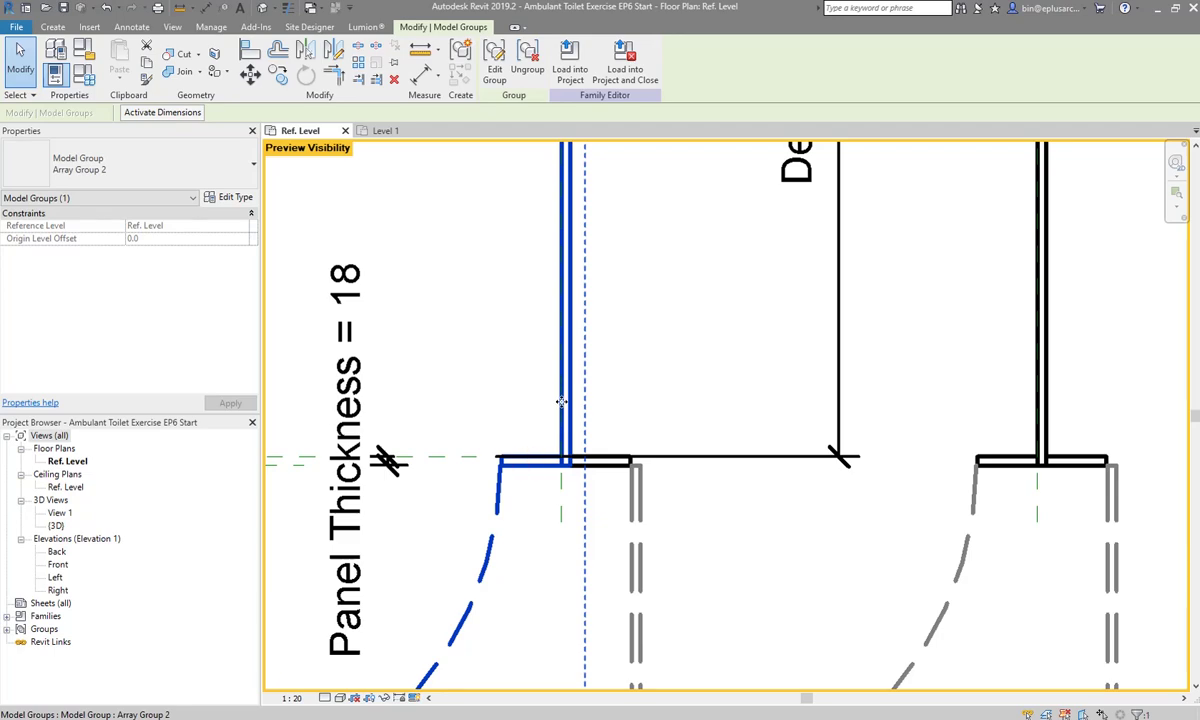
pyautogui.press('Escape')
pyautogui.click(592, 468)
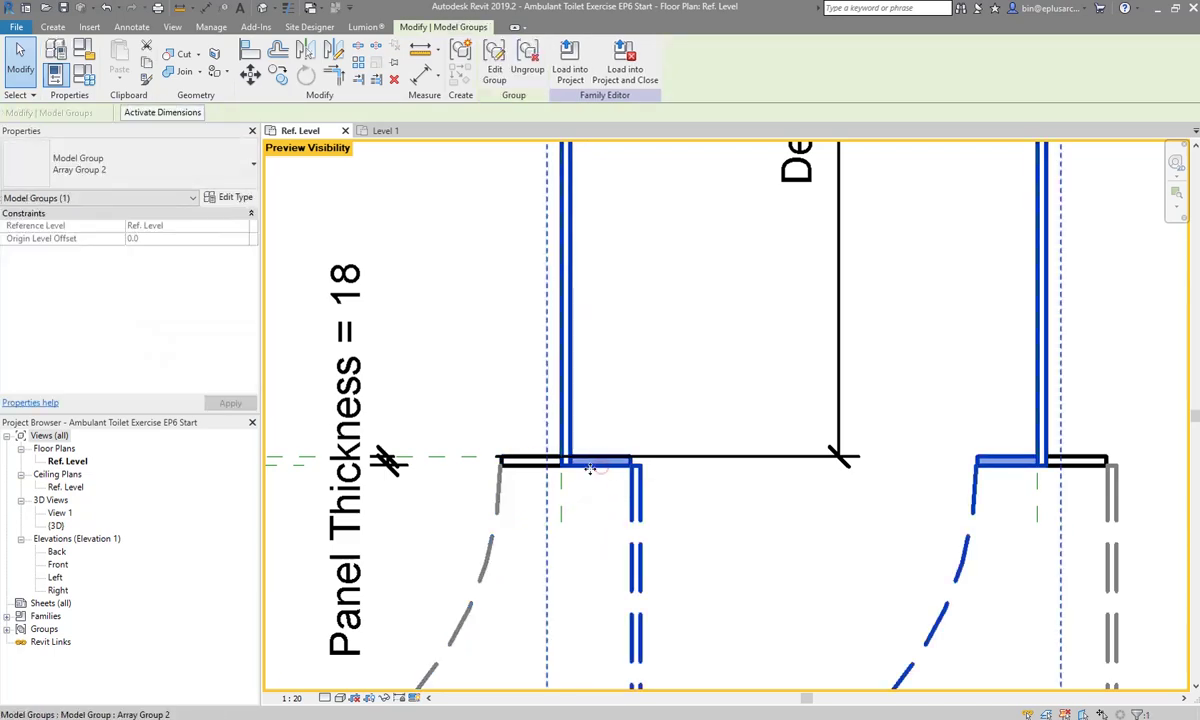
pyautogui.scroll(-2, 566, 416)
pyautogui.scroll(-1, 536, 455)
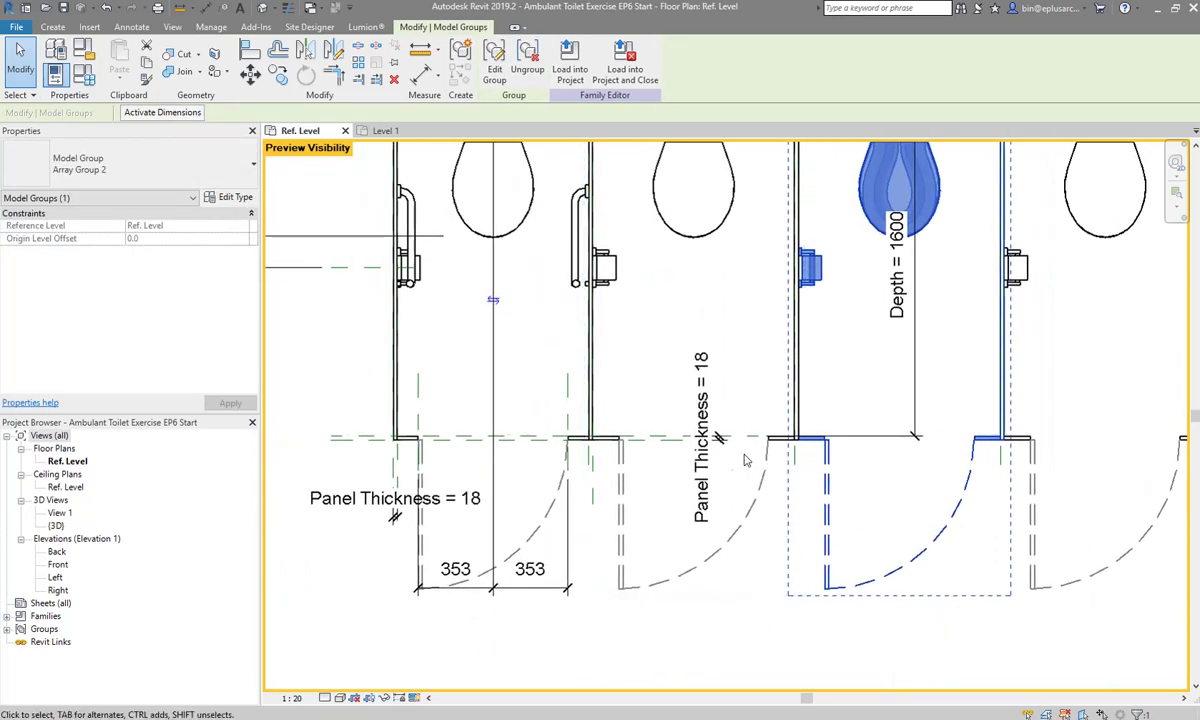
pyautogui.press('Escape')
pyautogui.click(628, 474)
pyautogui.scroll(-1, 615, 425)
pyautogui.scroll(-1, 600, 360)
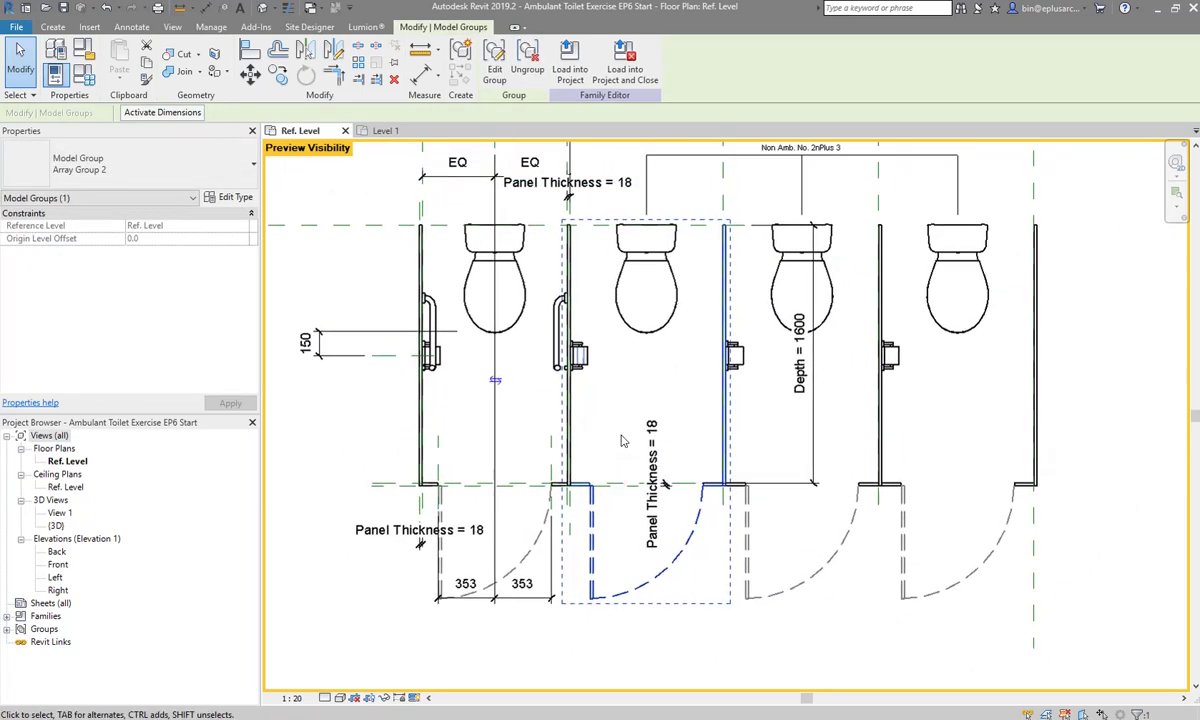
# Edit Array Group 2 to turn off its cubicle's Panel - Left, then finish the group
pyautogui.click(494, 70)
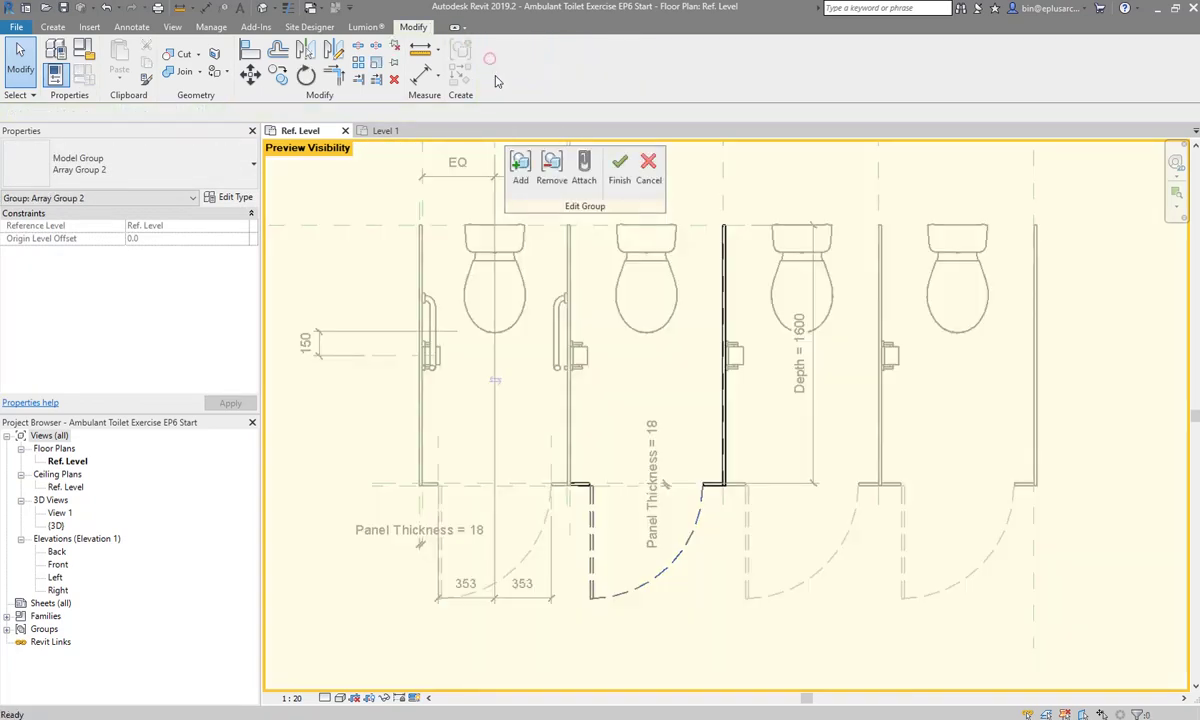
pyautogui.click(592, 508)
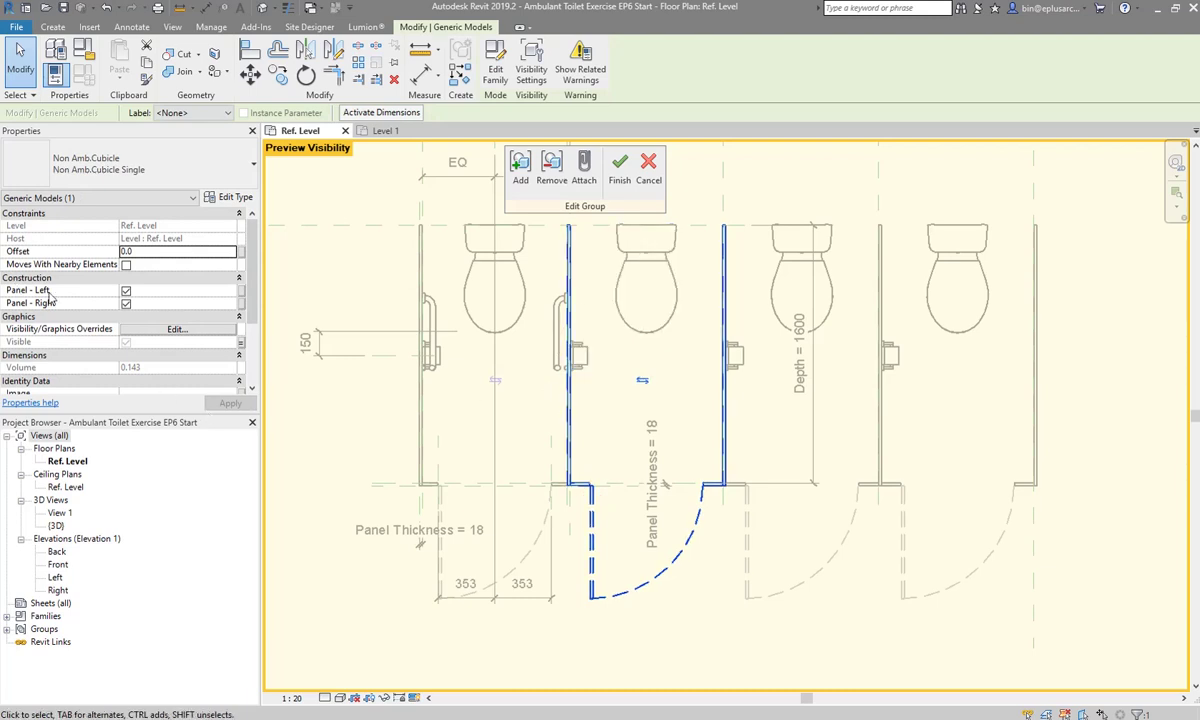
pyautogui.click(125, 290)
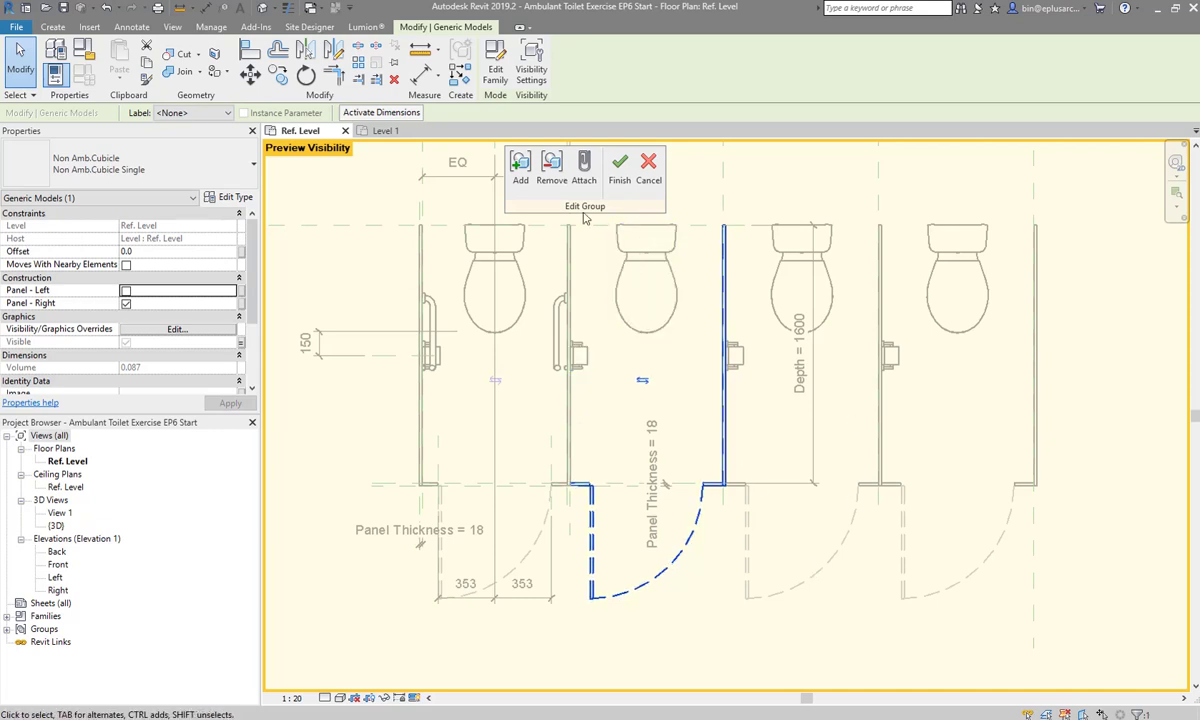
pyautogui.click(619, 168)
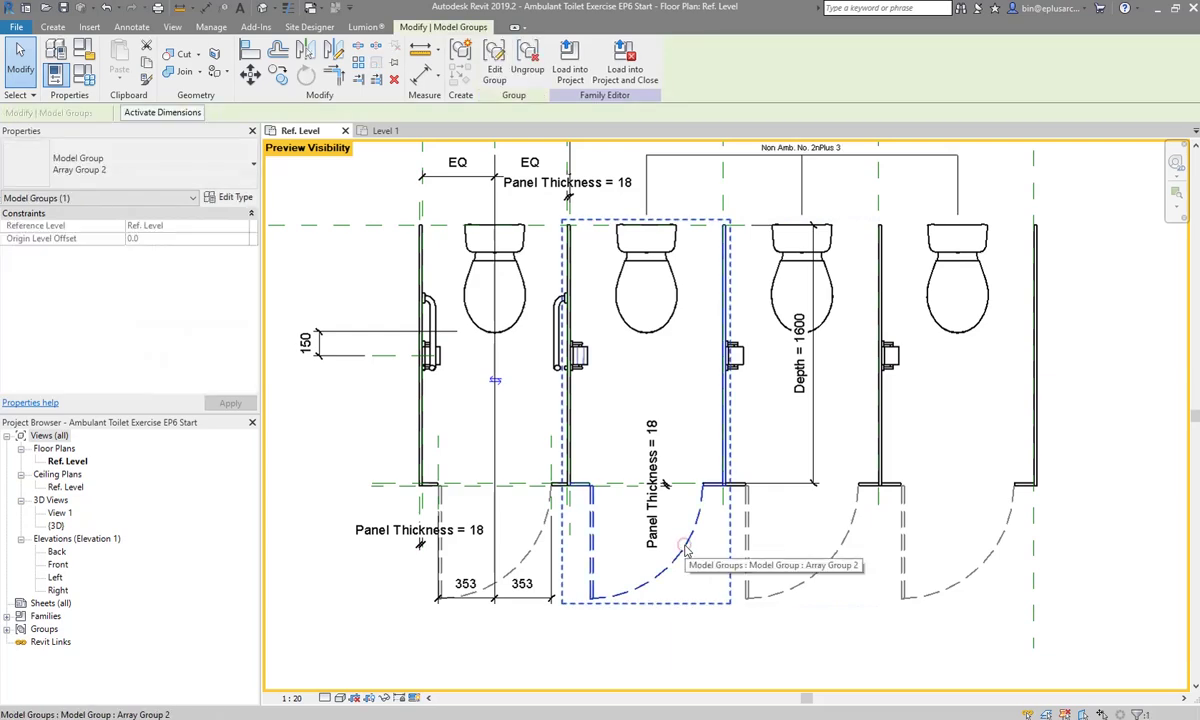
pyautogui.press('Escape')
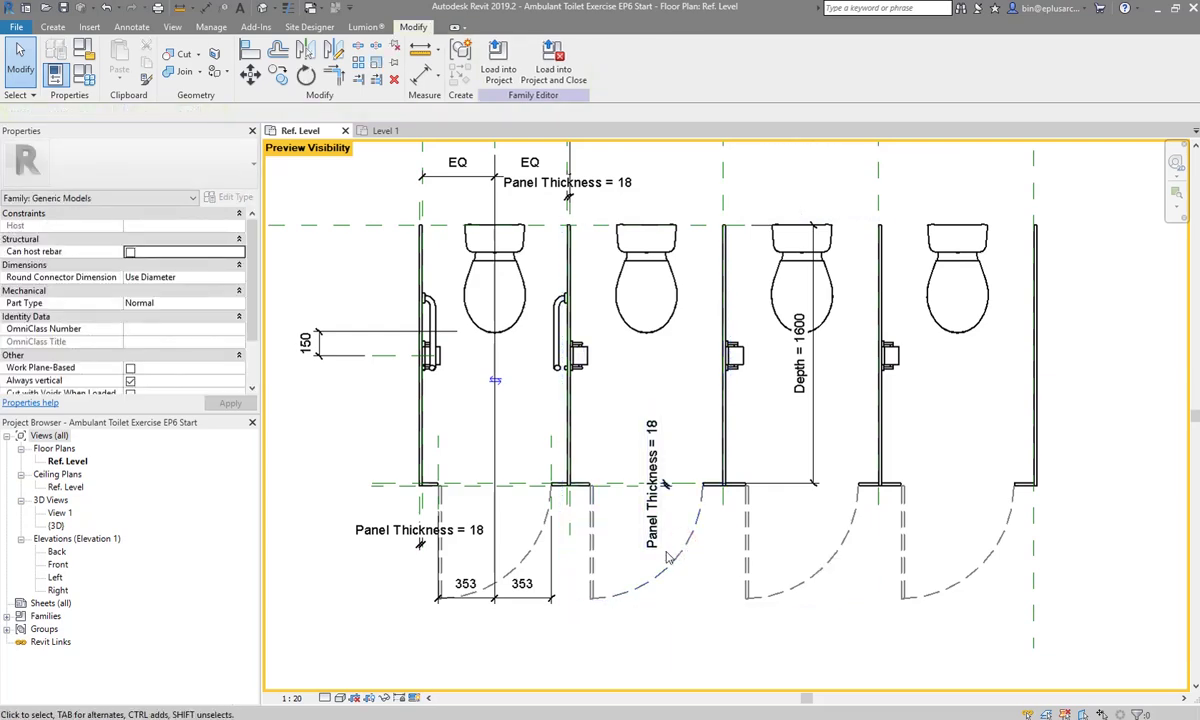
pyautogui.scroll(-2, 683, 477)
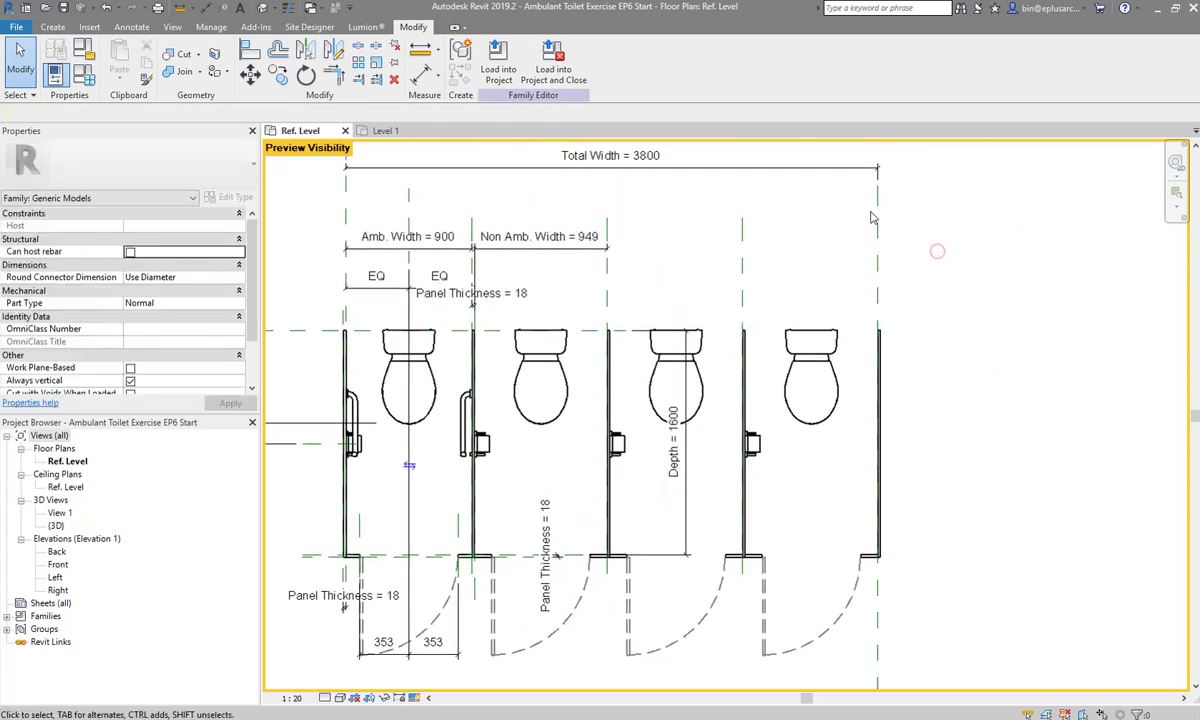
# Drag the row's right reference plane left so only two stalls remain, Non Amb. Width 1082
pyautogui.click(871, 217)
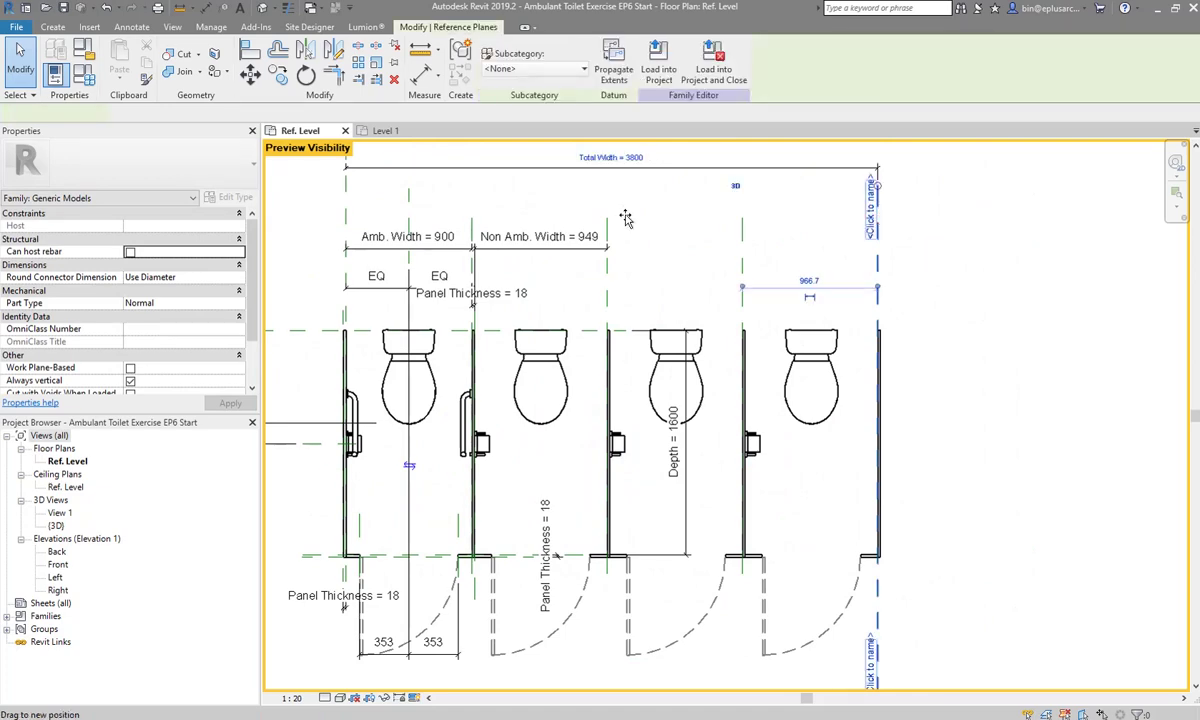
pyautogui.moveTo(625, 217); pyautogui.dragTo(620, 217)
pyautogui.press('Escape')
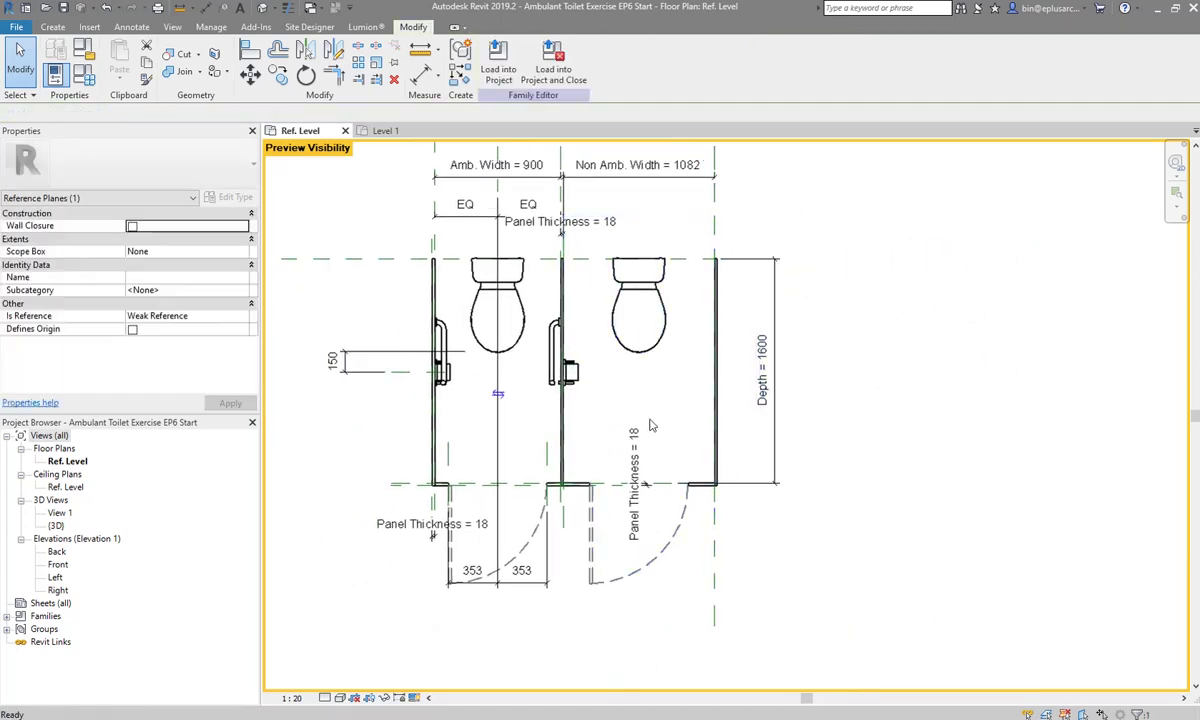
# Turn off the single cubicle's Panel - Left and tie its Visible to Non Amb. Vis Single
pyautogui.click(583, 547)
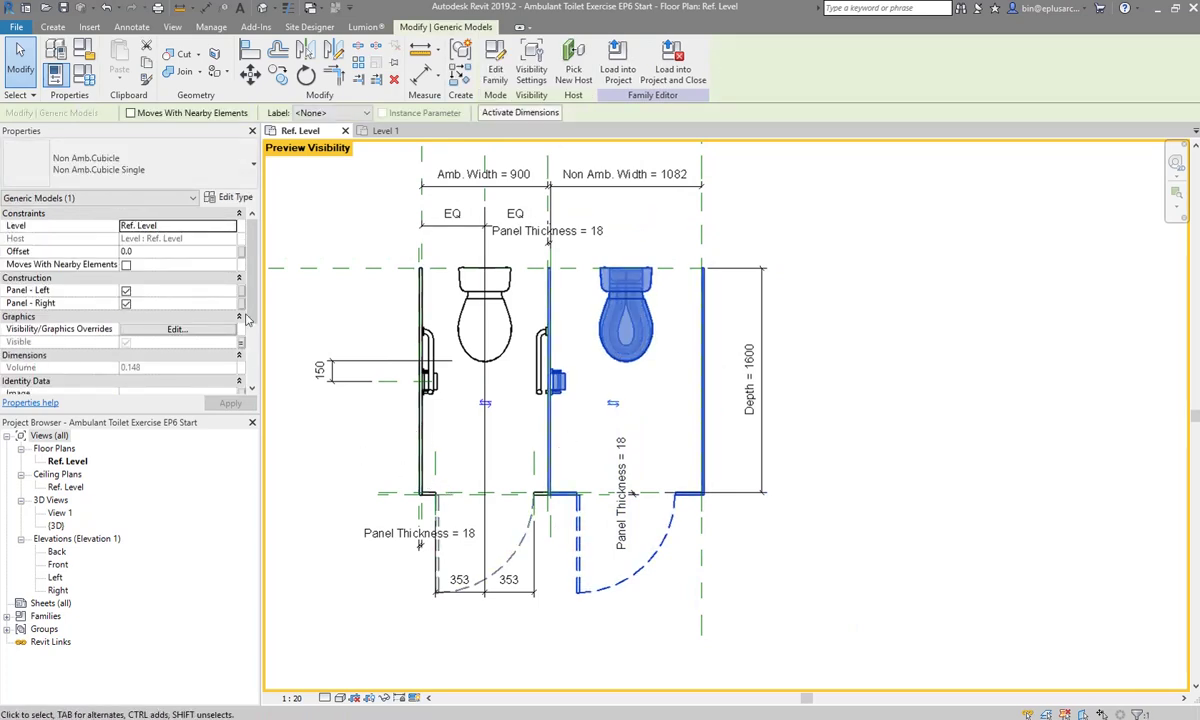
pyautogui.click(126, 290)
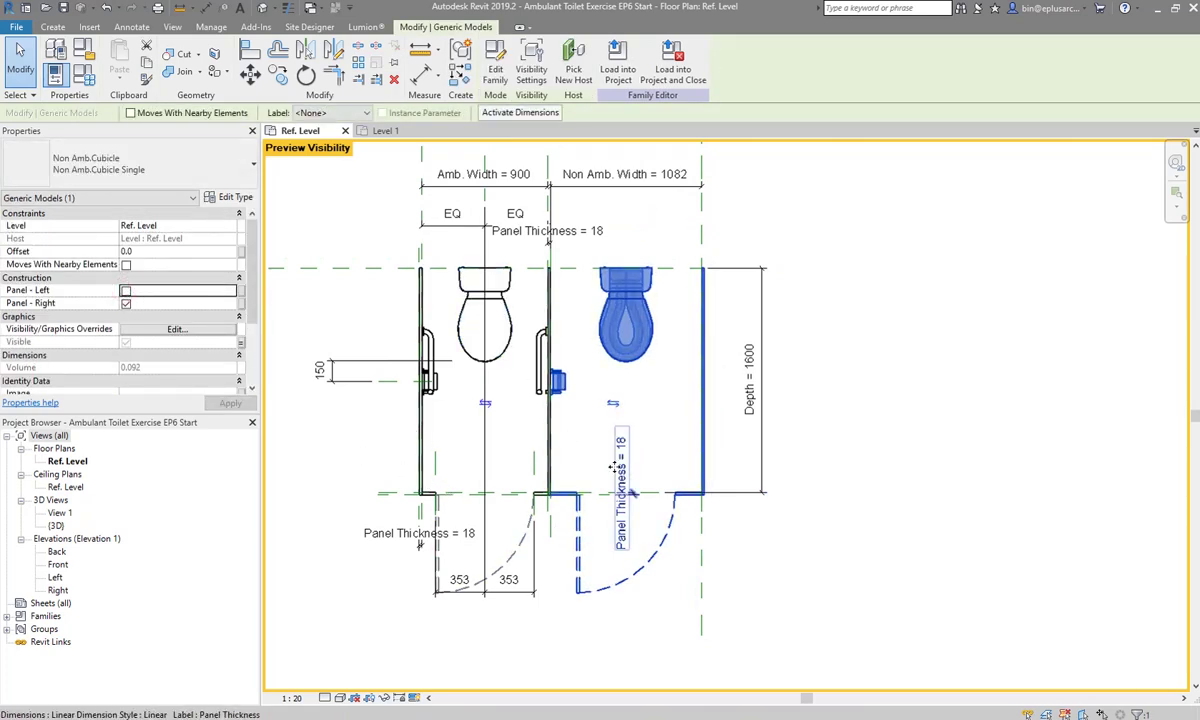
pyautogui.click(240, 346)
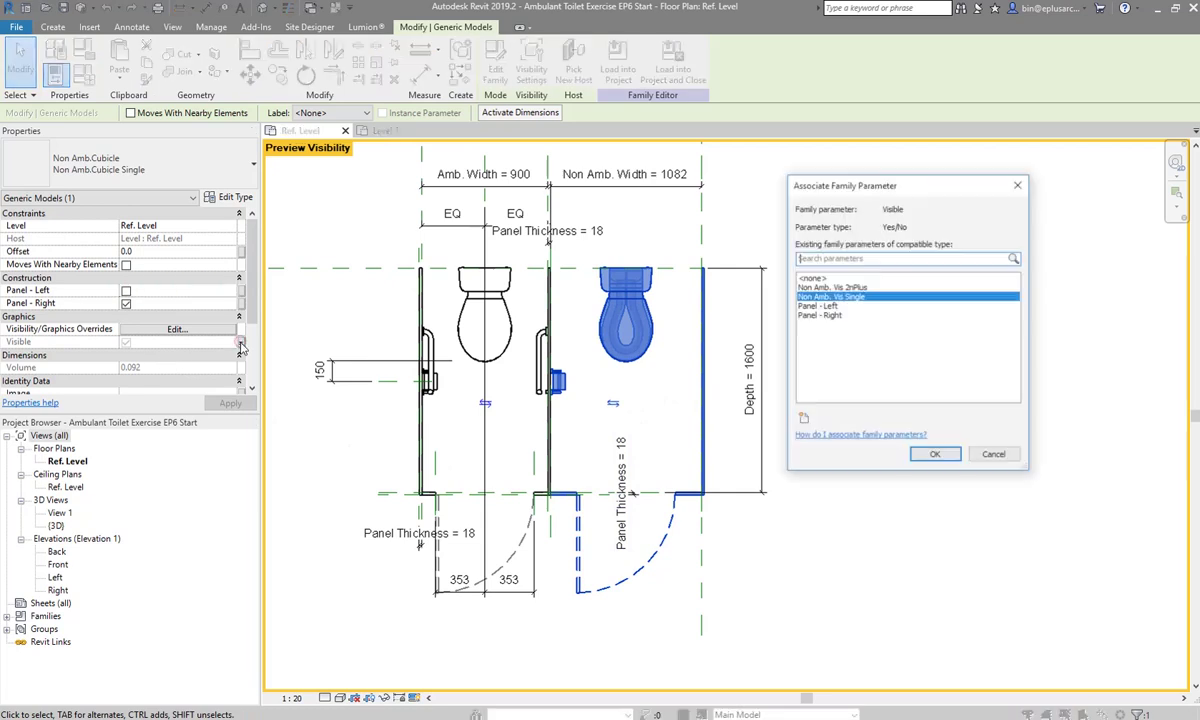
pyautogui.click(935, 456)
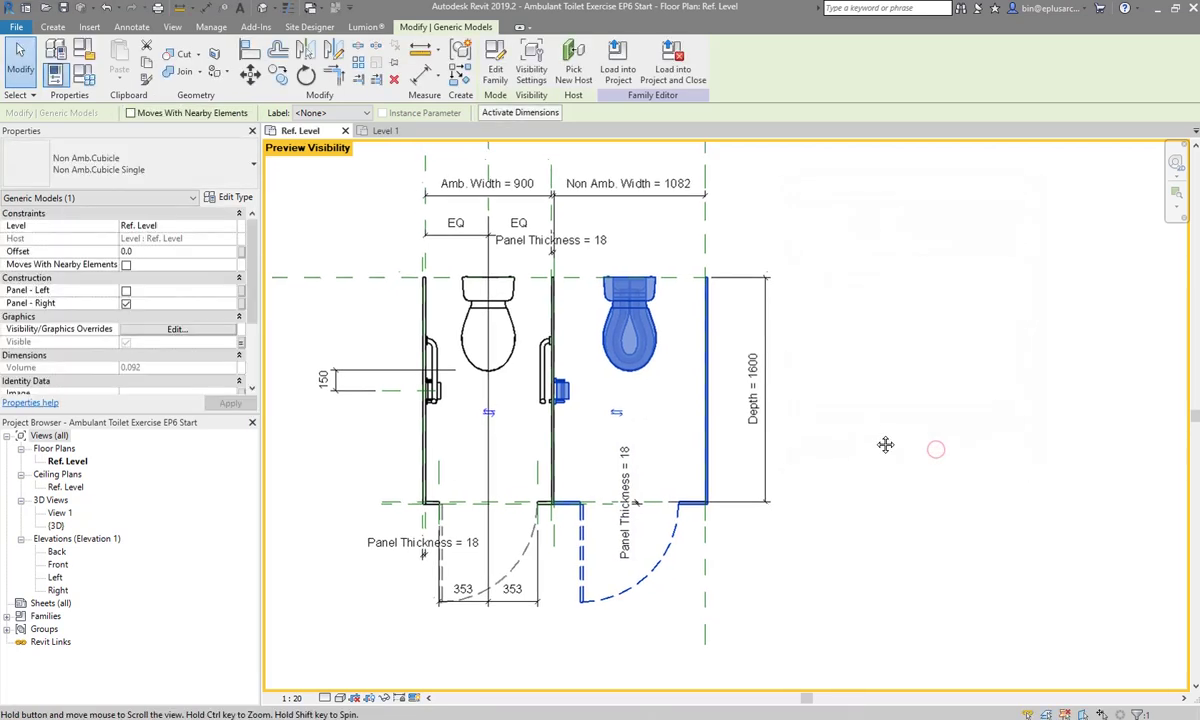
pyautogui.click(884, 441)
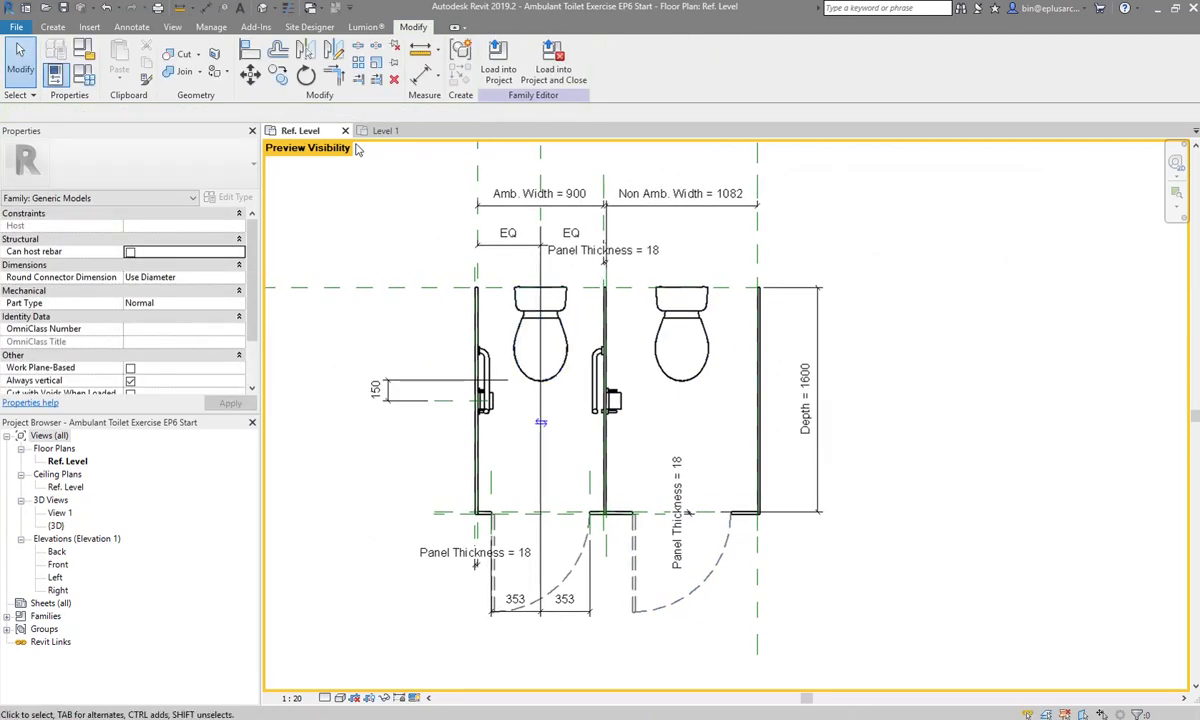
# Reload the edited family into Project2, overwriting the existing version, and return to Ref. Level
pyautogui.click(498, 60)
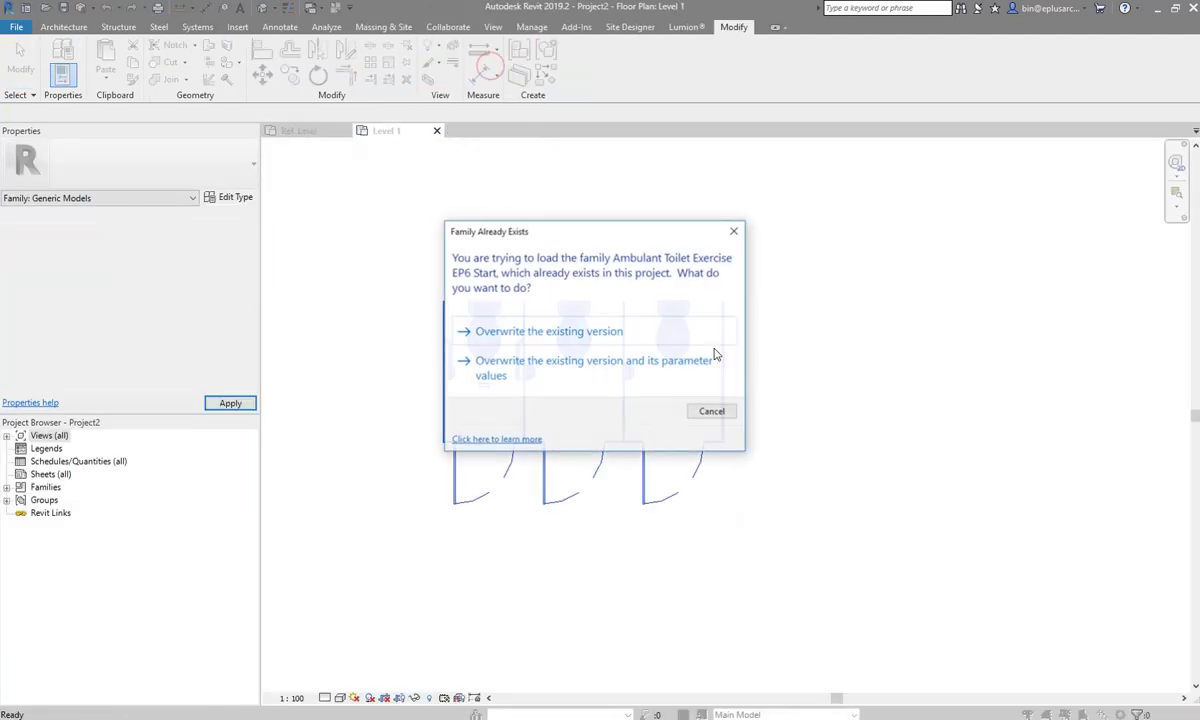
pyautogui.click(555, 335)
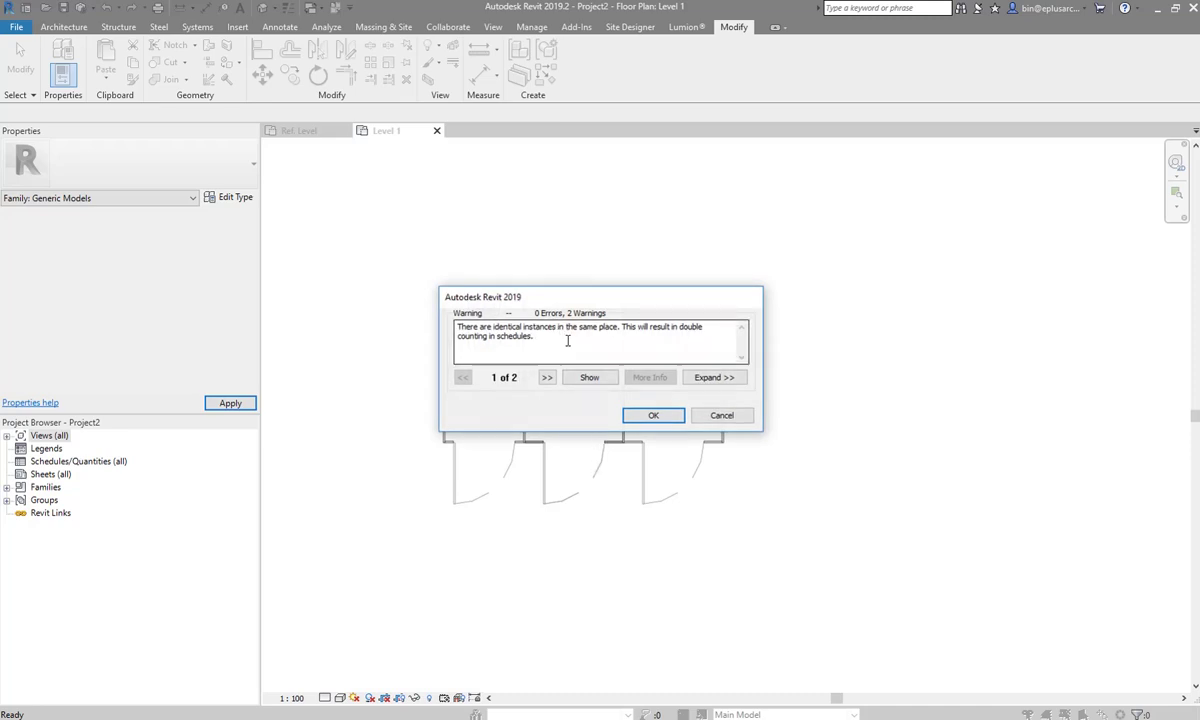
pyautogui.click(653, 415)
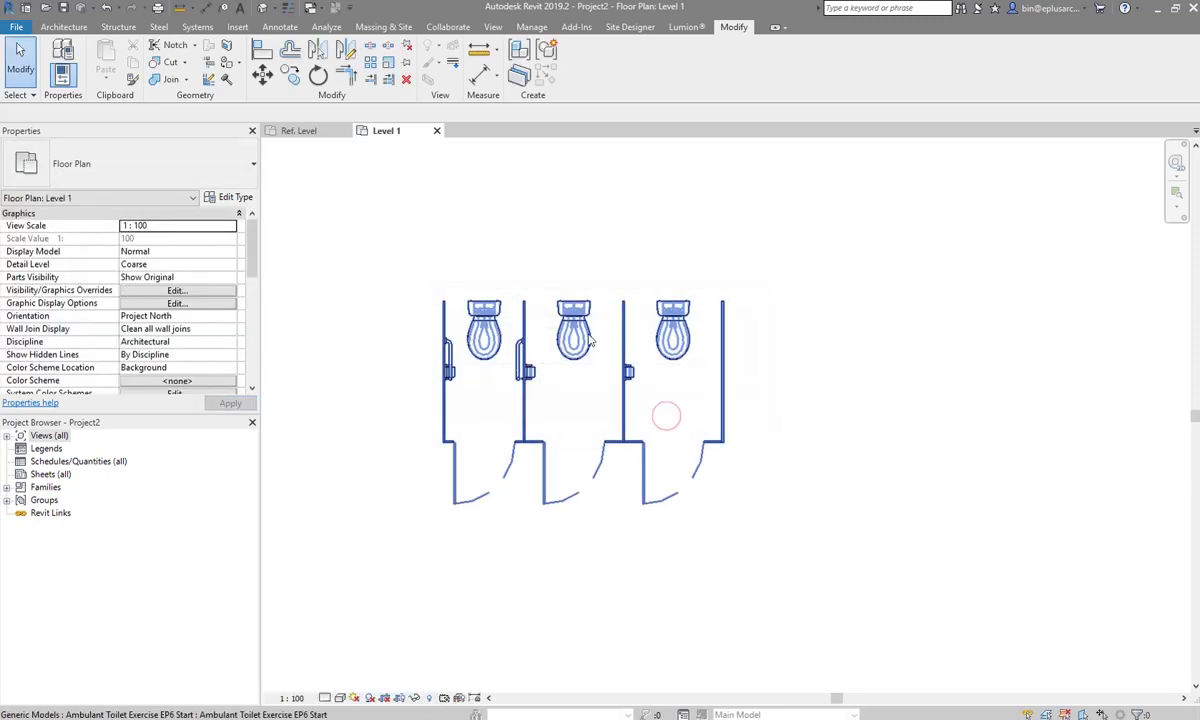
pyautogui.click(322, 136)
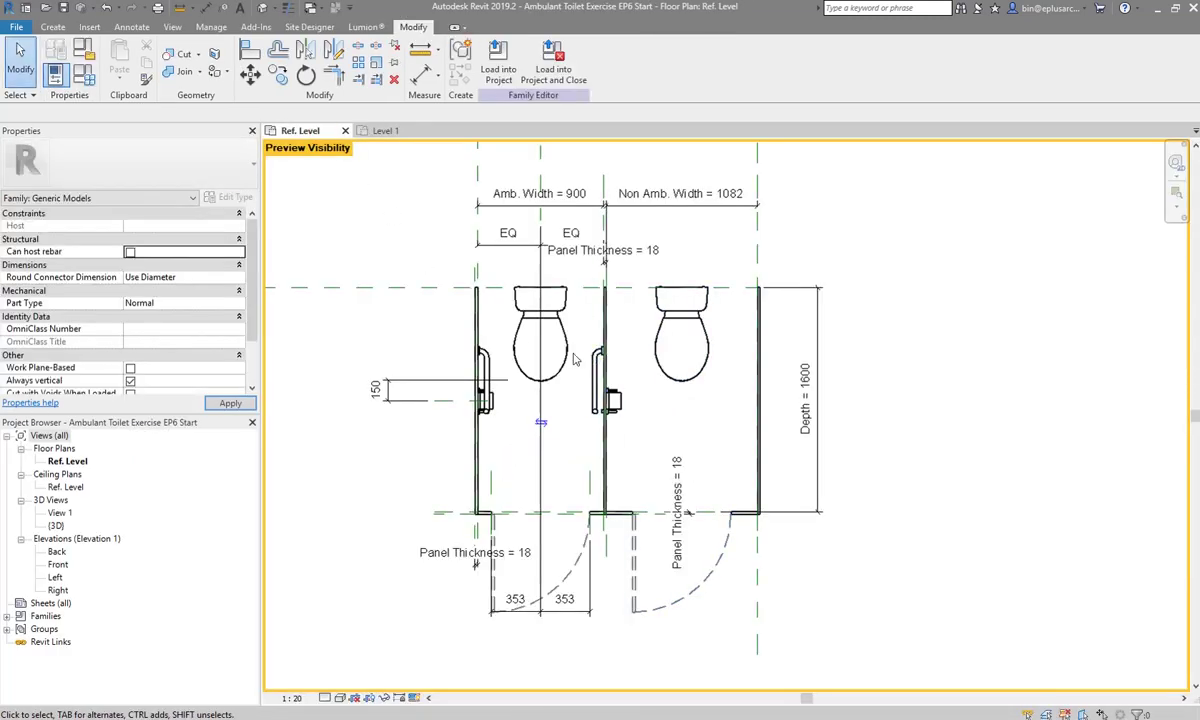
# Check which family parameter controls the right non-ambulant cubicle's visibility
pyautogui.click(683, 338)
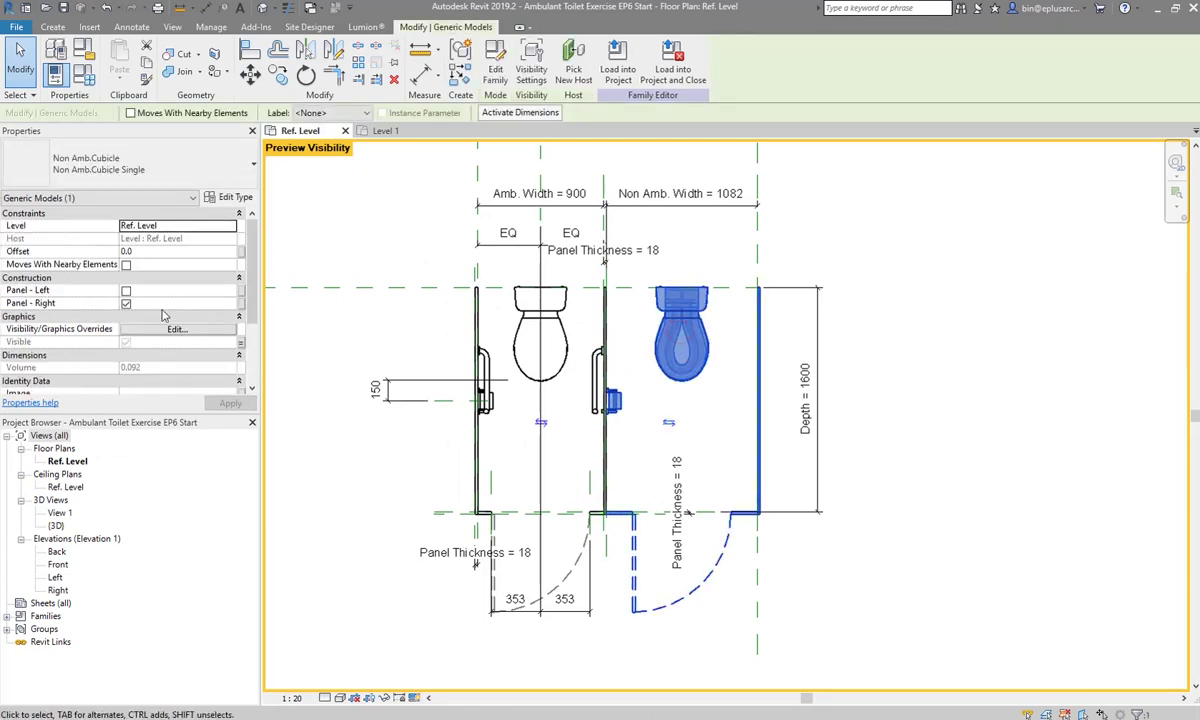
pyautogui.scroll(-2, 215, 345)
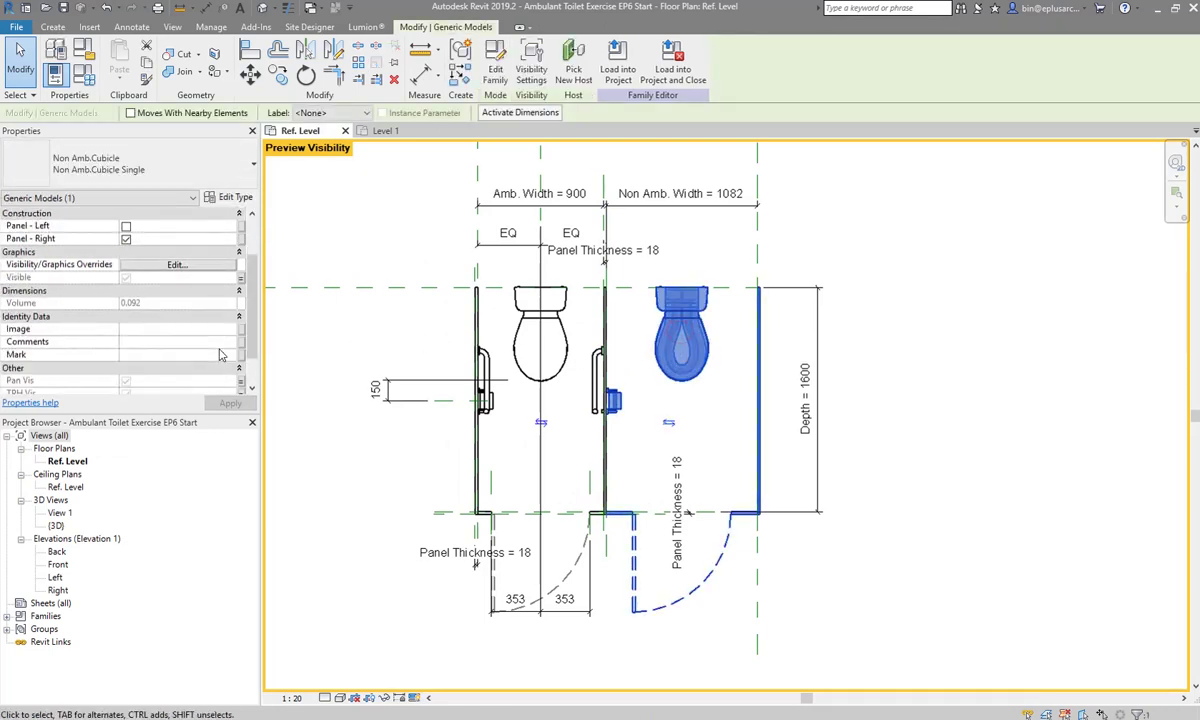
pyautogui.click(241, 279)
pyautogui.press('Escape')
# Give Non Amb. Vis Single the formula if(Non Amb. No. = 1, 1 < 2, 1 > 2) and close Family Types
pyautogui.click(86, 80)
pyautogui.scroll(-3, 351, 407)
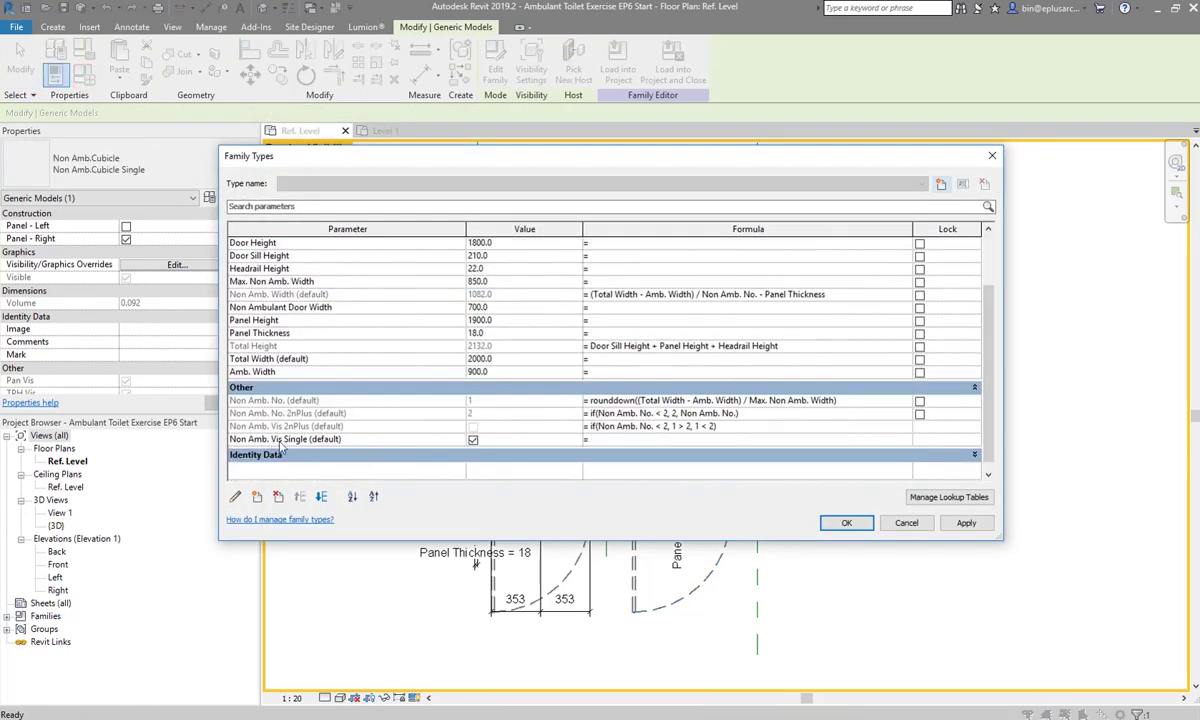
pyautogui.click(614, 440)
pyautogui.write('if(Non Amb. No.=1,1<2,1>2)')
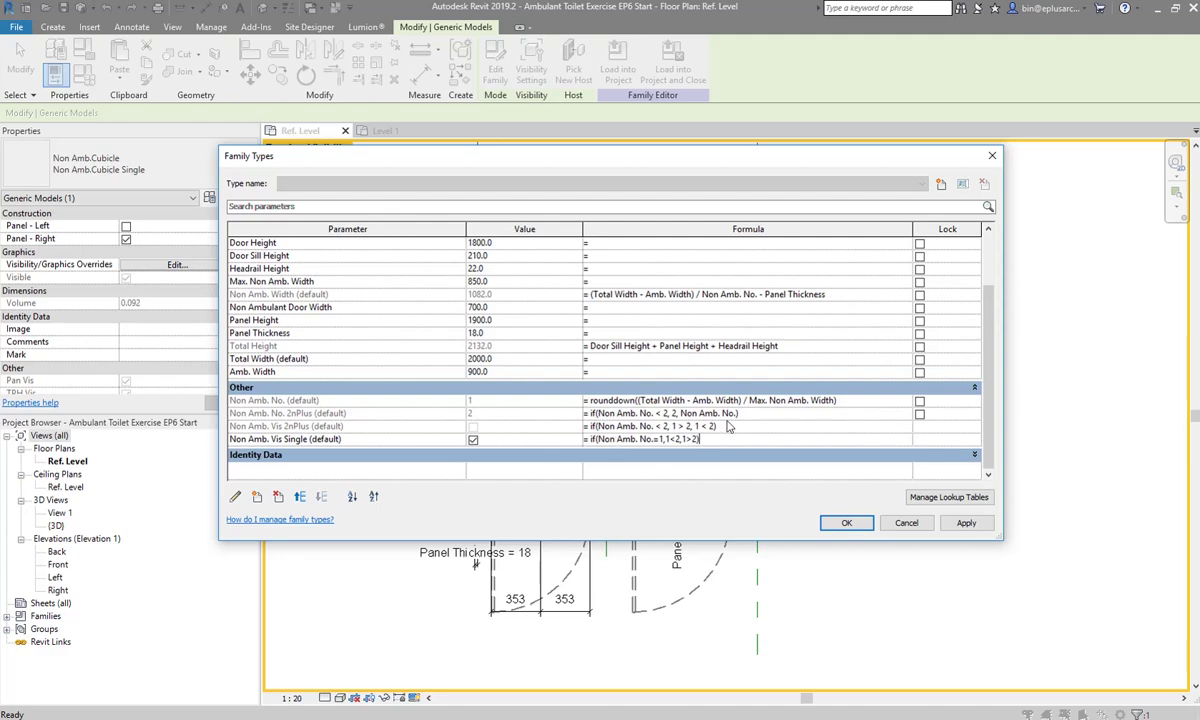
pyautogui.click(744, 429)
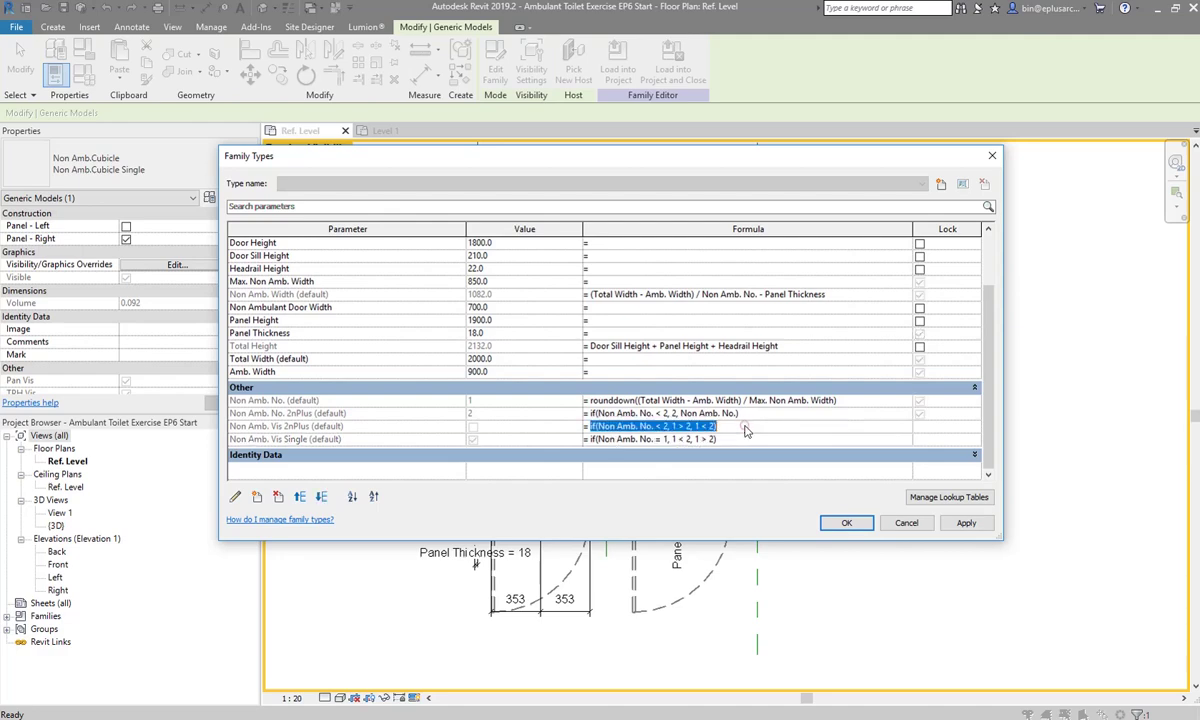
pyautogui.click(846, 523)
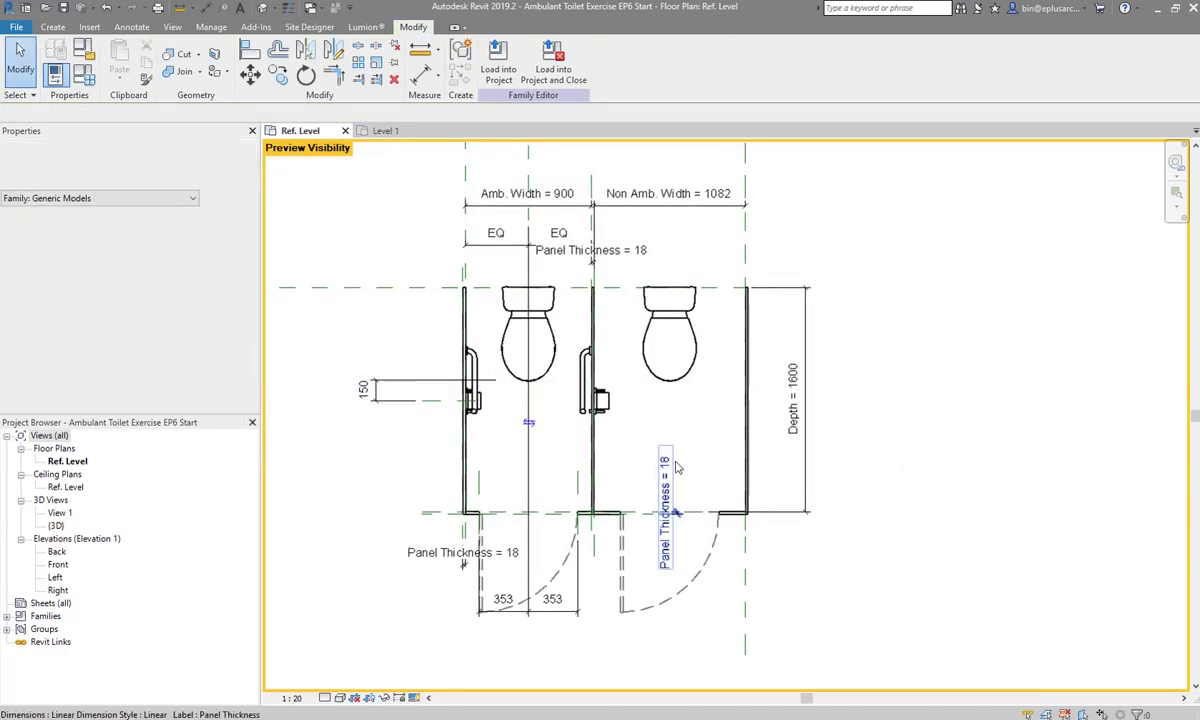
# Load the updated family into Project2, overwrite the existing version, and select the cubicle row
pyautogui.click(498, 62)
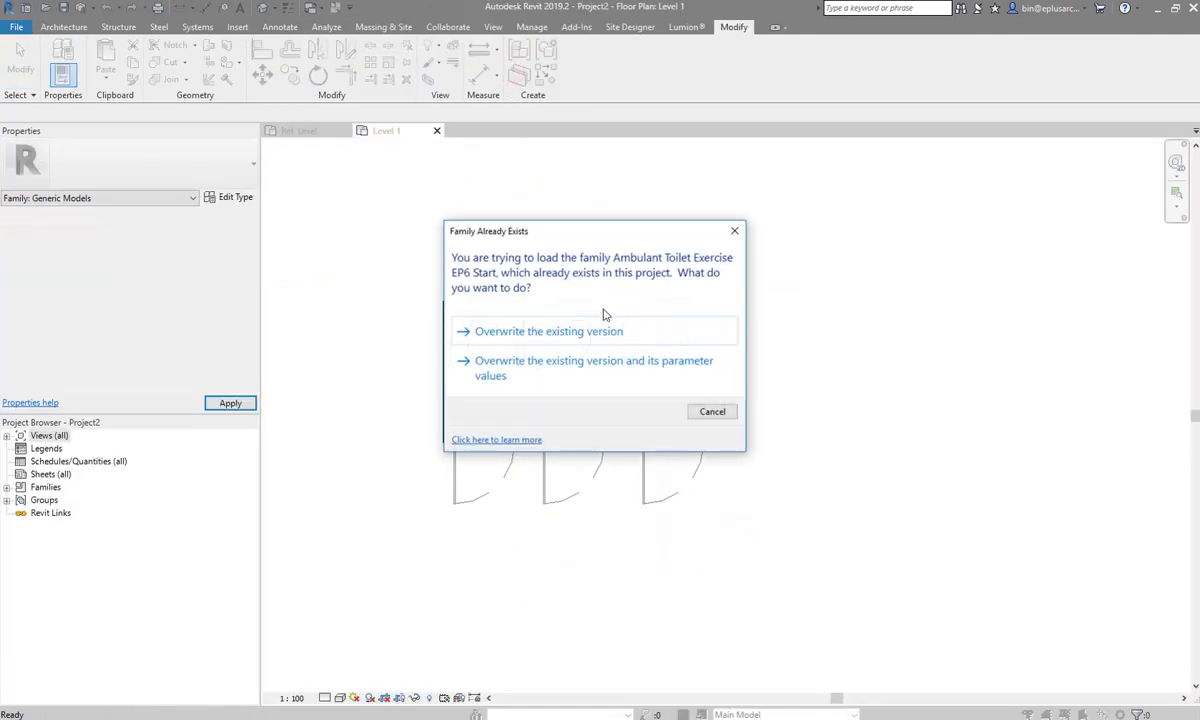
pyautogui.click(593, 352)
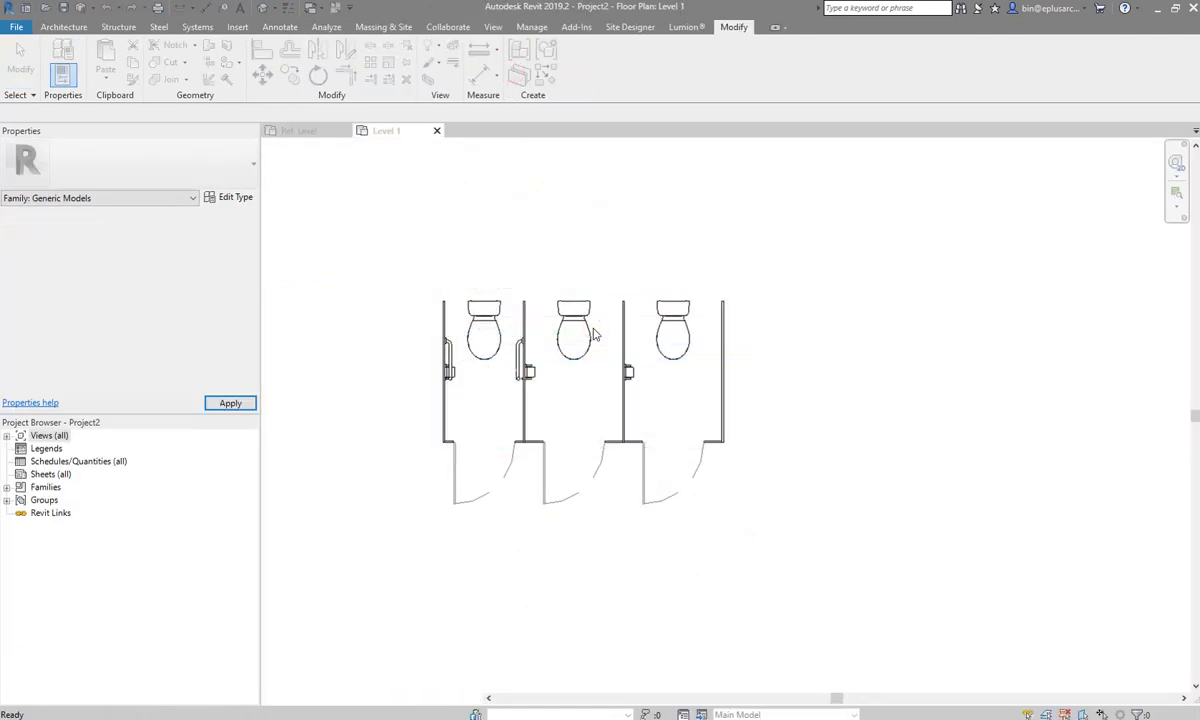
pyautogui.click(725, 328)
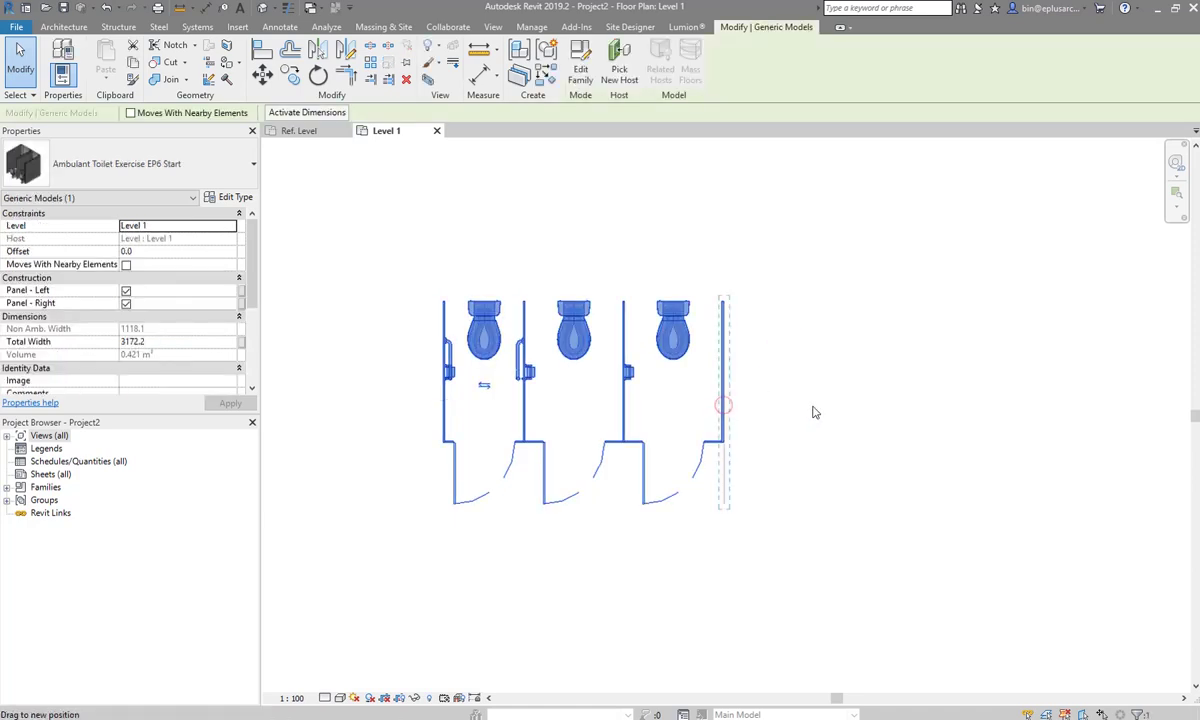
# Drag the row's width handle to flex it down to two cubicles at 1732.2 total width
pyautogui.moveTo(813, 408); pyautogui.dragTo(873, 410)
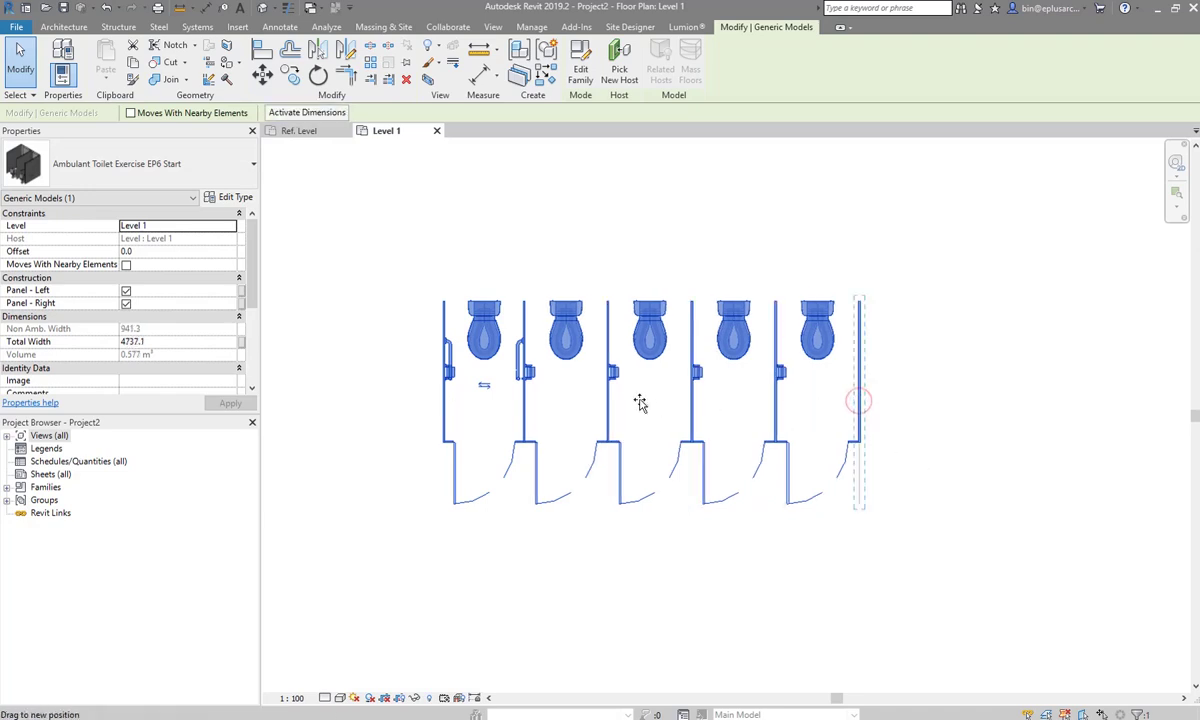
pyautogui.moveTo(677, 406); pyautogui.dragTo(652, 404)
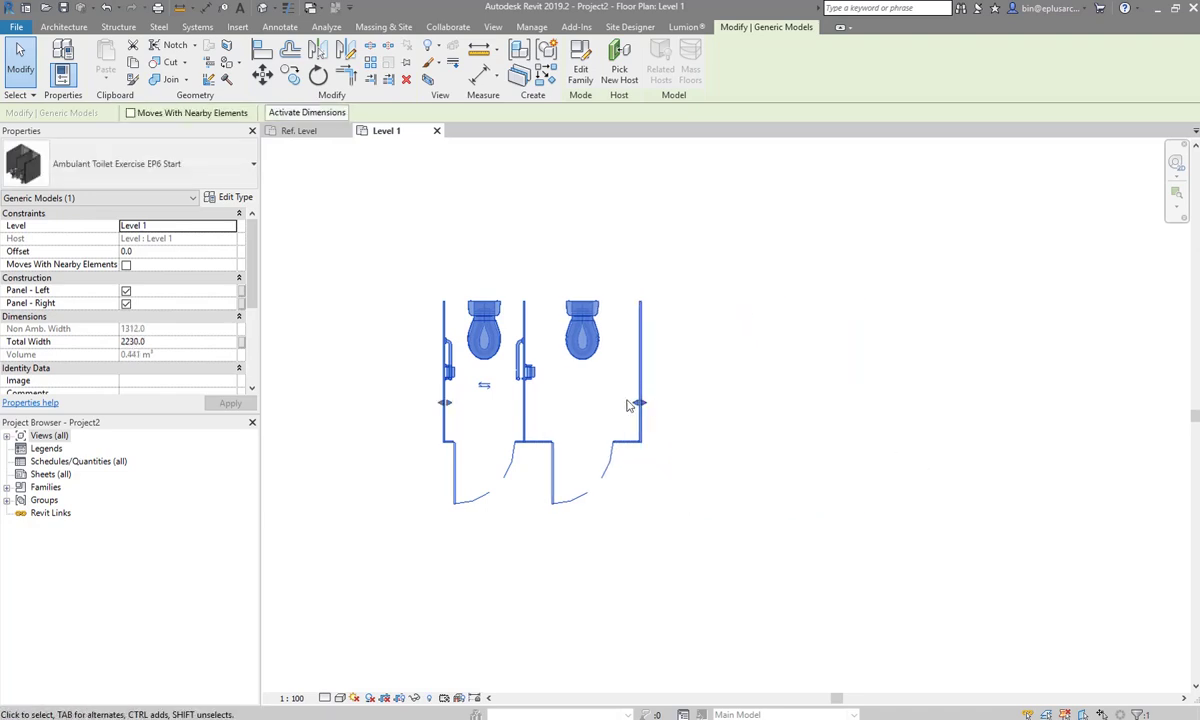
pyautogui.scroll(2, 628, 405)
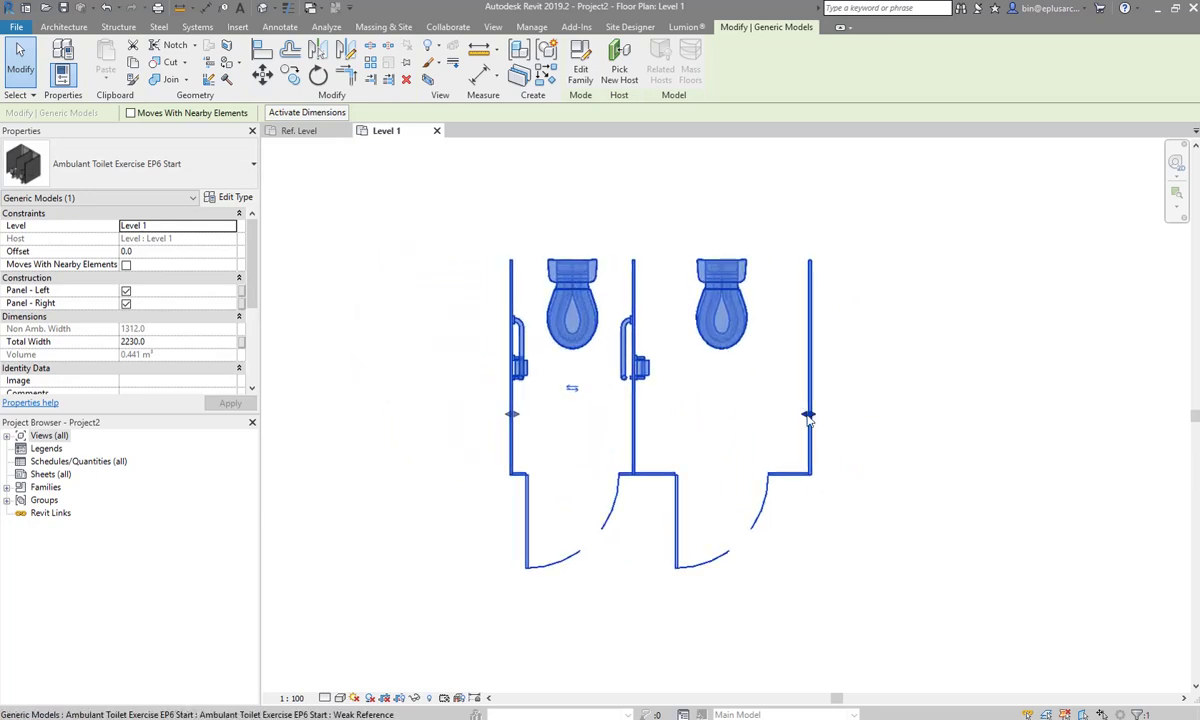
pyautogui.moveTo(808, 413); pyautogui.dragTo(741, 416)
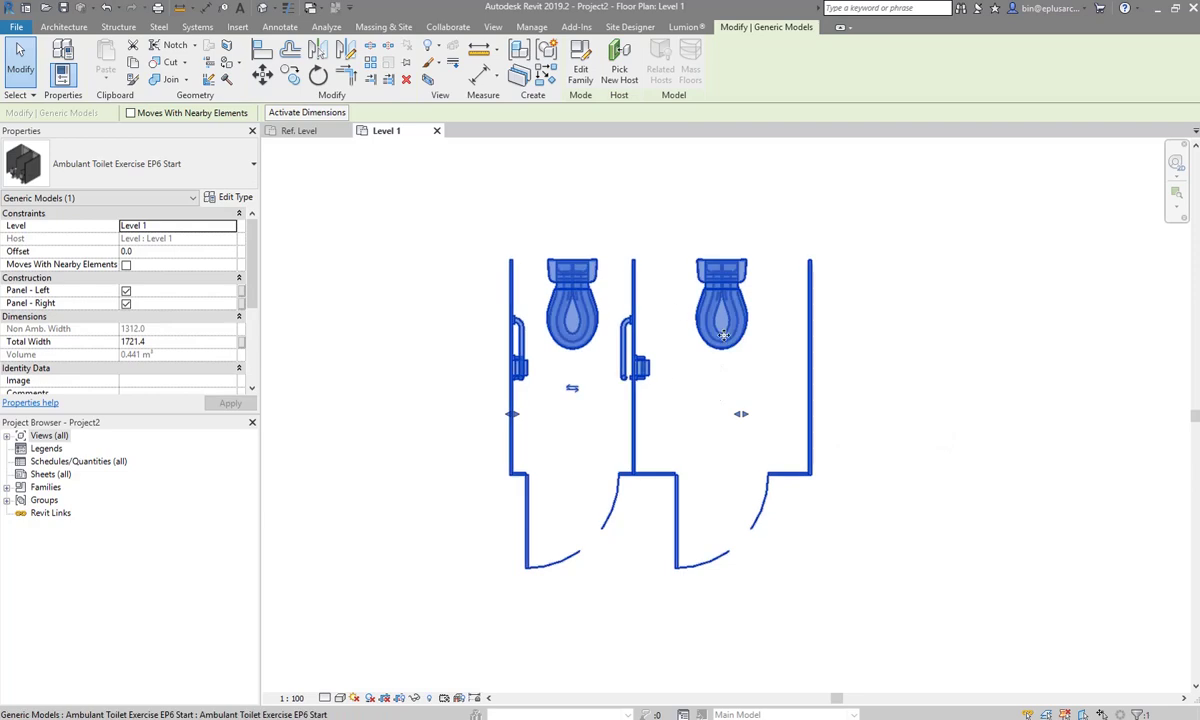
pyautogui.moveTo(710, 357); pyautogui.dragTo(683, 363, button='middle')
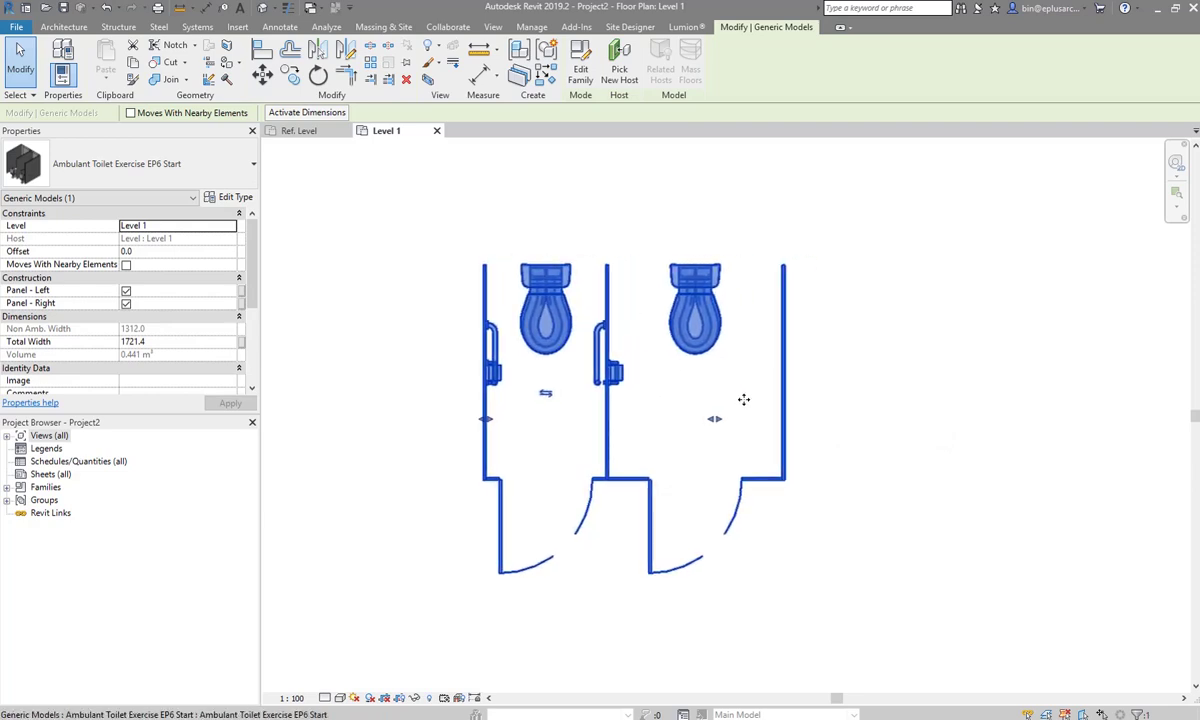
pyautogui.moveTo(714, 418)
pyautogui.mouseDown()
pyautogui.moveTo(801, 419)
pyautogui.moveTo(737, 458)
pyautogui.mouseUp()
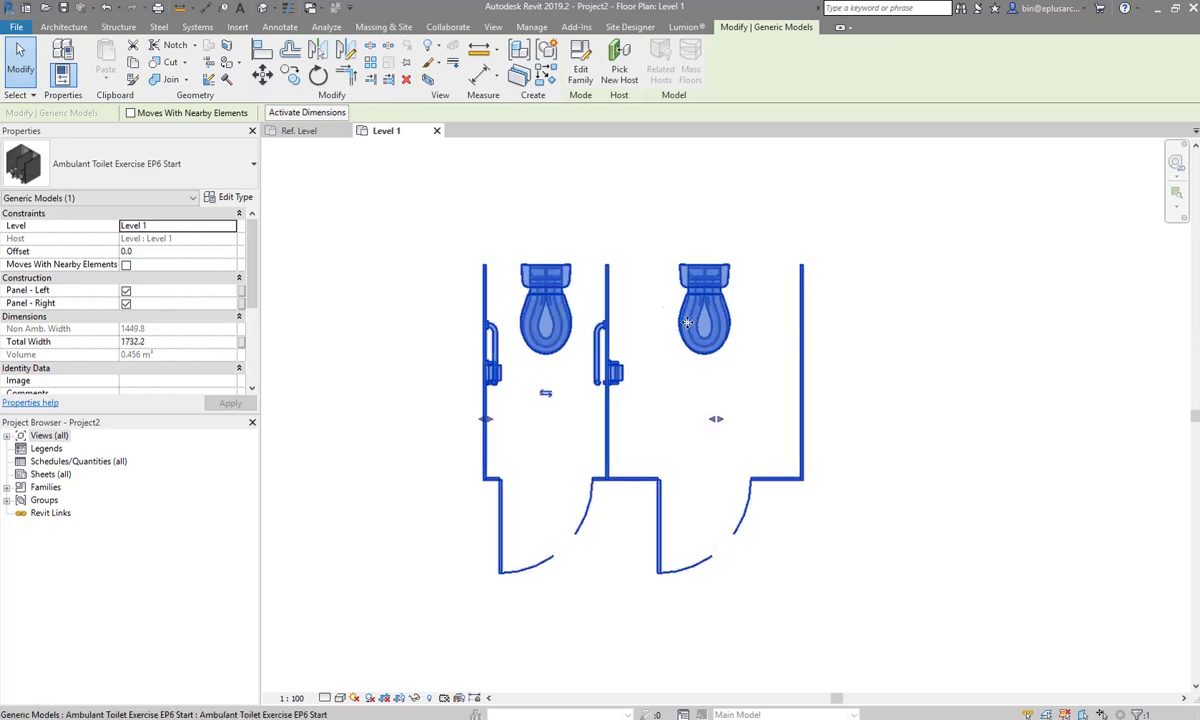
# In the family's Ref. Level plan, set default Total Width to 1500 and dismiss the division-by-zero error
pyautogui.click(302, 130)
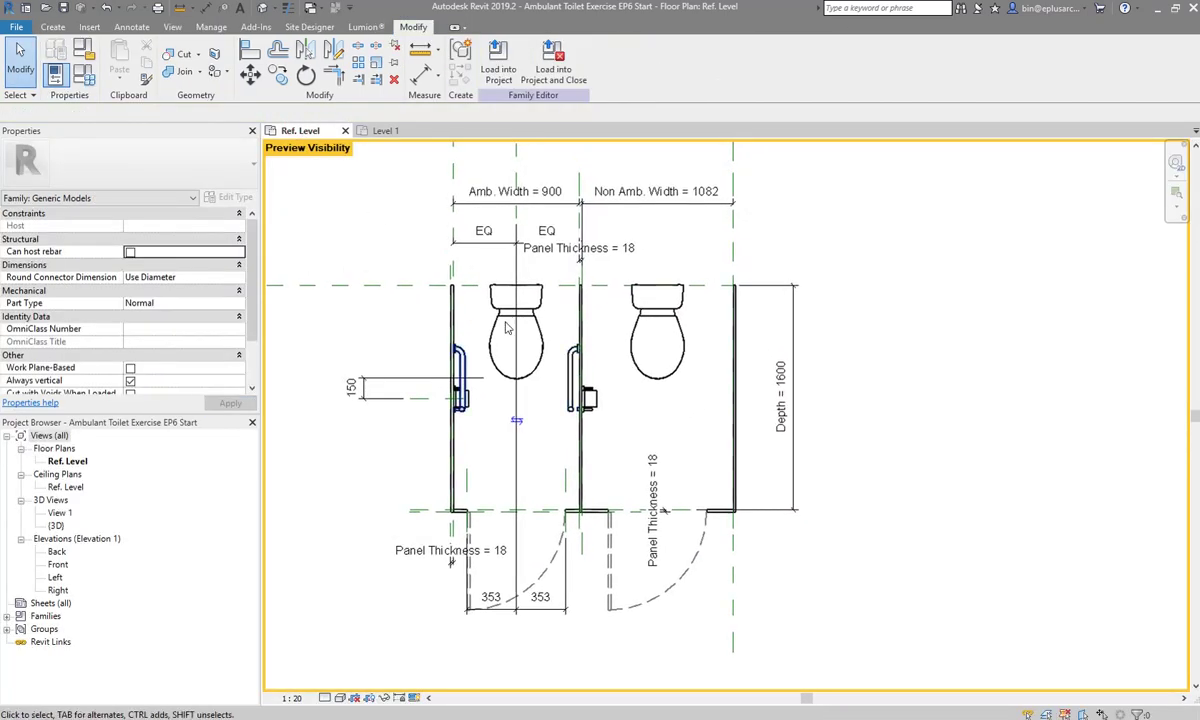
pyautogui.click(83, 73)
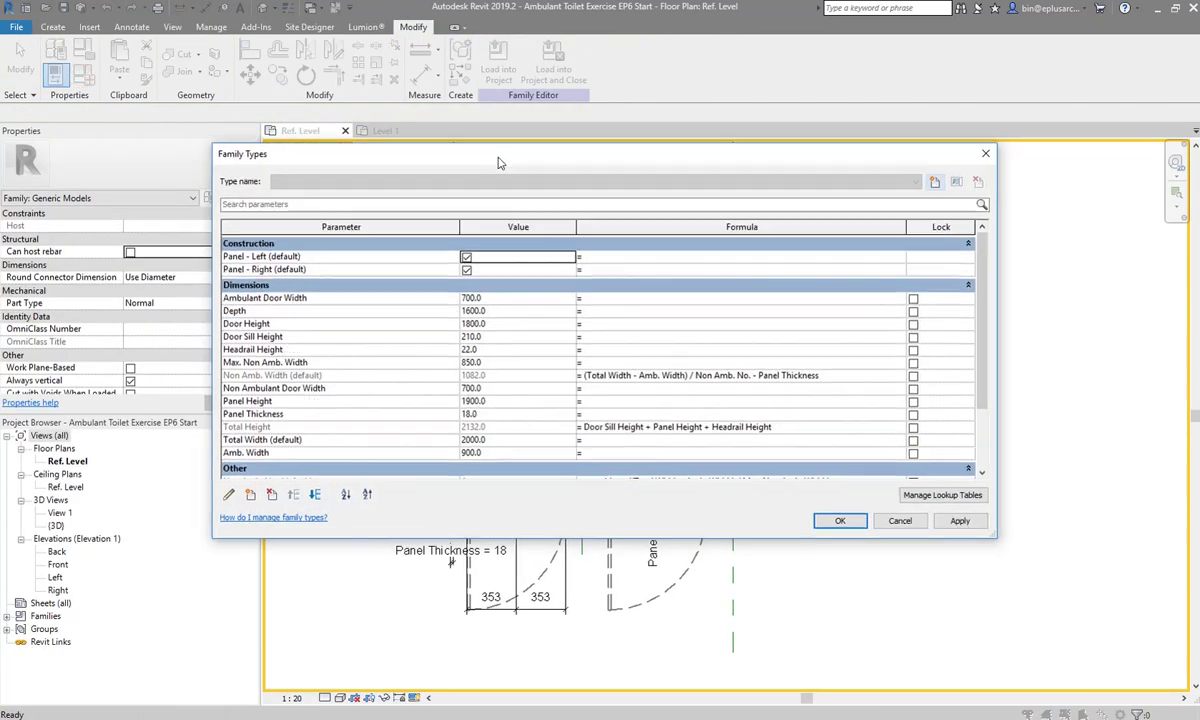
pyautogui.moveTo(540, 160); pyautogui.dragTo(463, 137)
pyautogui.scroll(-2, 450, 340)
pyautogui.scroll(-1, 462, 374)
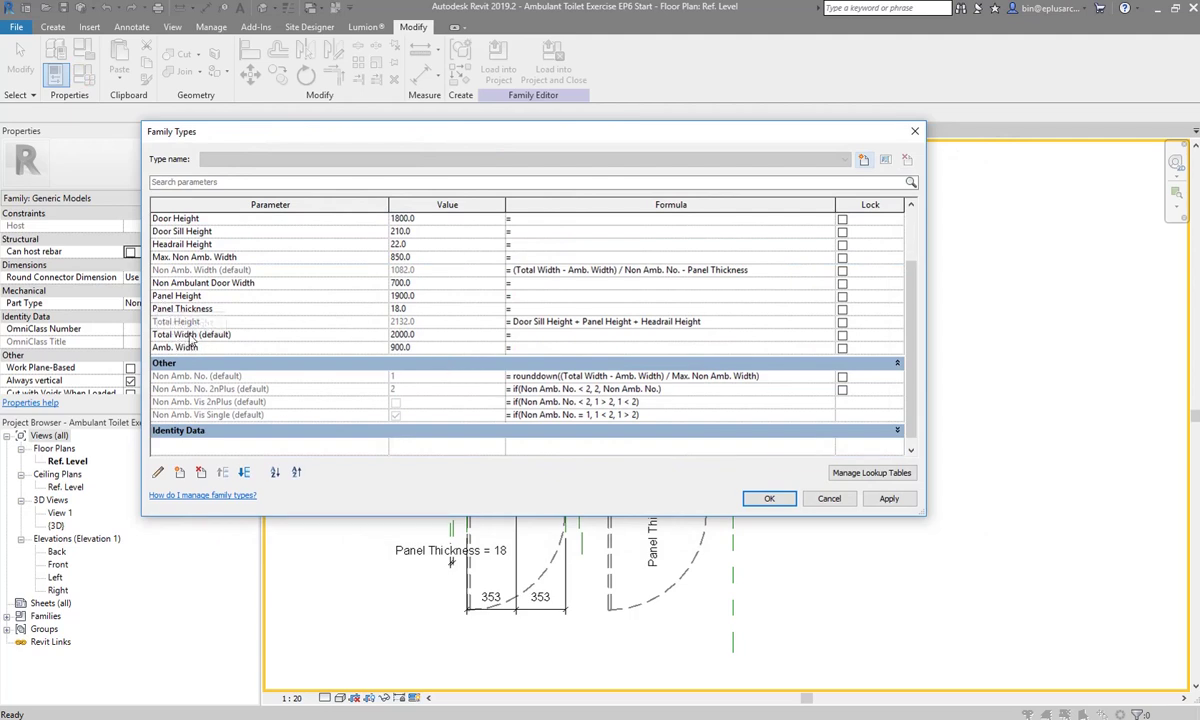
pyautogui.click(420, 336)
pyautogui.write('1500')
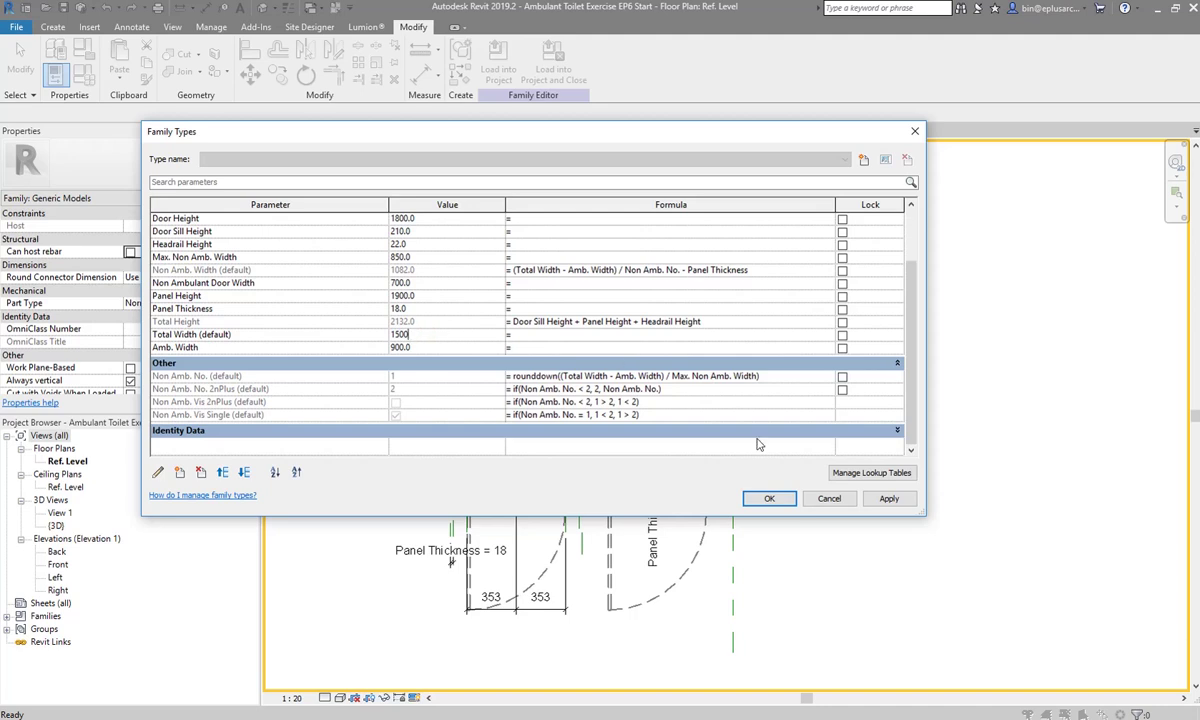
pyautogui.click(886, 497)
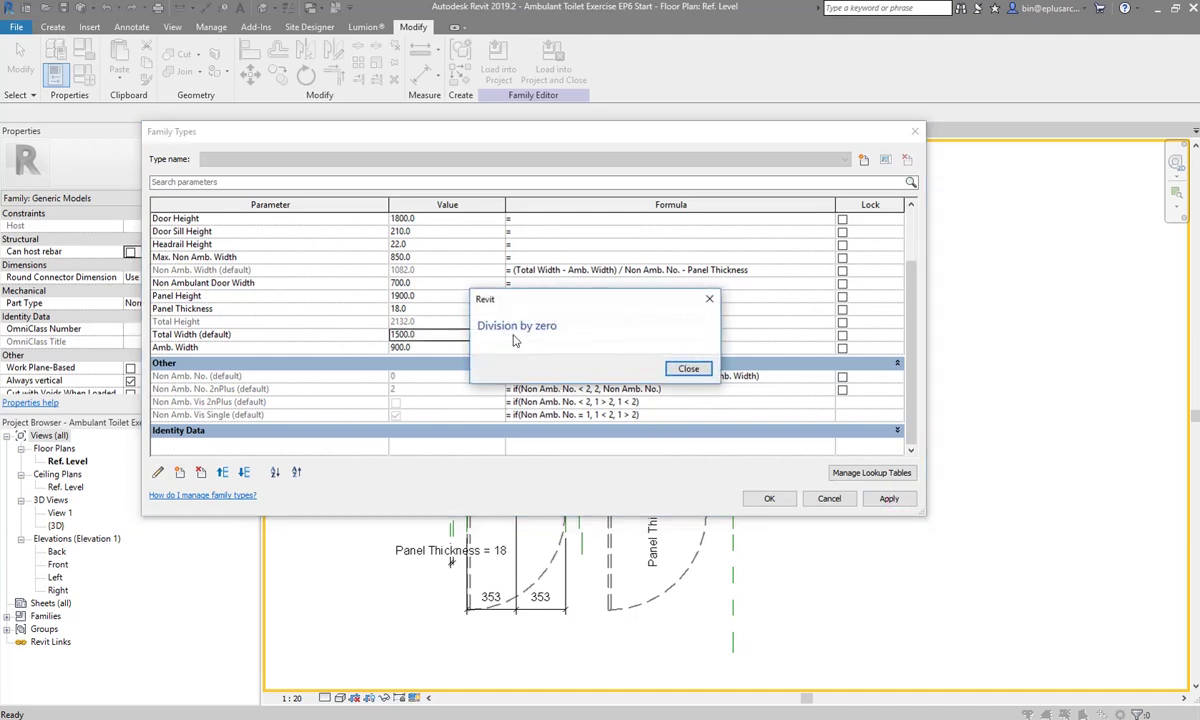
pyautogui.click(688, 369)
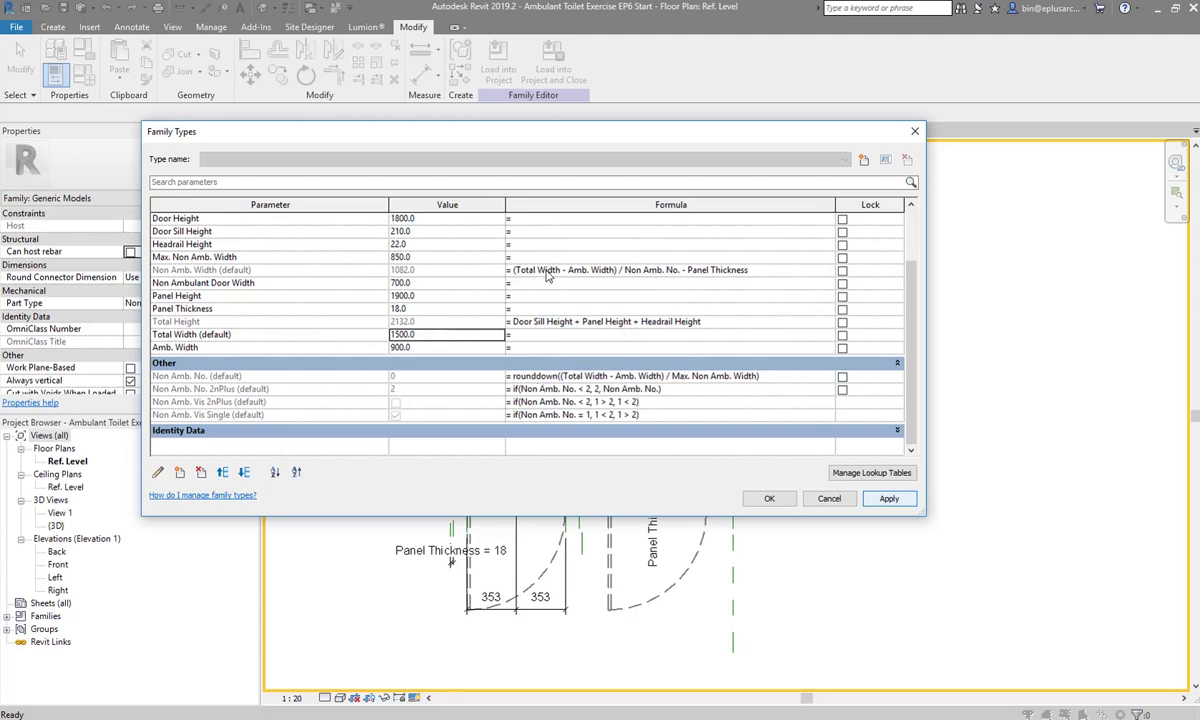
# Wrap the Non Amb. Width formula in if(Non Amb. No. = 0, 0, …), apply it, and dismiss the duplicate-instance warning
pyautogui.press('Tab')
pyautogui.press('Tab')
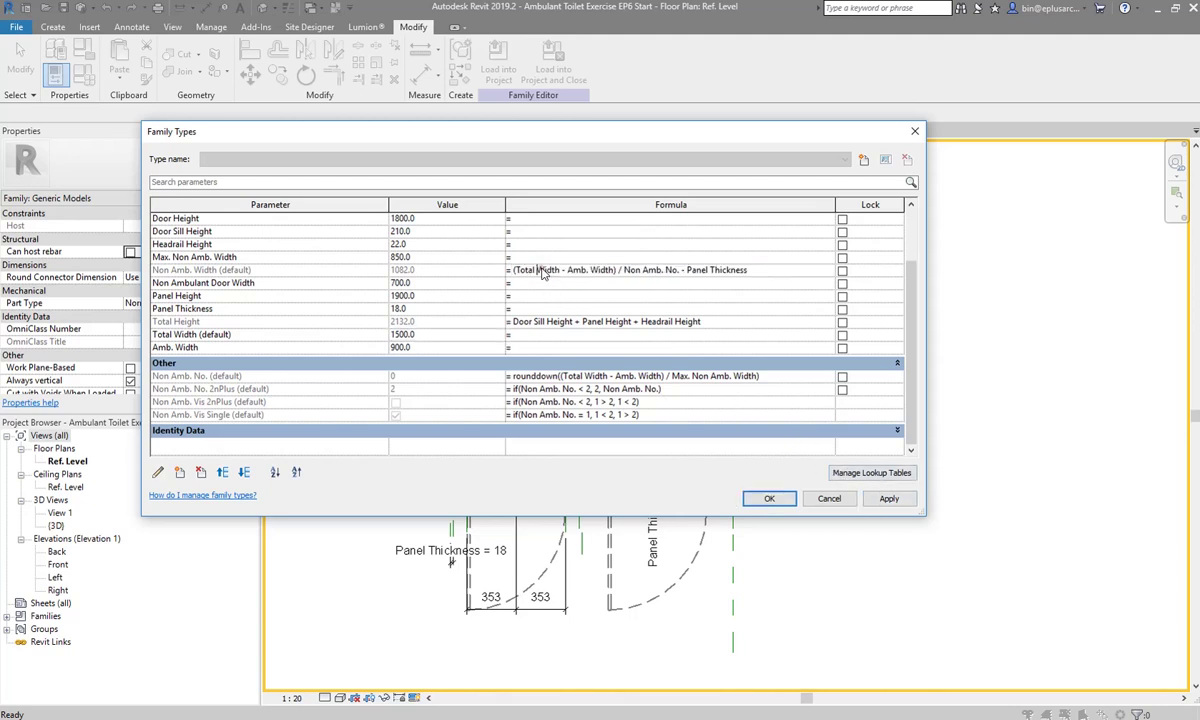
pyautogui.click(537, 270)
pyautogui.write('if')
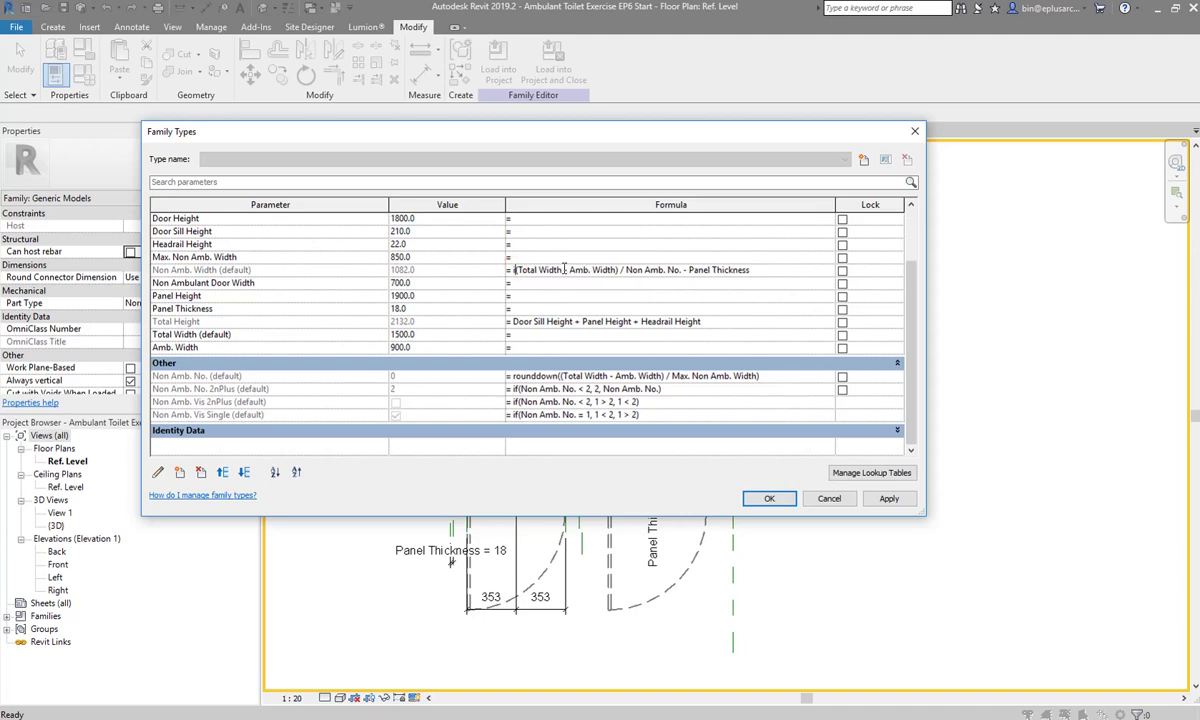
pyautogui.write('(')
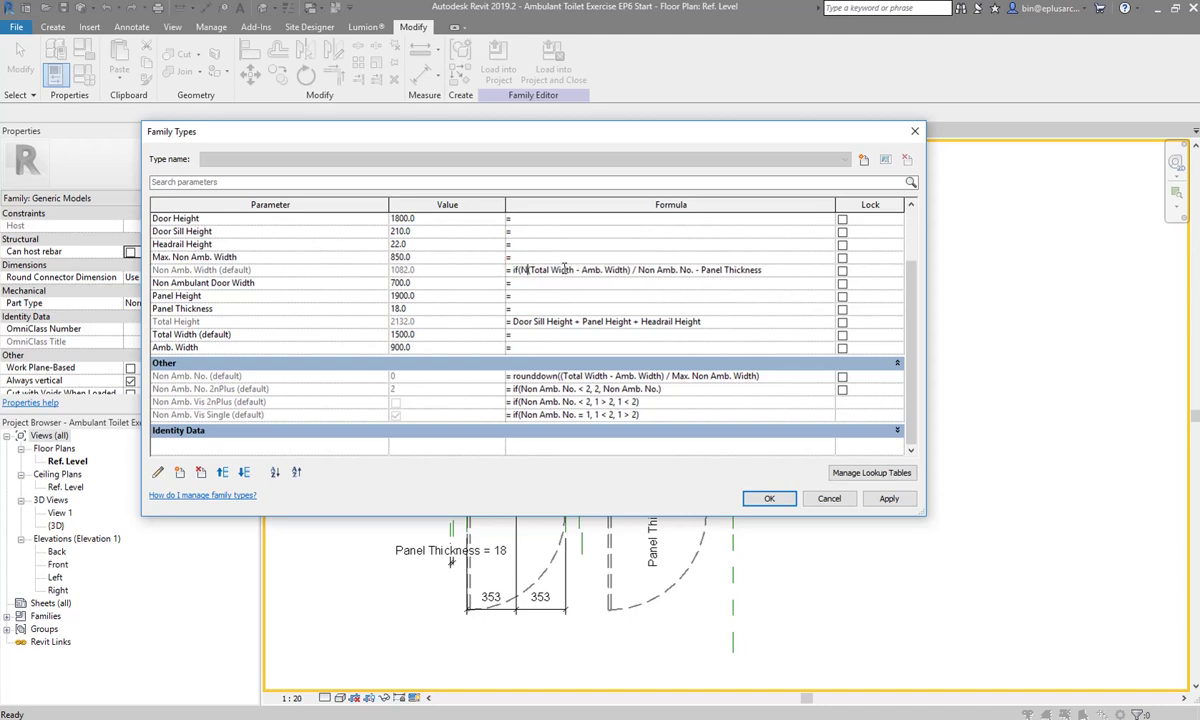
pyautogui.write('Non Amb.')
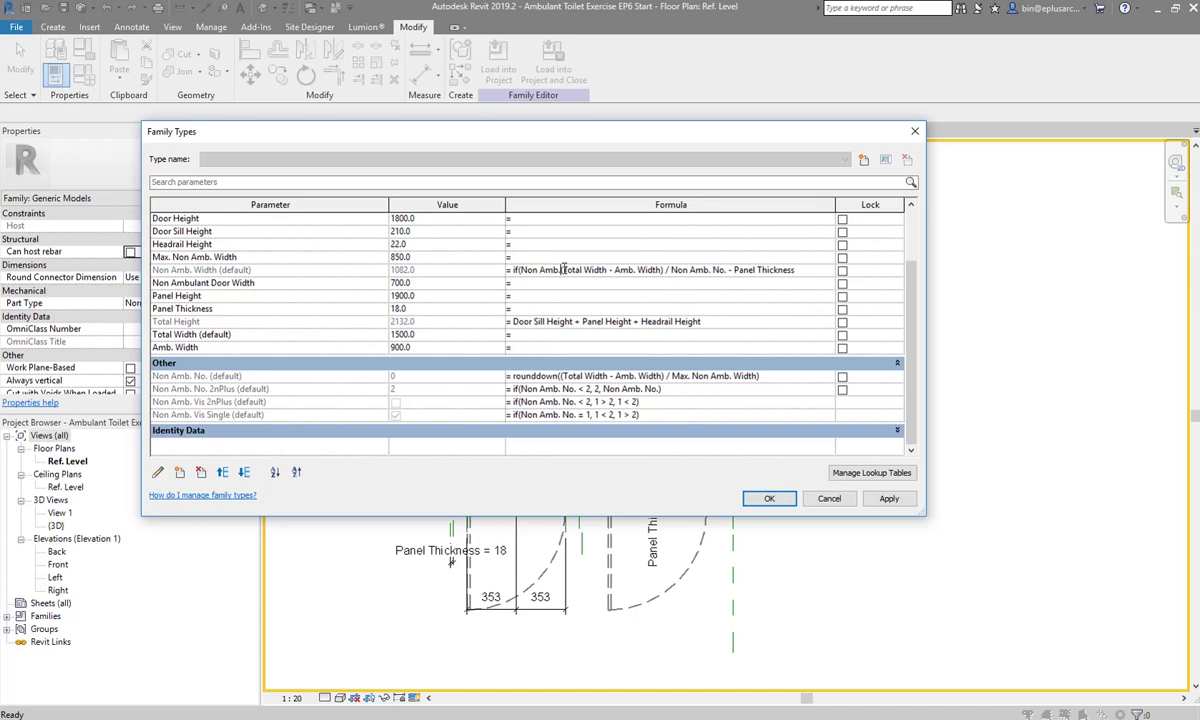
pyautogui.write(' No')
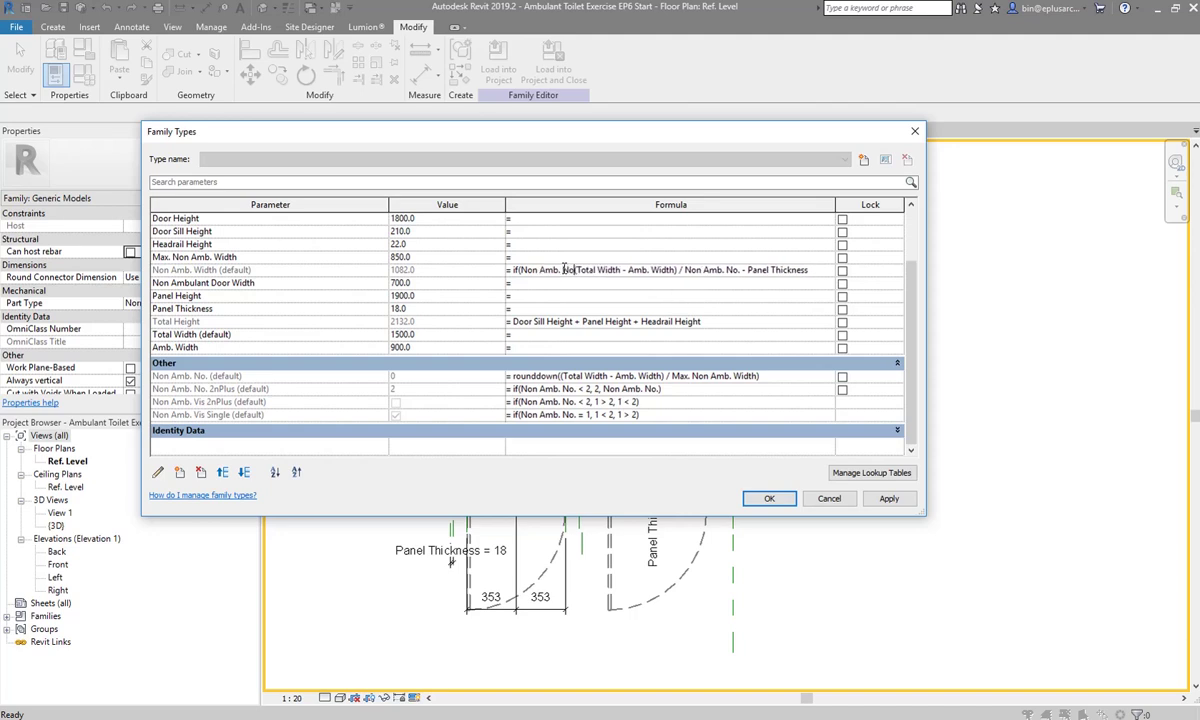
pyautogui.write('.')
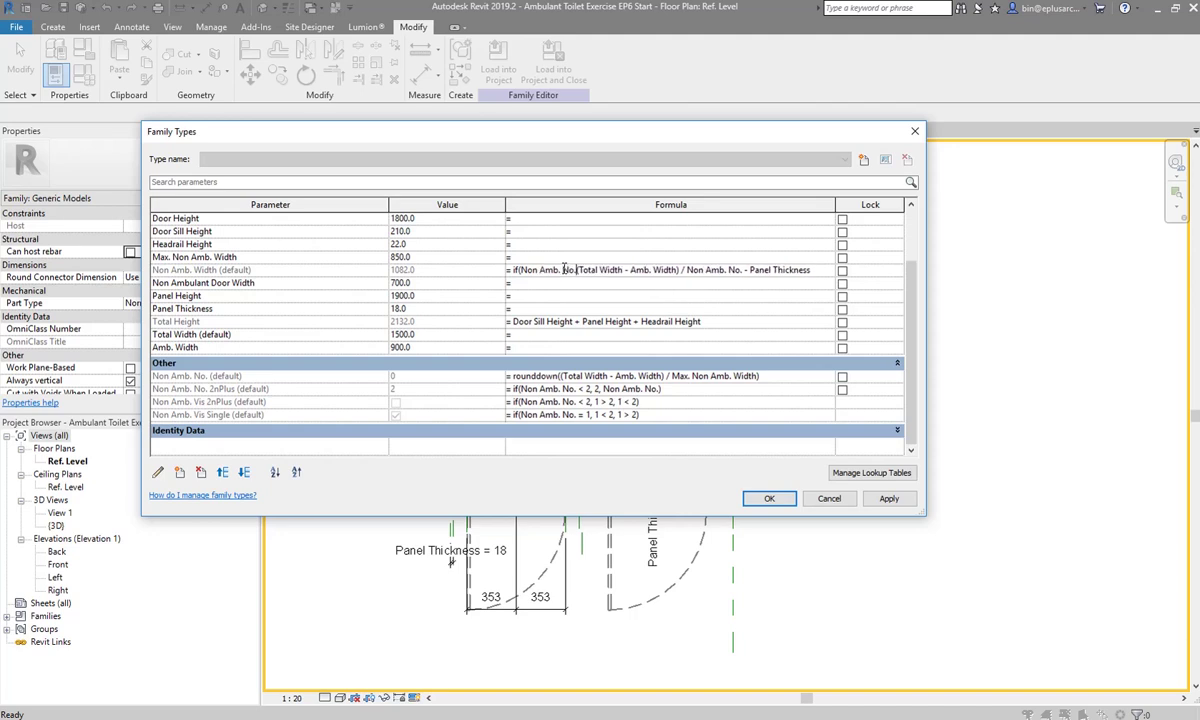
pyautogui.write(' =0')
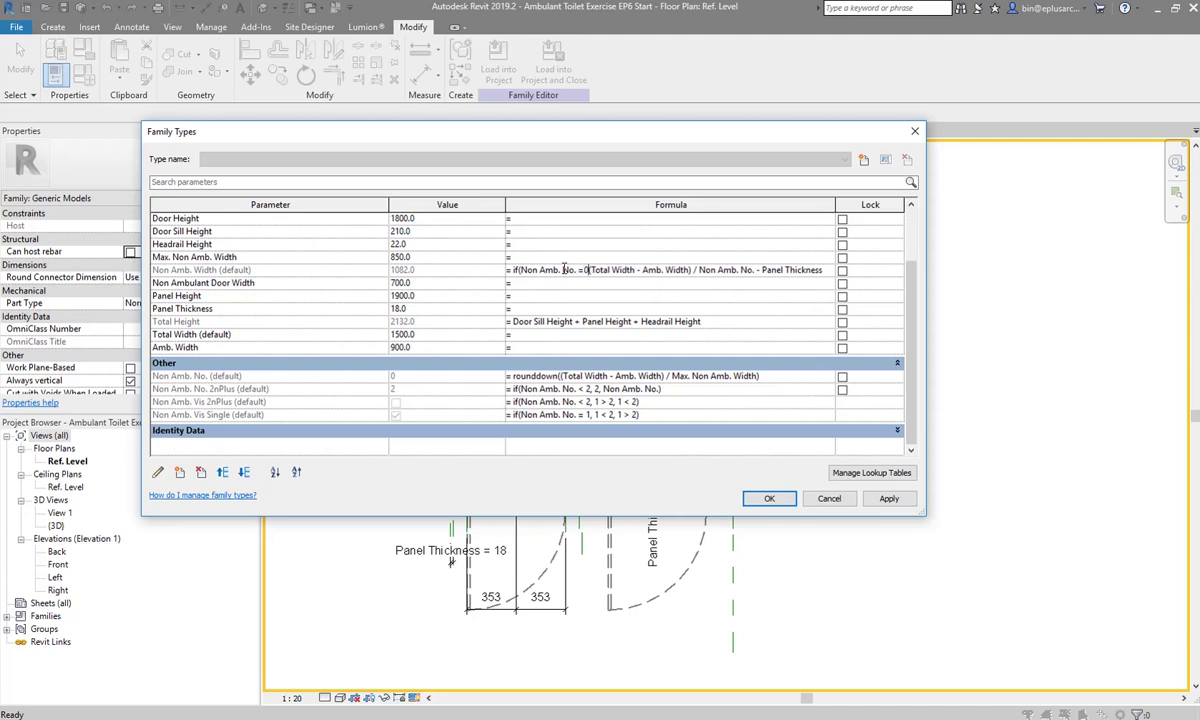
pyautogui.write(',')
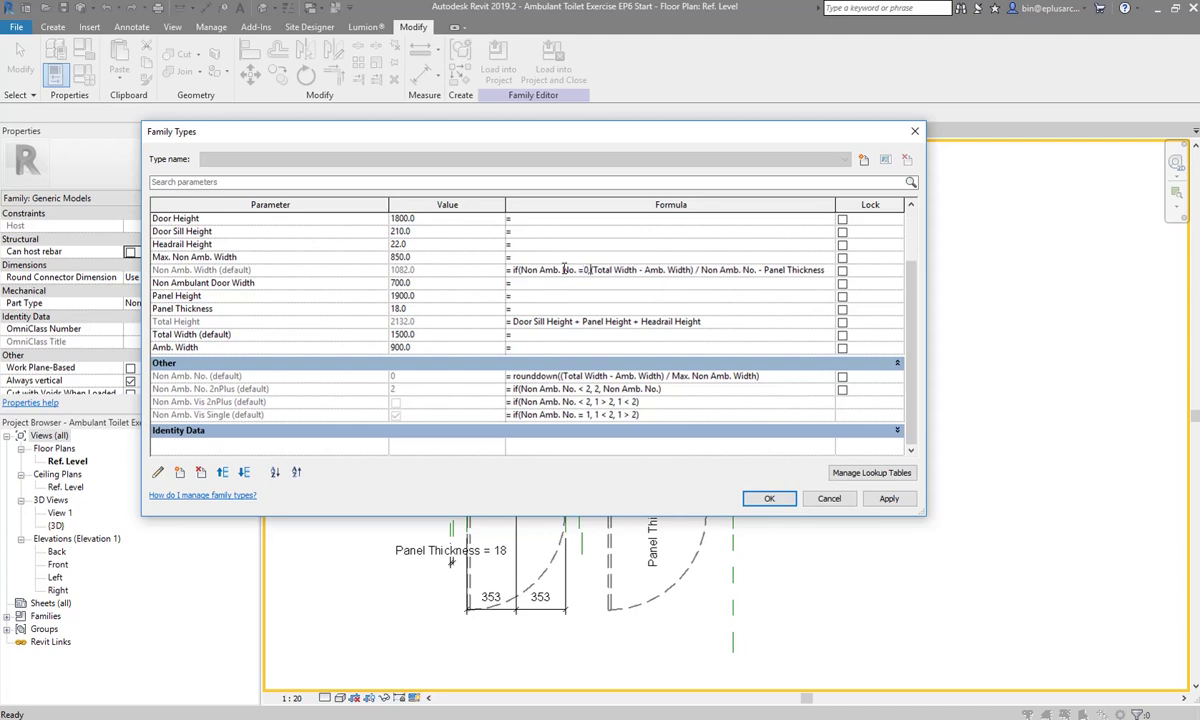
pyautogui.write('0')
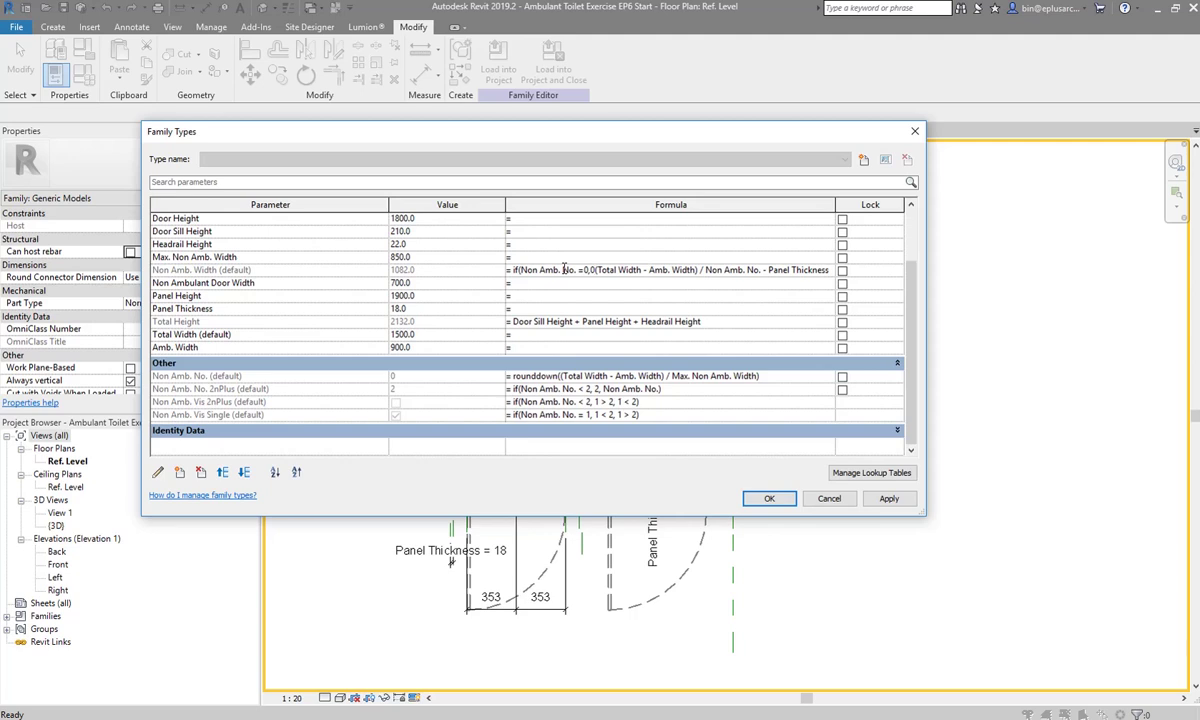
pyautogui.write(',')
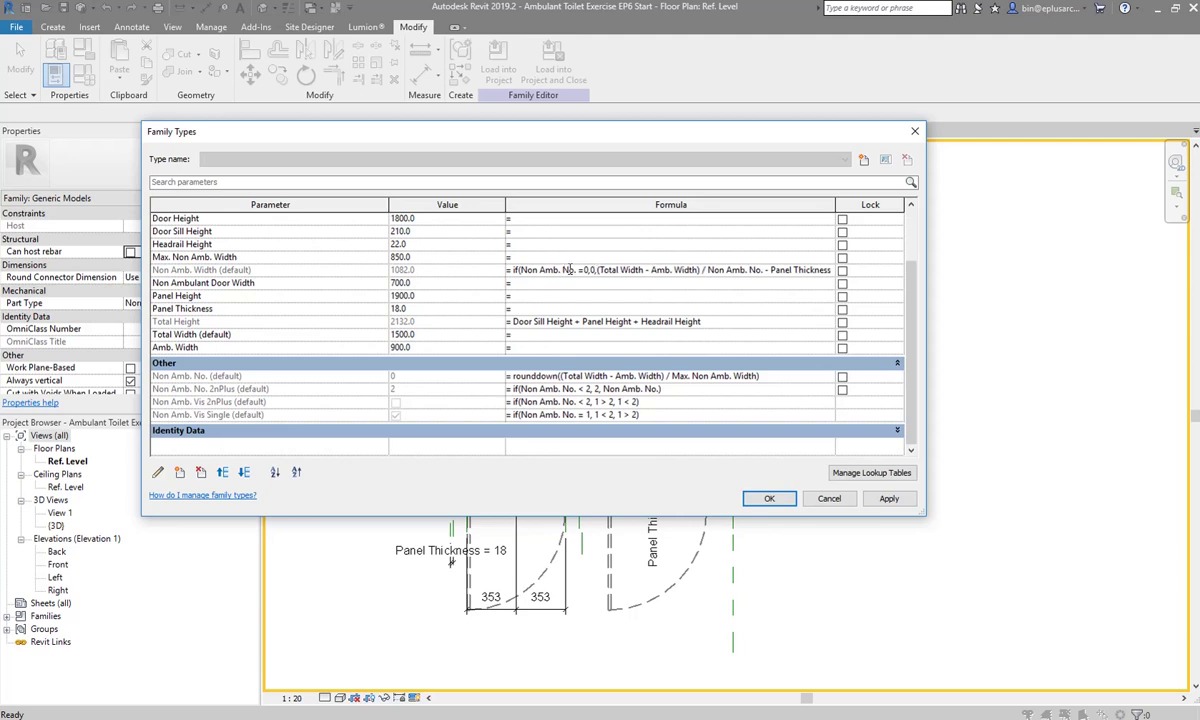
pyautogui.click(832, 270)
pyautogui.write(')')
pyautogui.click(590, 287)
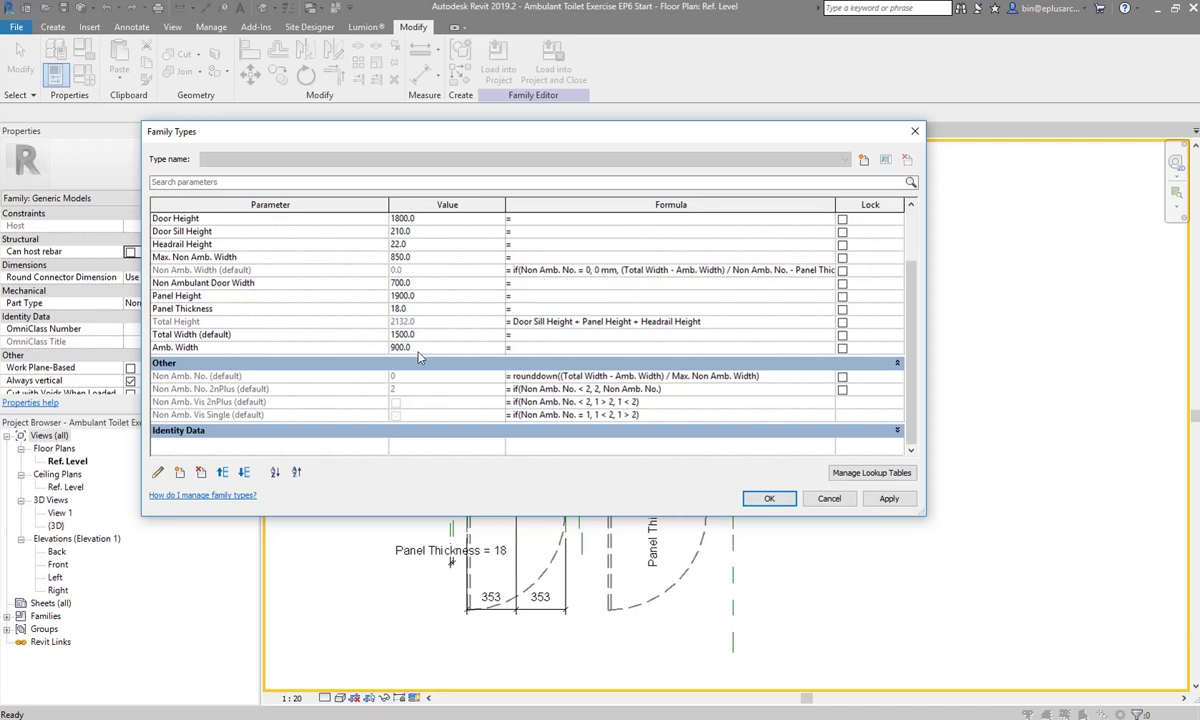
pyautogui.click(891, 503)
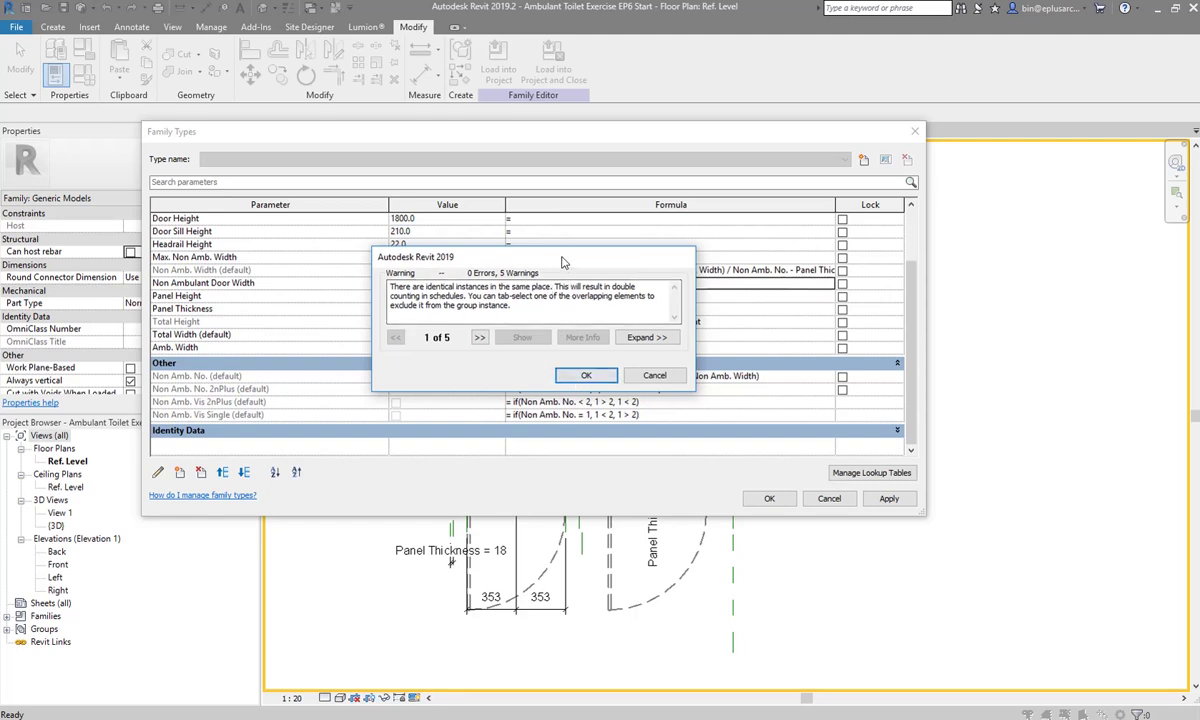
pyautogui.click(580, 379)
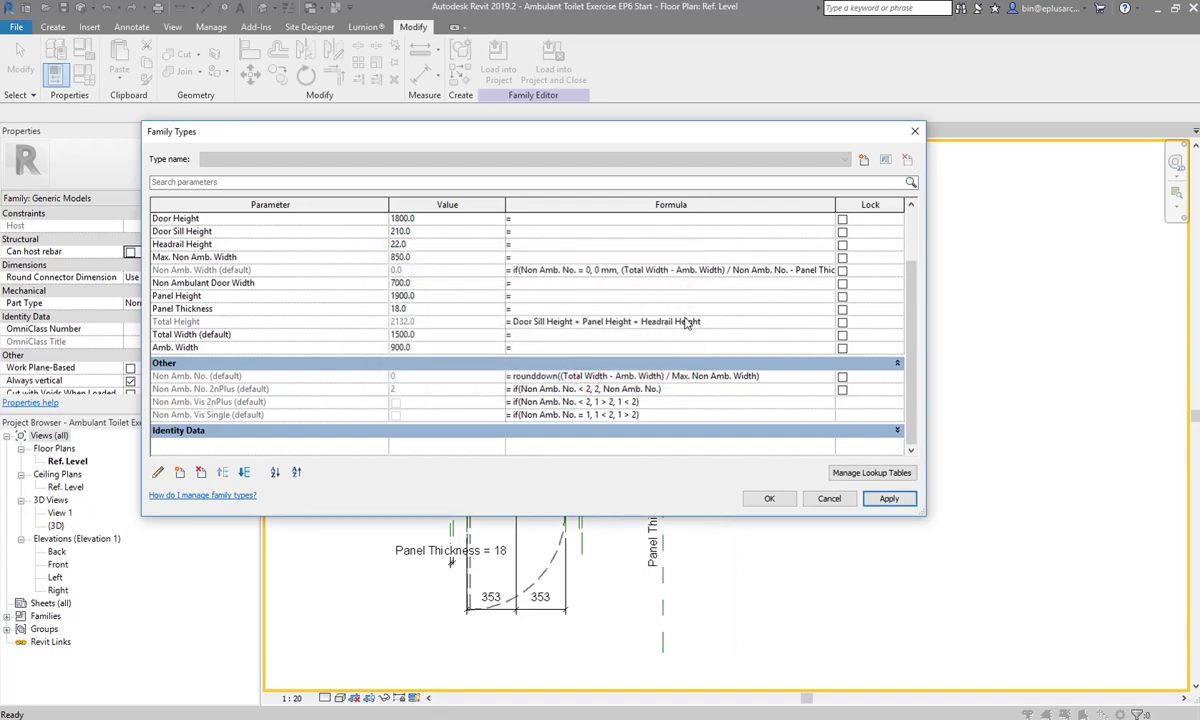
# Close Family Types and reload the family into Project2, overwriting the existing version and dismissing warnings
pyautogui.click(769, 498)
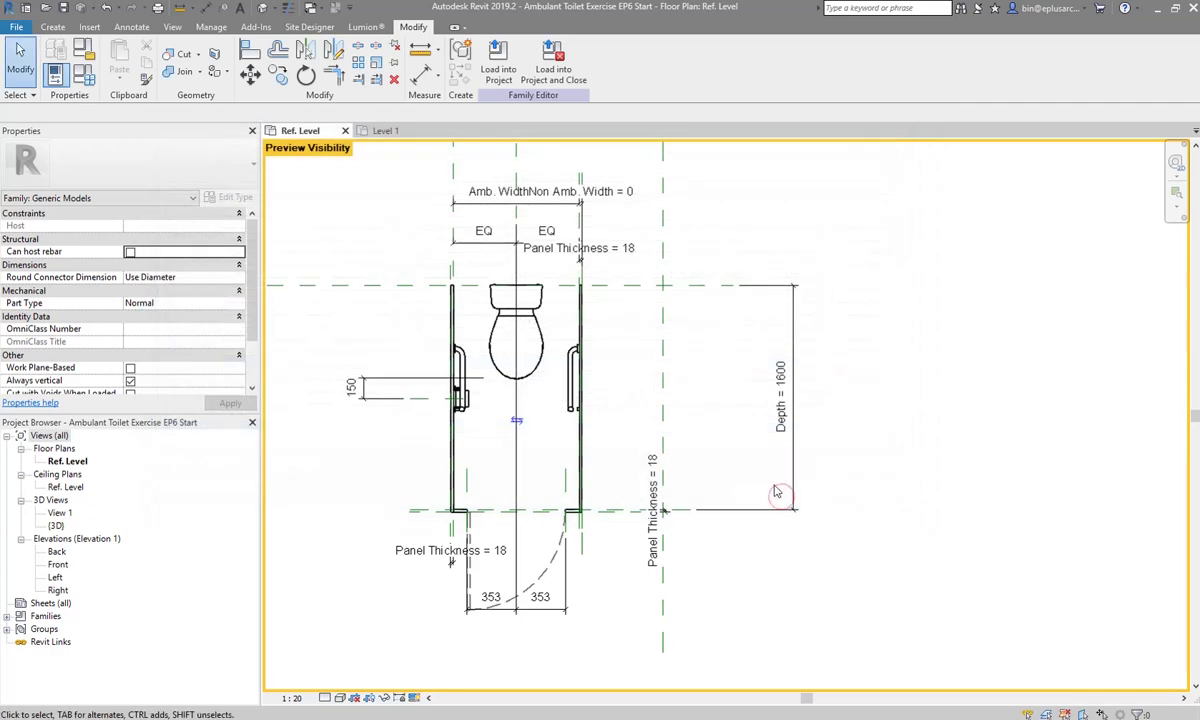
pyautogui.scroll(-1, 621, 404)
pyautogui.scroll(-1, 621, 404)
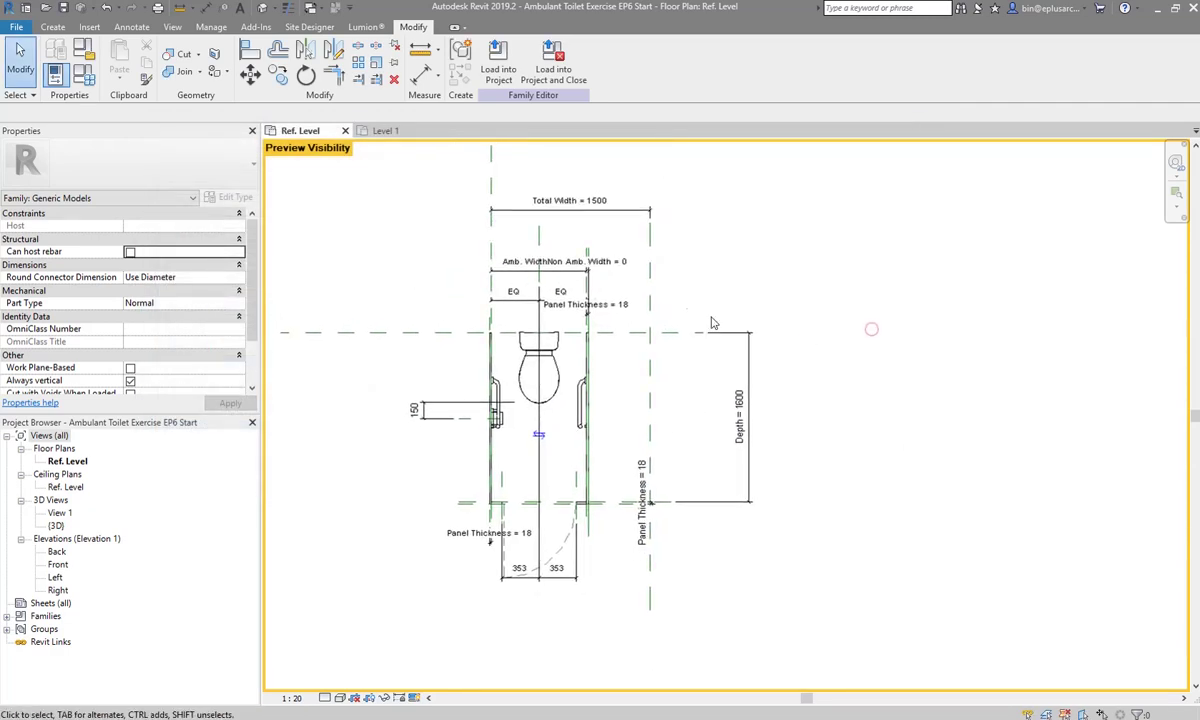
pyautogui.click(498, 62)
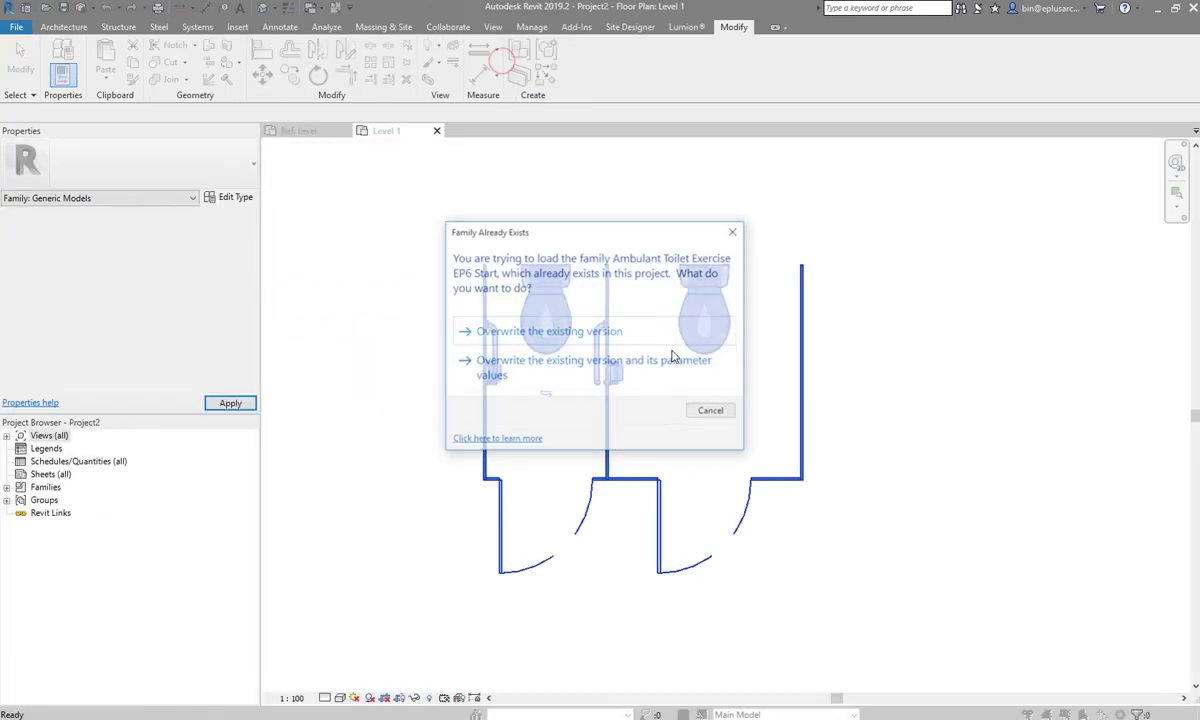
pyautogui.click(594, 334)
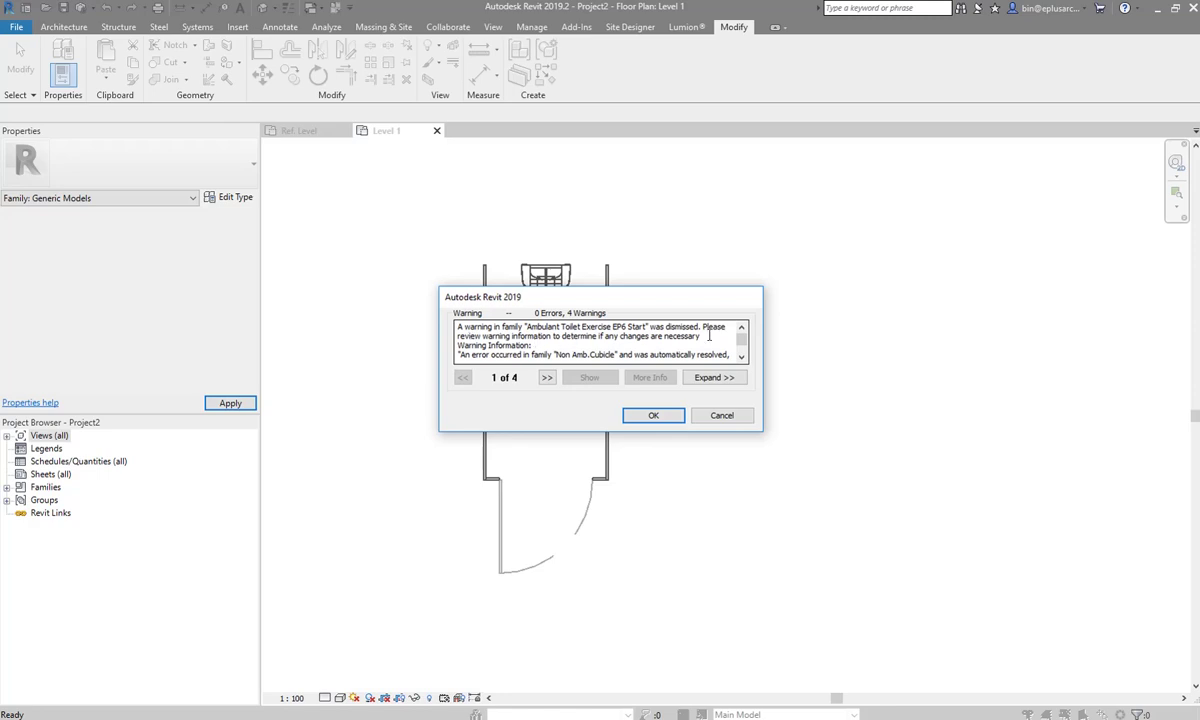
pyautogui.moveTo(741, 334); pyautogui.dragTo(742, 349)
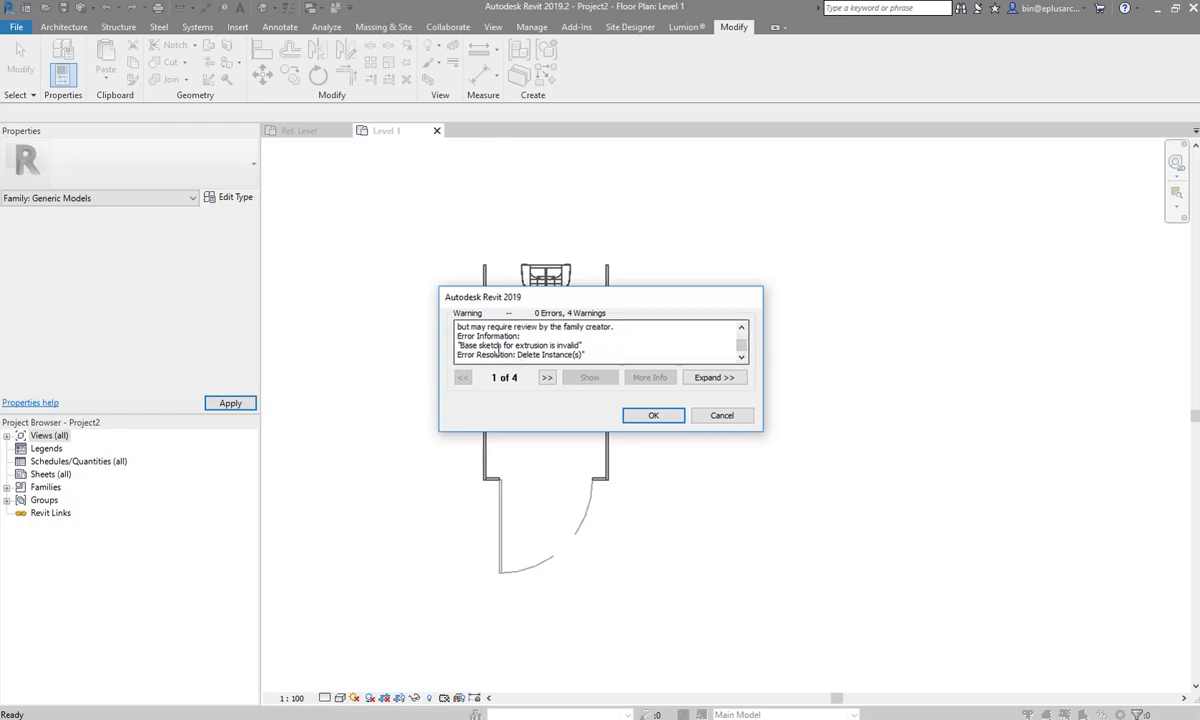
pyautogui.scroll(1, 497, 349)
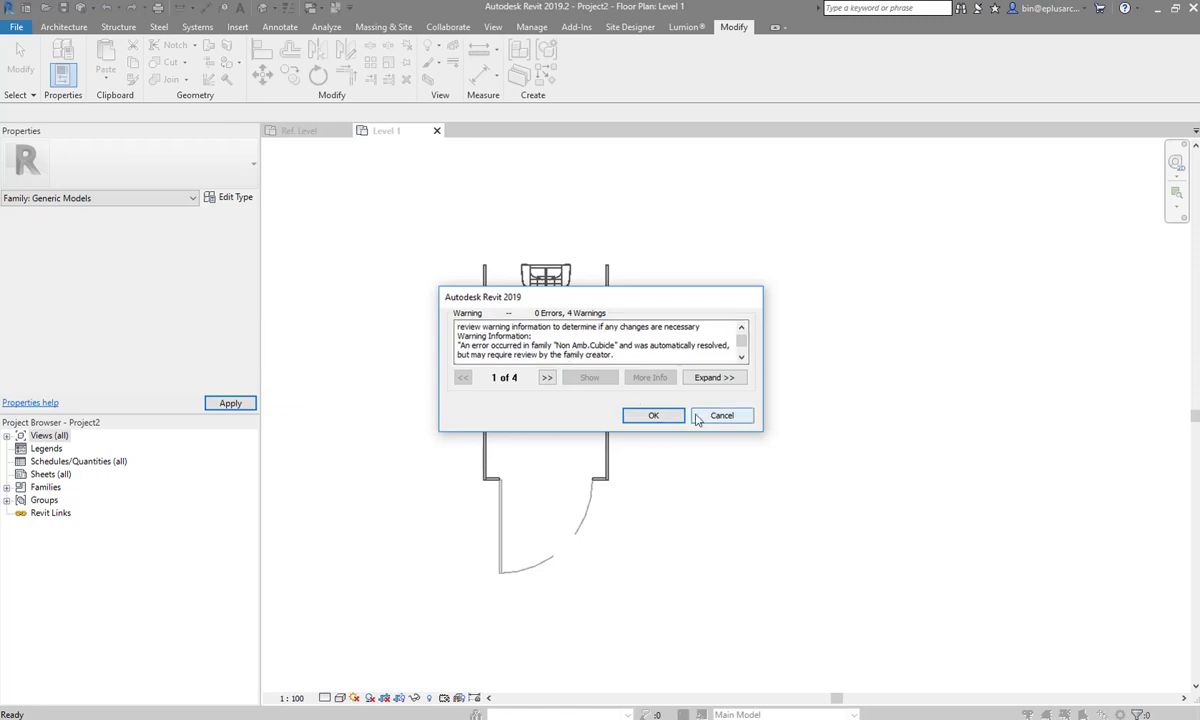
pyautogui.click(653, 415)
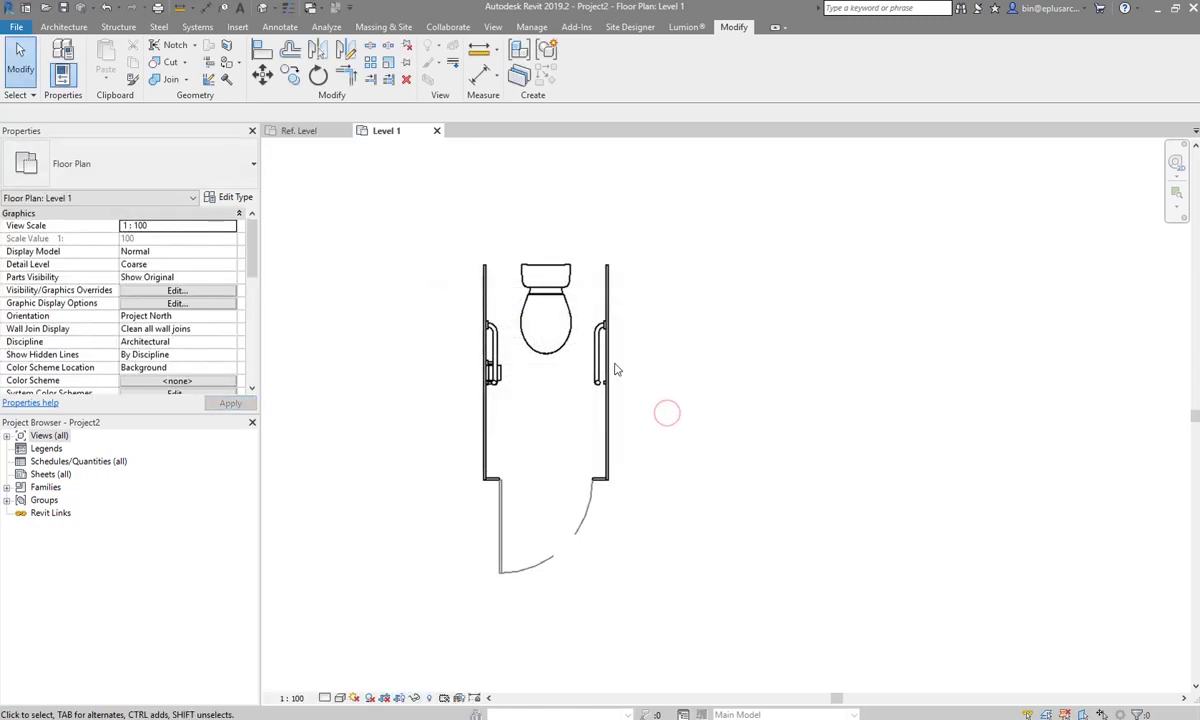
# Drag the right reference plane to flex the family to 3000 width, then select the middle cubicle group
pyautogui.click(300, 131)
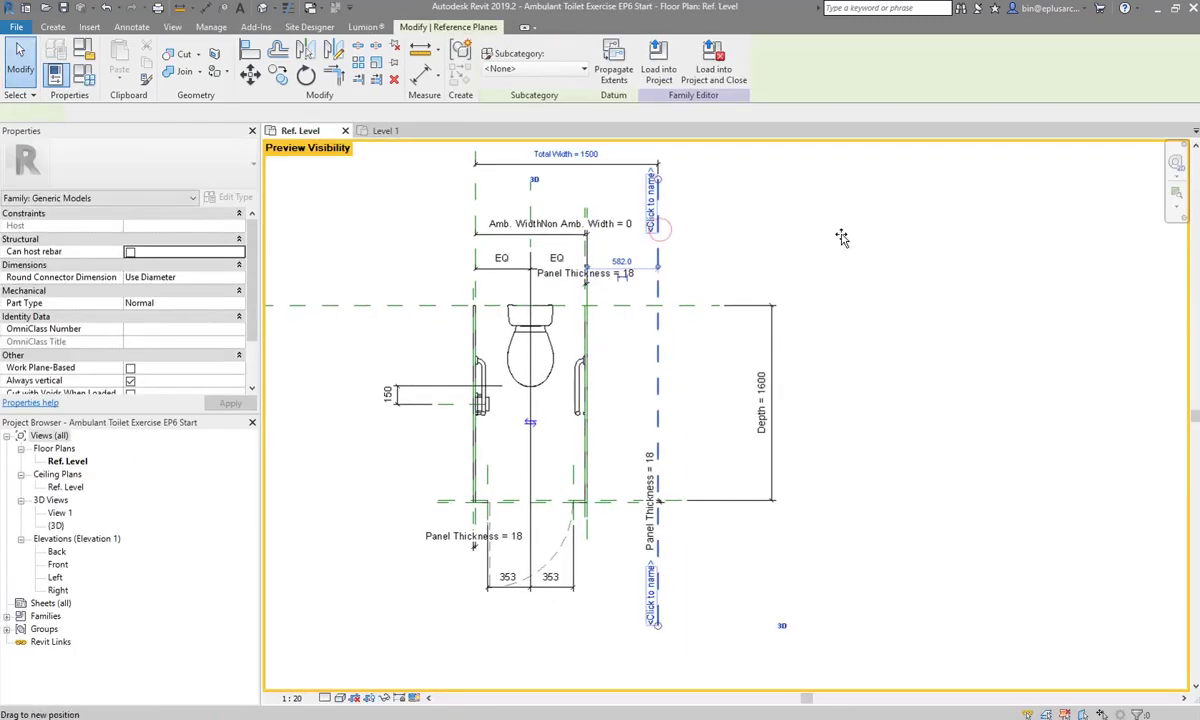
pyautogui.moveTo(660, 236); pyautogui.dragTo(840, 236)
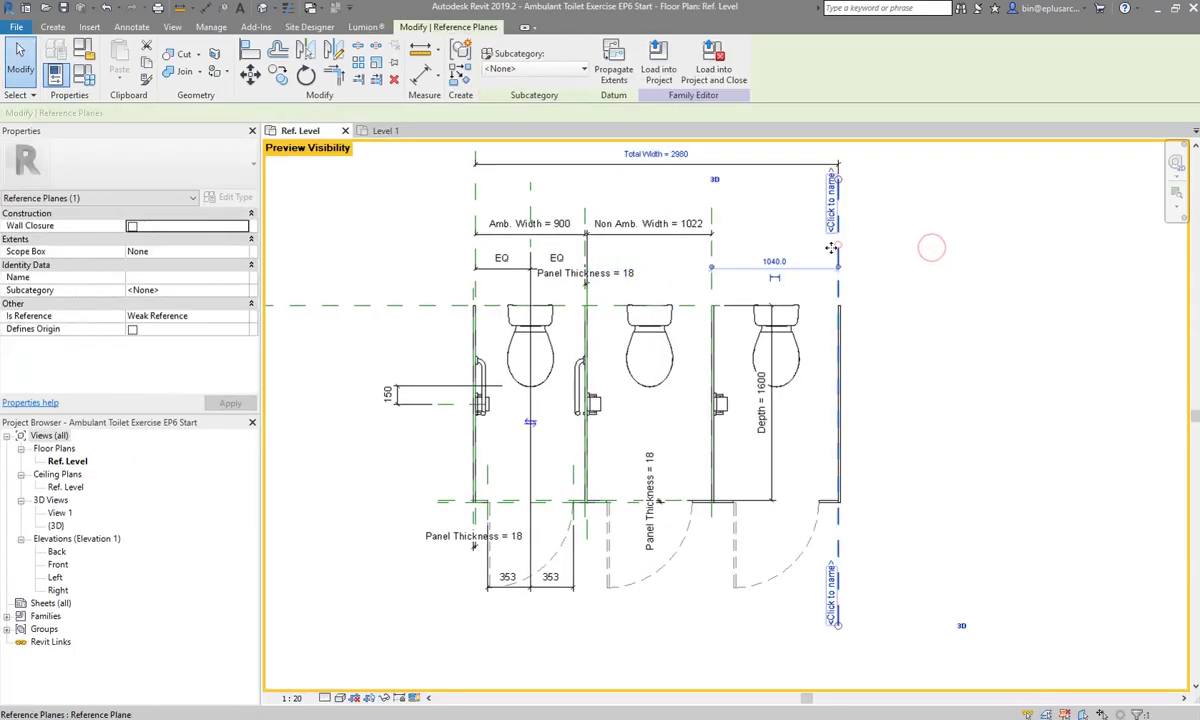
pyautogui.click(724, 368)
pyautogui.moveTo(724, 368); pyautogui.dragTo(659, 376, button='middle')
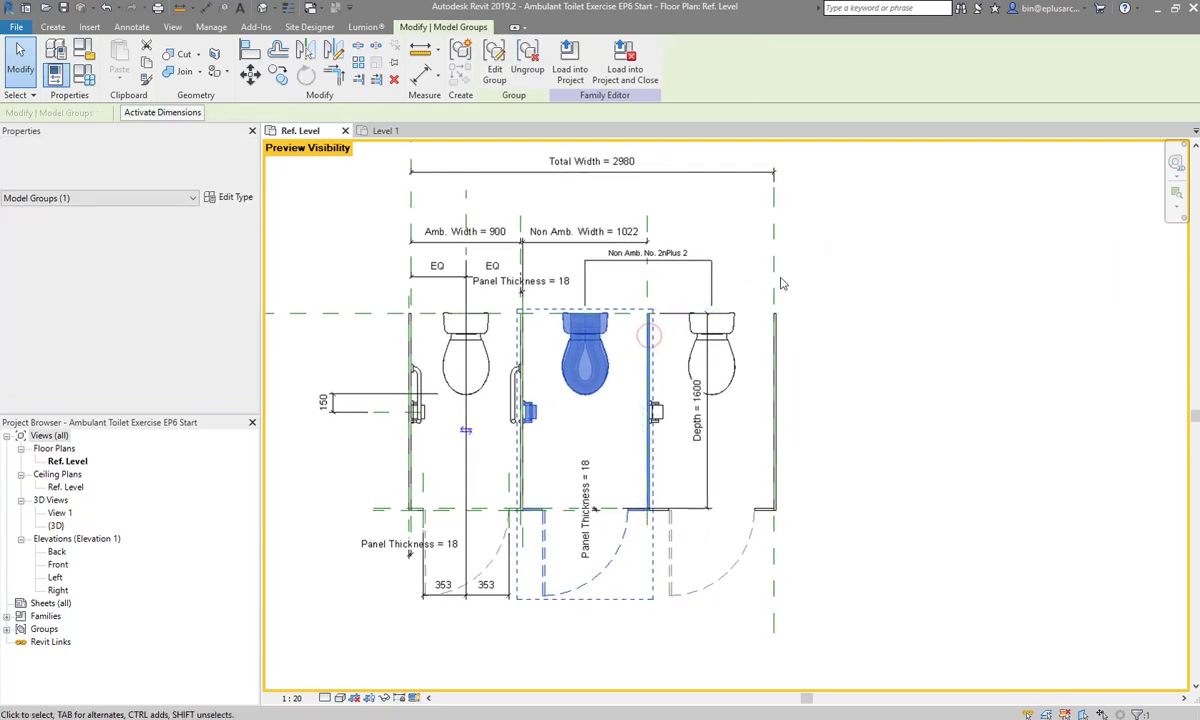
pyautogui.click(773, 228)
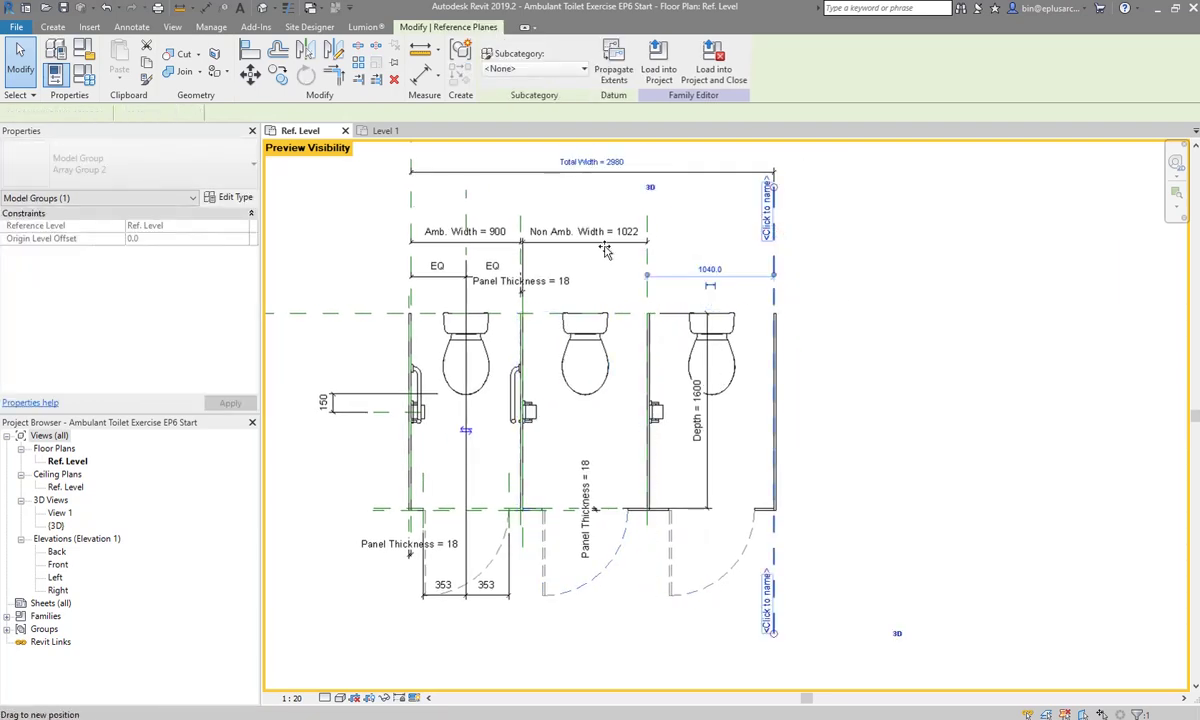
pyautogui.moveTo(605, 250); pyautogui.dragTo(603, 250)
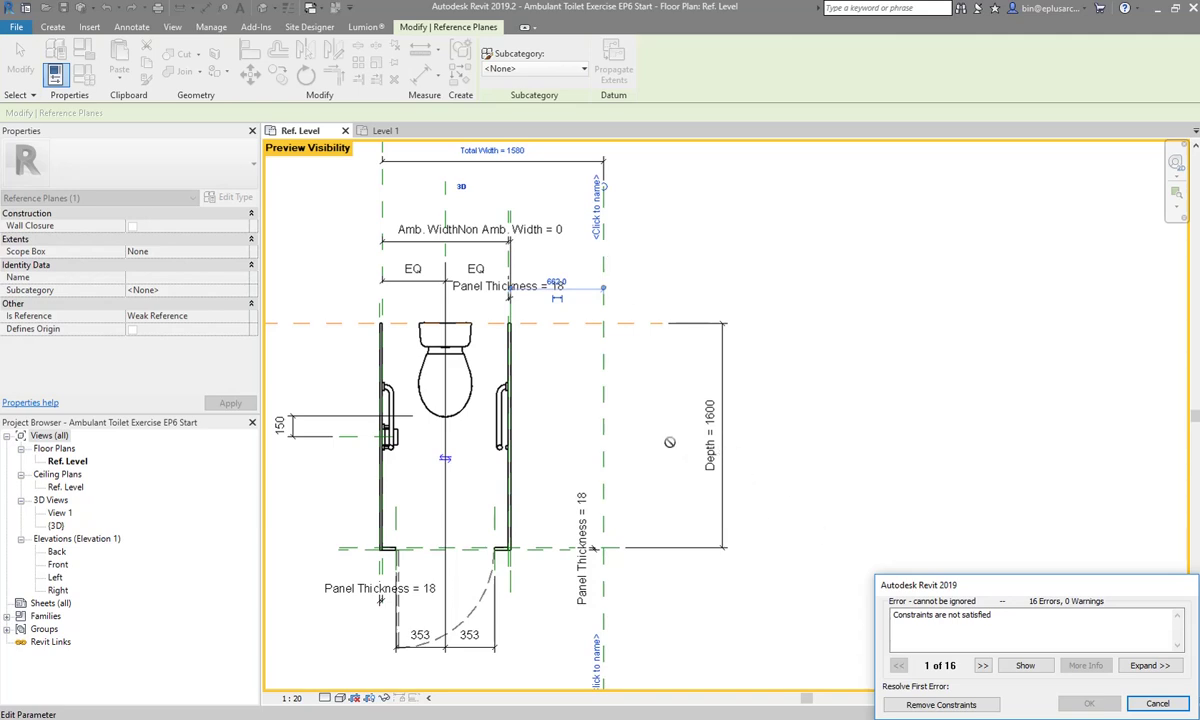
pyautogui.press('Escape')
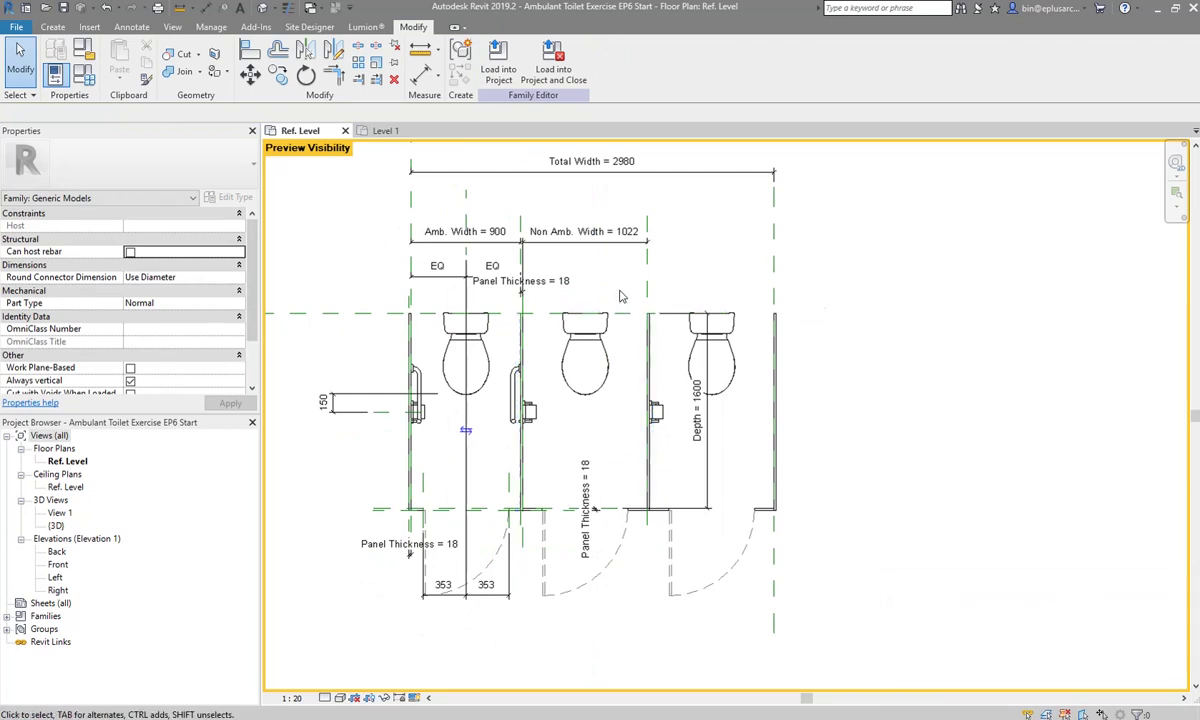
pyautogui.click(650, 350)
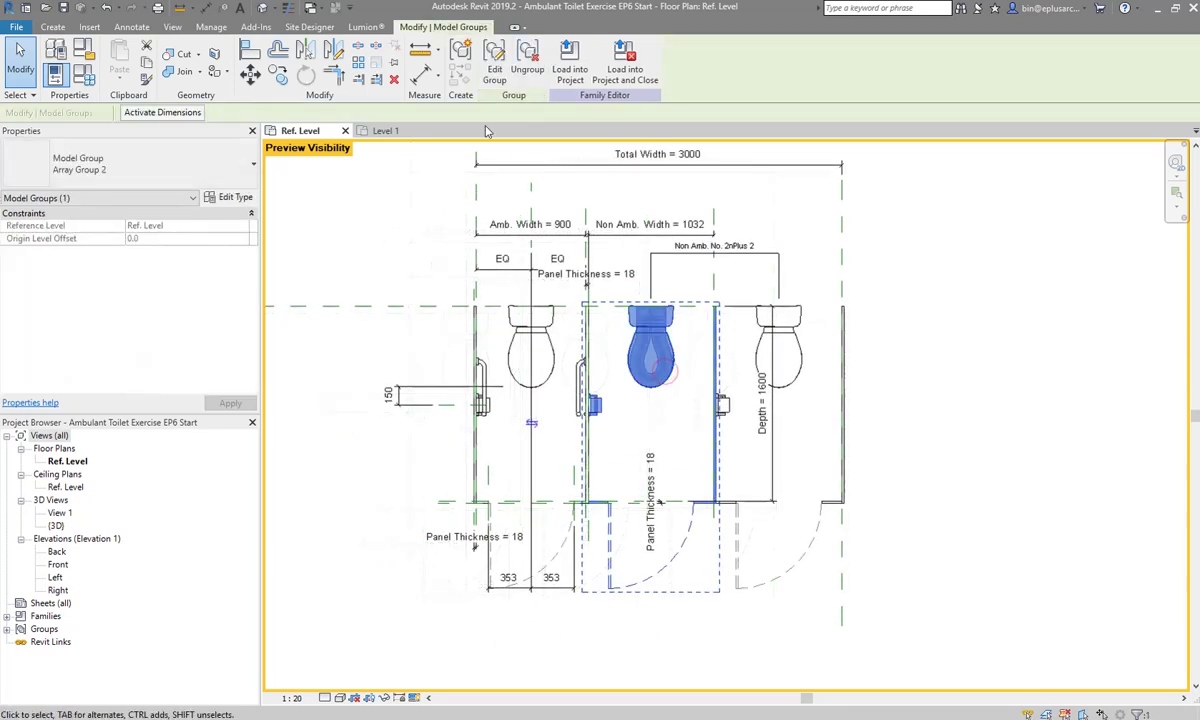
# Inside the middle group, link the cubicle type's Width to Non Amb. Width, then finish the group
pyautogui.click(493, 70)
pyautogui.click(617, 316)
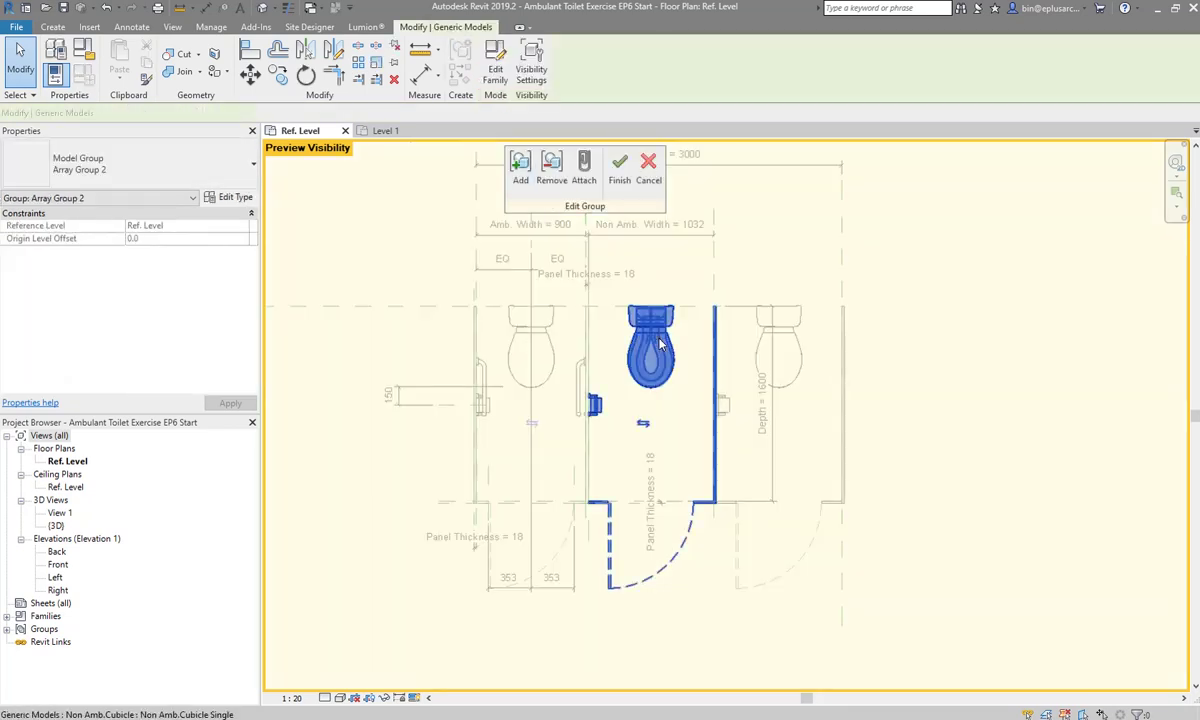
pyautogui.click(228, 197)
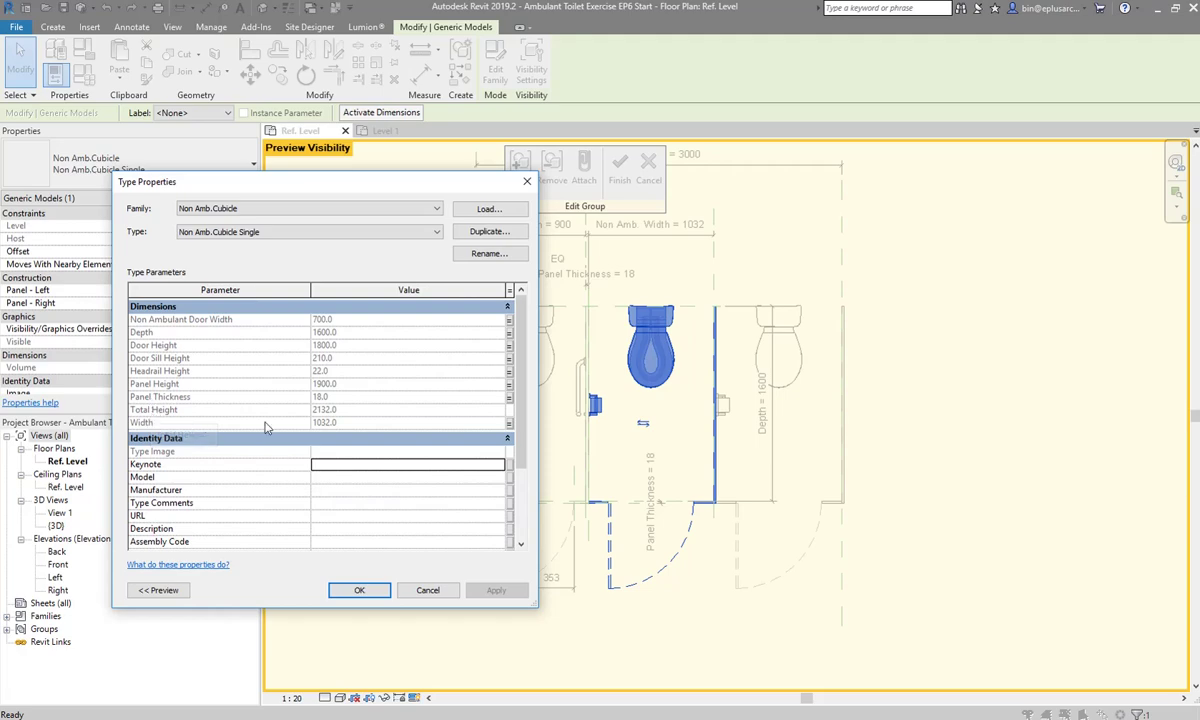
pyautogui.click(508, 422)
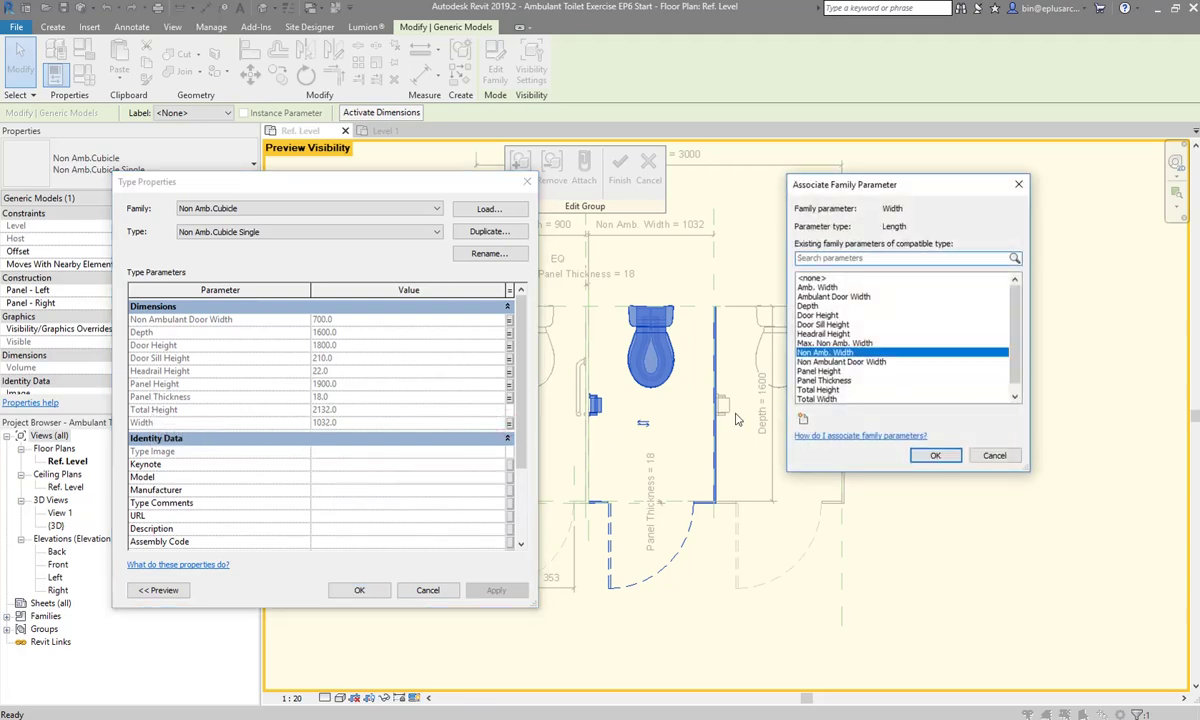
pyautogui.click(935, 455)
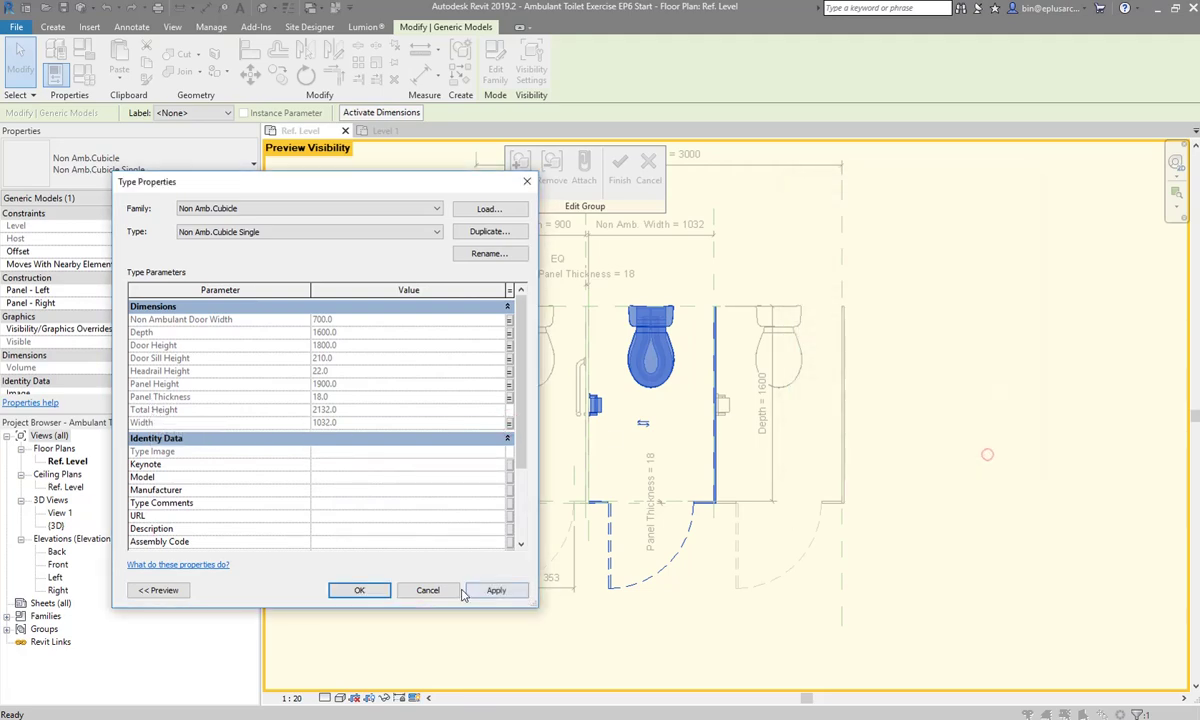
pyautogui.click(359, 590)
pyautogui.click(619, 167)
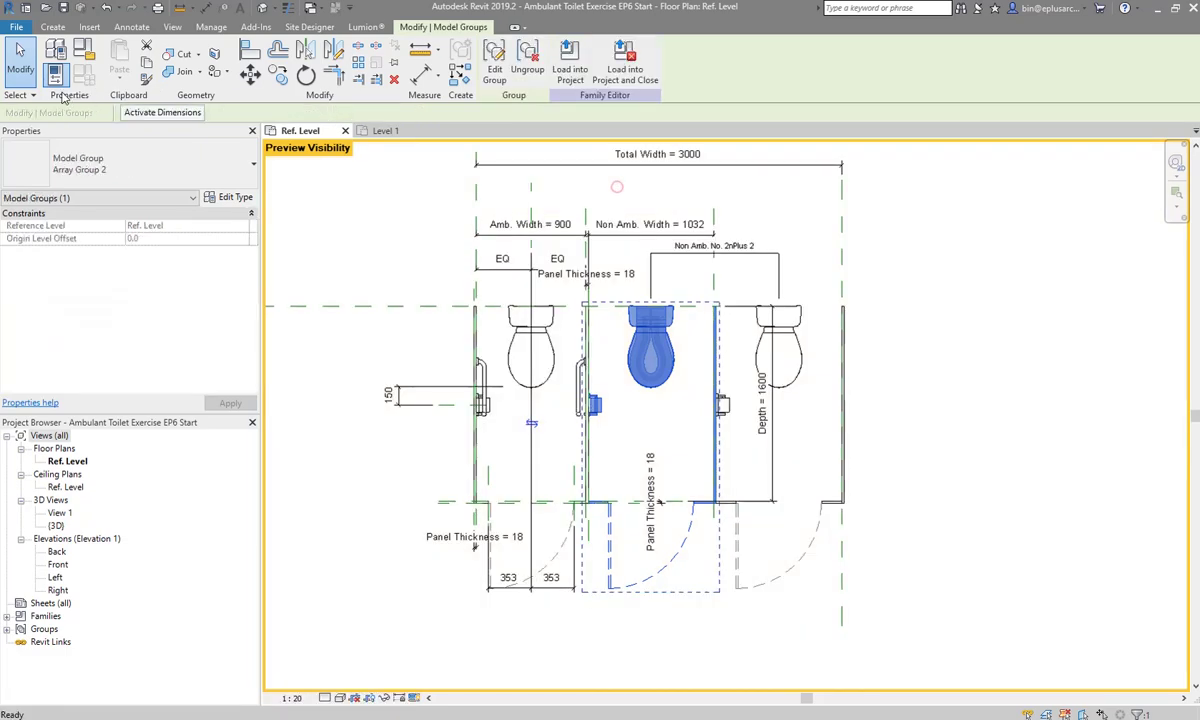
pyautogui.click(56, 62)
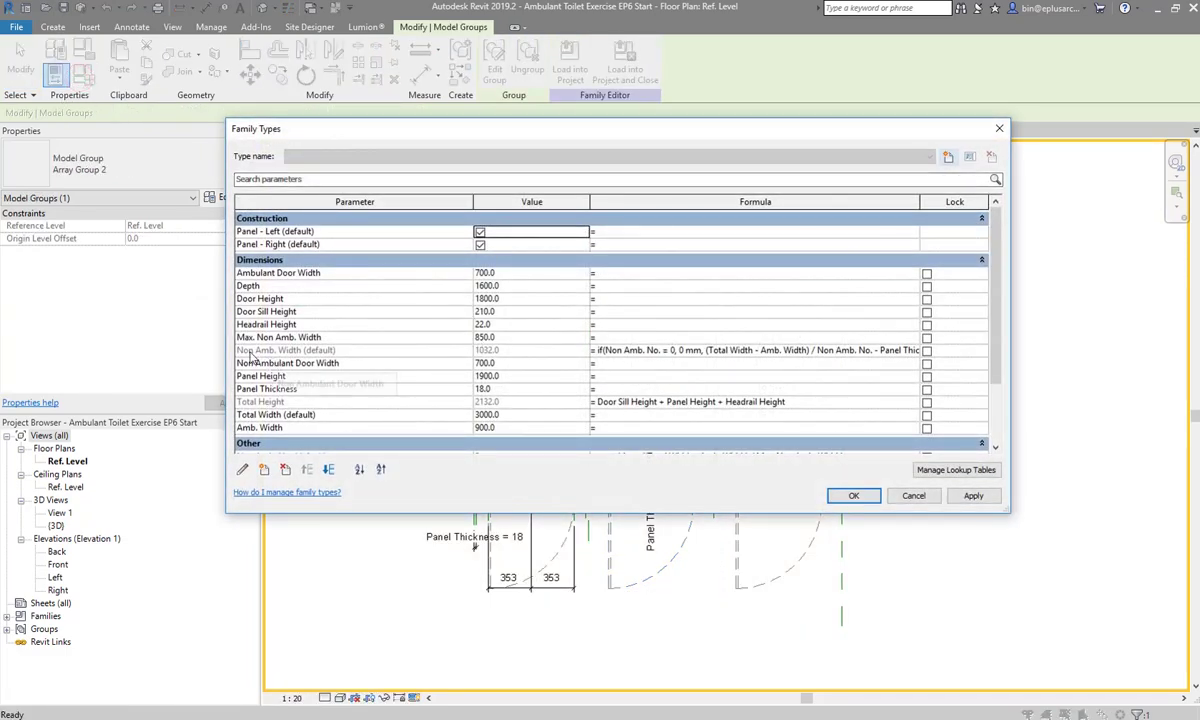
# Replace 0 mm in the Non Amb. Width formula with Max. Non Amb. Width and close Family Types
pyautogui.doubleClick(681, 350)
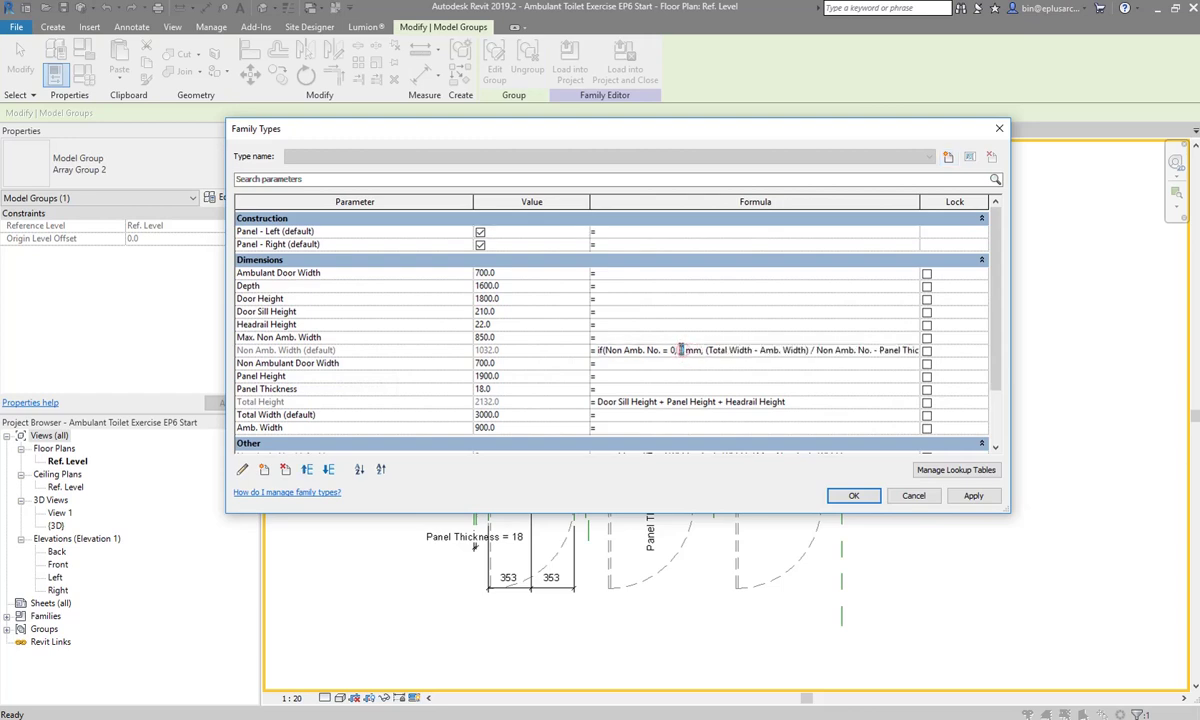
pyautogui.click(320, 337)
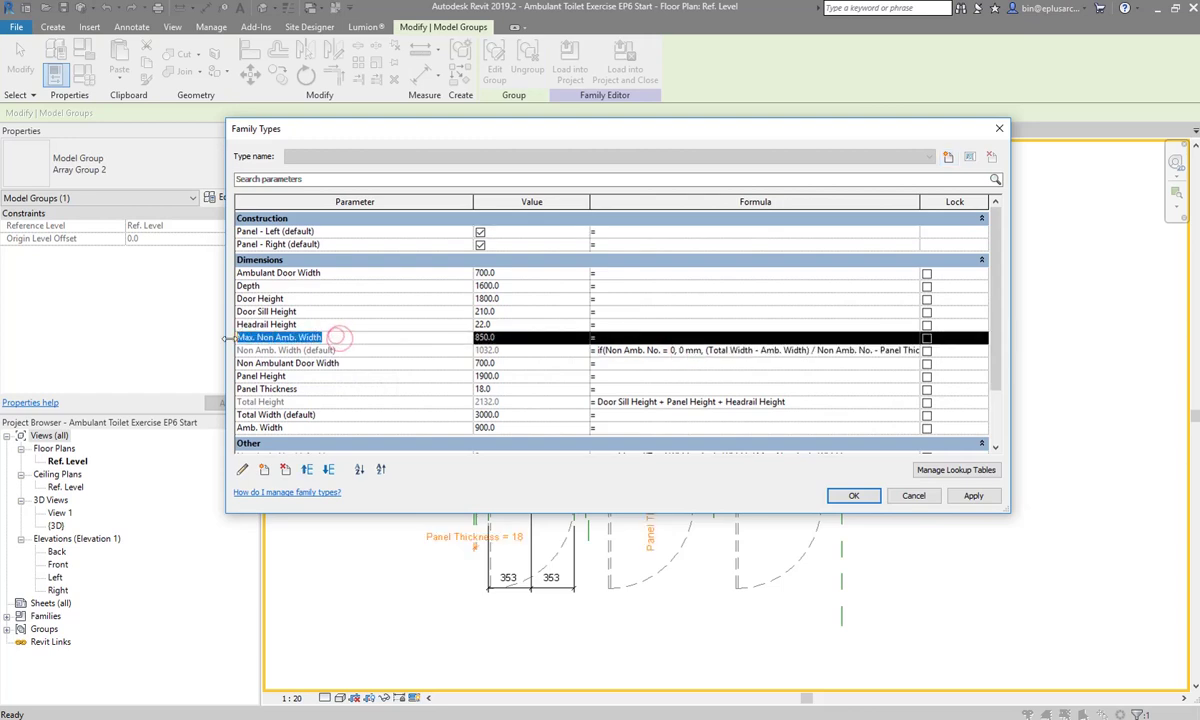
pyautogui.click(683, 350)
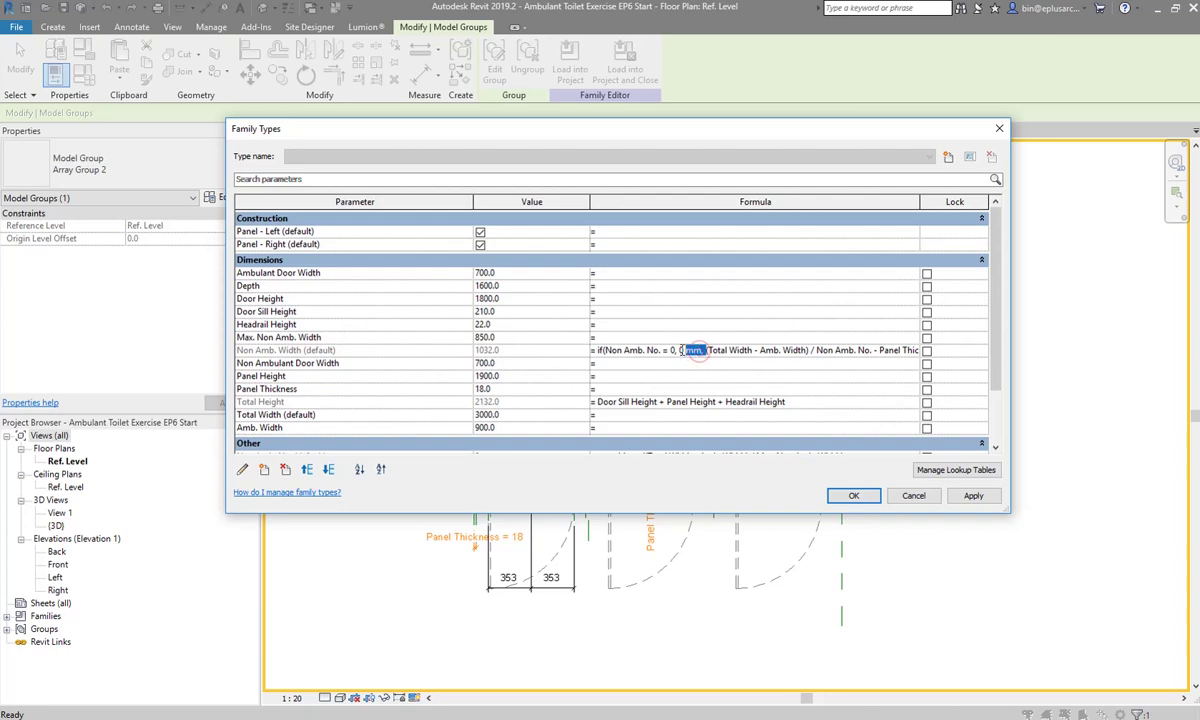
pyautogui.moveTo(703, 350); pyautogui.dragTo(677, 350)
pyautogui.write('Max. Non Amb. Width')
pyautogui.click(853, 496)
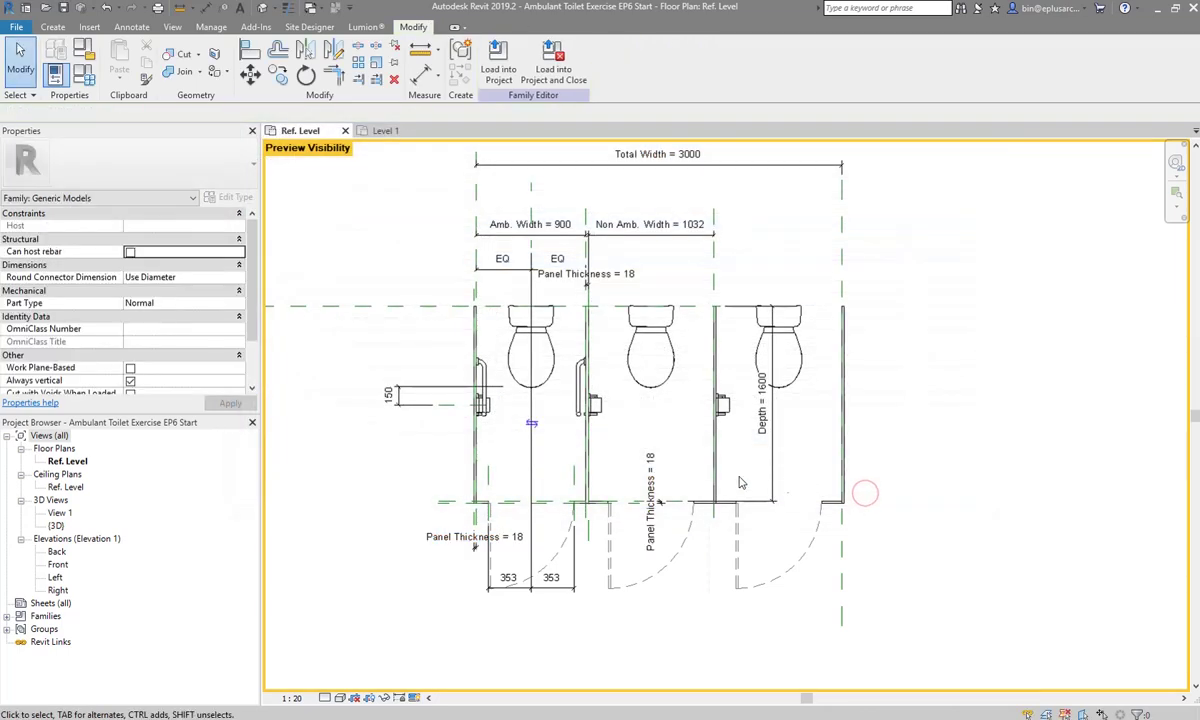
# Reload the family into Project2, overwriting it, and flex the placed row's width by dragging its end
pyautogui.click(492, 62)
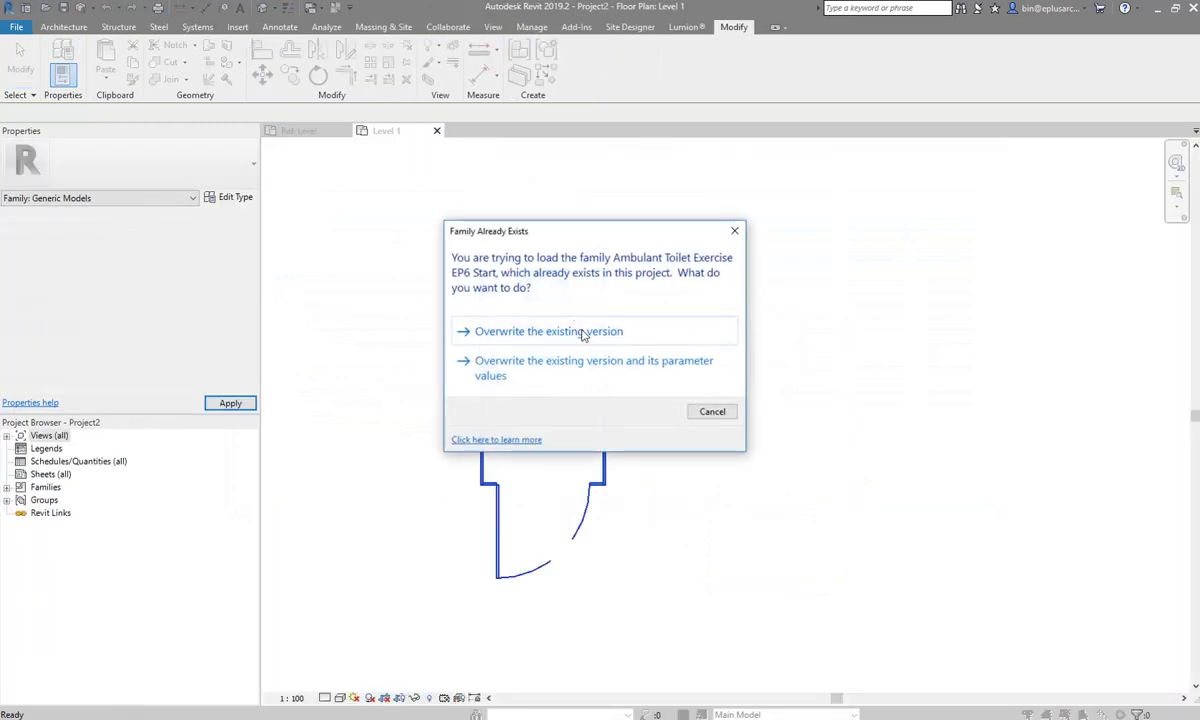
pyautogui.click(530, 402)
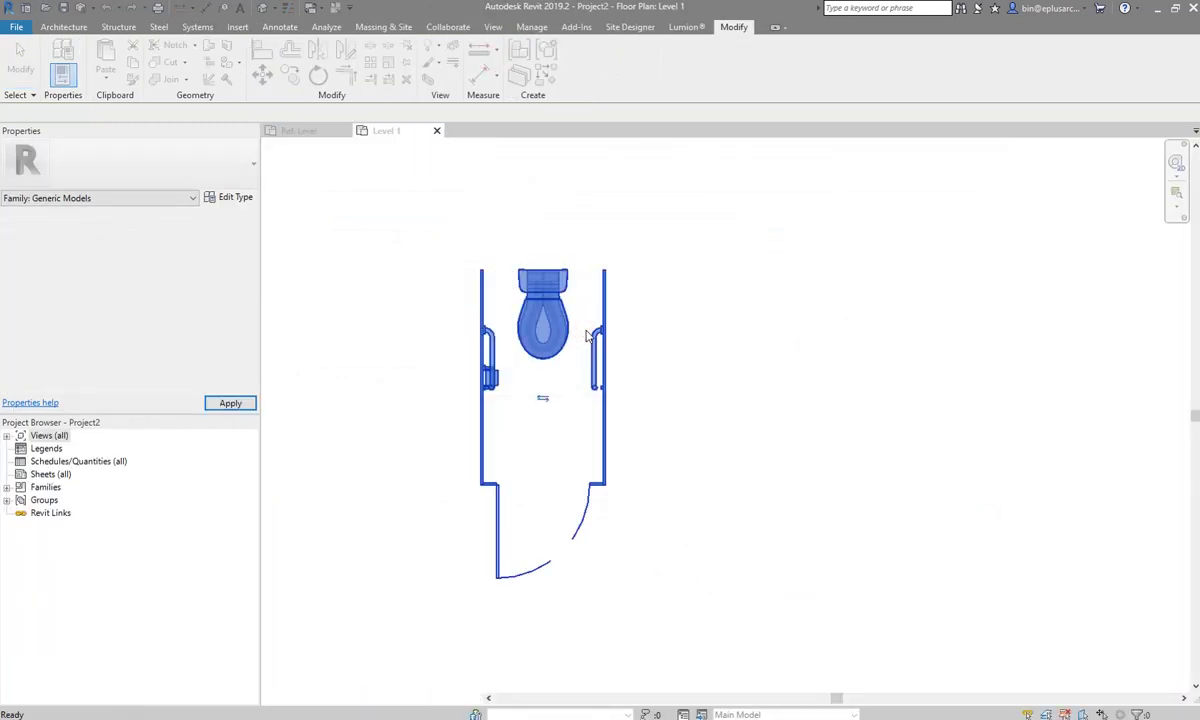
pyautogui.click(555, 318)
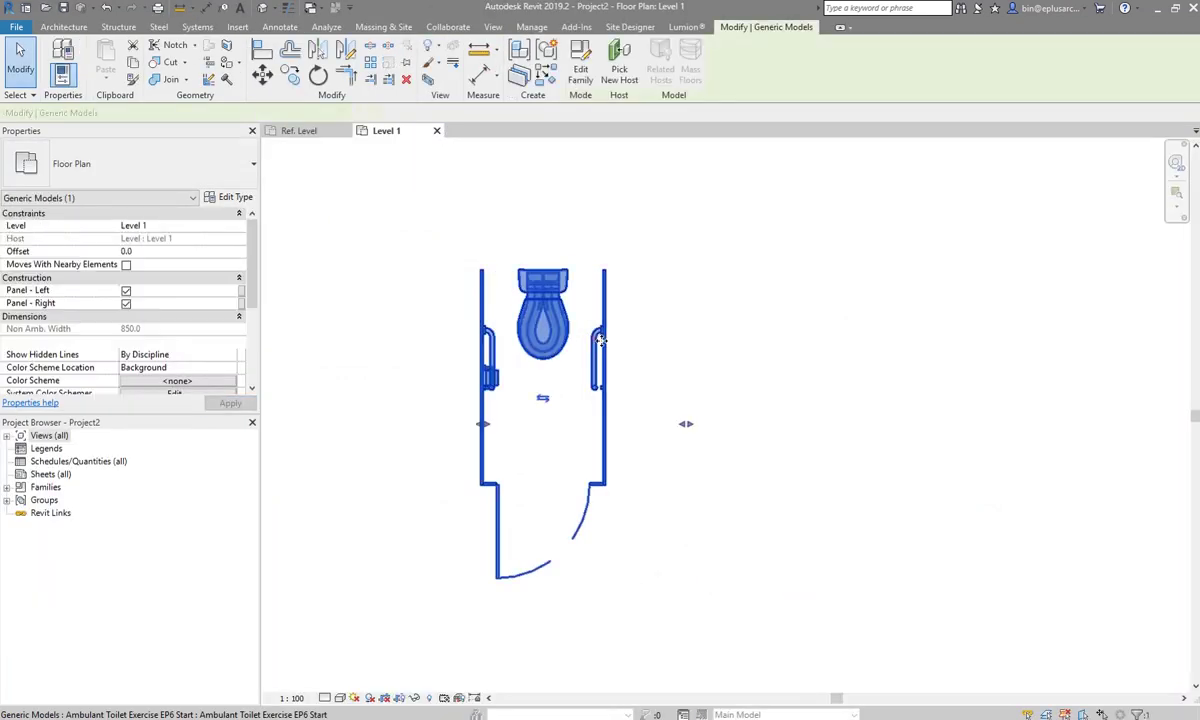
pyautogui.moveTo(686, 424); pyautogui.dragTo(979, 441)
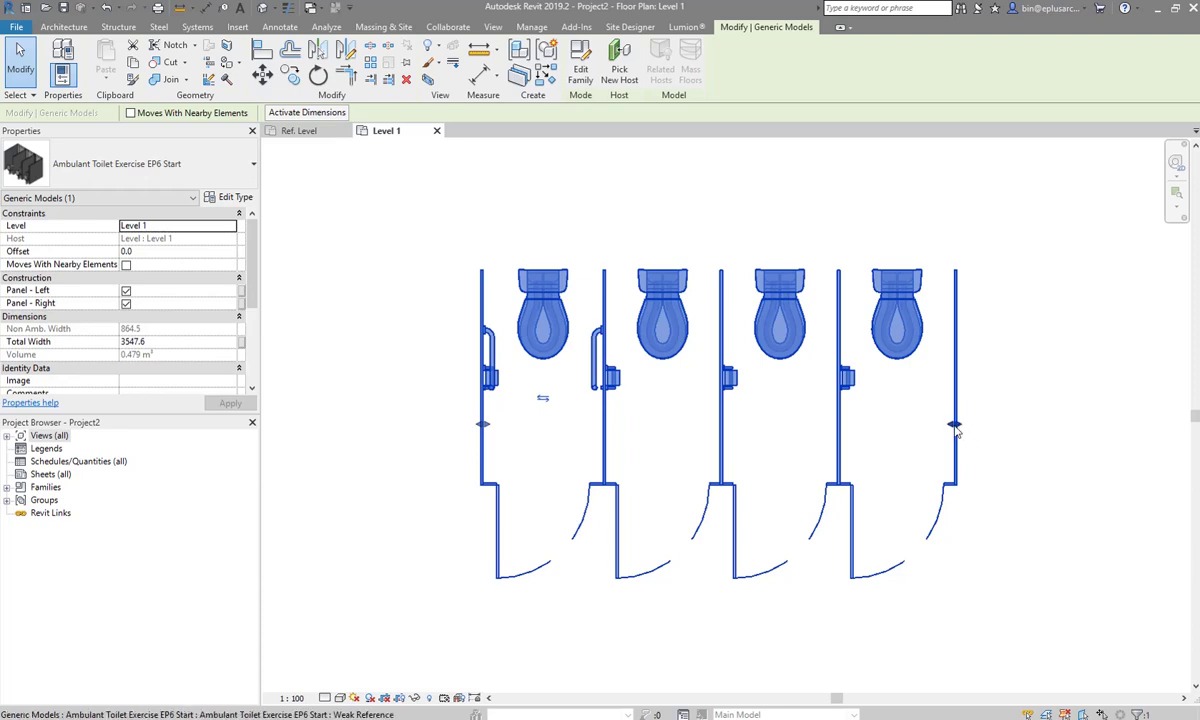
pyautogui.moveTo(739, 418); pyautogui.dragTo(757, 428)
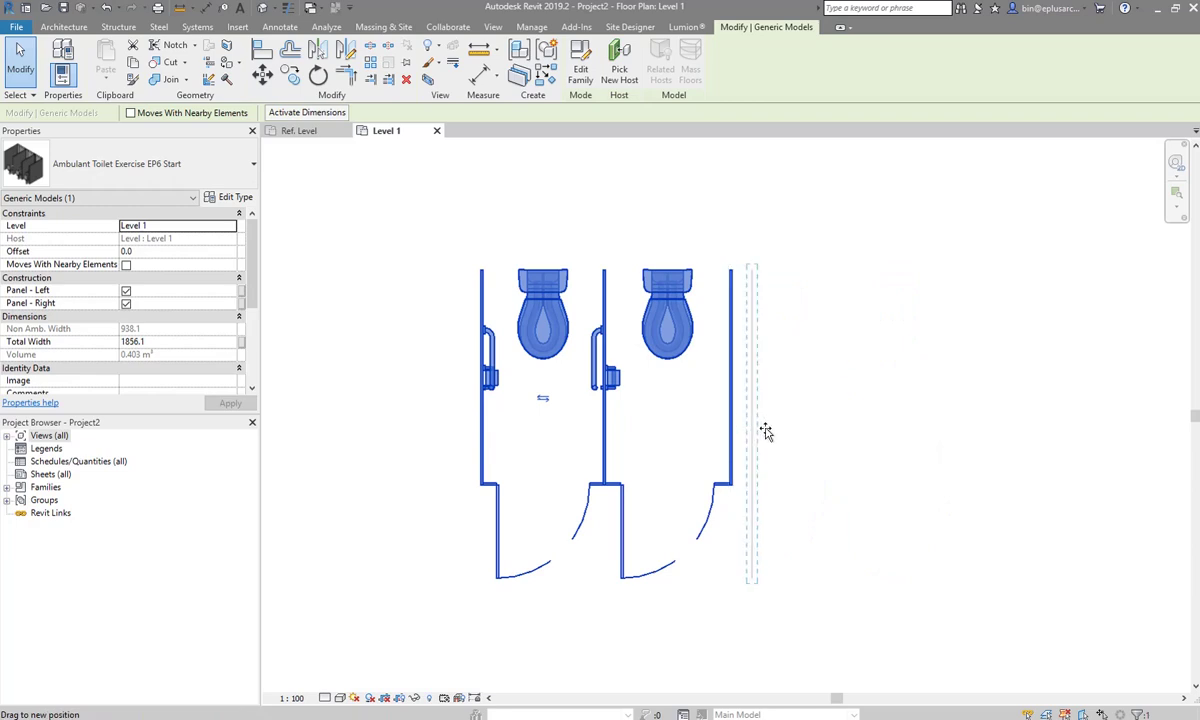
pyautogui.moveTo(753, 444); pyautogui.dragTo(755, 444)
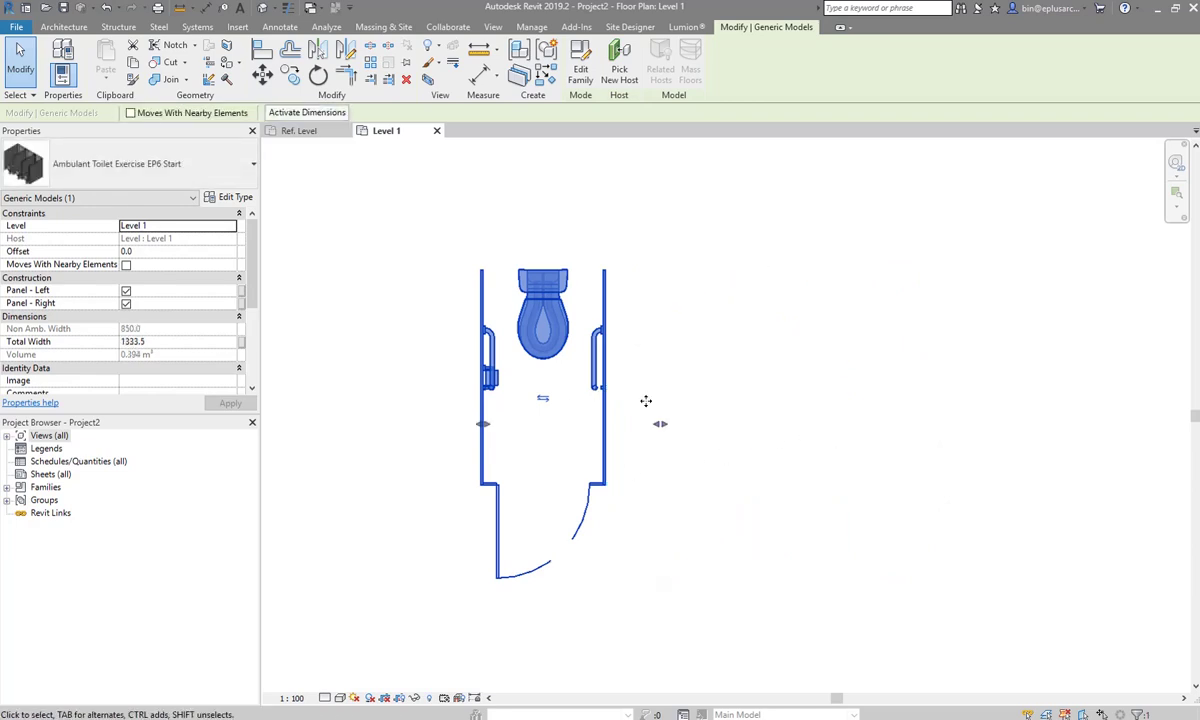
# Switch to the default 3D view, orbit around, and select the toilet cubicle family
pyautogui.click(664, 439)
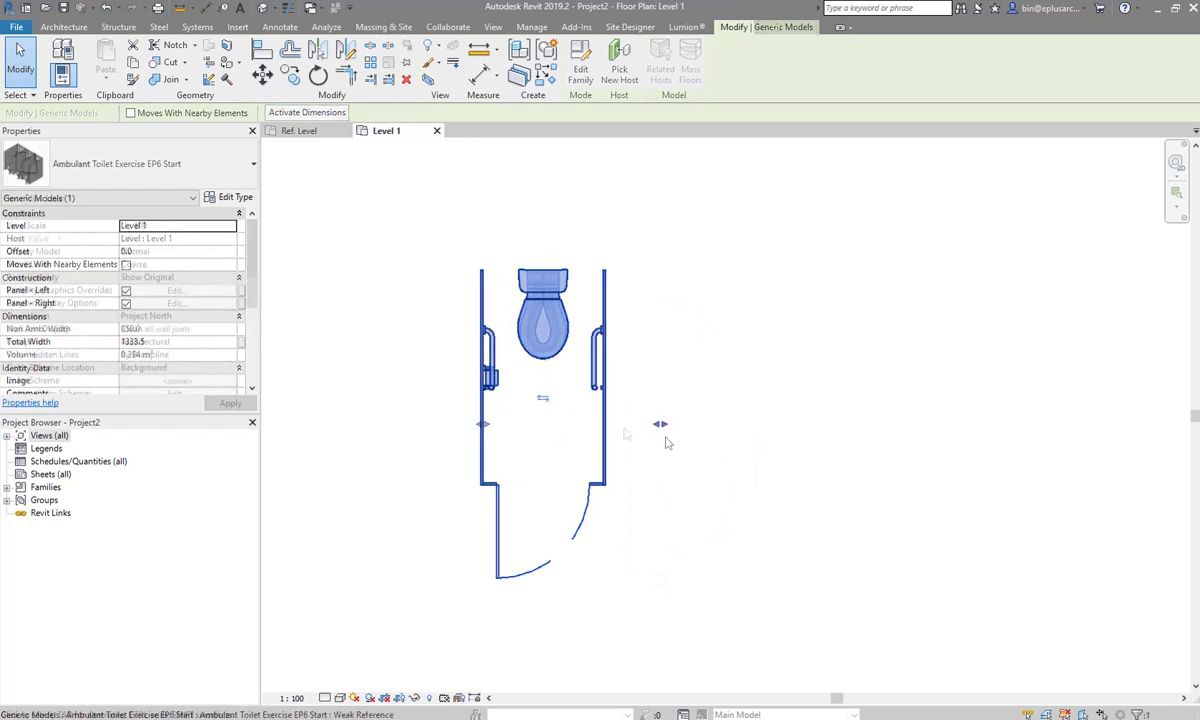
pyautogui.click(262, 7)
pyautogui.moveTo(701, 411)
pyautogui.keyDown('shift'); pyautogui.mouseDown(button='middle')
pyautogui.moveTo(790, 407)
pyautogui.moveTo(611, 461)
pyautogui.mouseUp(button='middle'); pyautogui.keyUp('shift')
pyautogui.click(619, 407)
pyautogui.moveTo(619, 407)
pyautogui.mouseDown(button='middle')
pyautogui.moveTo(635, 495)
pyautogui.moveTo(608, 509)
pyautogui.mouseUp(button='middle')
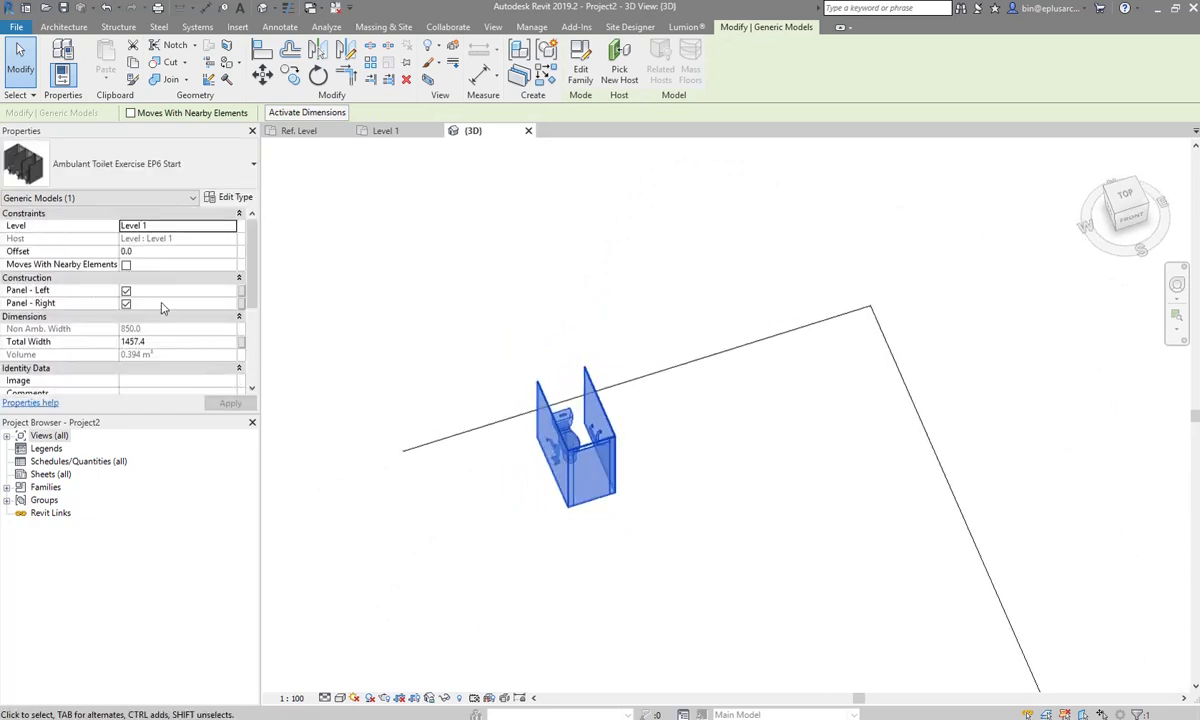
# Try Total Width values 3000, 5000 and 1200, settle on 5000, and open the type properties
pyautogui.click(171, 344)
pyautogui.write('3000')
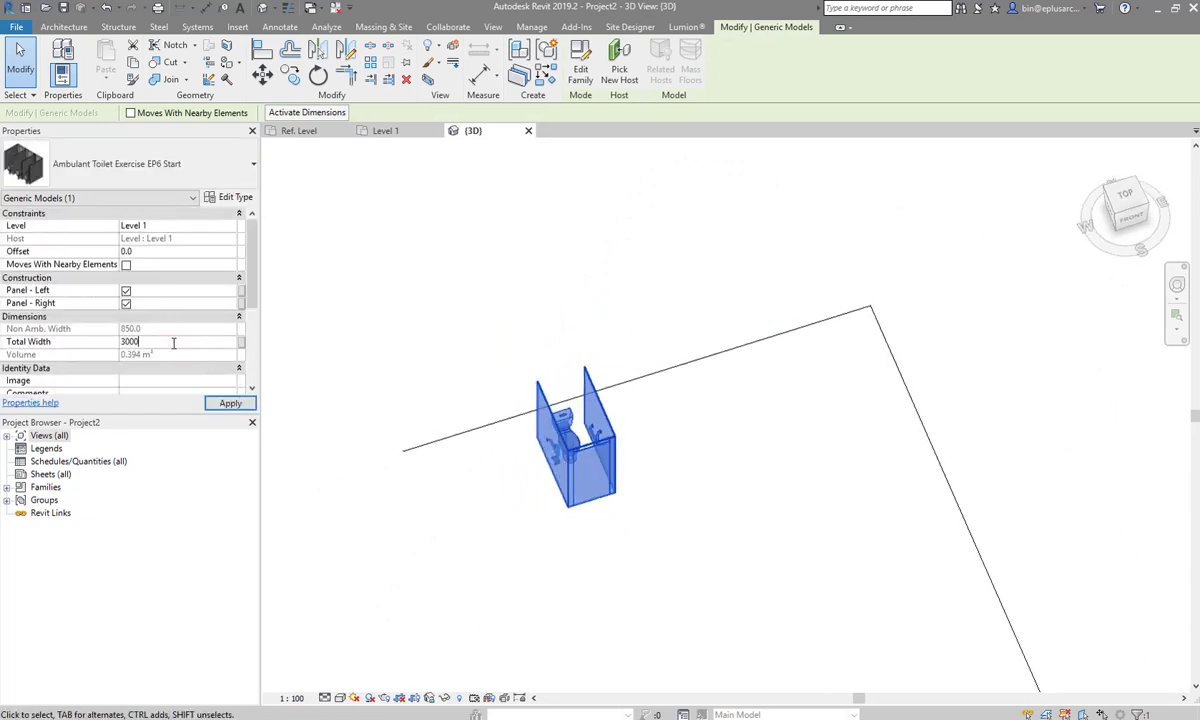
pyautogui.press('Return')
pyautogui.click(183, 341)
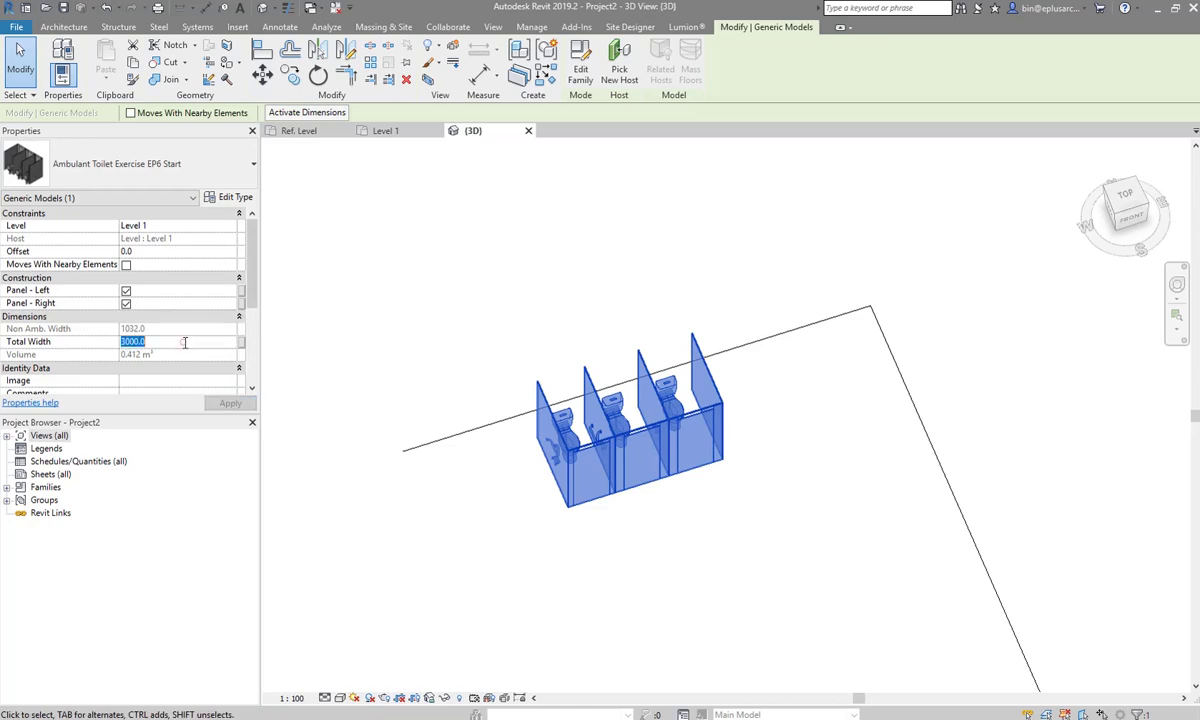
pyautogui.write('5000')
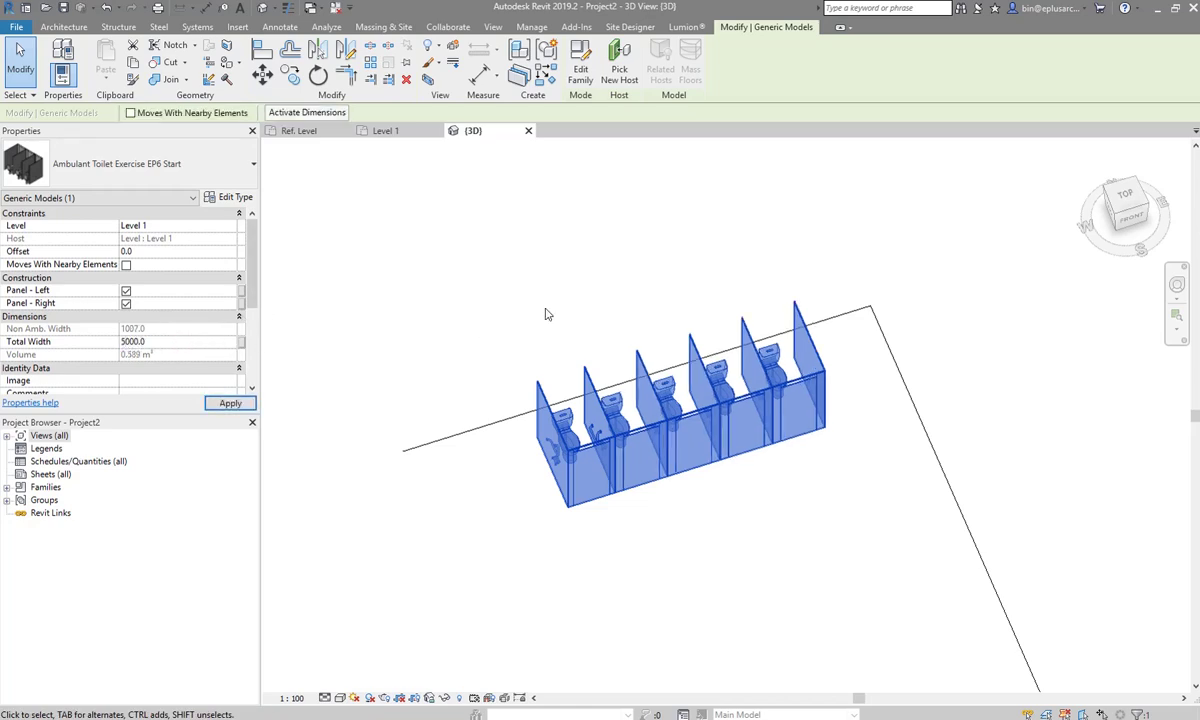
pyautogui.click(181, 345)
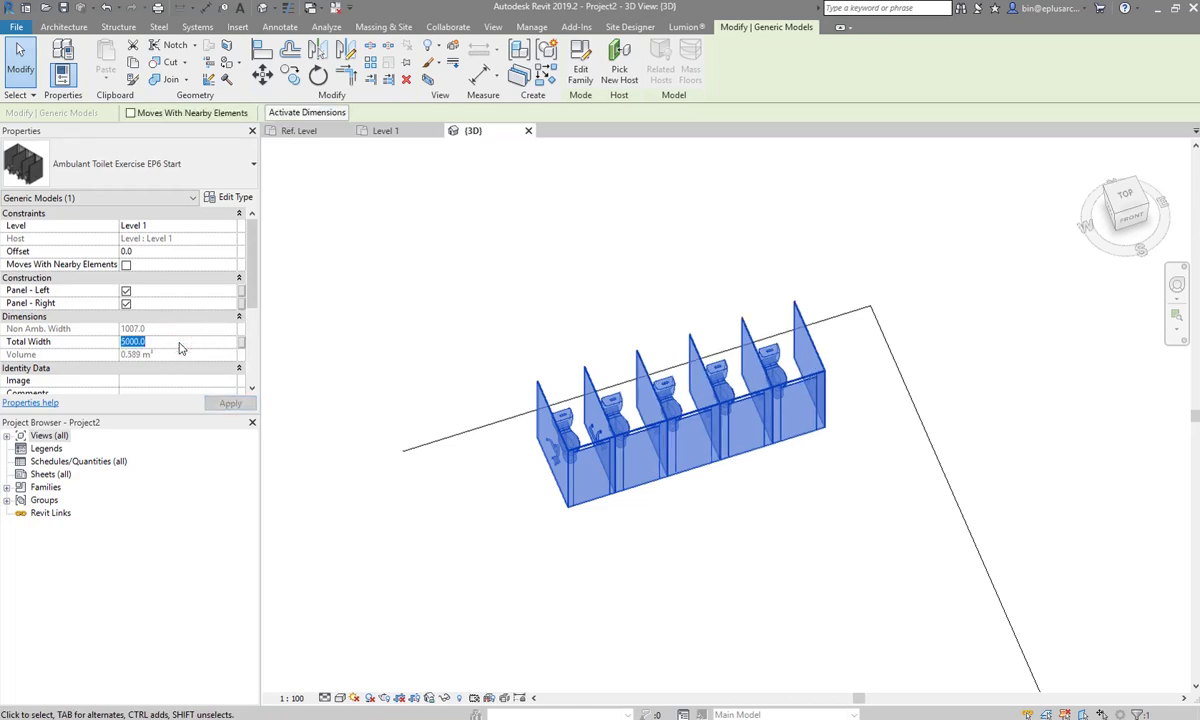
pyautogui.write('120')
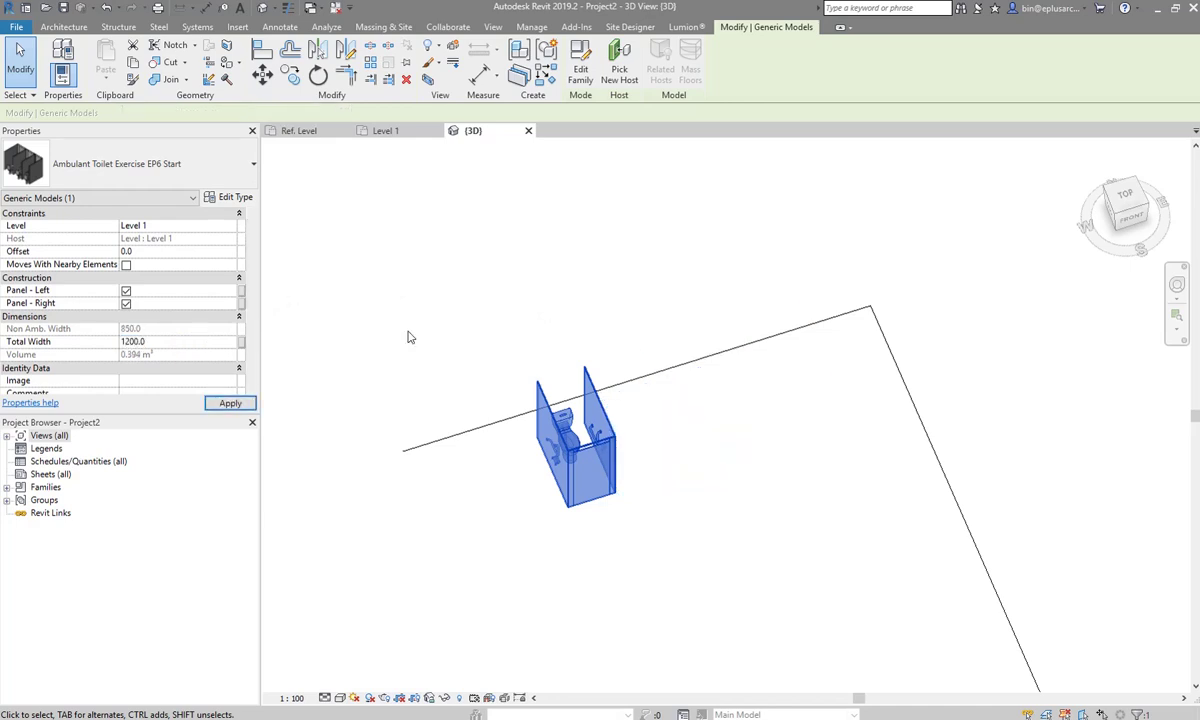
pyautogui.click(189, 344)
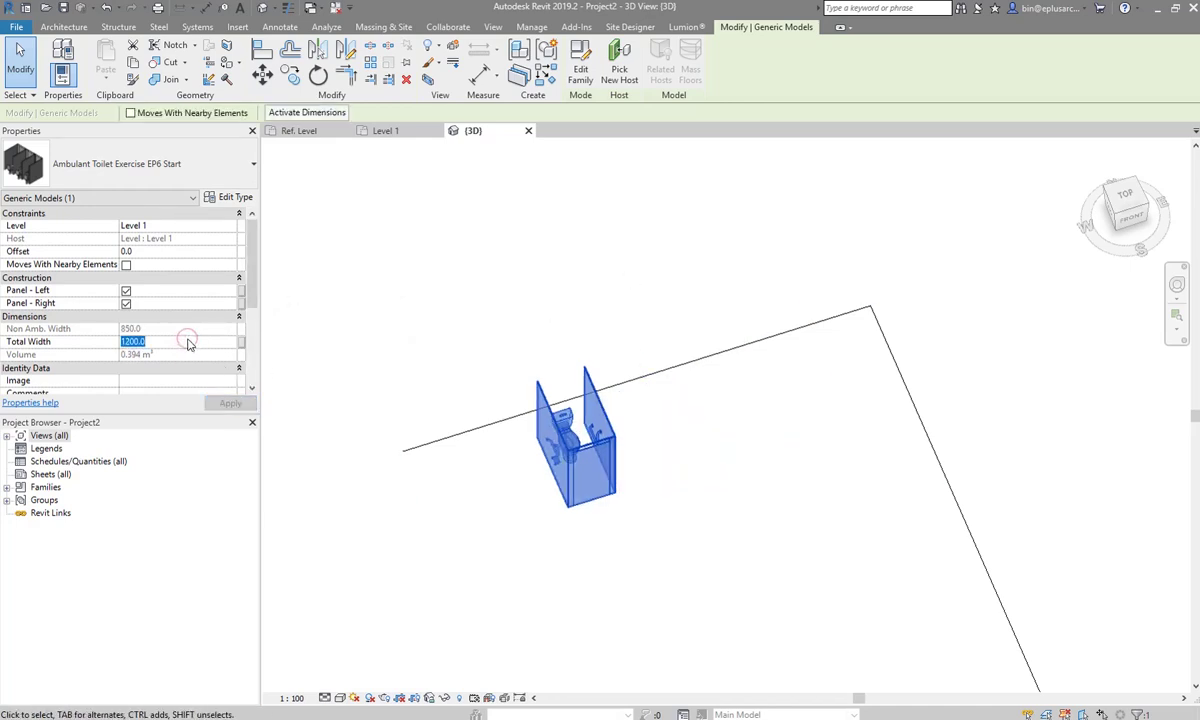
pyautogui.write('500')
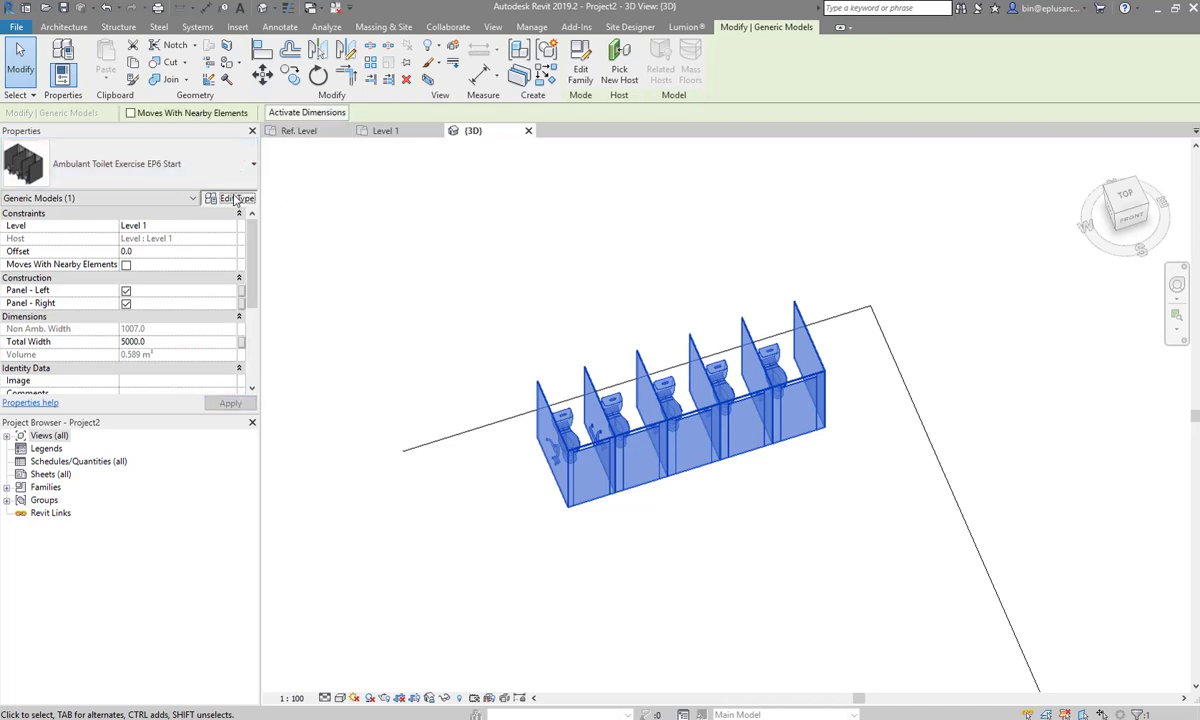
pyautogui.click(237, 197)
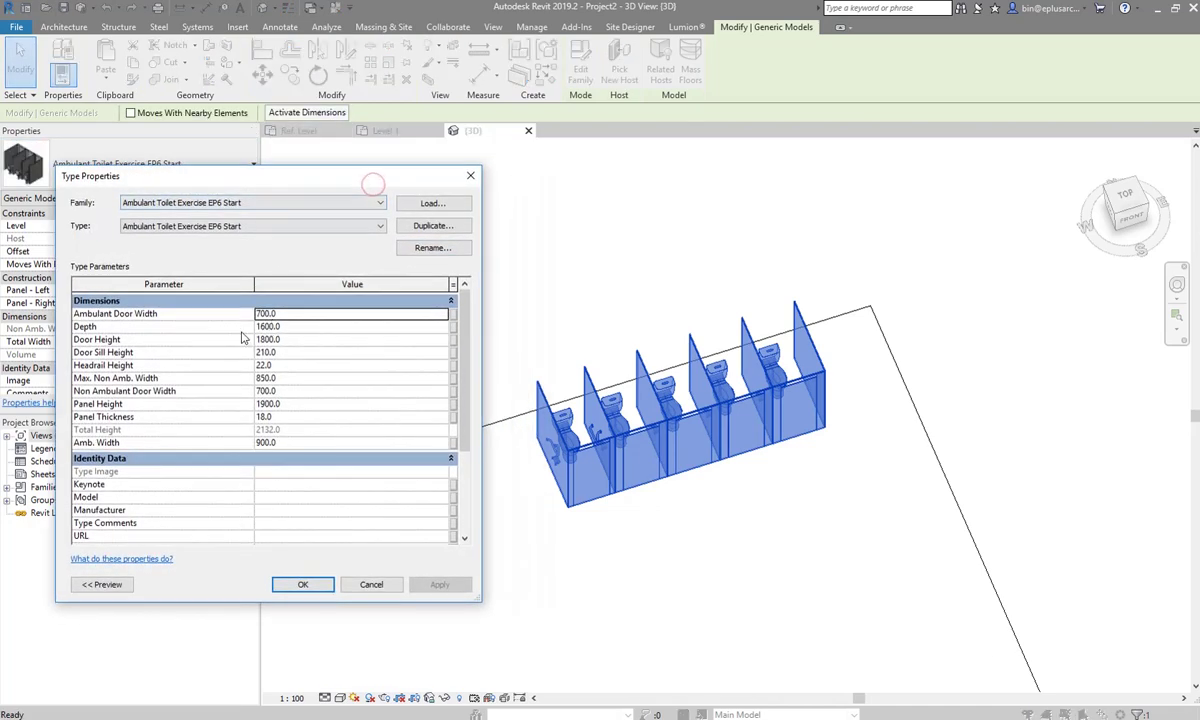
# Give the cubicle type Depth 2000, Panel Height 2000, Door Height 1900 and Door Sill Height 100, applying each value
pyautogui.click(292, 328)
pyautogui.write('20')
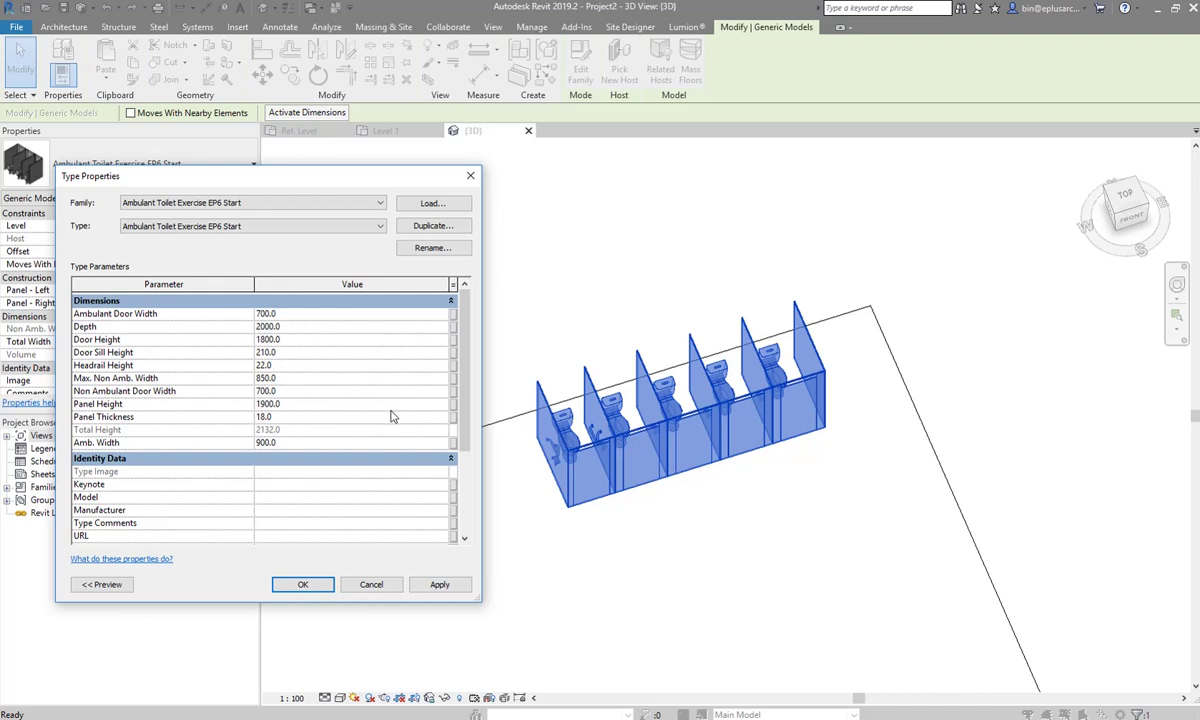
pyautogui.click(440, 584)
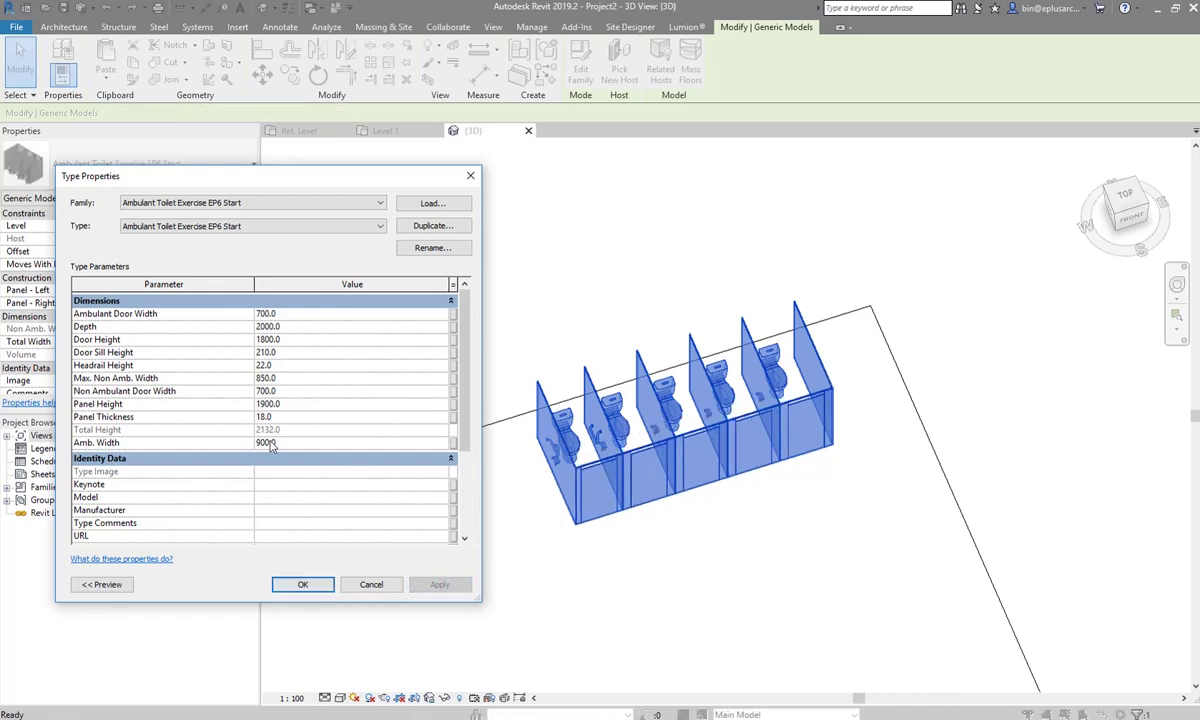
pyautogui.click(294, 406)
pyautogui.write('200')
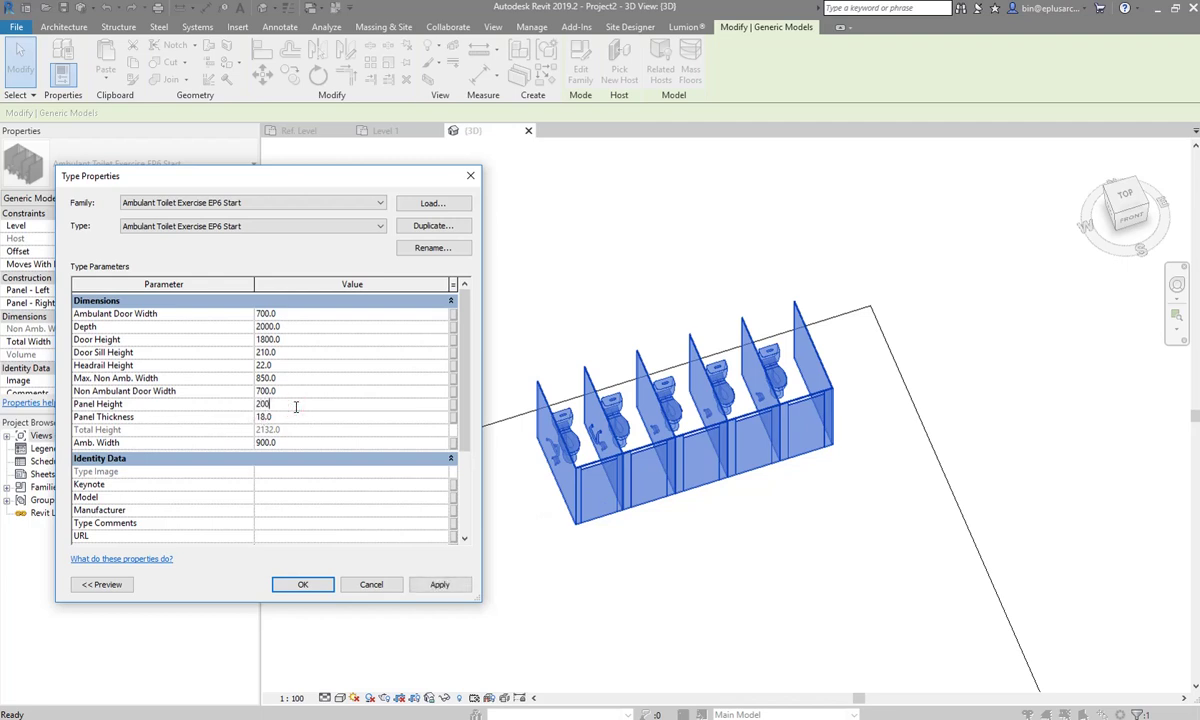
pyautogui.click(437, 584)
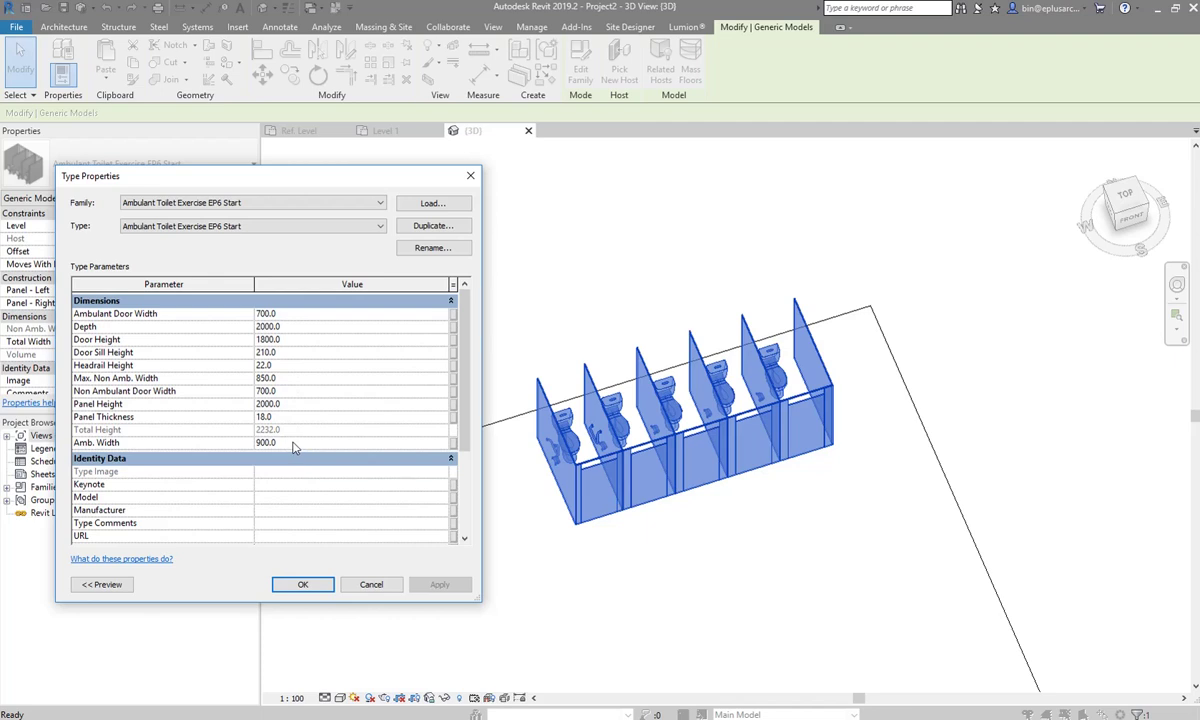
pyautogui.click(293, 340)
pyautogui.write('190')
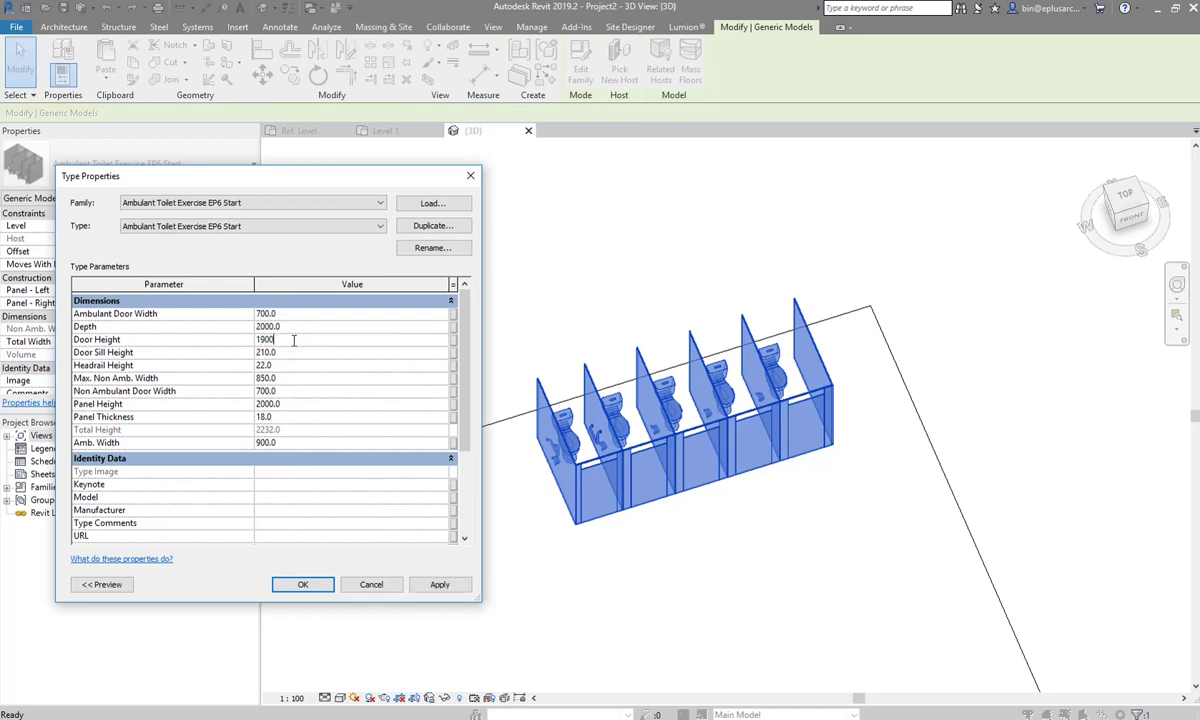
pyautogui.click(437, 584)
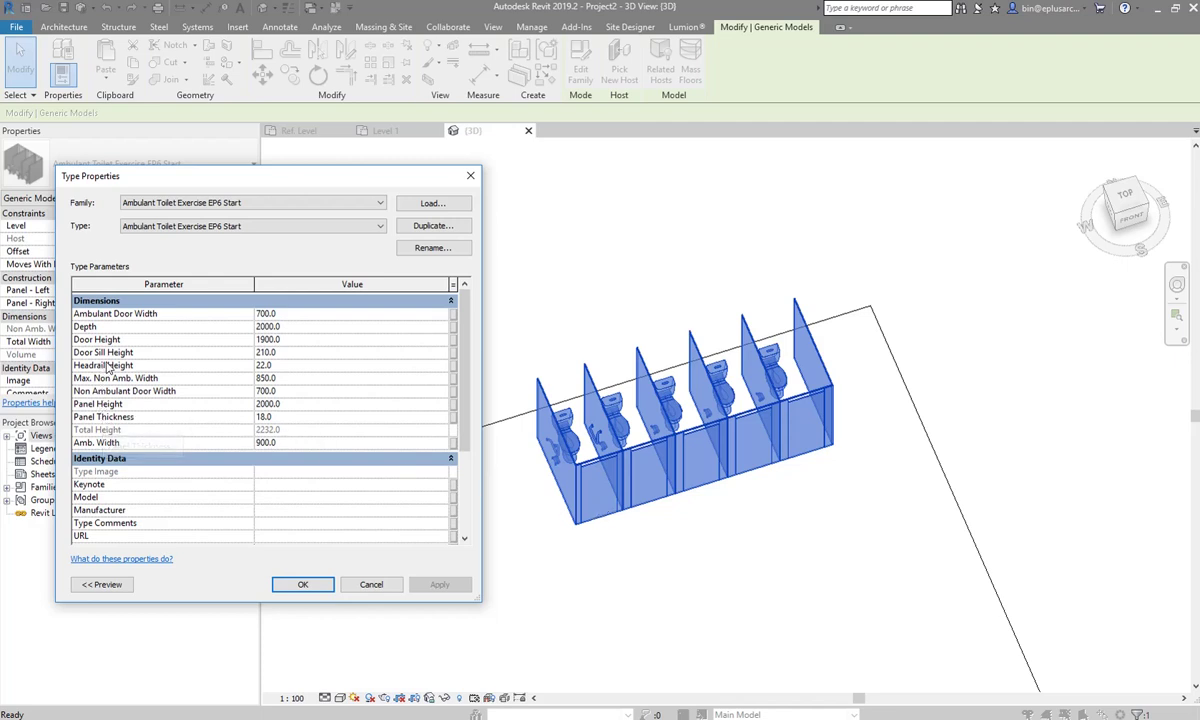
pyautogui.click(310, 352)
pyautogui.write('1')
pyautogui.write('00')
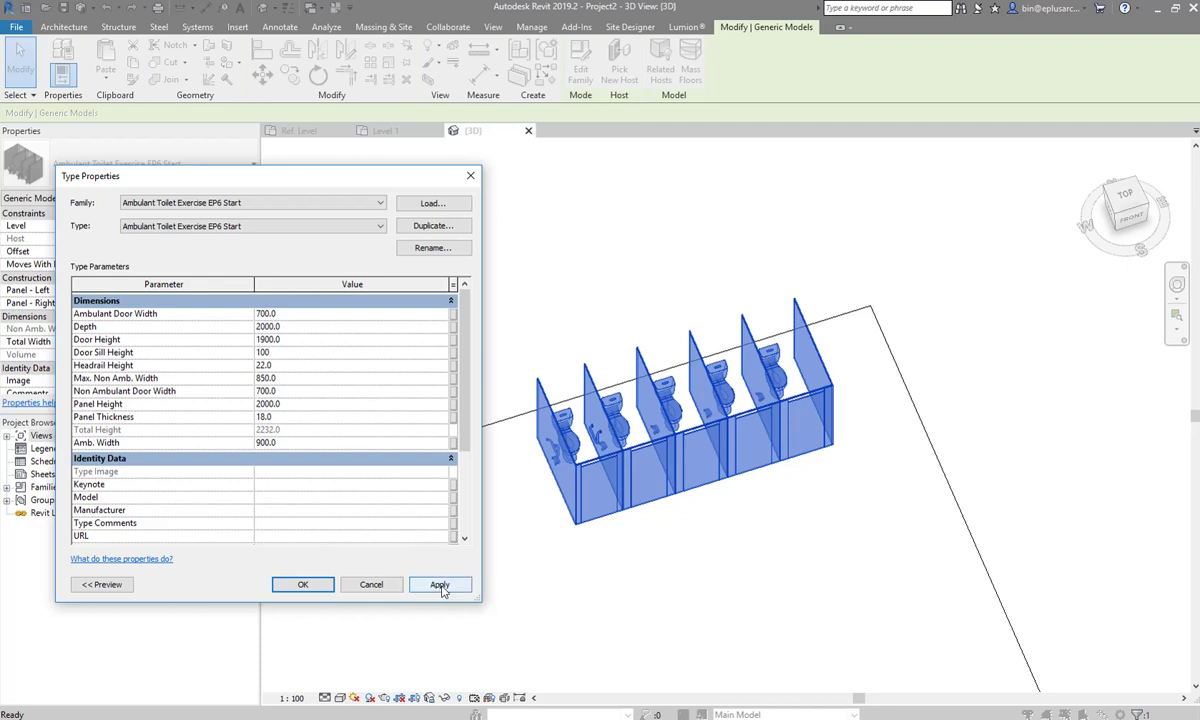
pyautogui.click(437, 584)
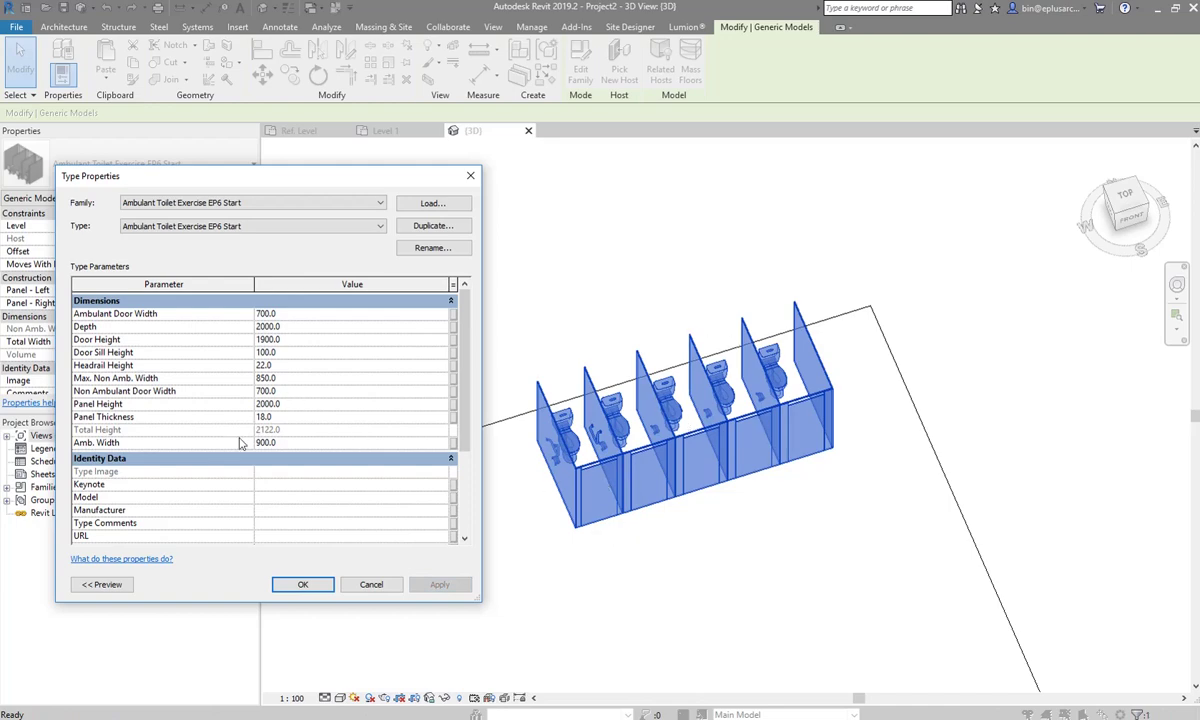
# Accept the type changes and deselect the five-stall cubicle row in the 3D view
pyautogui.click(308, 586)
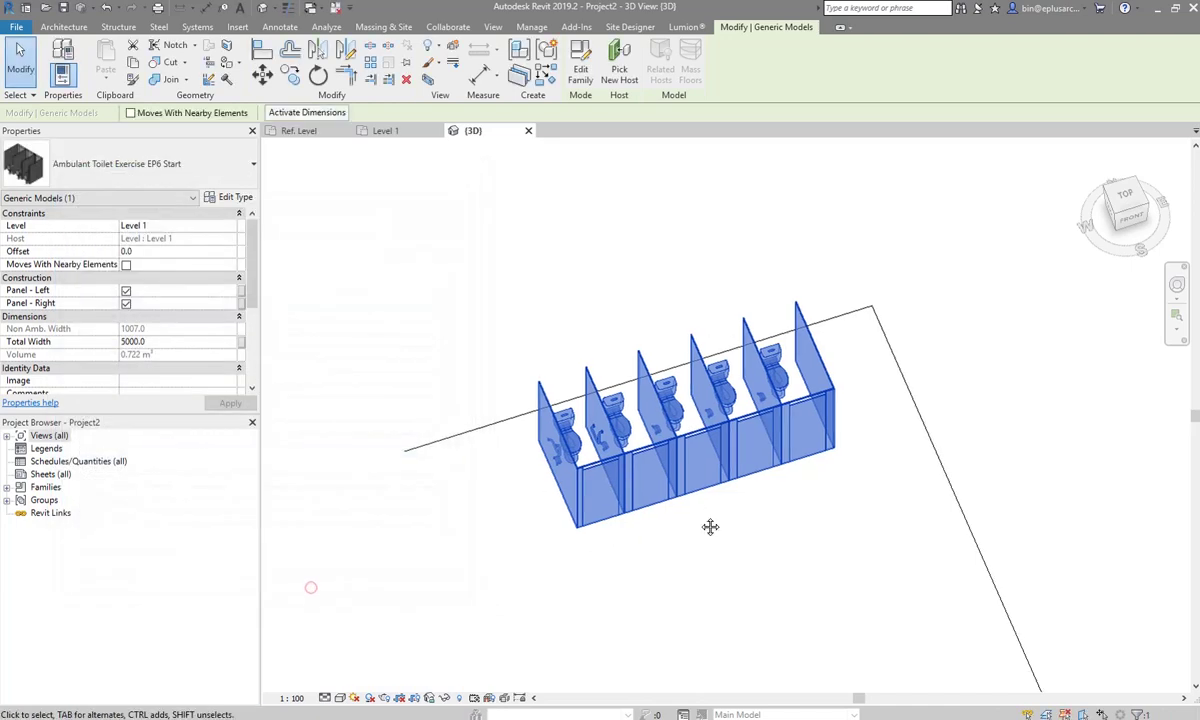
pyautogui.moveTo(710, 528)
pyautogui.keyDown('shift'); pyautogui.mouseDown(button='middle')
pyautogui.moveTo(836, 536)
pyautogui.moveTo(712, 540)
pyautogui.moveTo(715, 500)
pyautogui.moveTo(678, 532)
pyautogui.mouseUp(button='middle'); pyautogui.keyUp('shift')
pyautogui.click(840, 532)
# Leave the project's save options unused and return to the Ambulant Toilet Exercise EP6 Start family
pyautogui.scroll(3, 715, 500)
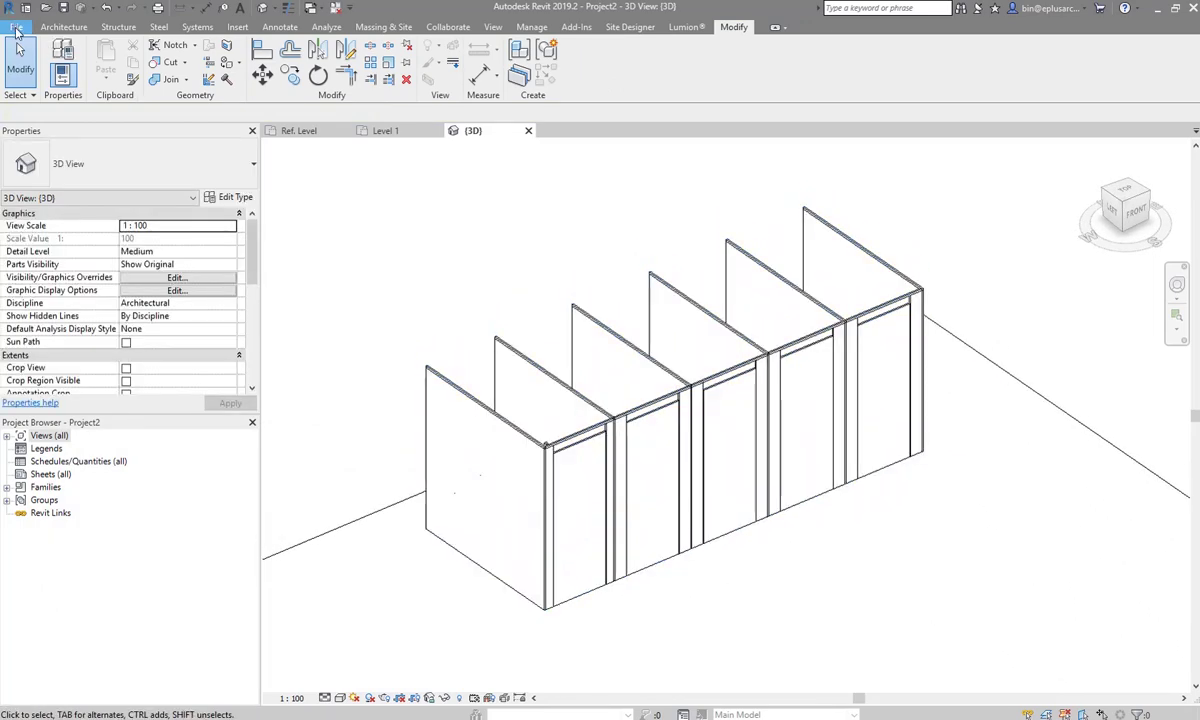
pyautogui.click(16, 27)
pyautogui.moveTo(52, 195)
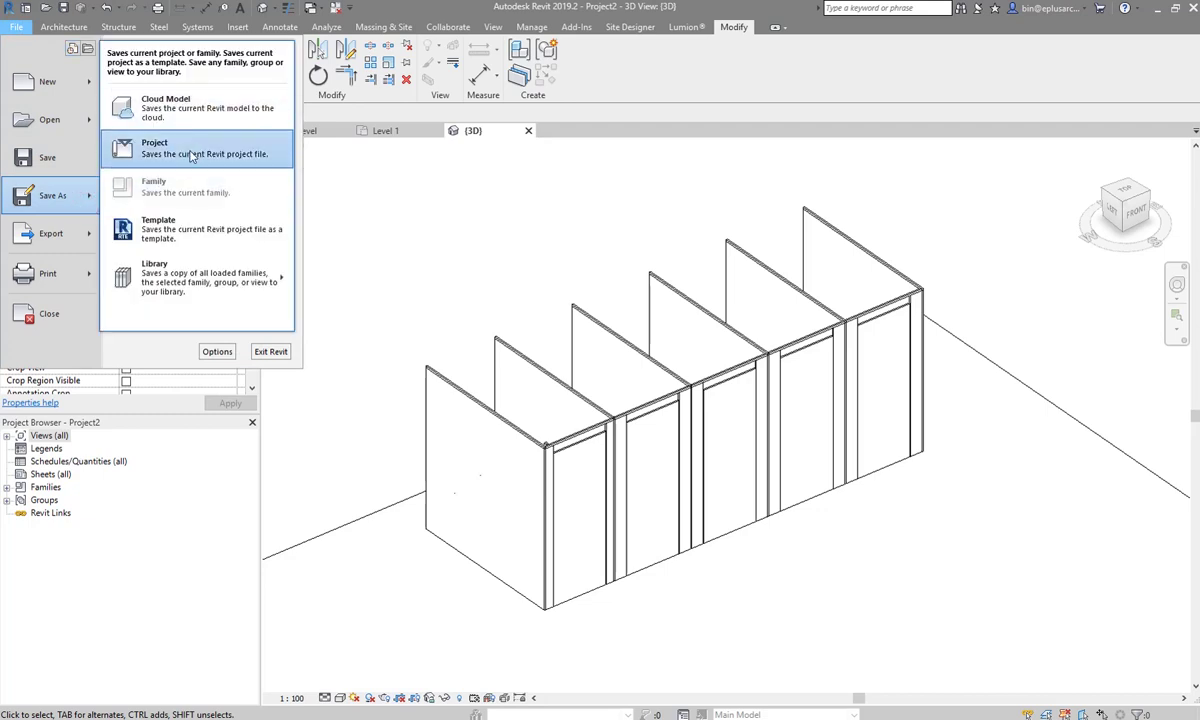
pyautogui.click(350, 153)
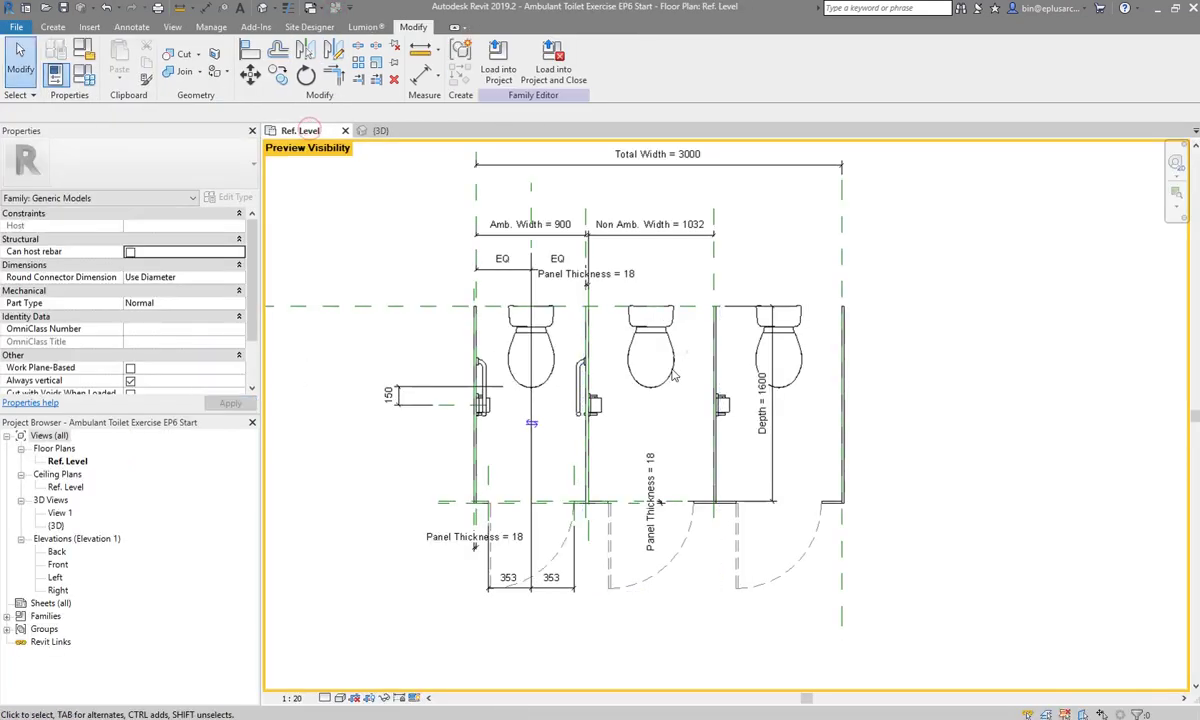
# Show the family in its 3D view, orbiting and zooming to inspect it
pyautogui.click(252, 8)
pyautogui.moveTo(690, 450)
pyautogui.keyDown('shift'); pyautogui.mouseDown(button='middle')
pyautogui.moveTo(826, 463)
pyautogui.moveTo(729, 459)
pyautogui.mouseUp(button='middle'); pyautogui.keyUp('shift')
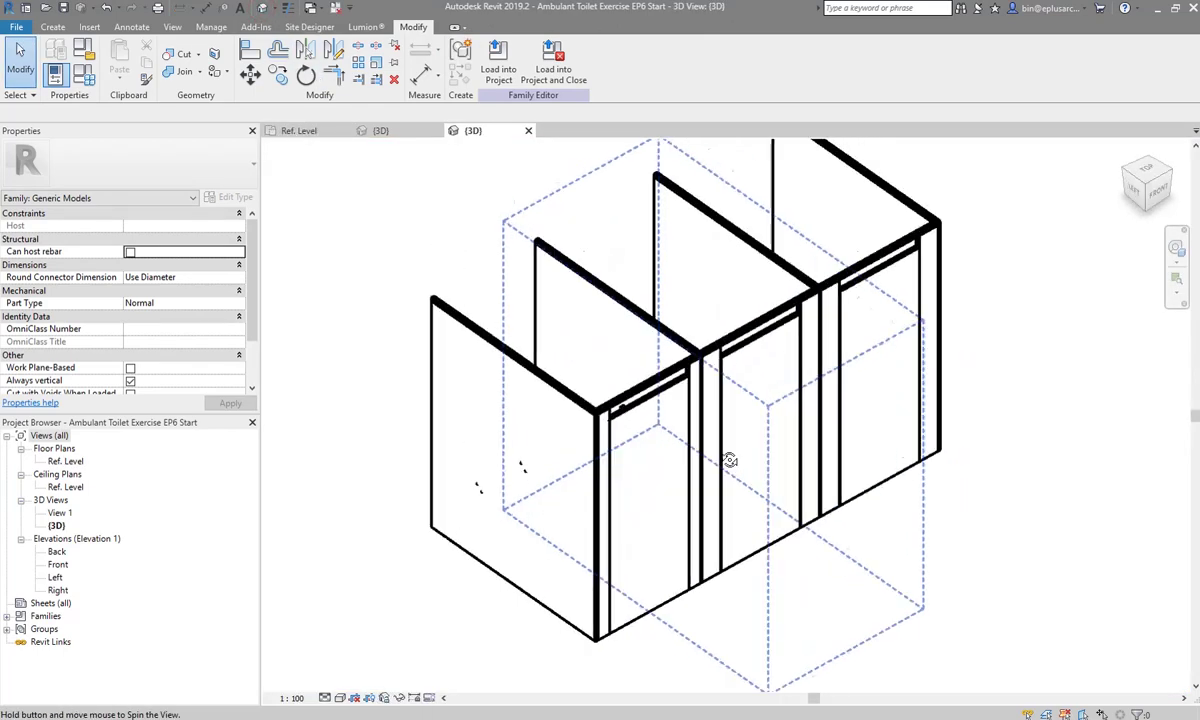
pyautogui.scroll(3, 659, 442)
pyautogui.scroll(2, 656, 471)
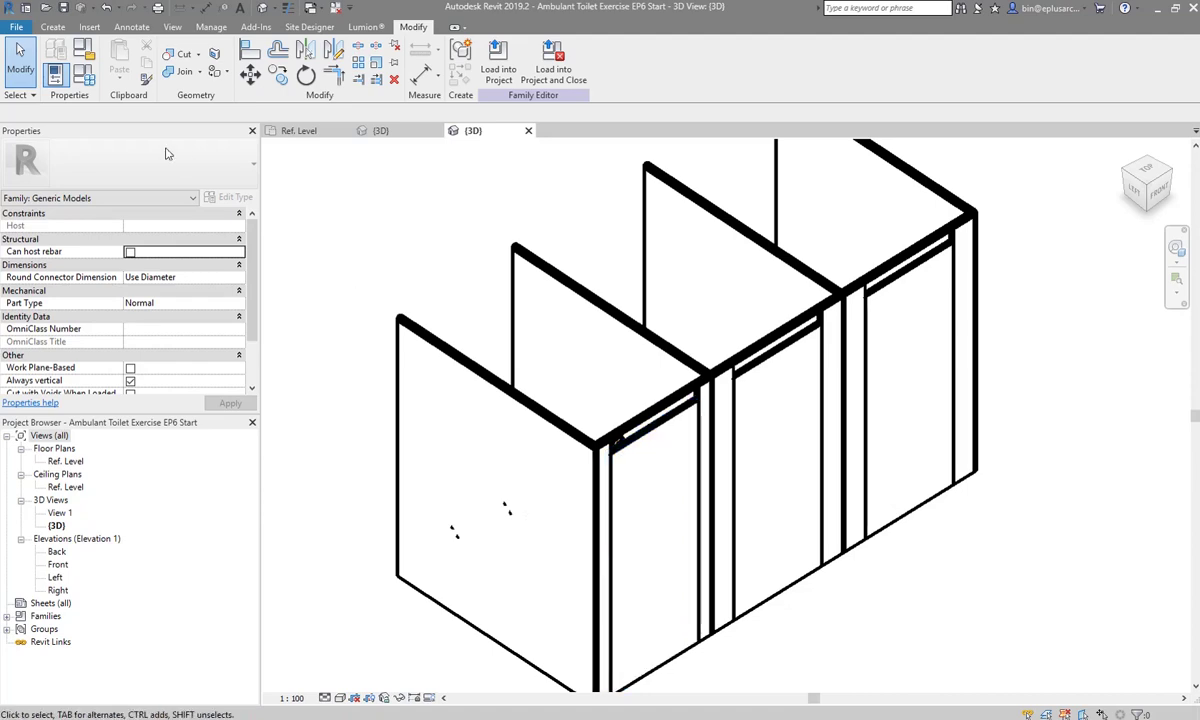
# Save the family as 'Ambulant Toilet Exercise EP7 Start.rfa'
pyautogui.click(17, 27)
pyautogui.moveTo(52, 195)
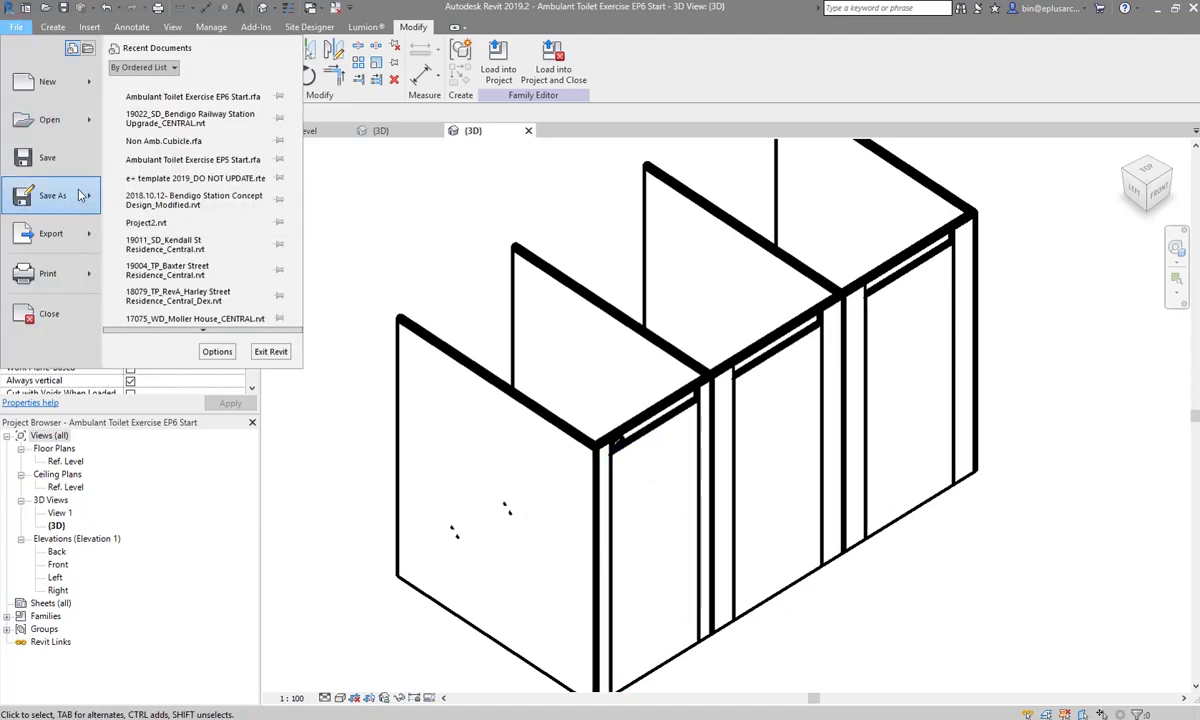
pyautogui.click(150, 185)
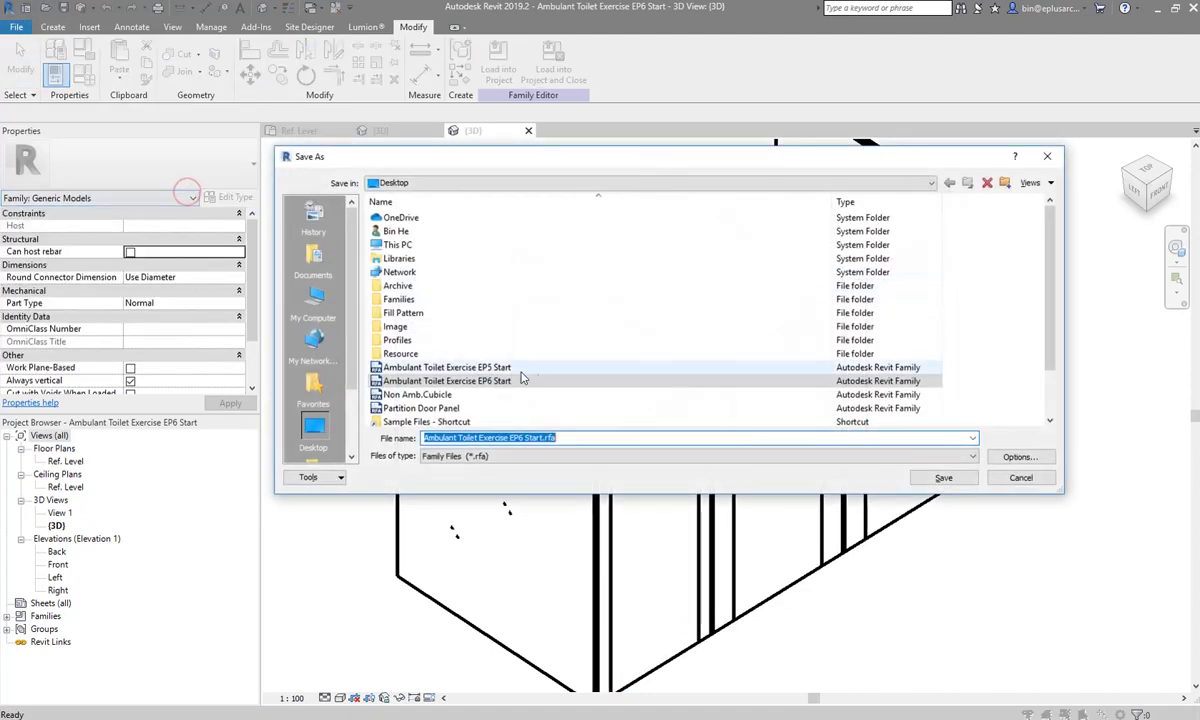
pyautogui.click(528, 439)
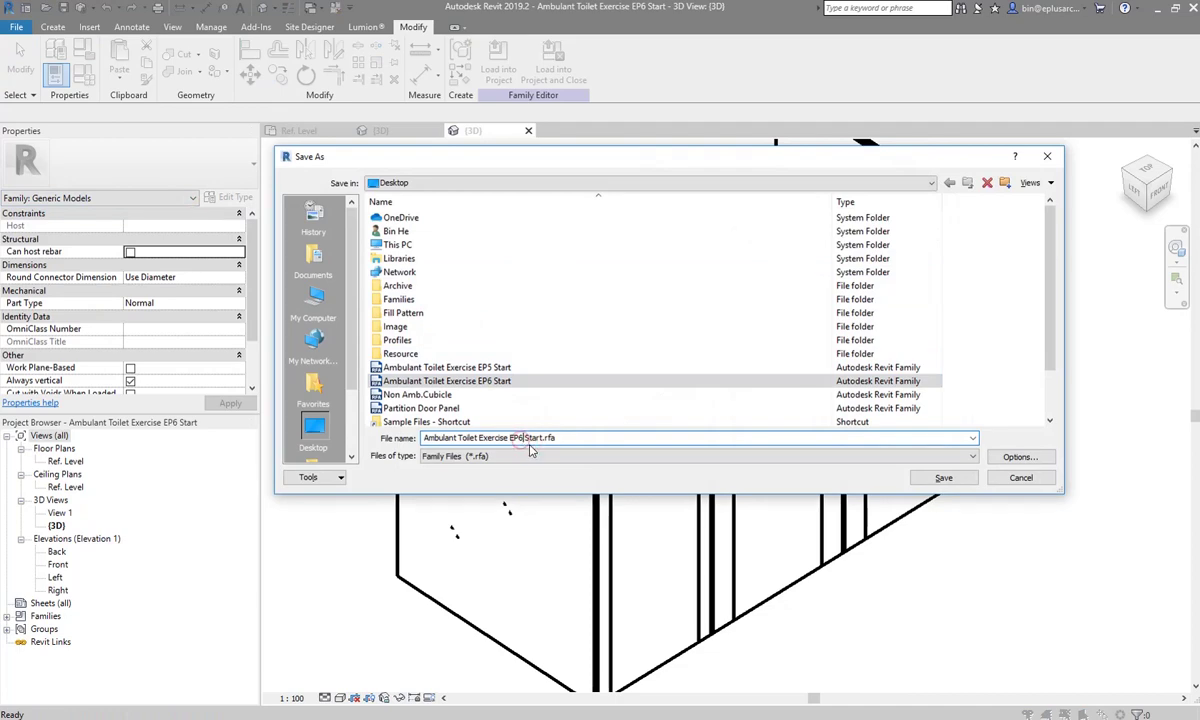
pyautogui.write('7')
pyautogui.click(943, 478)
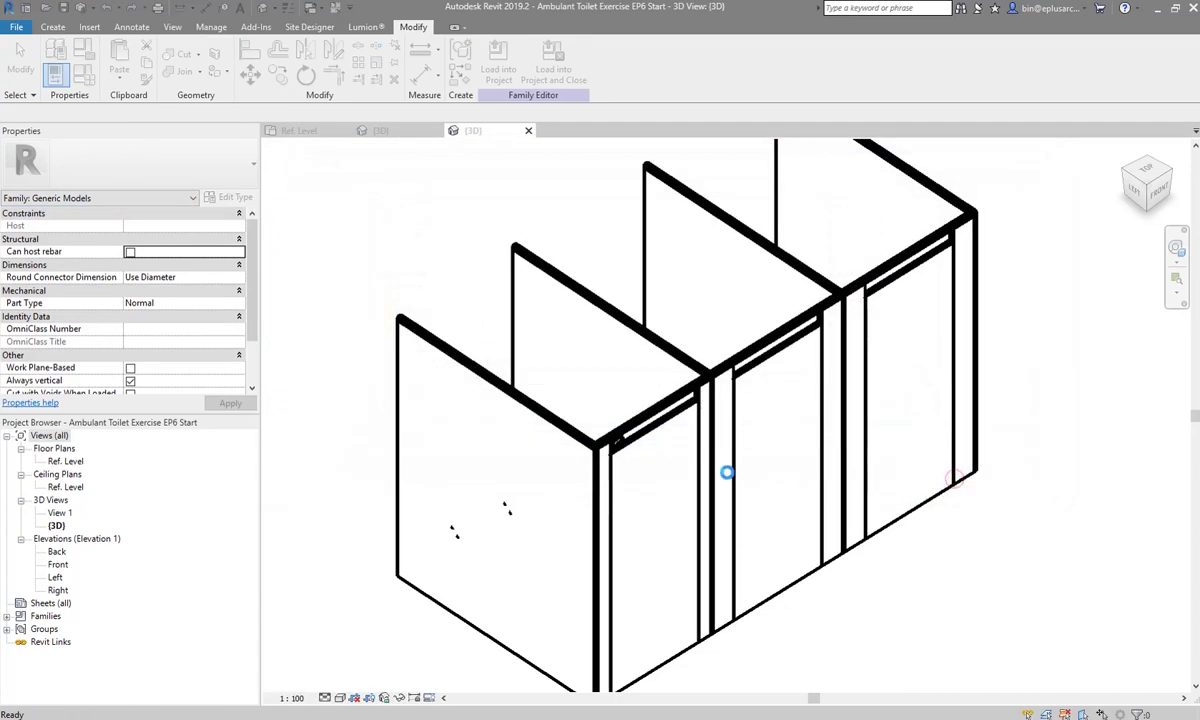